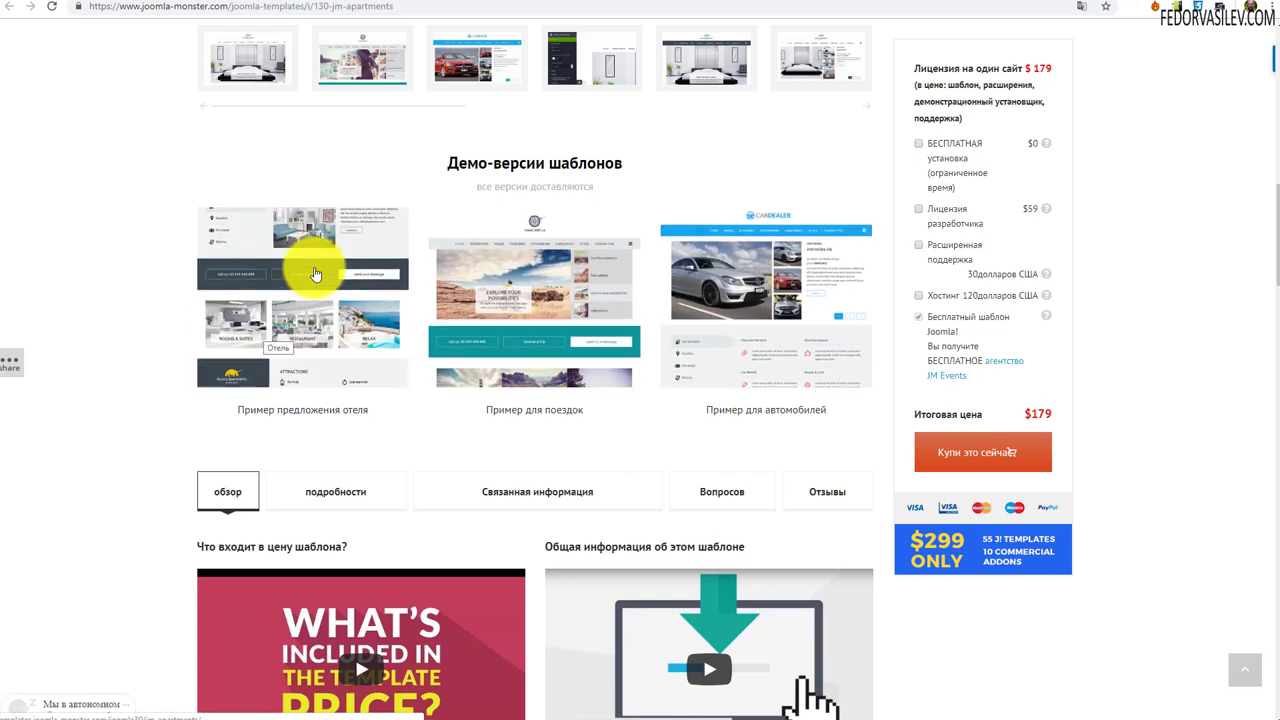
Step: Open the hotel offer demo in its original language and view its off-canvas main menu
left_click(310, 275)
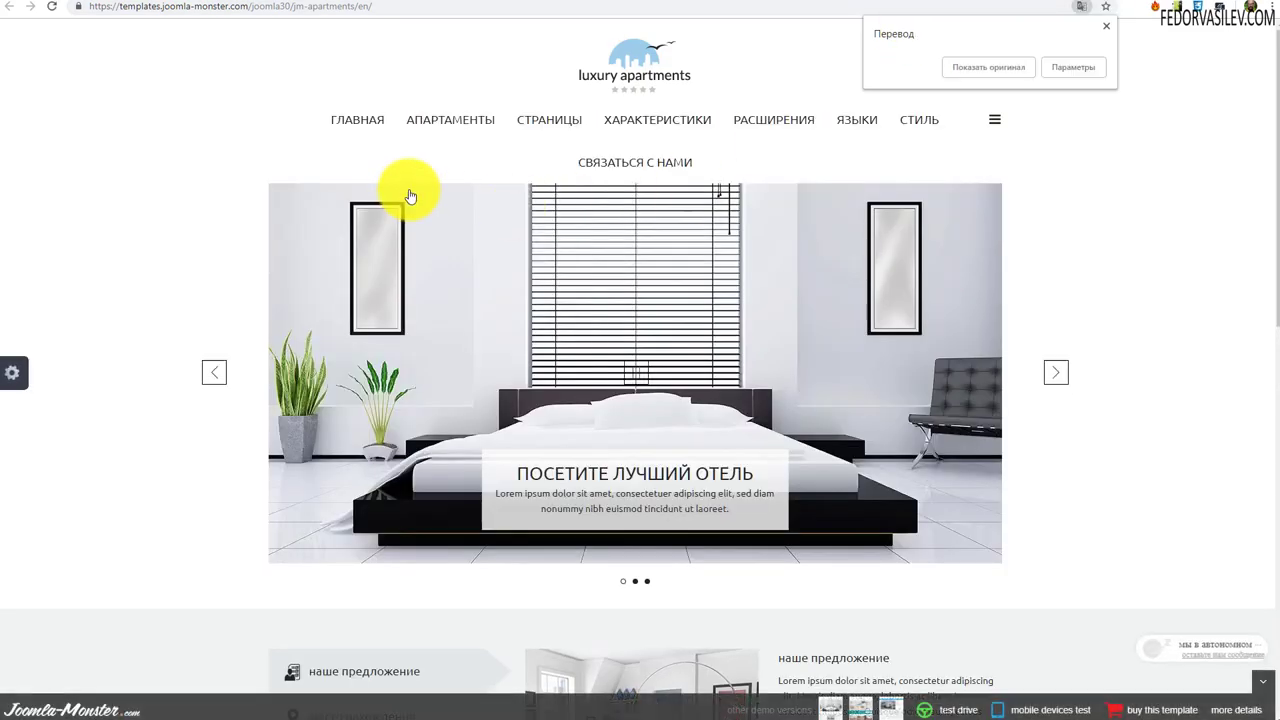
left_click(946, 70)
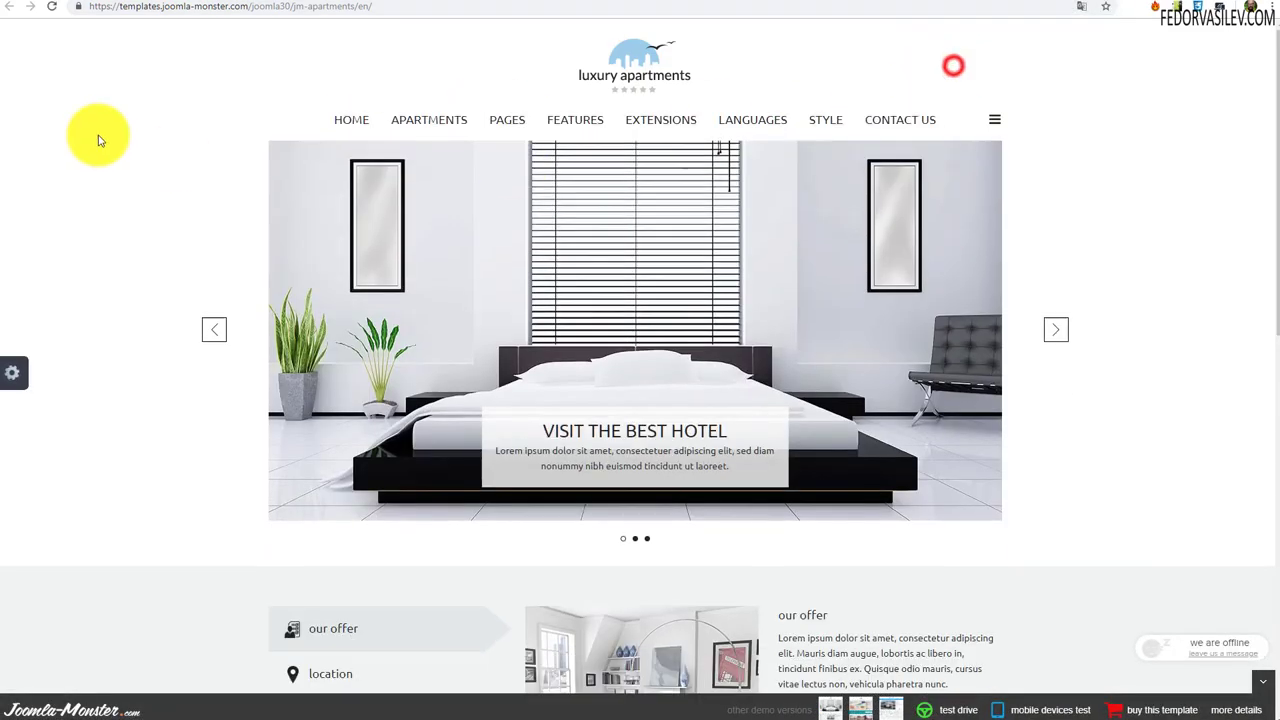
mouse_move(548, 120)
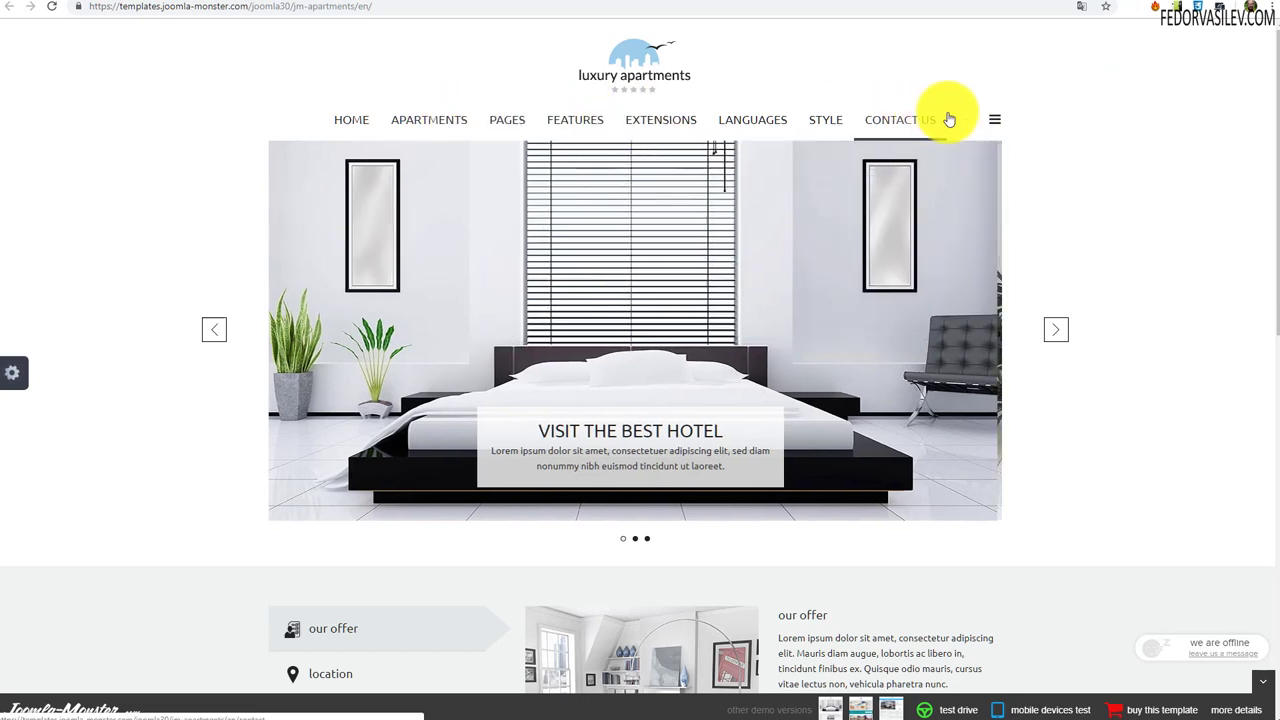
left_click(990, 119)
left_click(817, 54)
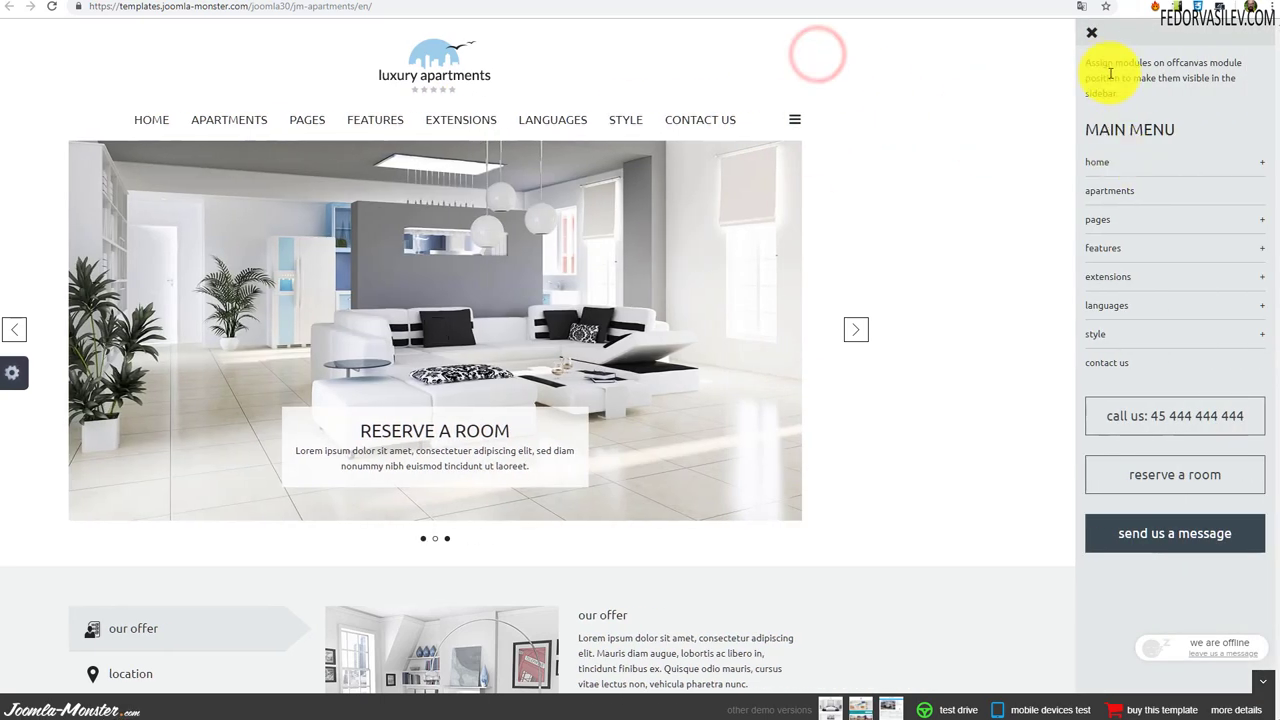
left_click(1092, 38)
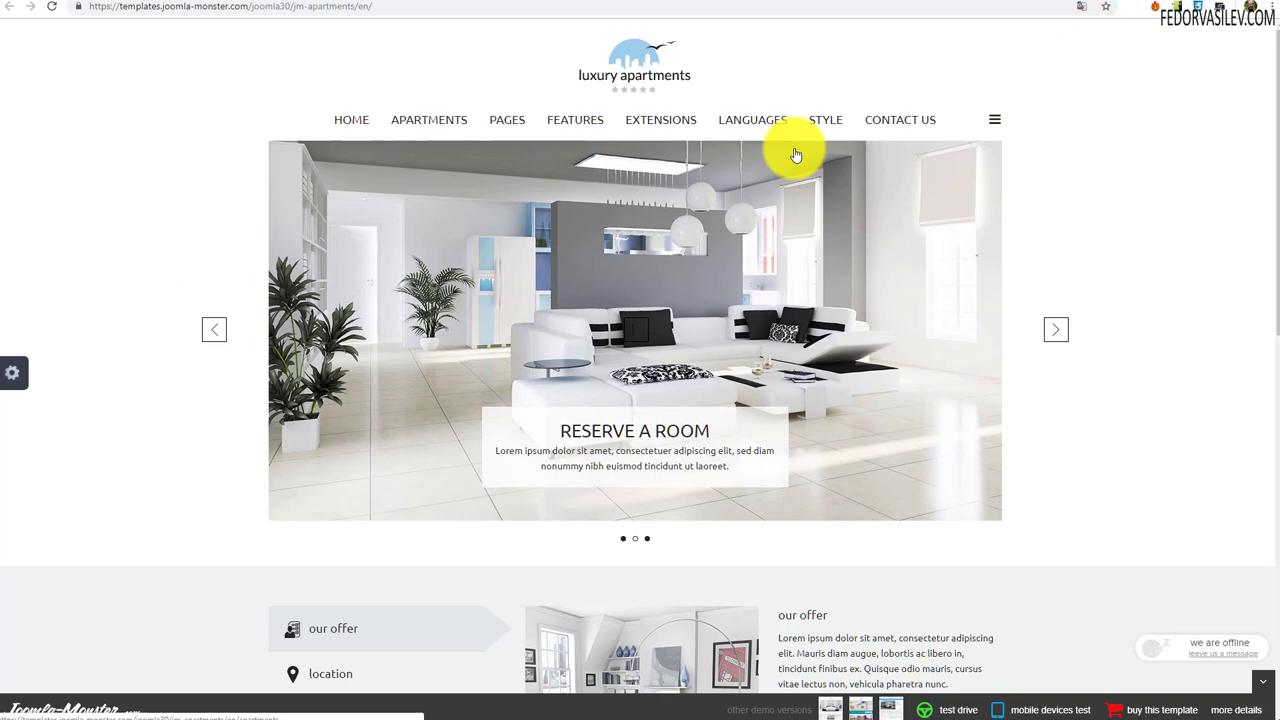
Step: Look through the sections of the hotel demo's home page and return to the JM Apartments template page
scroll(646, 249, "down", 10)
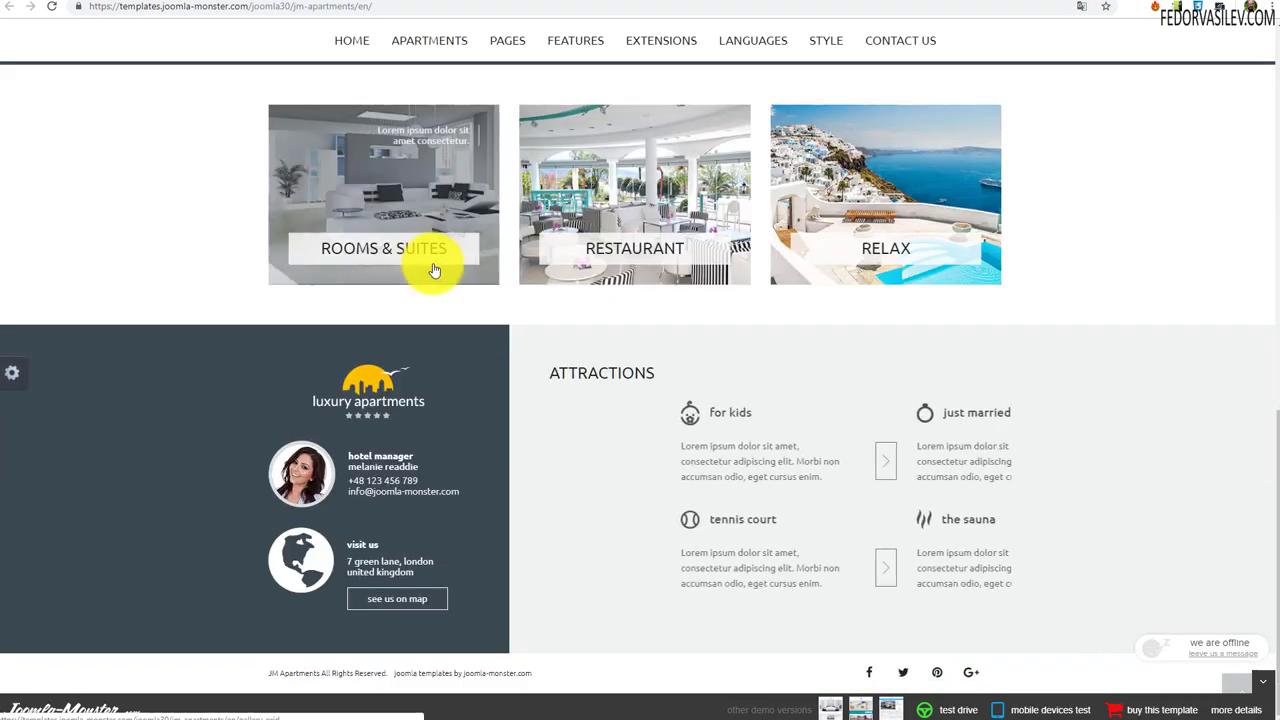
scroll(694, 277, "up", 5)
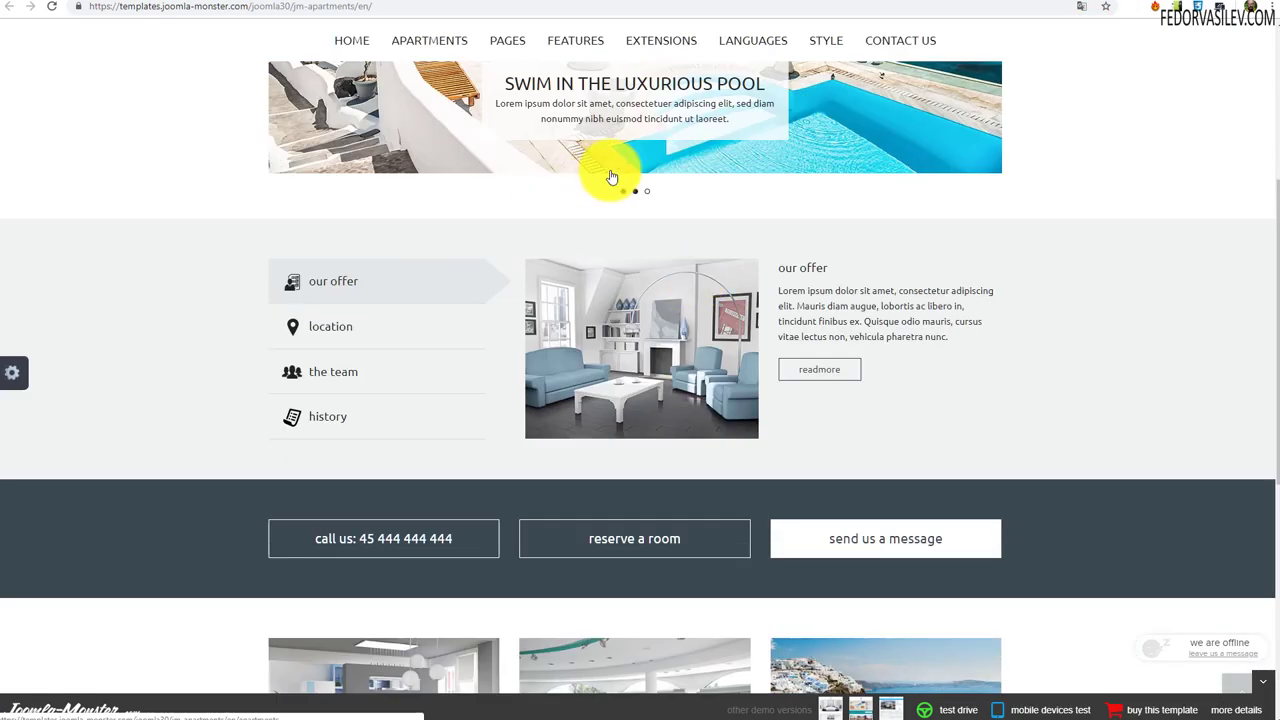
scroll(612, 177, "up", 3)
left_click(1010, 4)
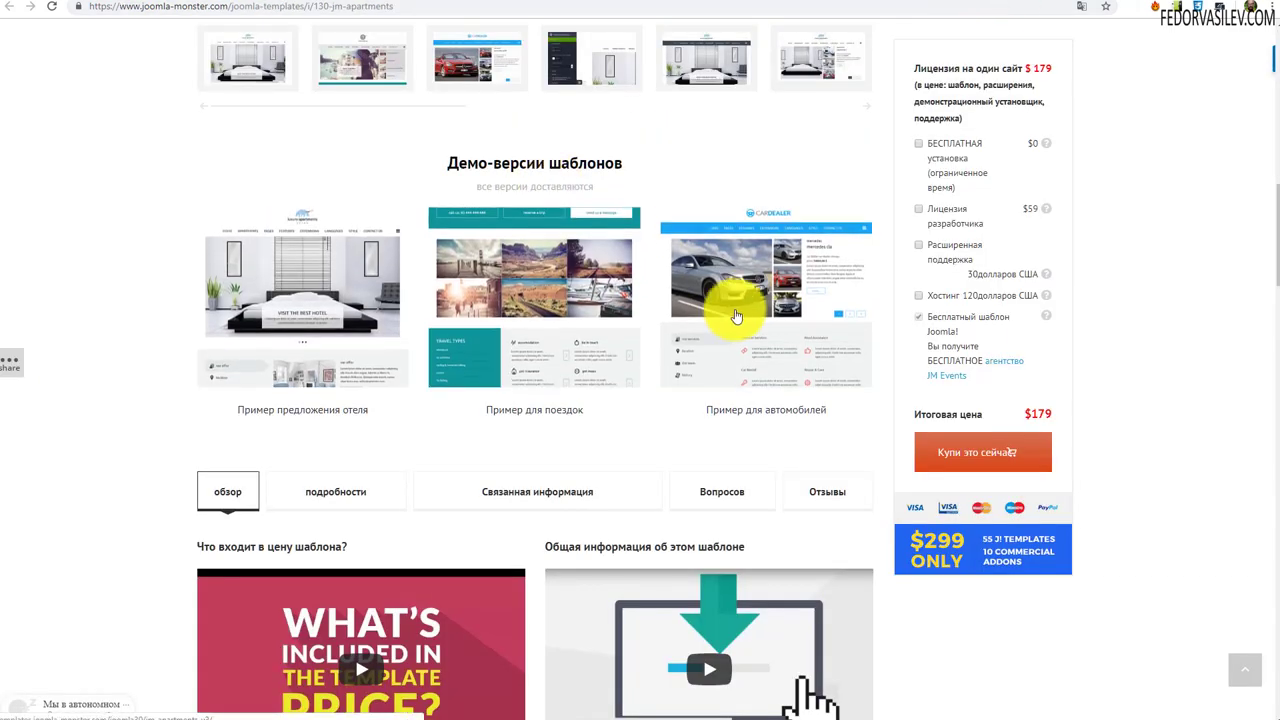
Step: Open the car offer demo, look through its home page, and return to the beginning of the JM Apartments template page
left_click(754, 278)
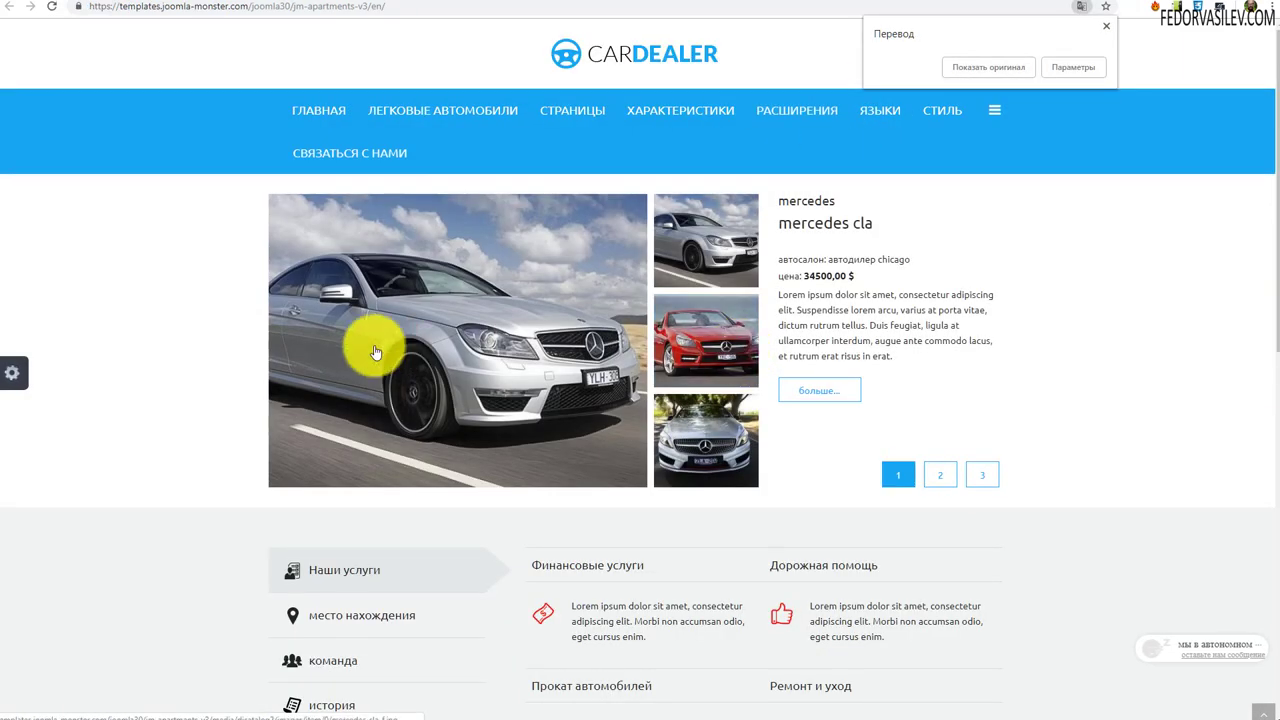
scroll(412, 237, "down", 8)
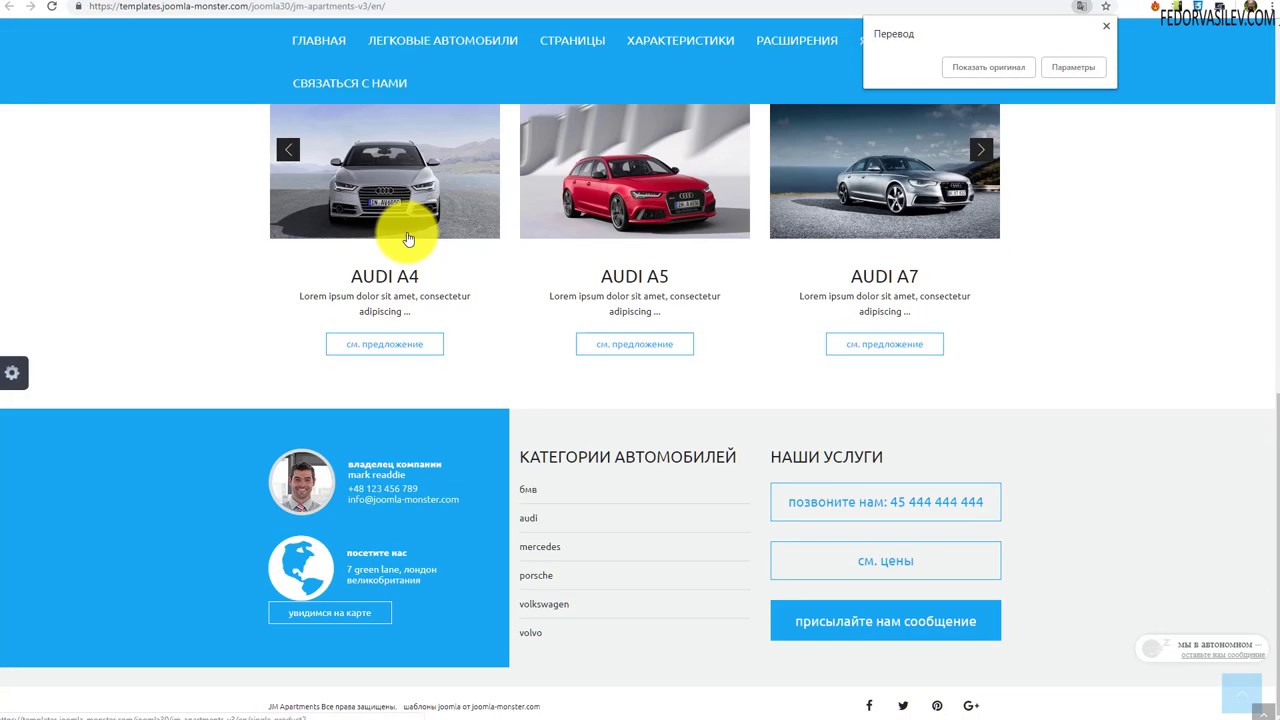
scroll(408, 238, "up", 8)
key("alt+Left")
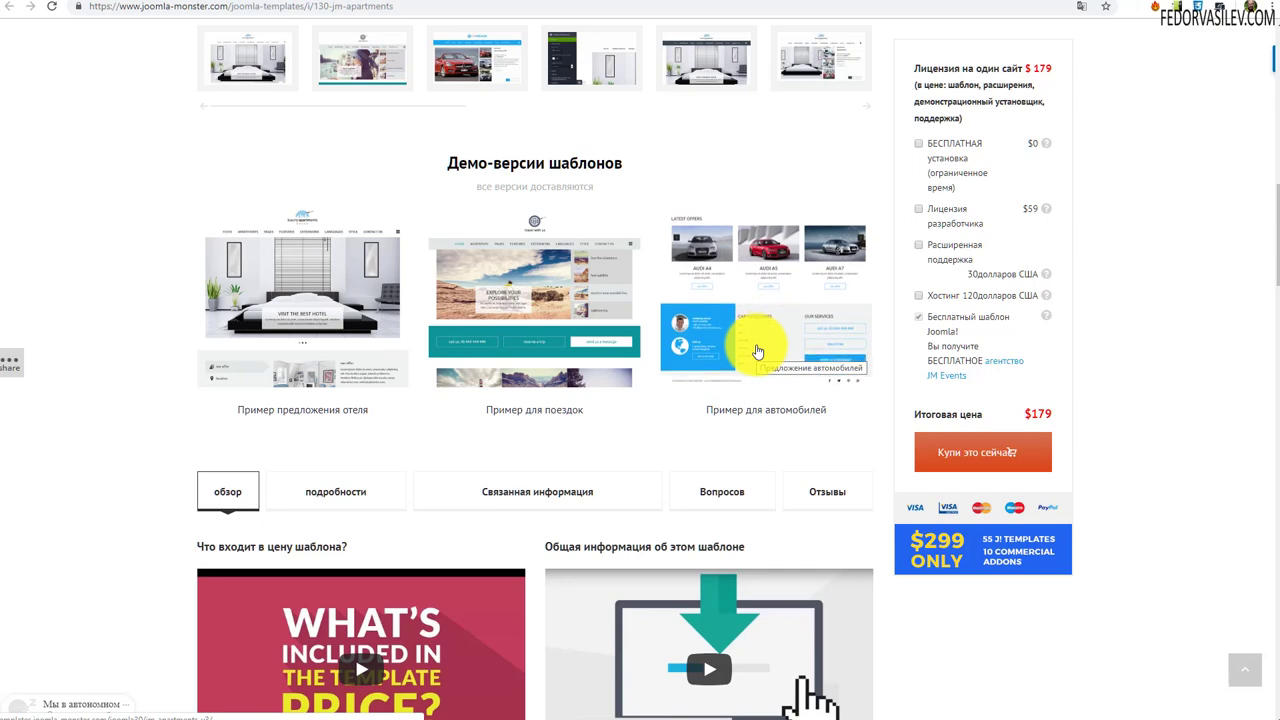
scroll(330, 280, "up", 6)
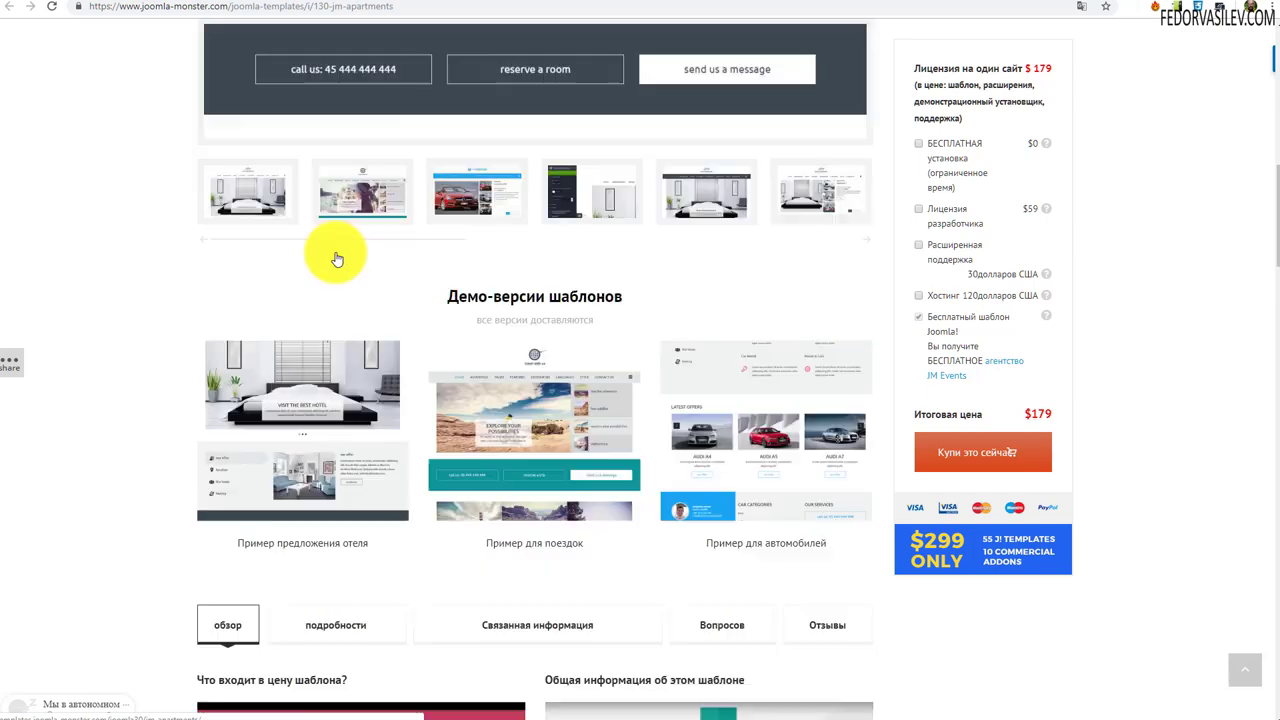
scroll(337, 258, "up", 5)
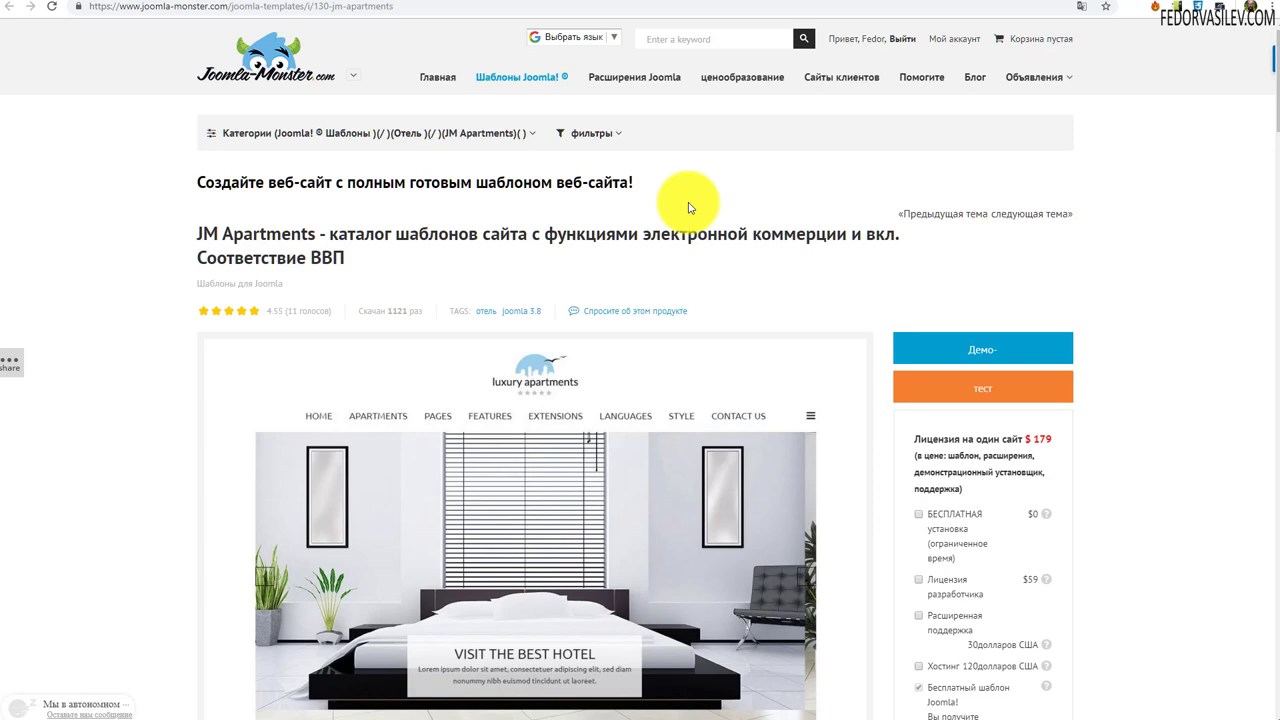
Step: Switch to File Explorer and examine the JM Apartments template, EF4 framework plugin and Russian localization archives
key("alt+Tab")
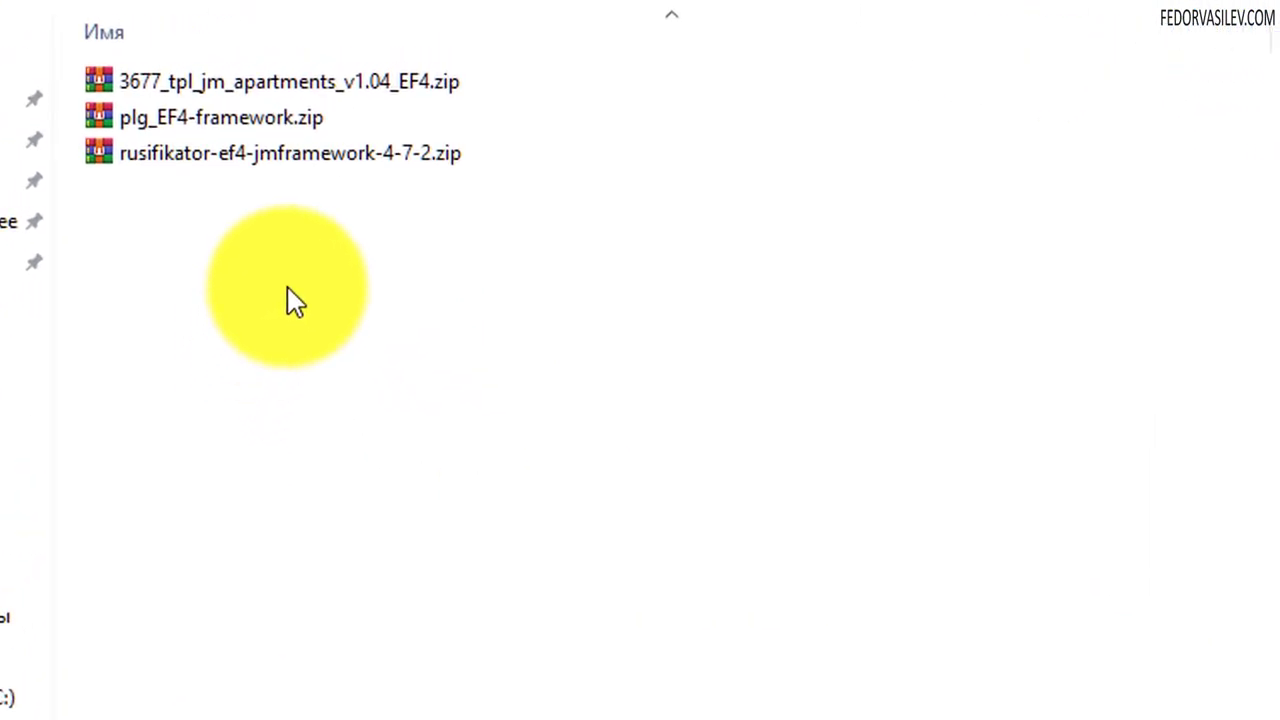
left_click_drag(306, 246, 275, 115)
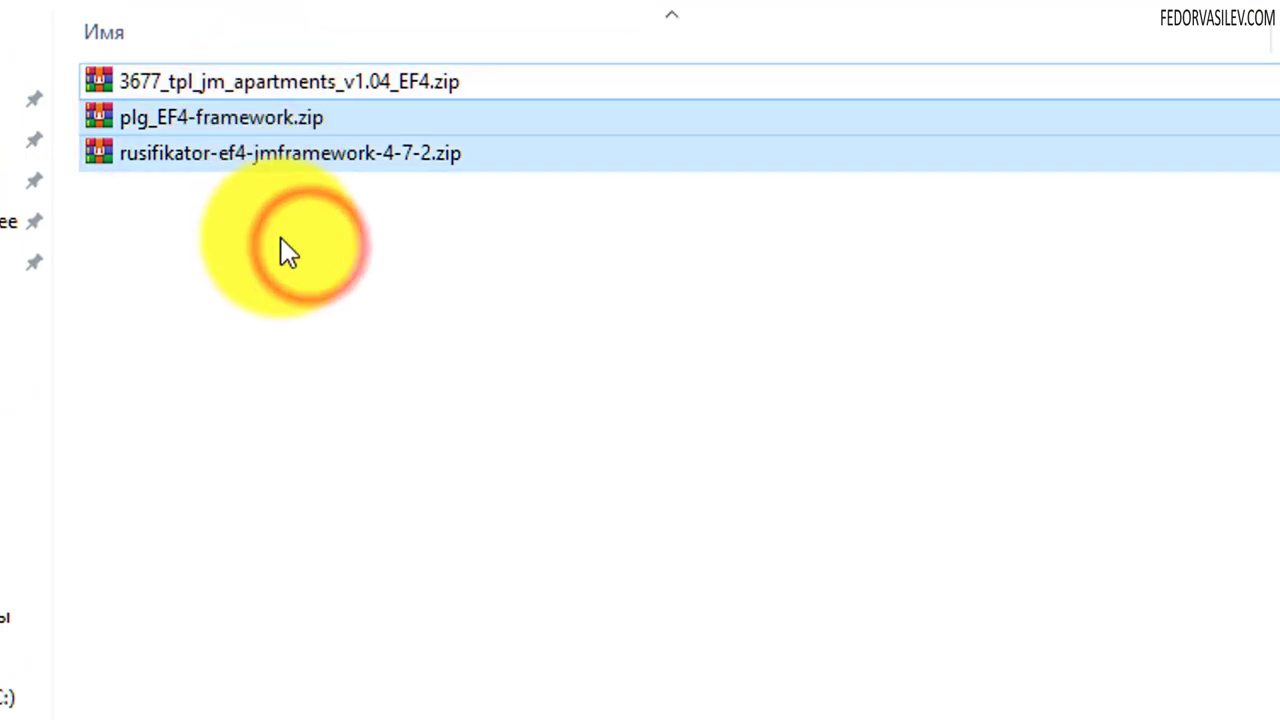
left_click(280, 250)
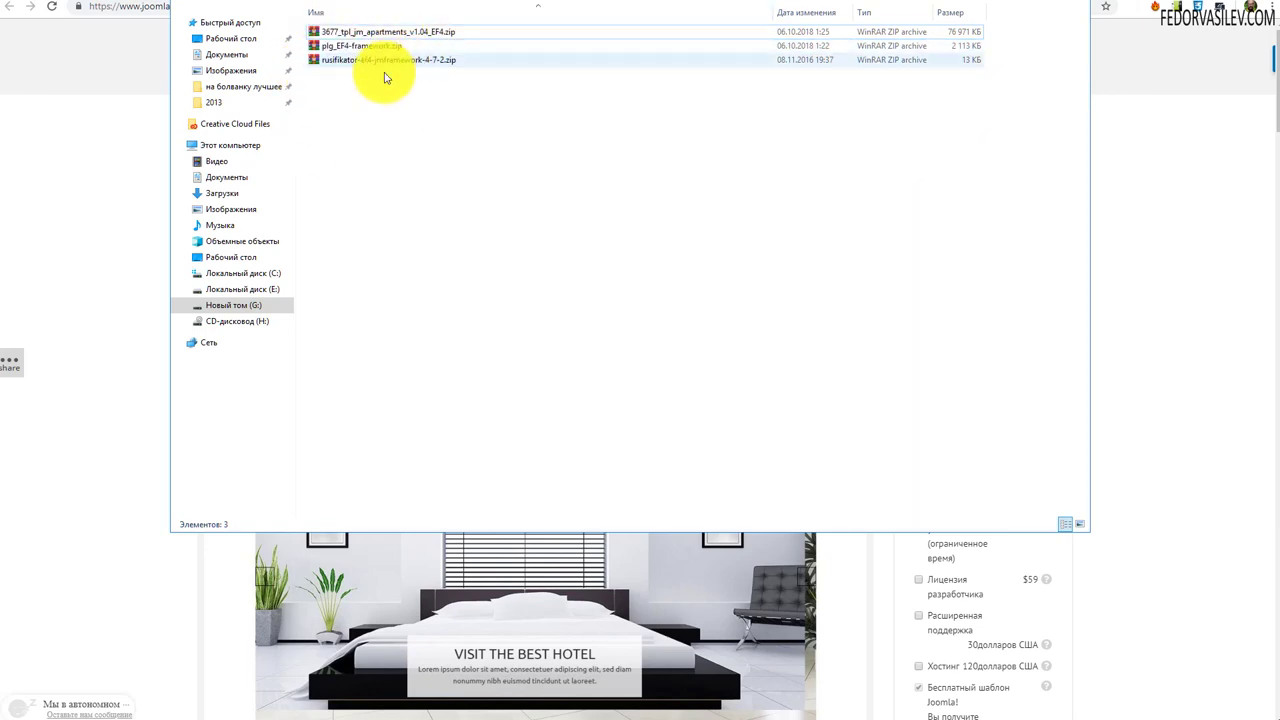
left_click(326, 61)
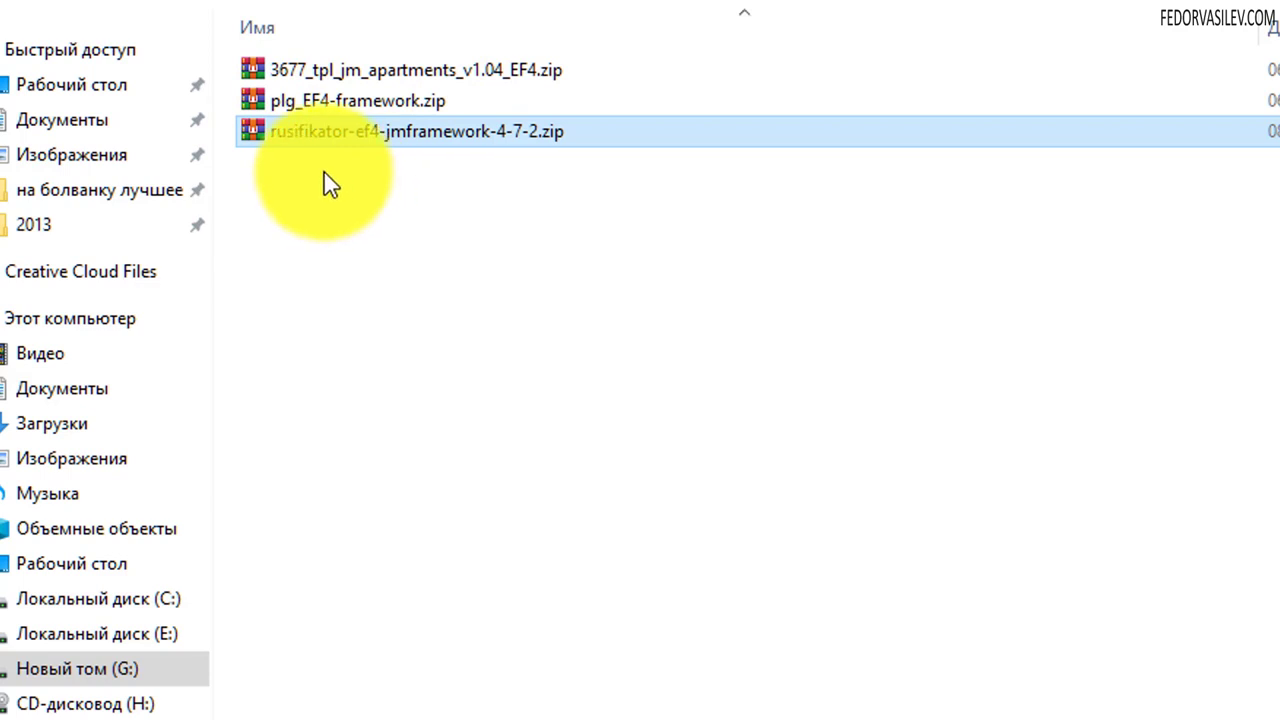
left_click(349, 104)
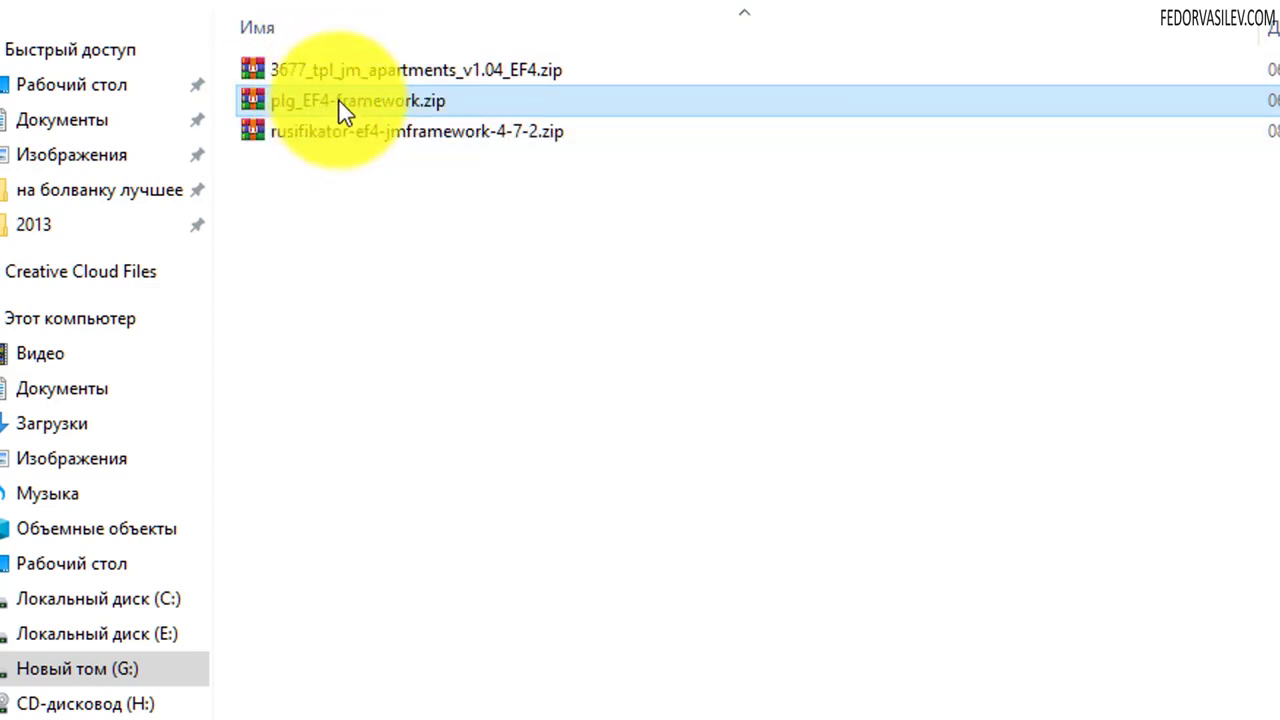
left_click(388, 71)
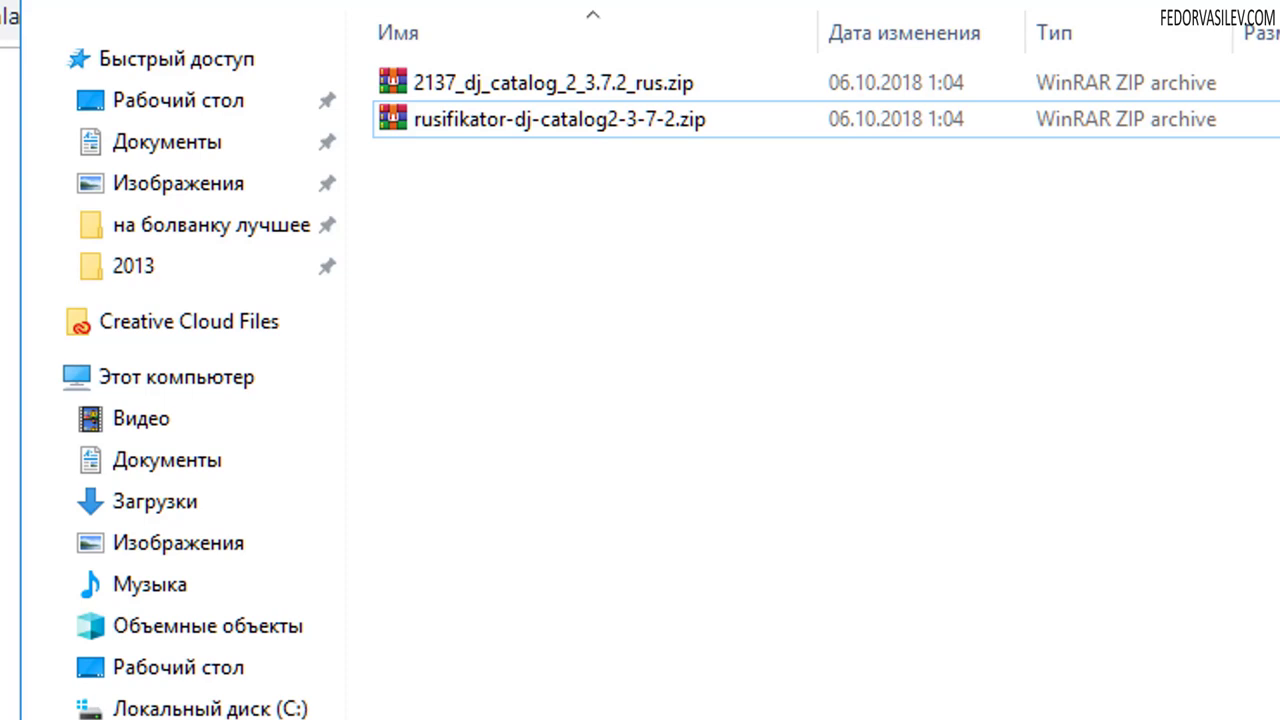
Step: Examine rusifikator-dj-catalog2-3-7-2.zip and 2137_dj_catalog_2_3.7.2_rus.zip in the DJ-Catalog2 files folder
left_click(460, 133)
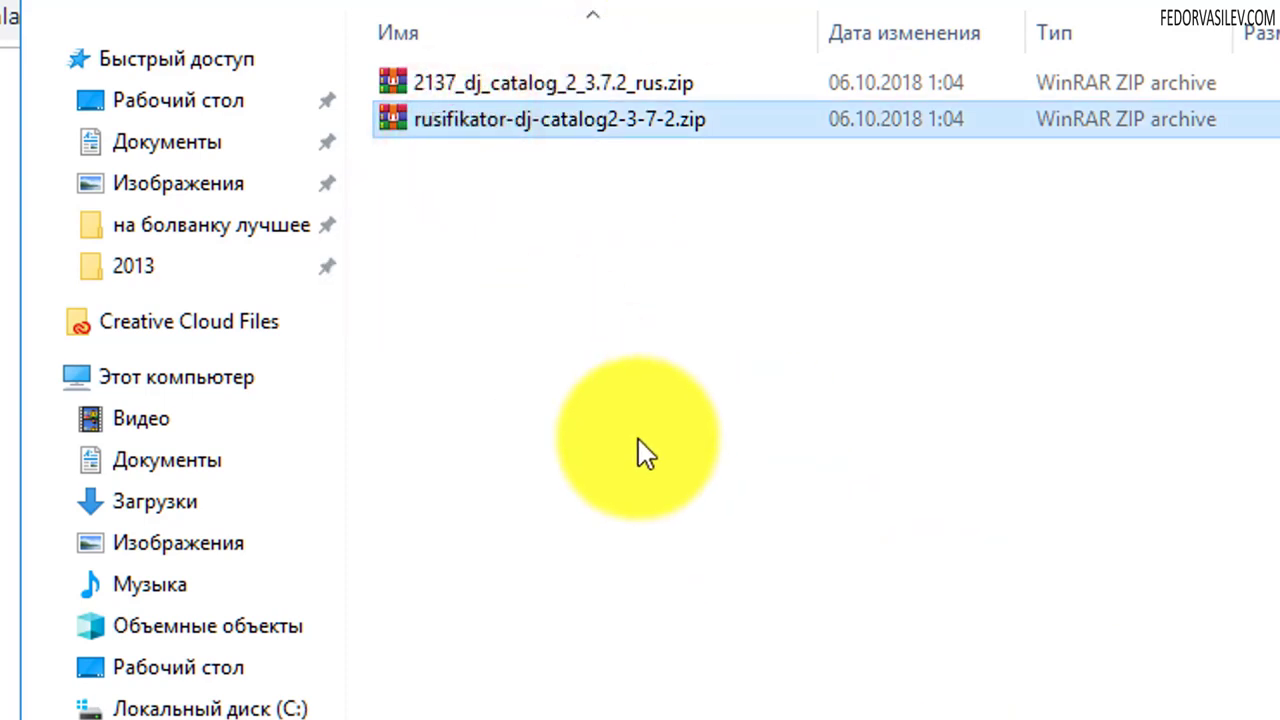
left_click(523, 88)
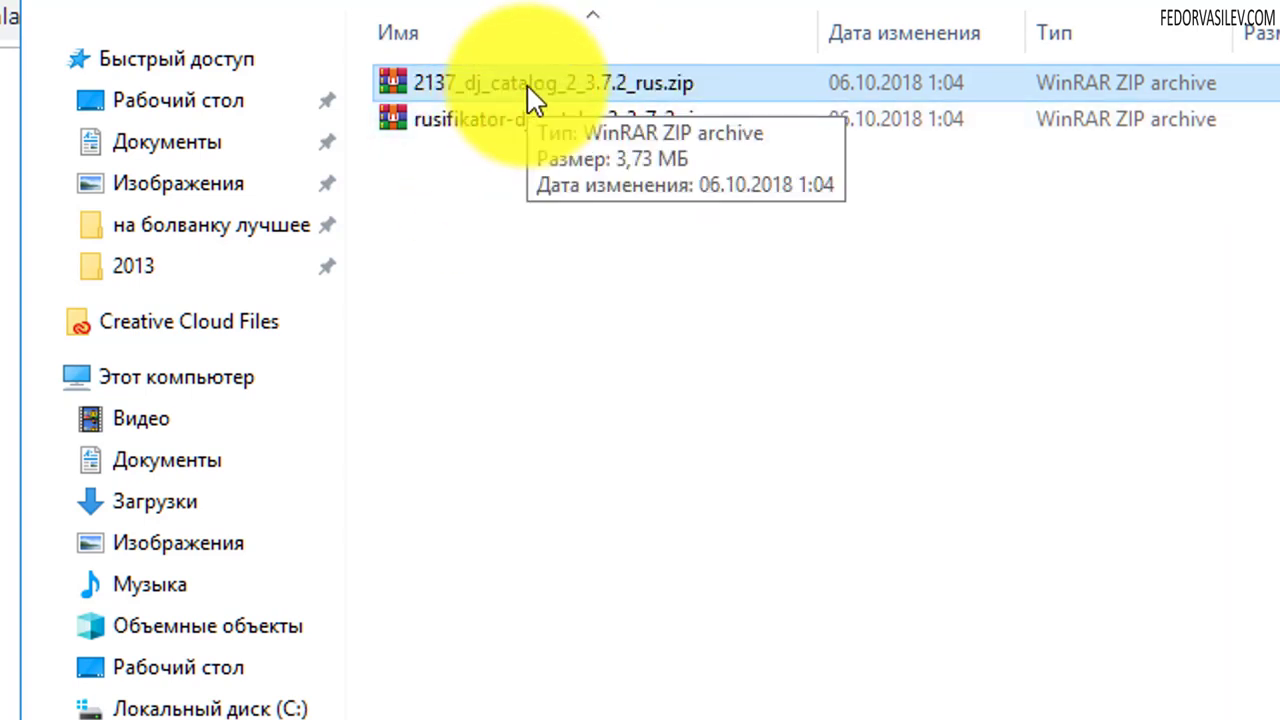
left_click(487, 122, "ctrl")
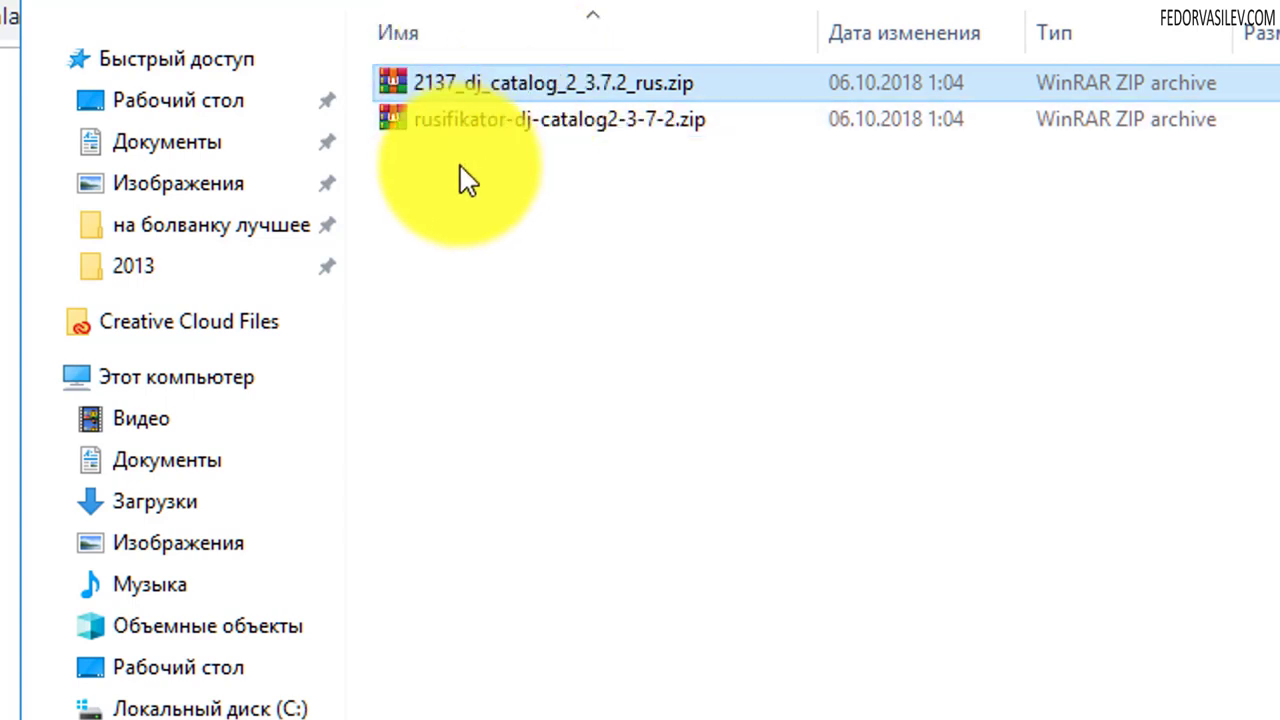
left_click(470, 85)
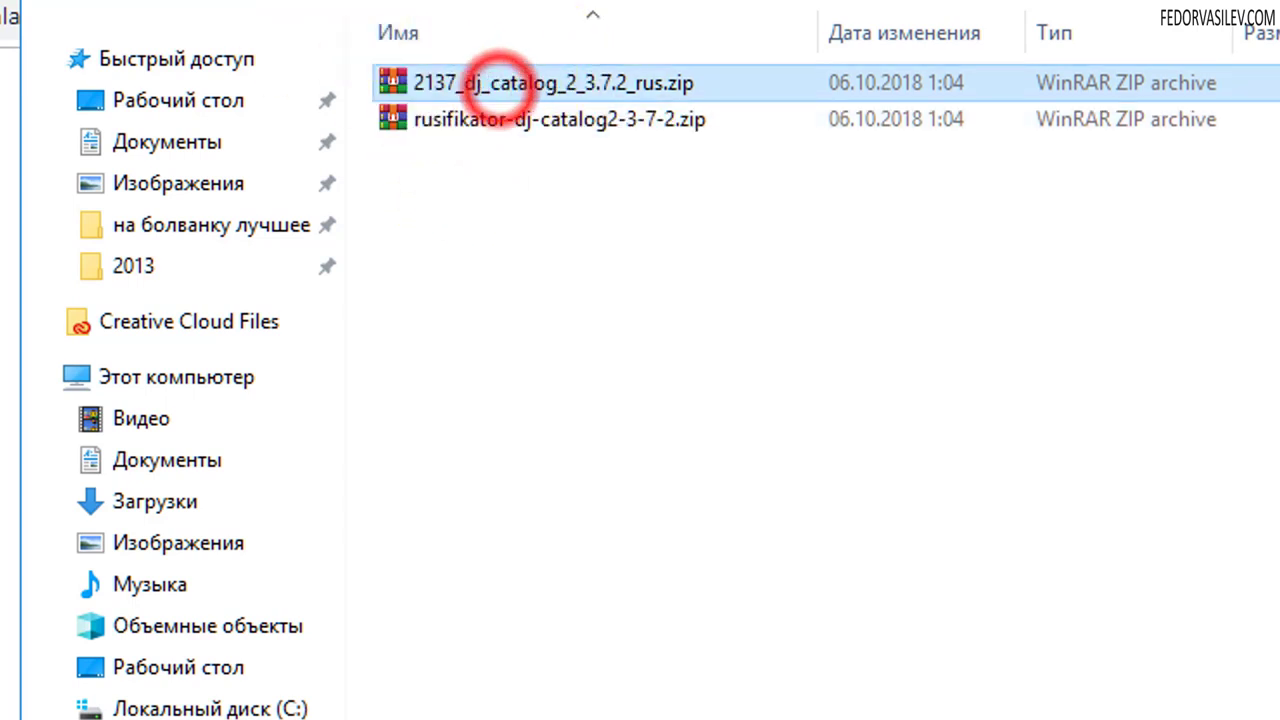
Step: Create a folder with the default name Новая папка and move 2137_dj_catalog_2_3.7.2_rus.zip into it
key("ctrl+shift+n")
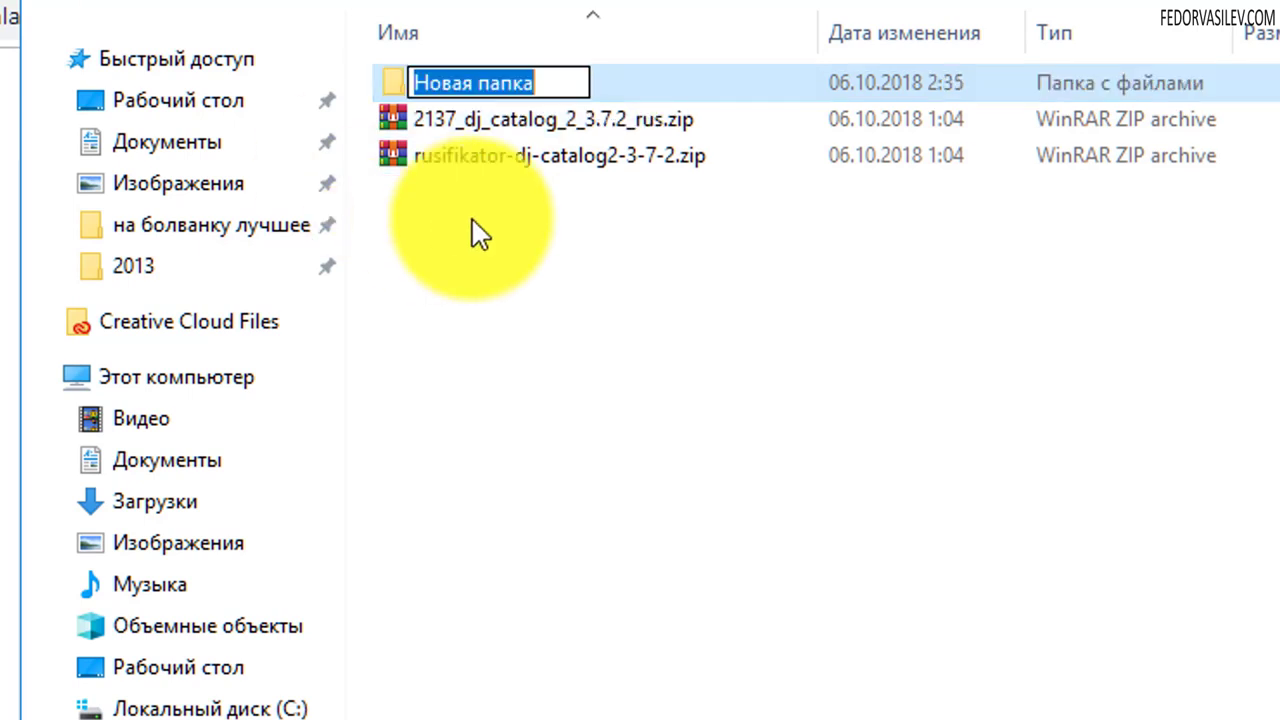
left_click(471, 230)
left_click_drag(521, 126, 495, 85)
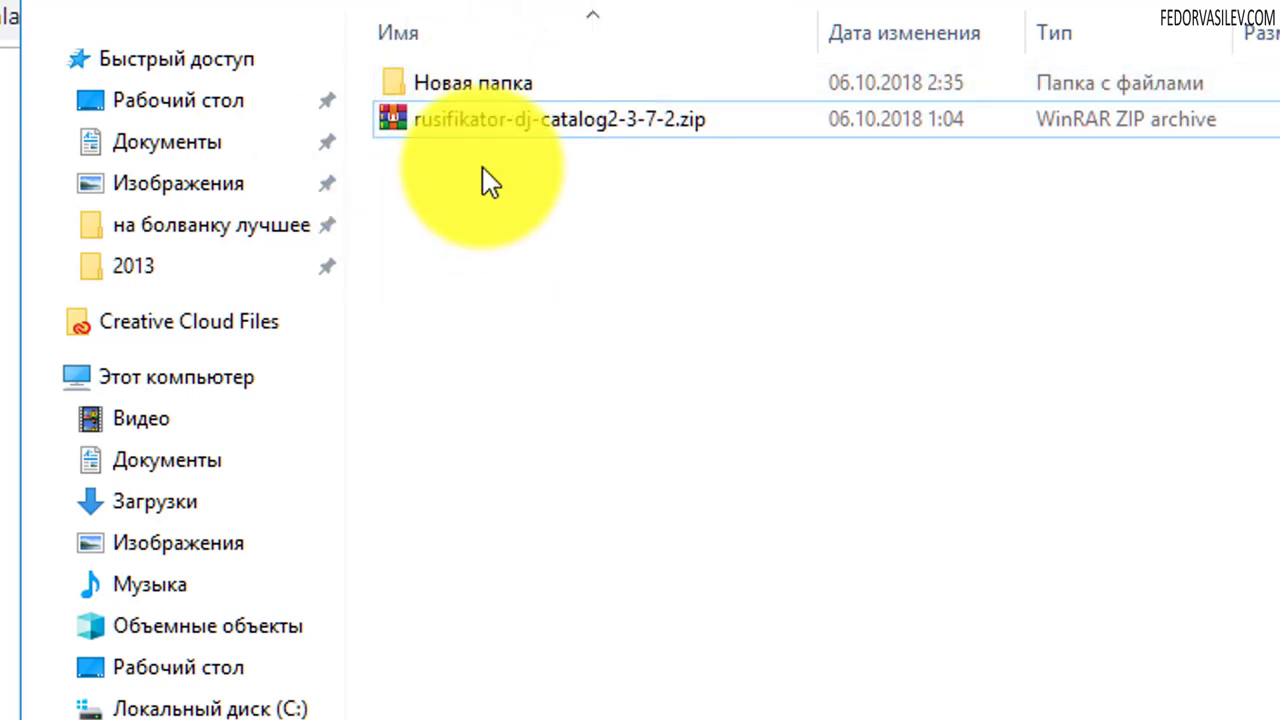
Step: Extract 2137_dj_catalog_2_3.7.2_rus.zip directly inside Новая папка and delete the original archive
double_click(493, 82)
right_click(533, 88)
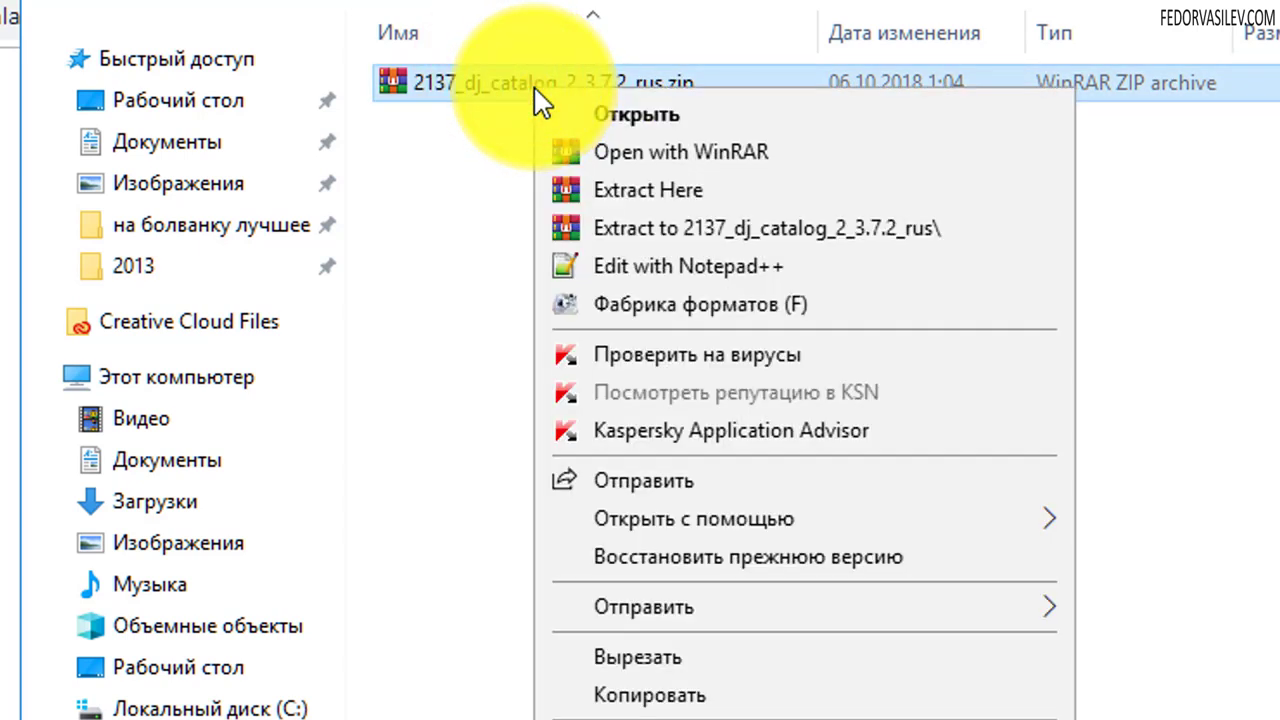
left_click(486, 135)
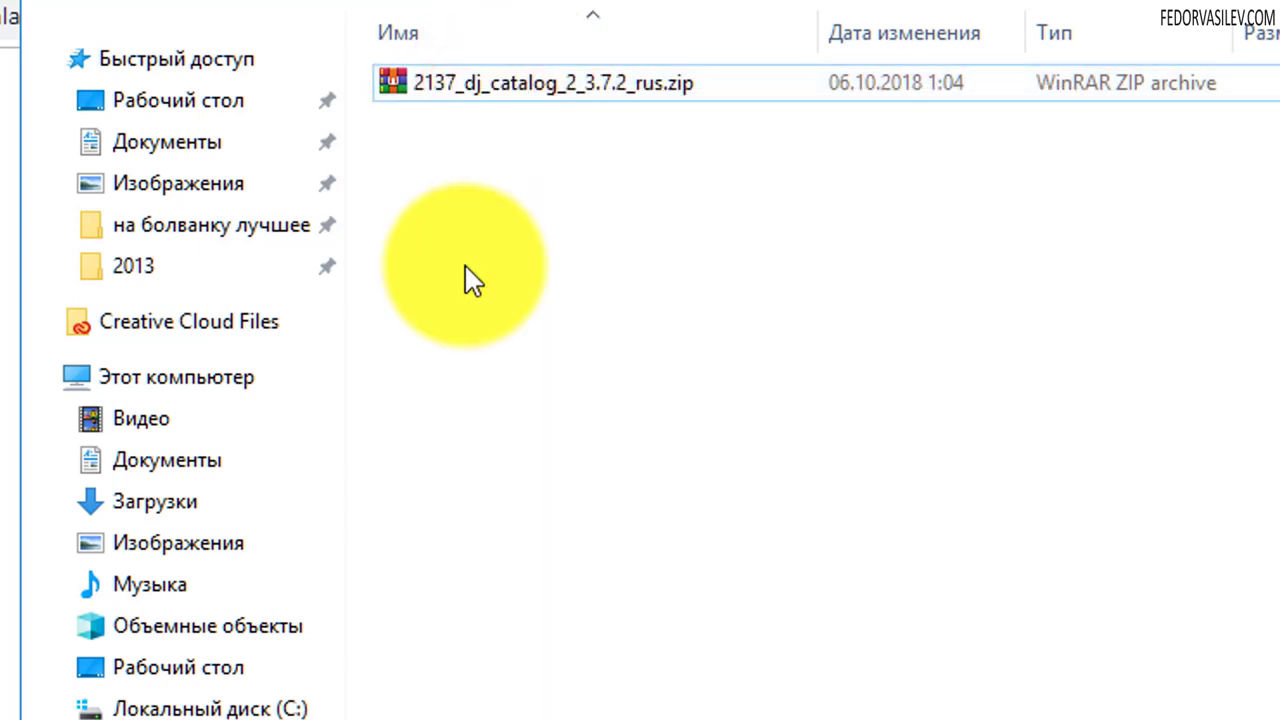
left_click(535, 90)
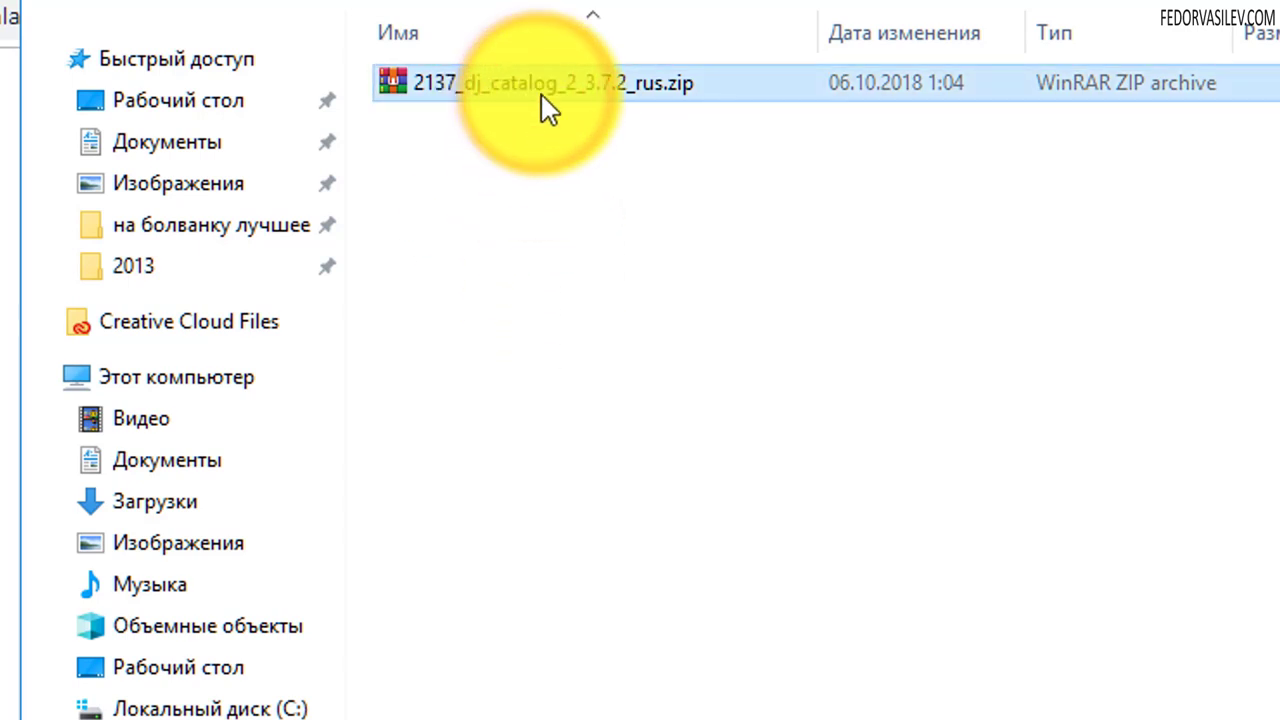
mouse_move(515, 80)
left_mouse_down()
mouse_move(560, 228)
mouse_move(837, 326)
mouse_move(598, 180)
left_mouse_up()
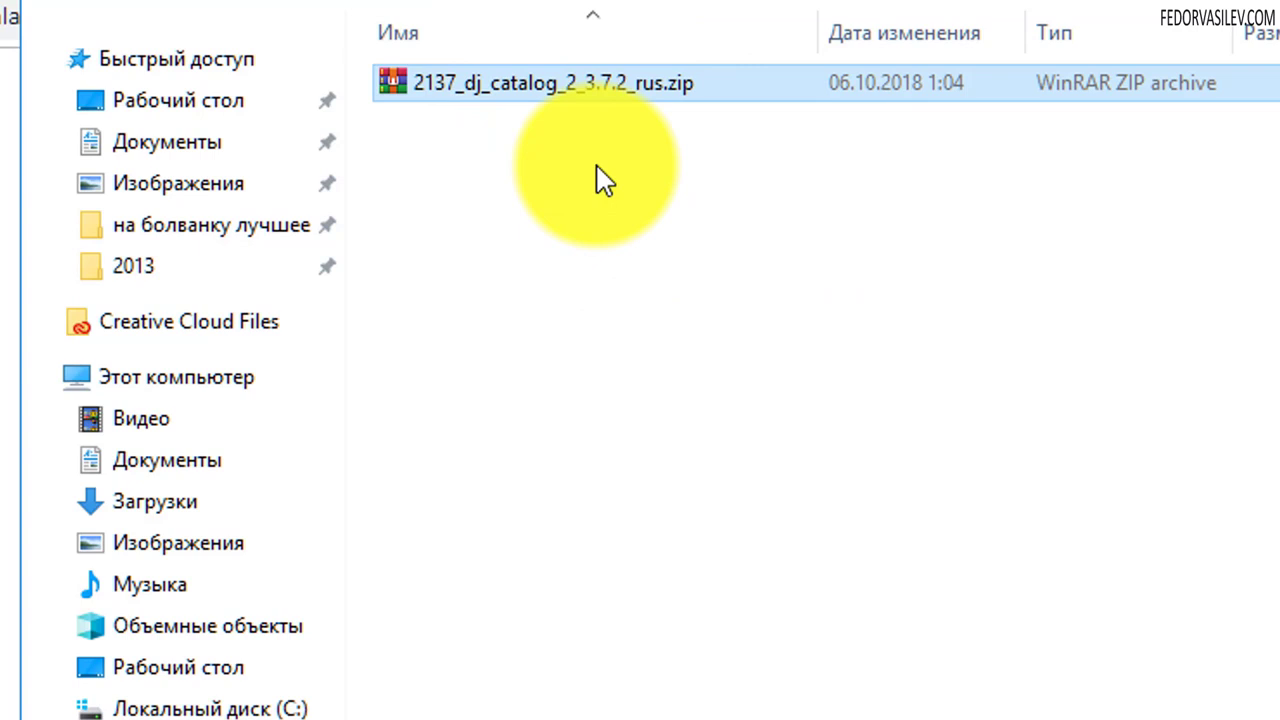
right_click(552, 95)
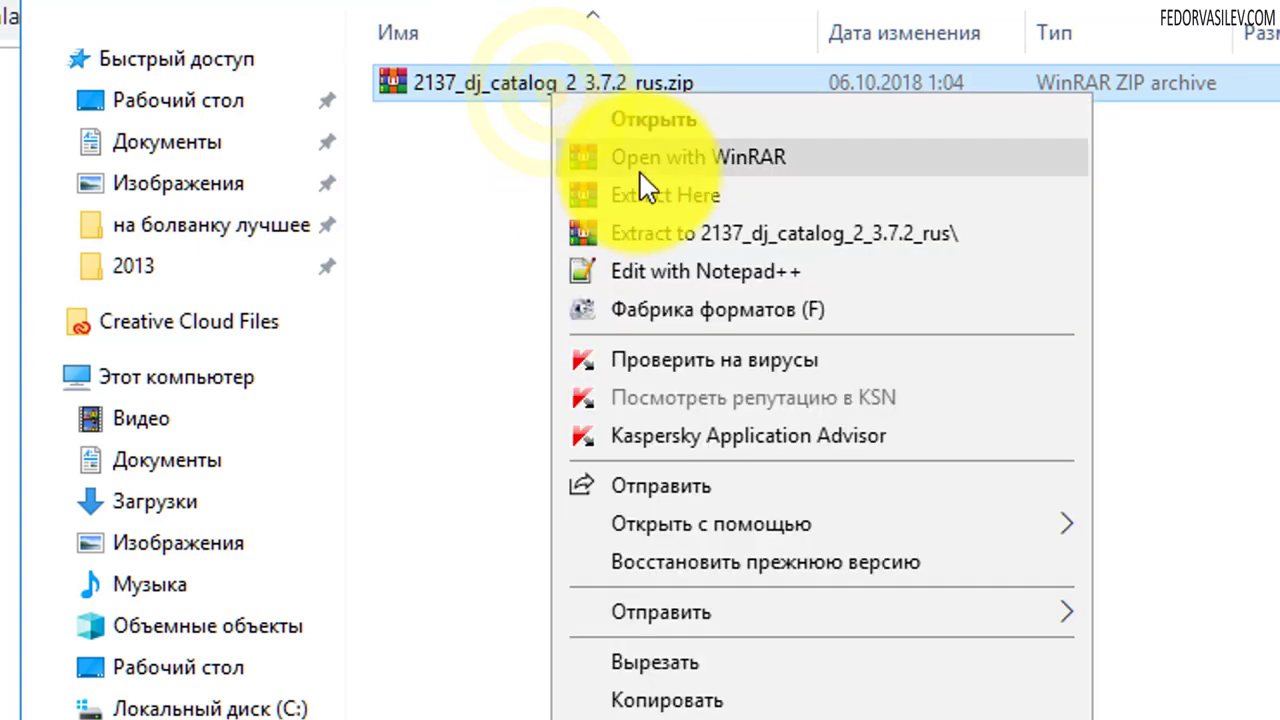
left_click(649, 201)
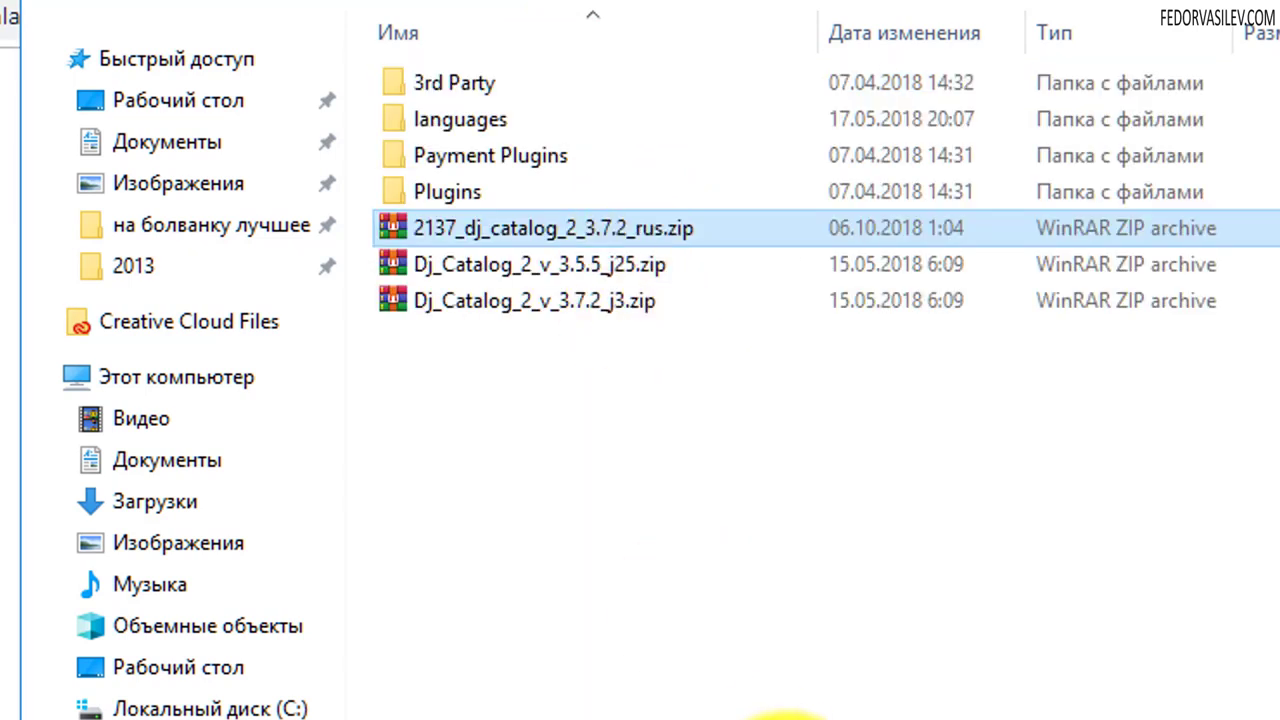
key("Delete")
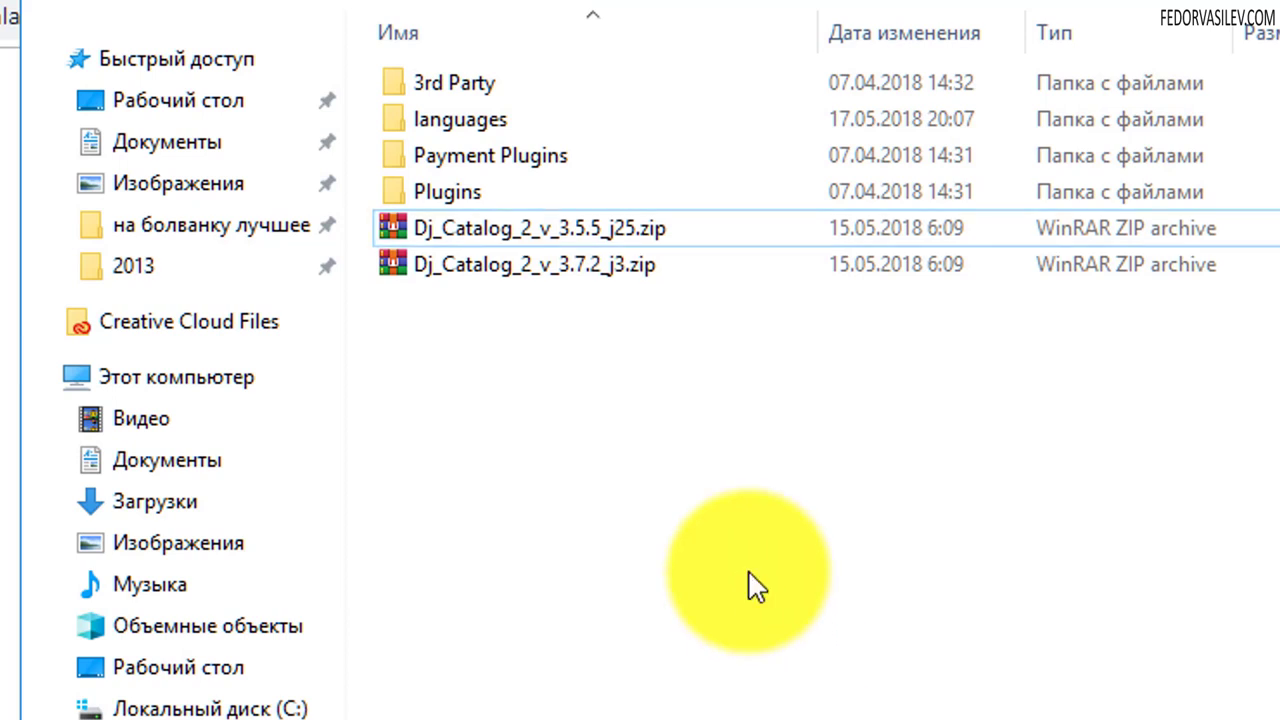
Step: Examine the extracted installation archives Dj_Catalog_2_v_3.7.2_j3.zip and Dj_Catalog_2_v_3.5.5_j25.zip
left_click(484, 330)
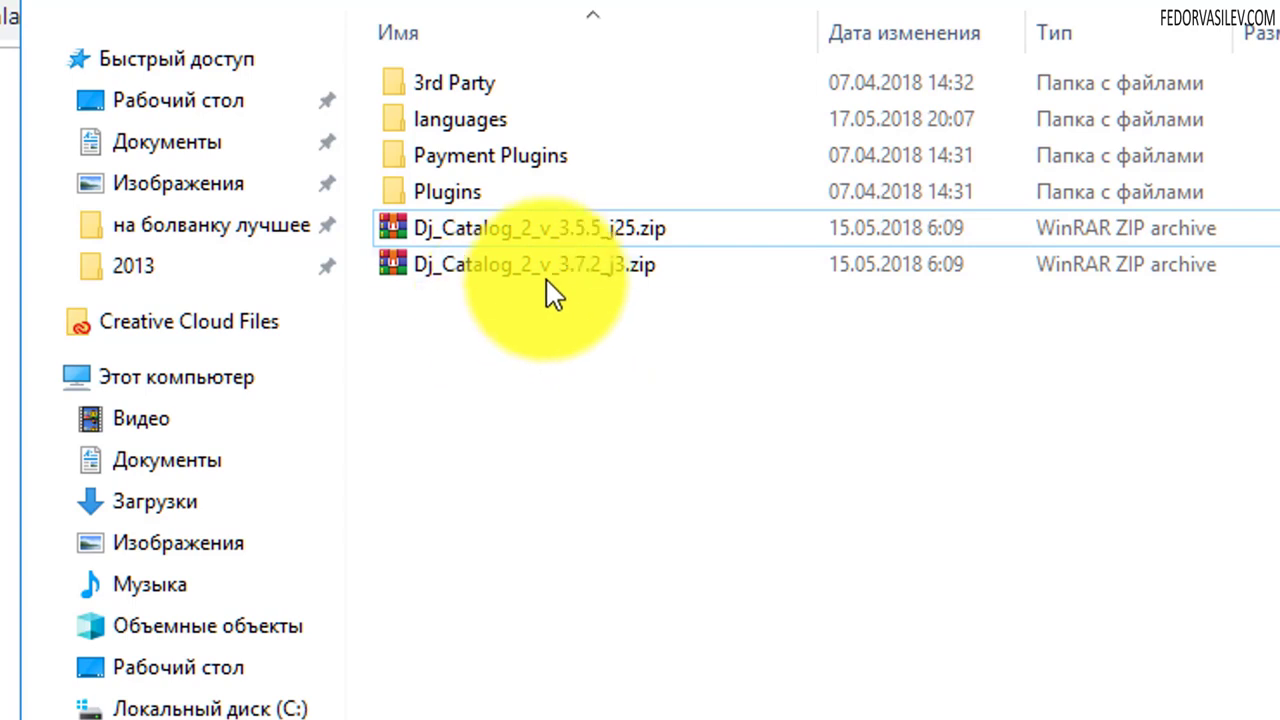
left_click(612, 285)
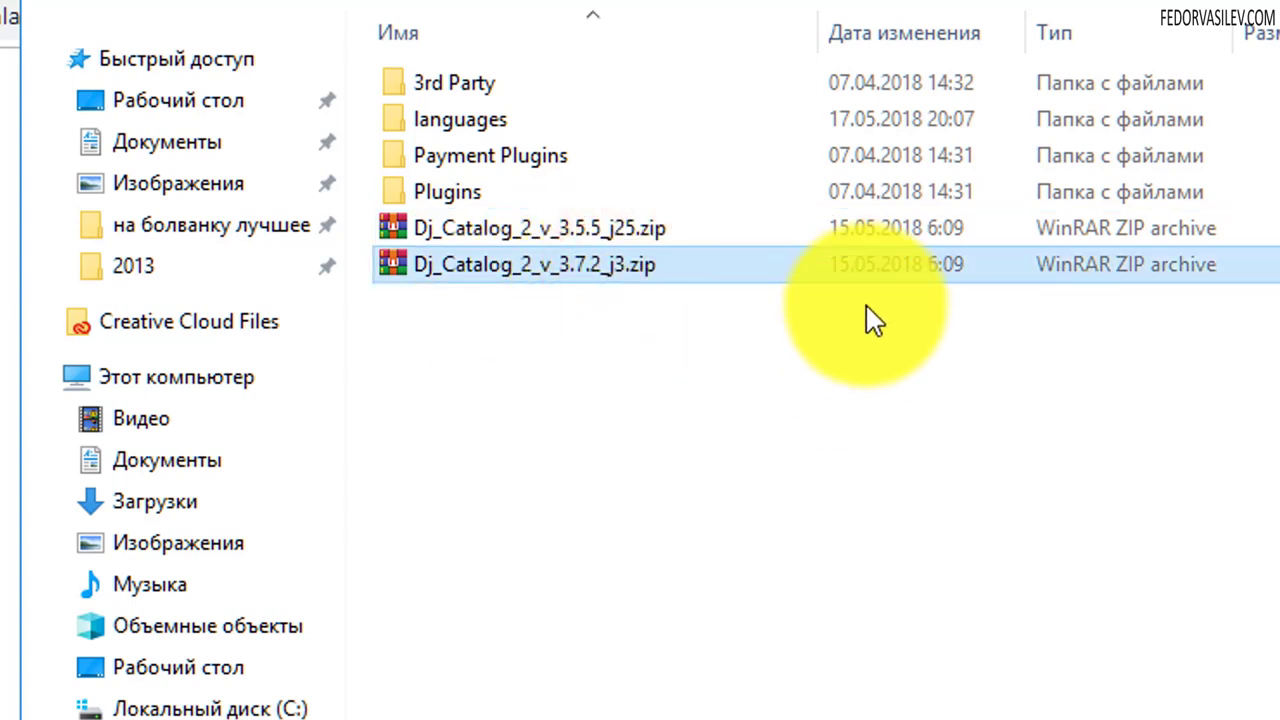
left_click(628, 230)
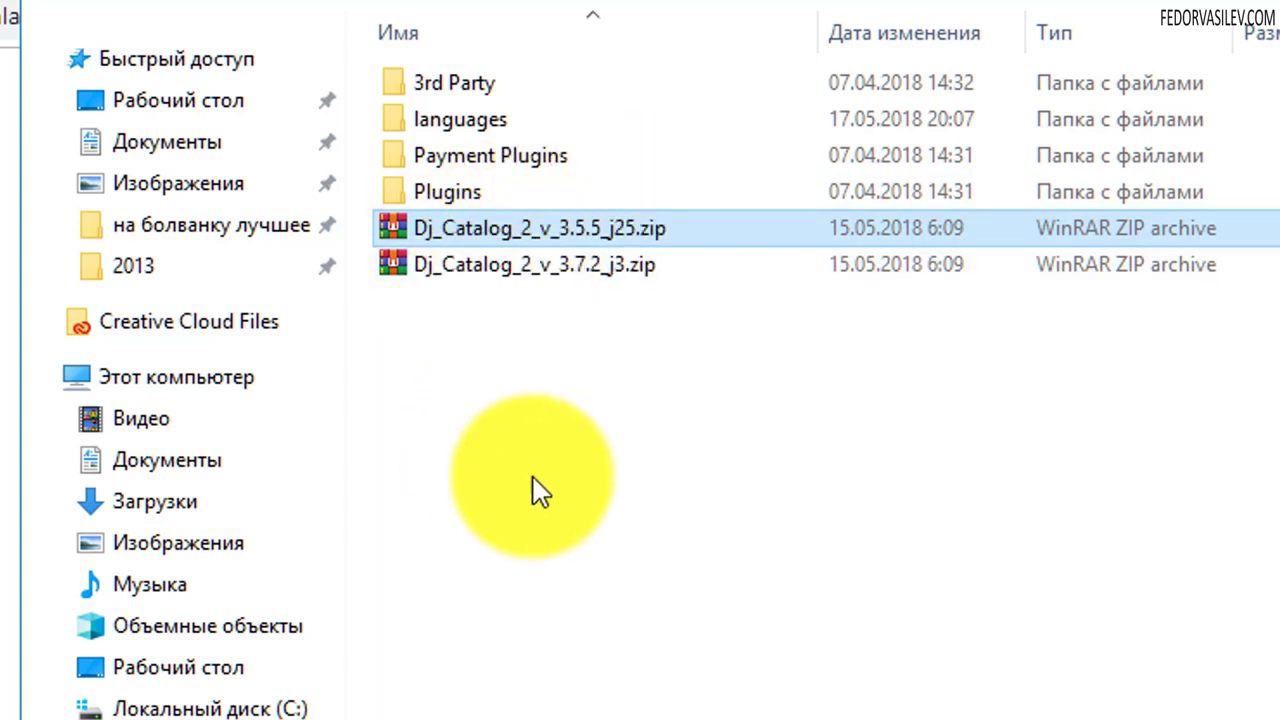
Step: Delete Dj_Catalog_2_v_3.5.5_j25.zip and inspect the package contents of Dj_Catalog_2_v_3.7.2_j3.zip
key("Delete")
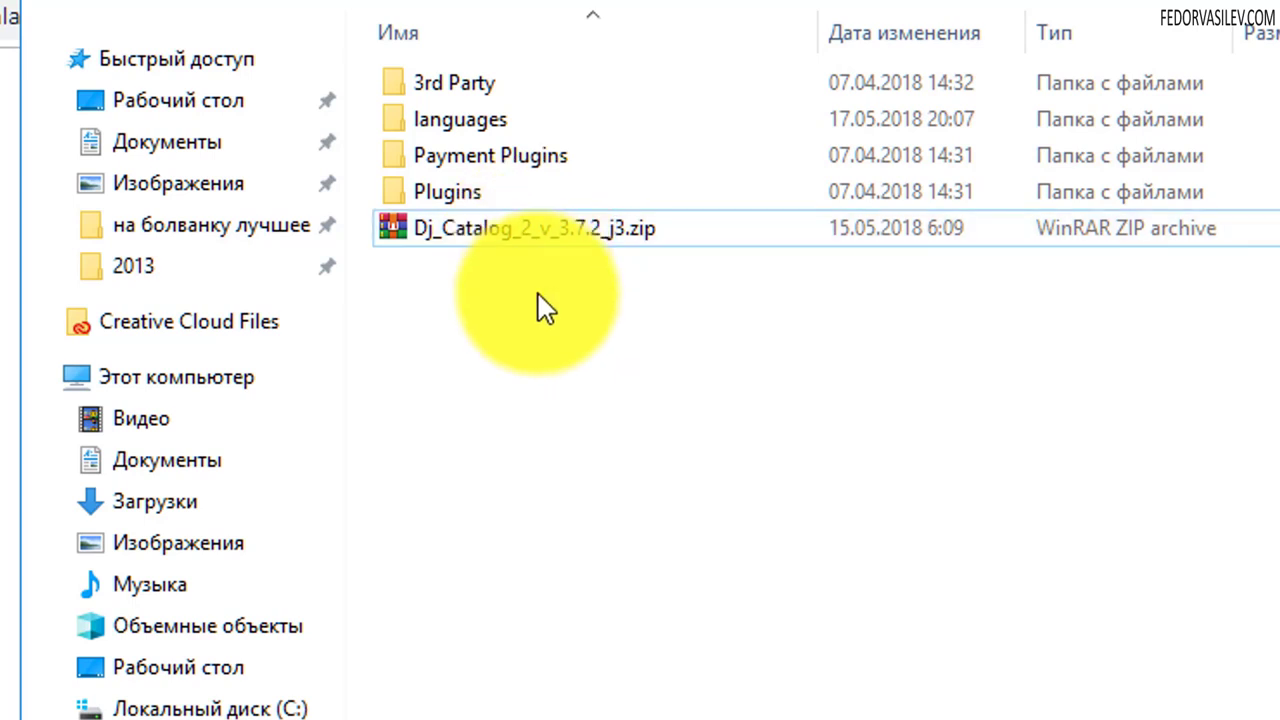
right_click(480, 245)
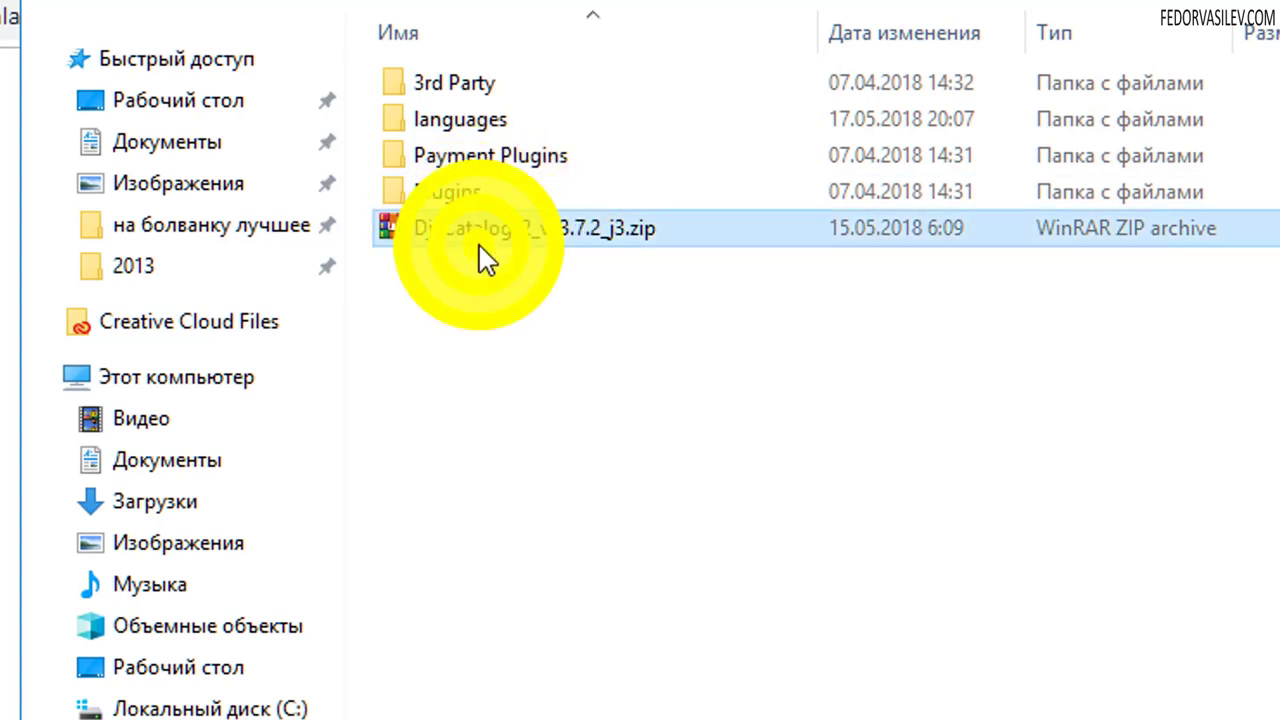
left_click(556, 273)
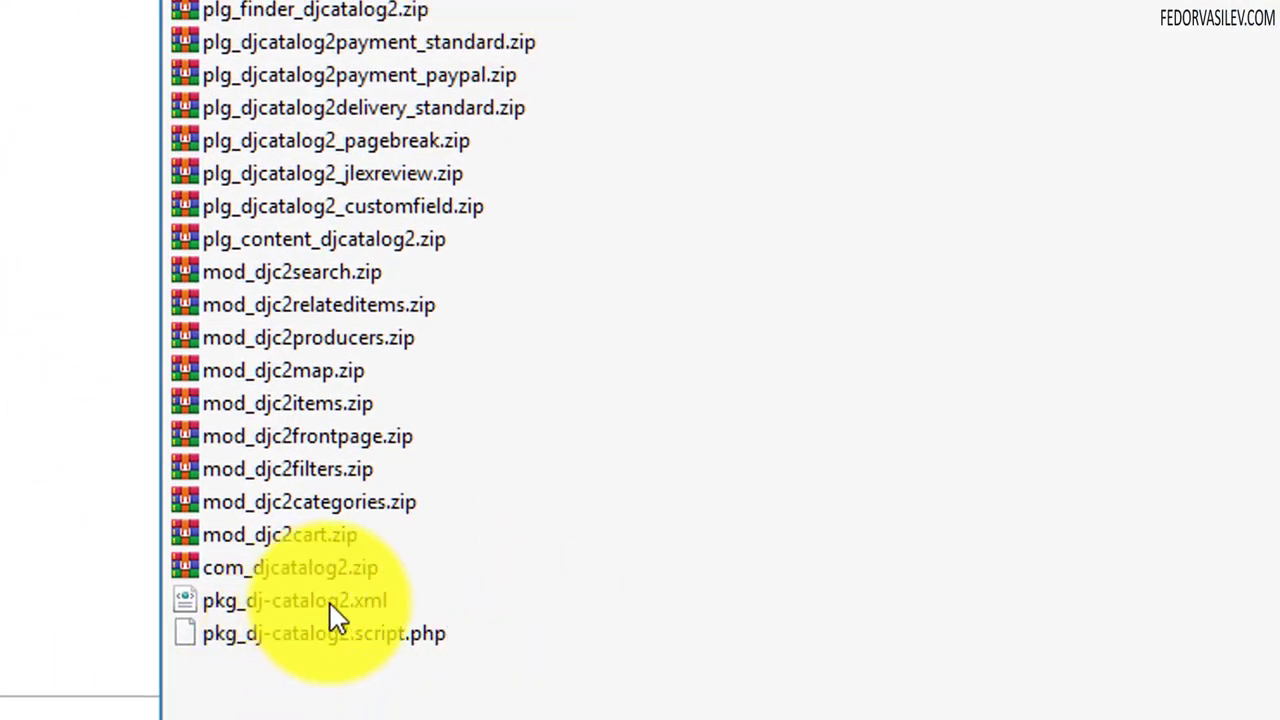
left_click(332, 603)
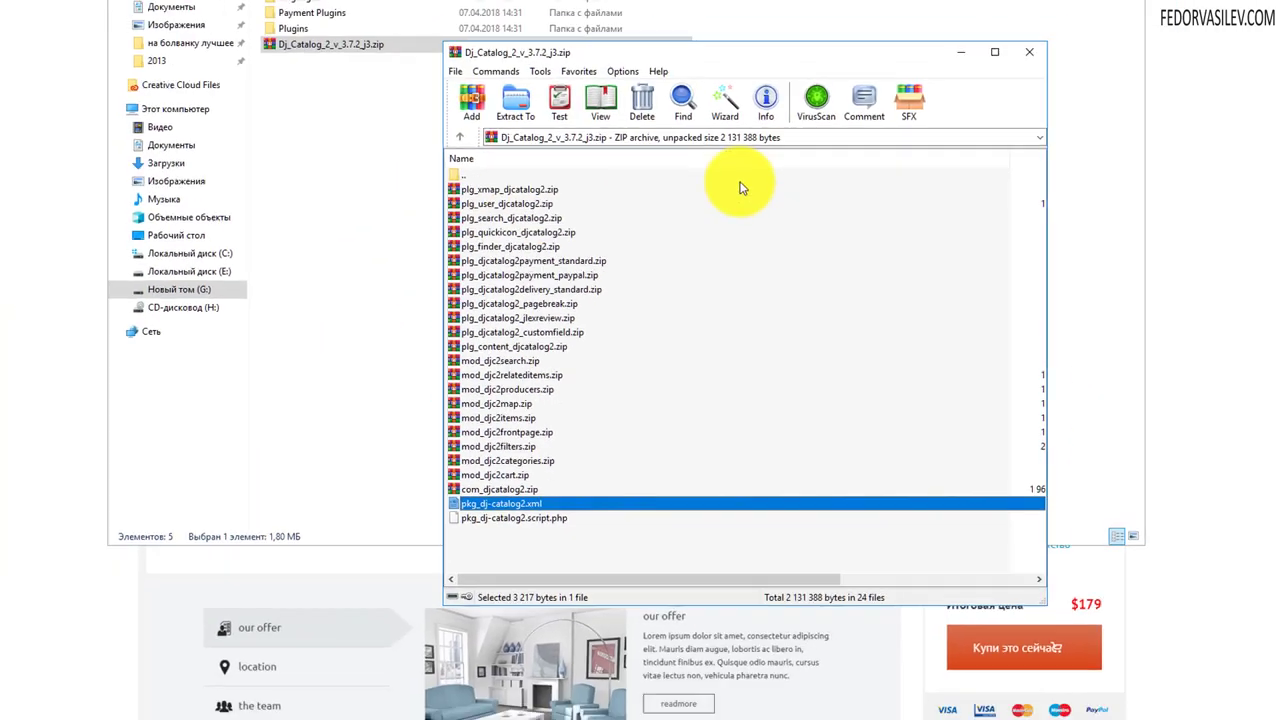
left_click(1029, 52)
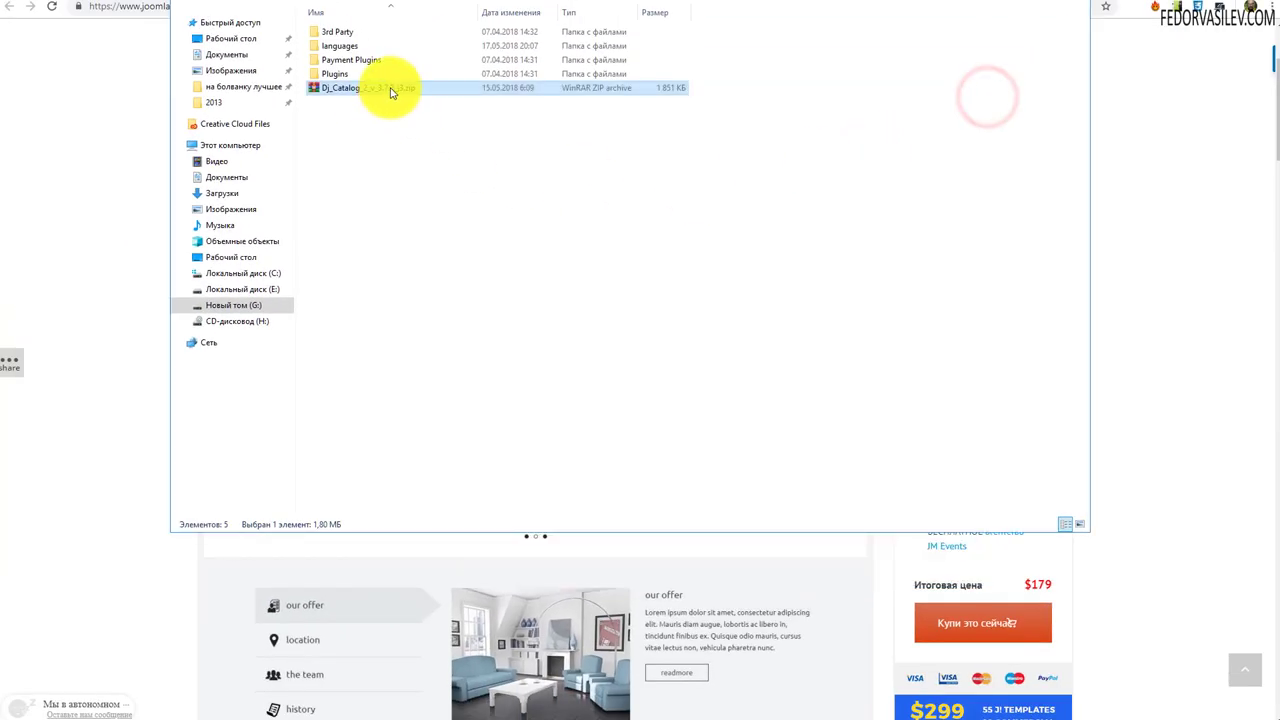
left_click_drag(391, 92, 492, 255)
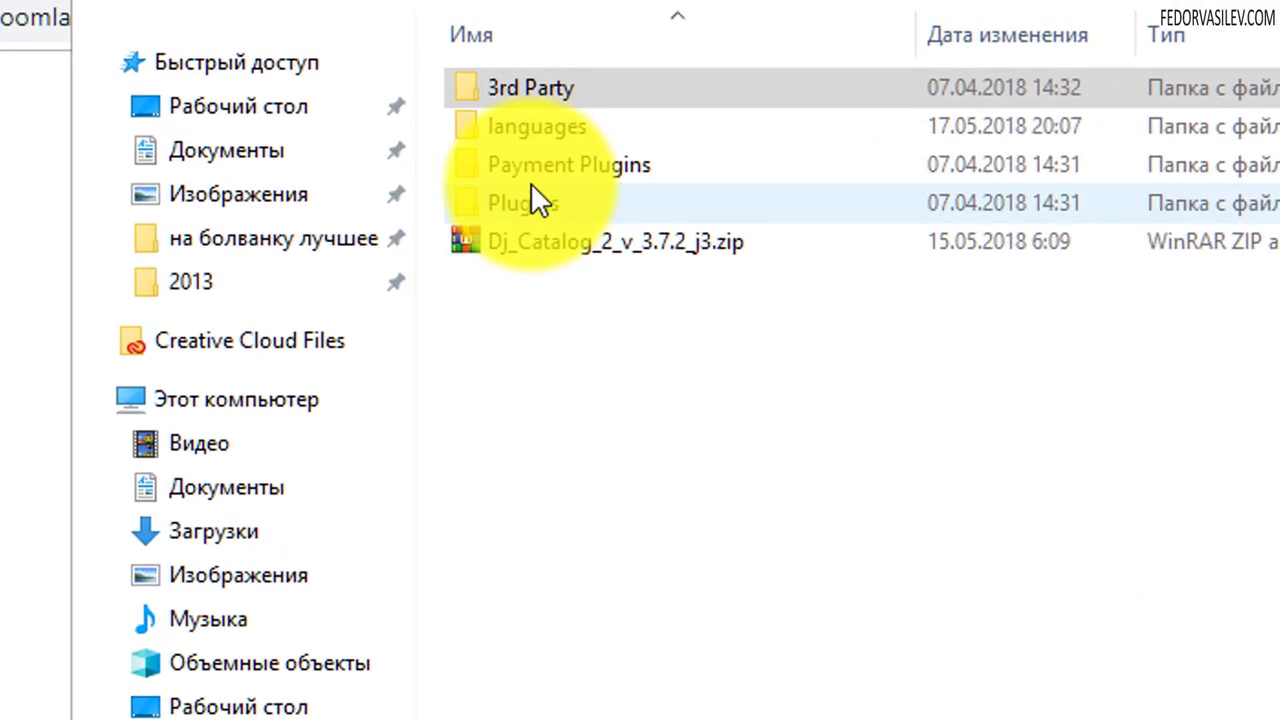
Step: Examine the DJ-Catalog2 archives in the Plugins and Payment Plugins folders
double_click(532, 195)
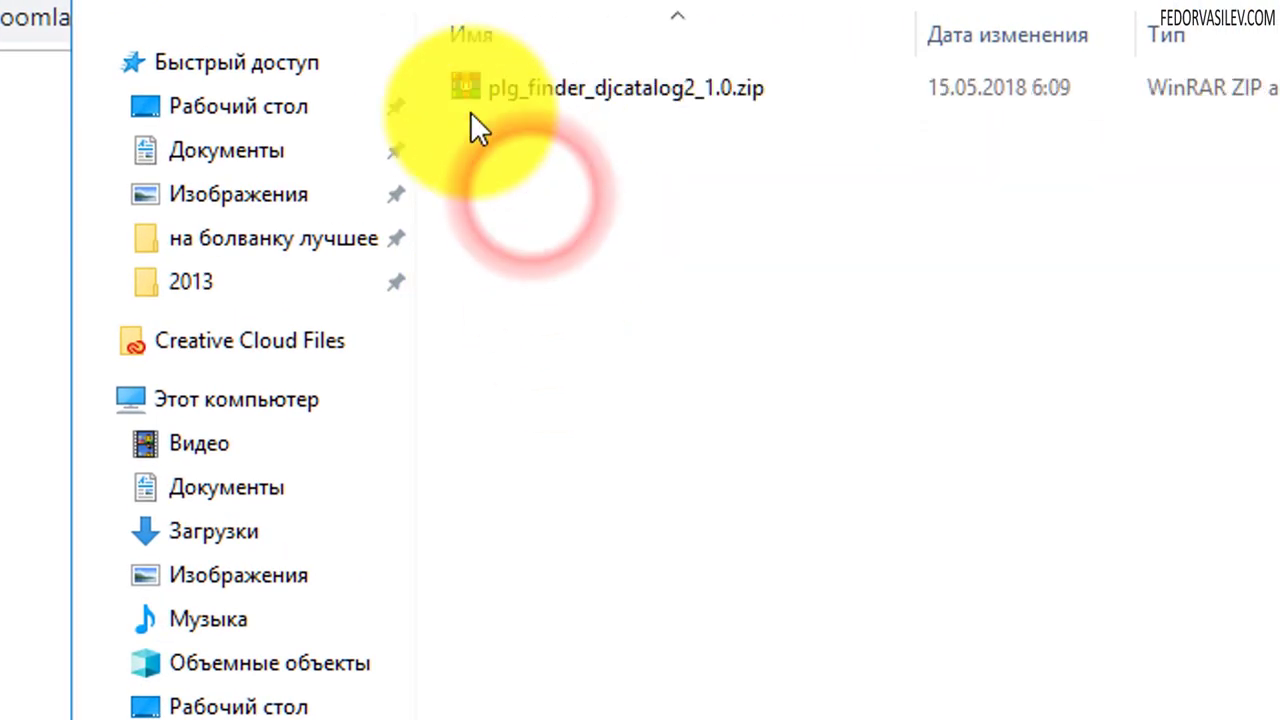
left_click(552, 96)
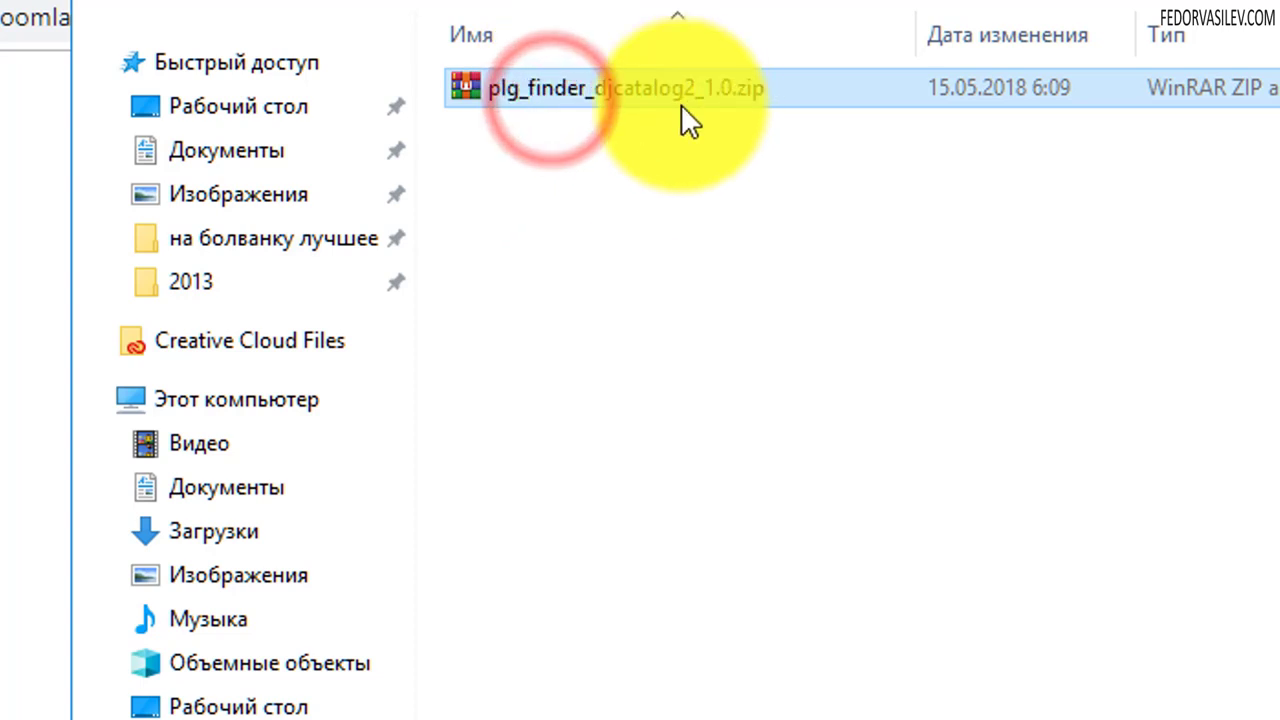
left_click(125, 5)
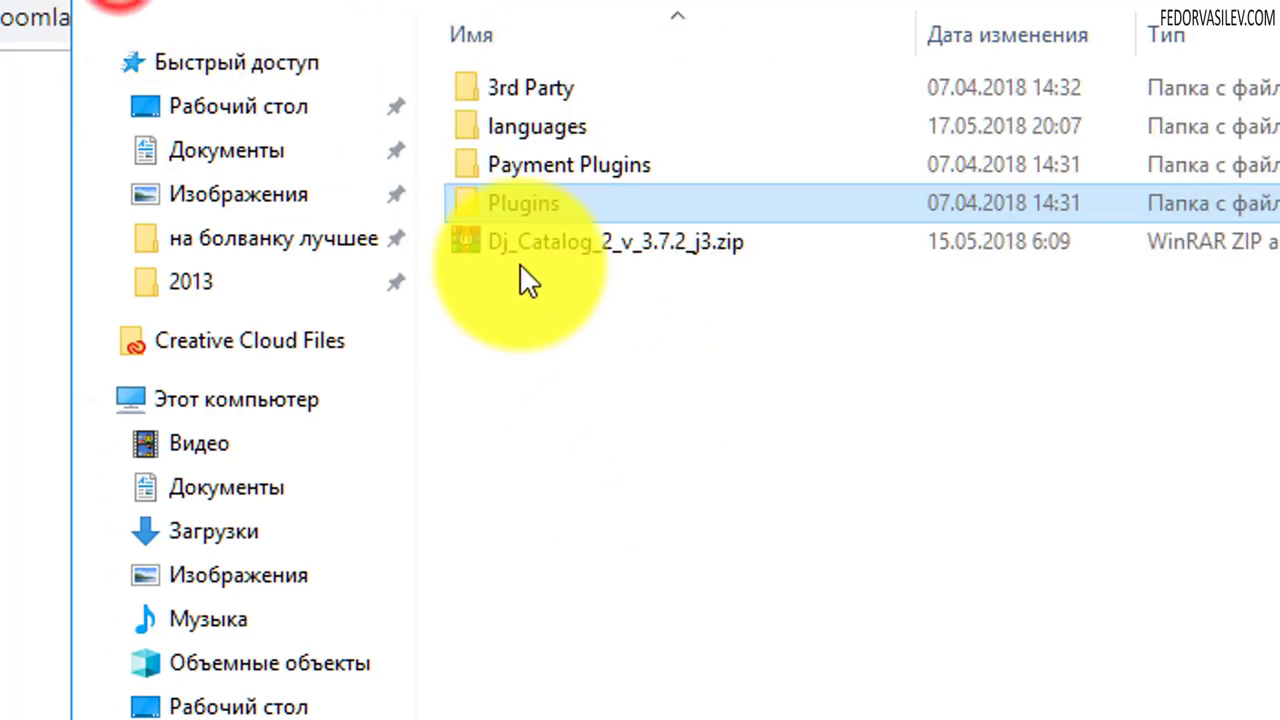
double_click(560, 166)
left_click_drag(828, 420, 740, 250)
left_click(738, 132)
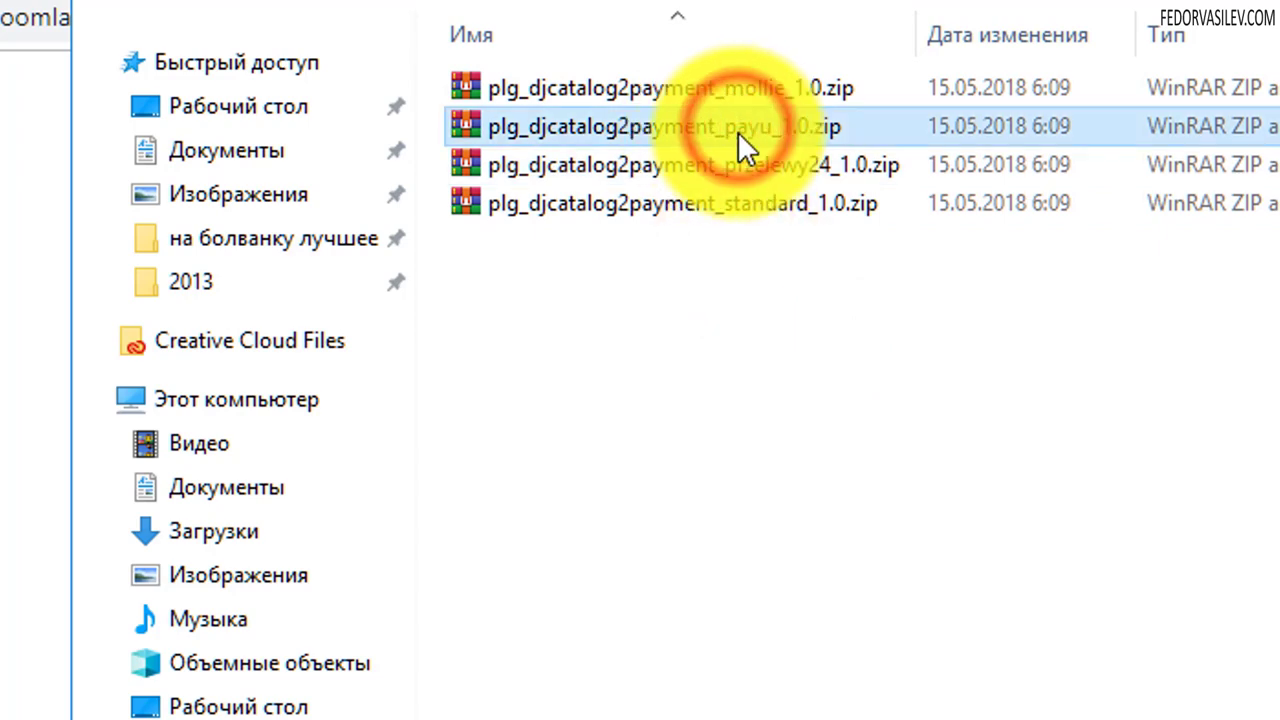
left_click(43, 14)
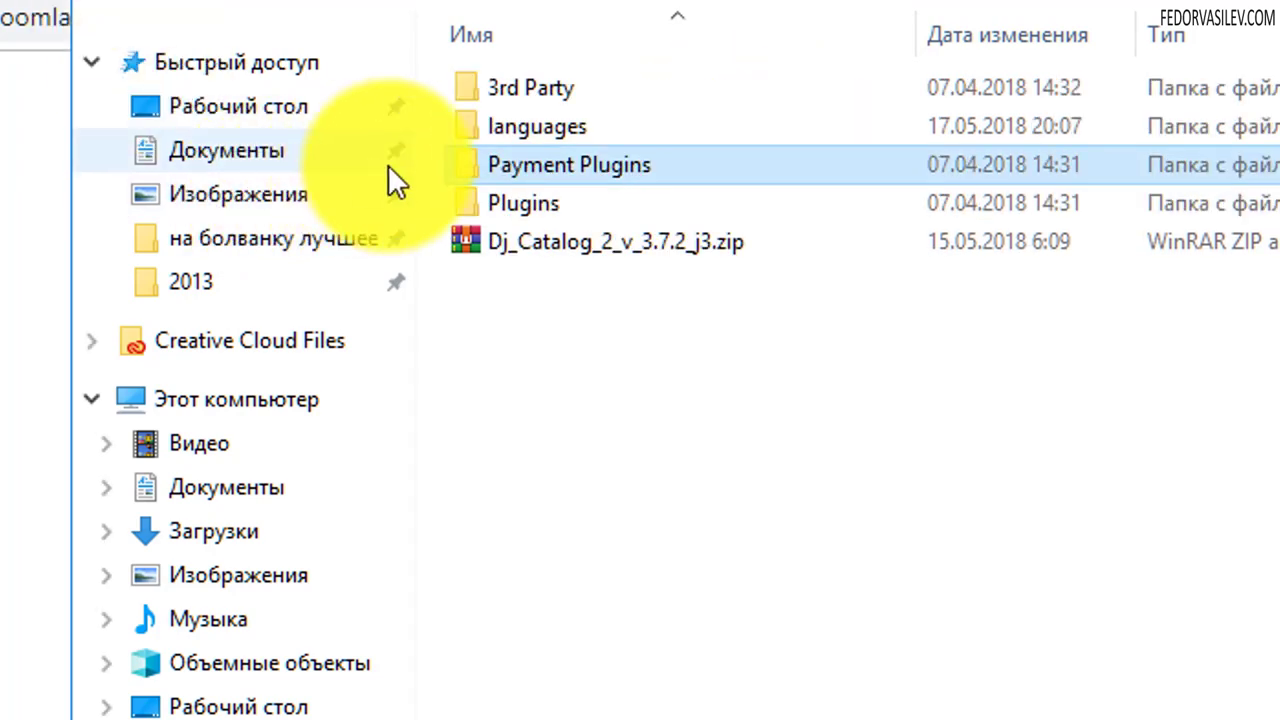
left_click(499, 165)
double_click(499, 165)
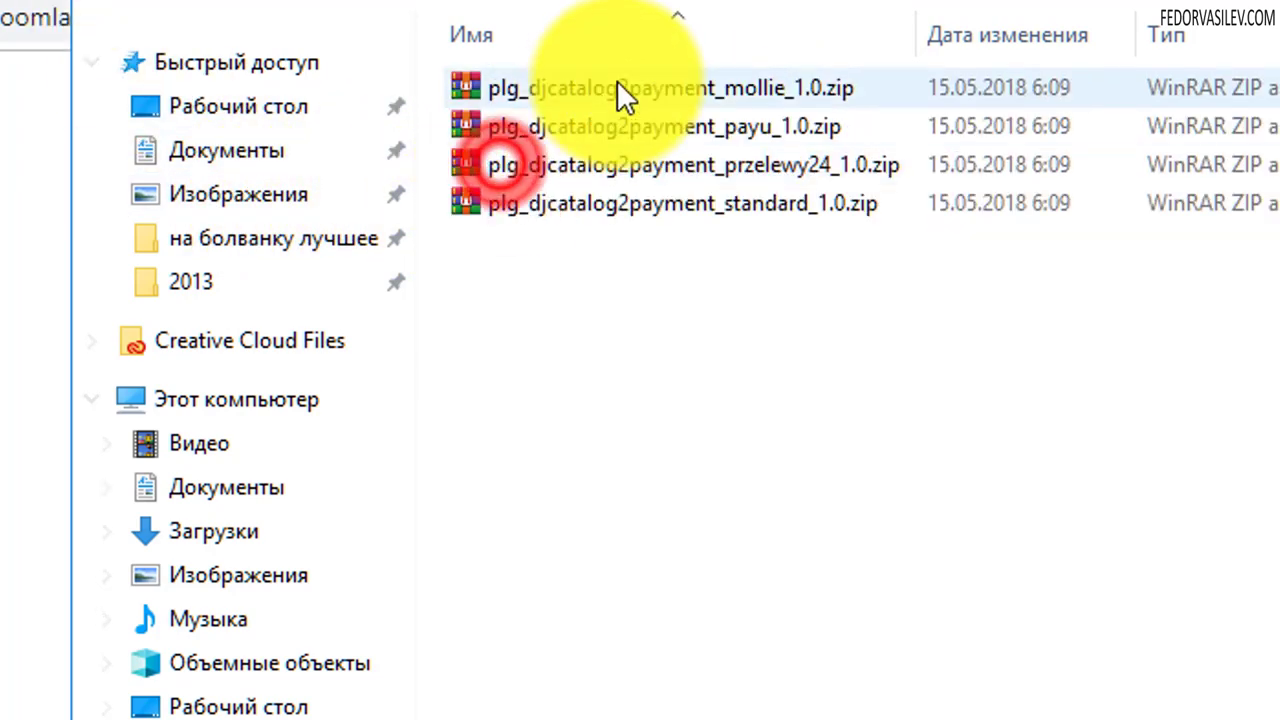
left_click(118, 8)
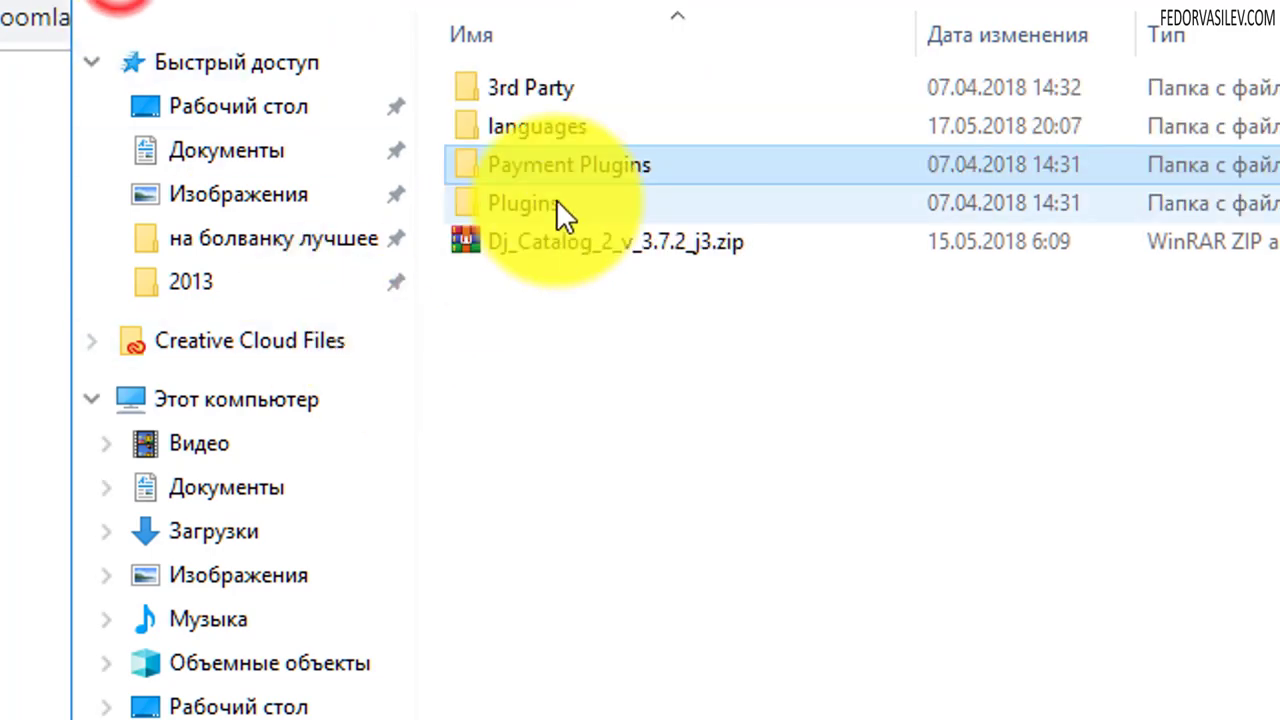
Step: Examine the localization archives in the languages folder, including ru-RU_djcatalog2_3.7.x.zip, and the integration archives in the 3rd Party folder
double_click(547, 127)
left_click(588, 320)
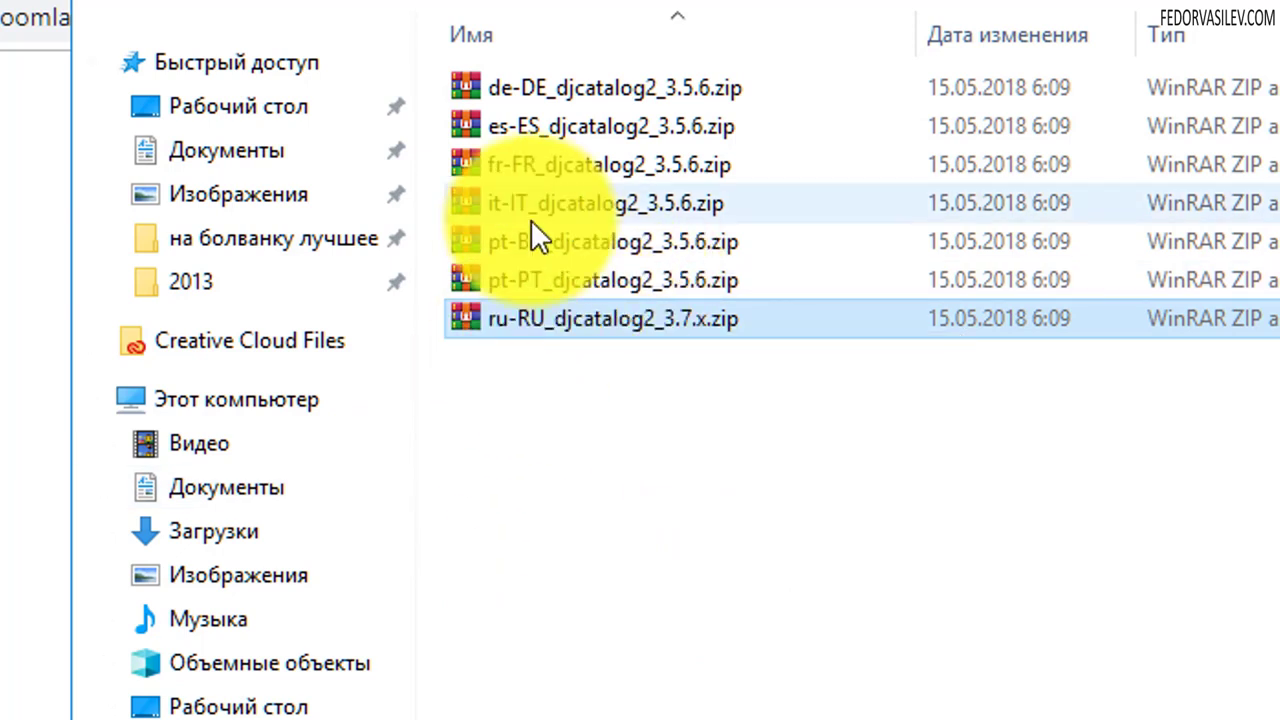
left_click(130, 5)
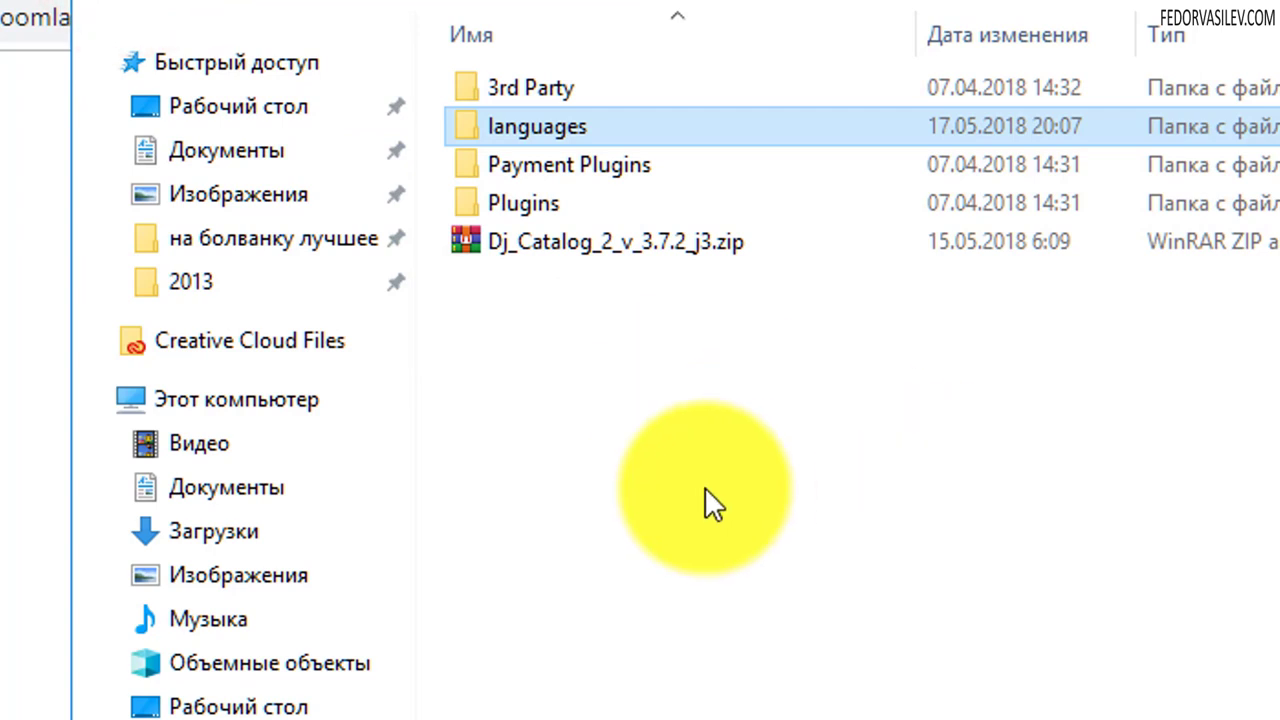
double_click(597, 87)
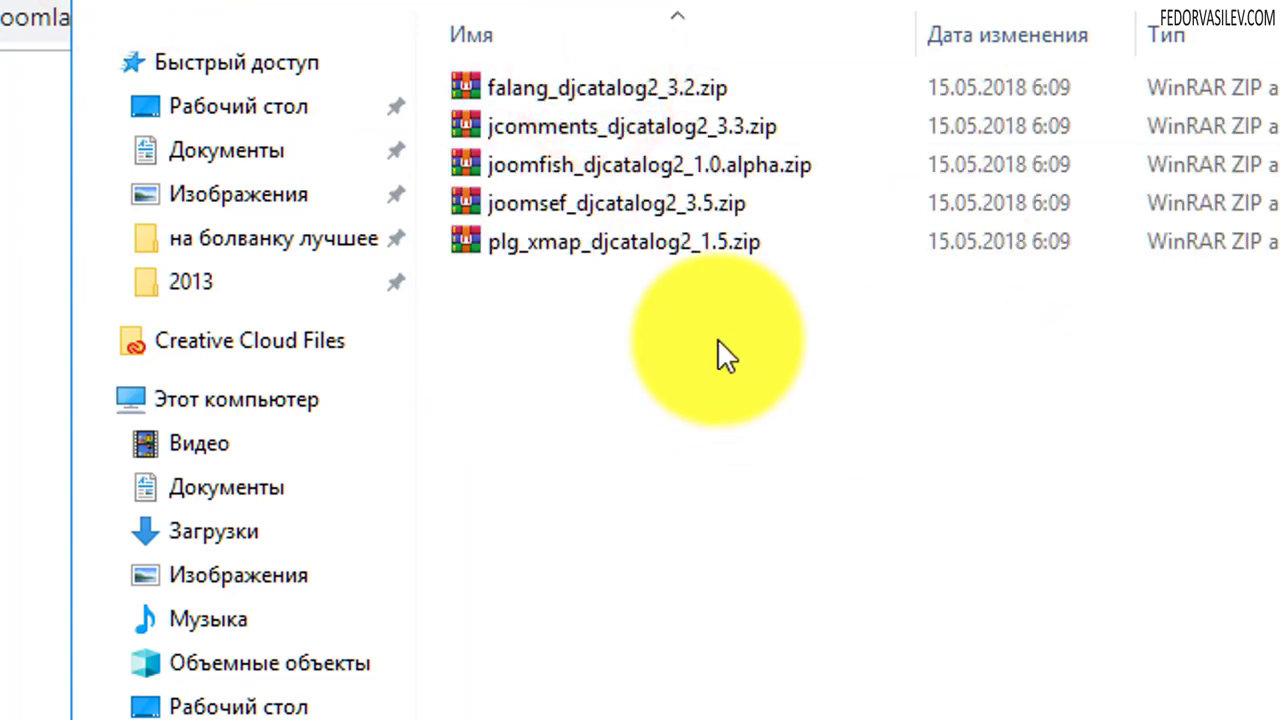
left_click_drag(717, 340, 593, 56)
left_click(1003, 575)
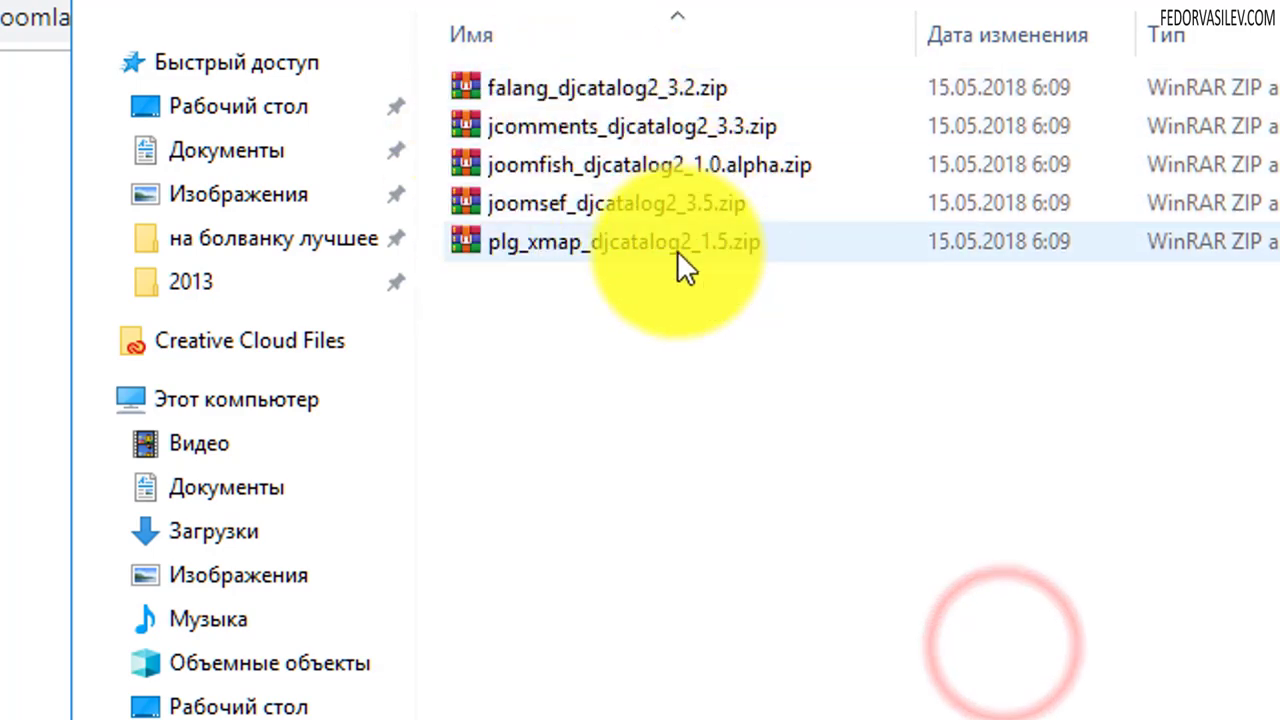
left_click(583, 241)
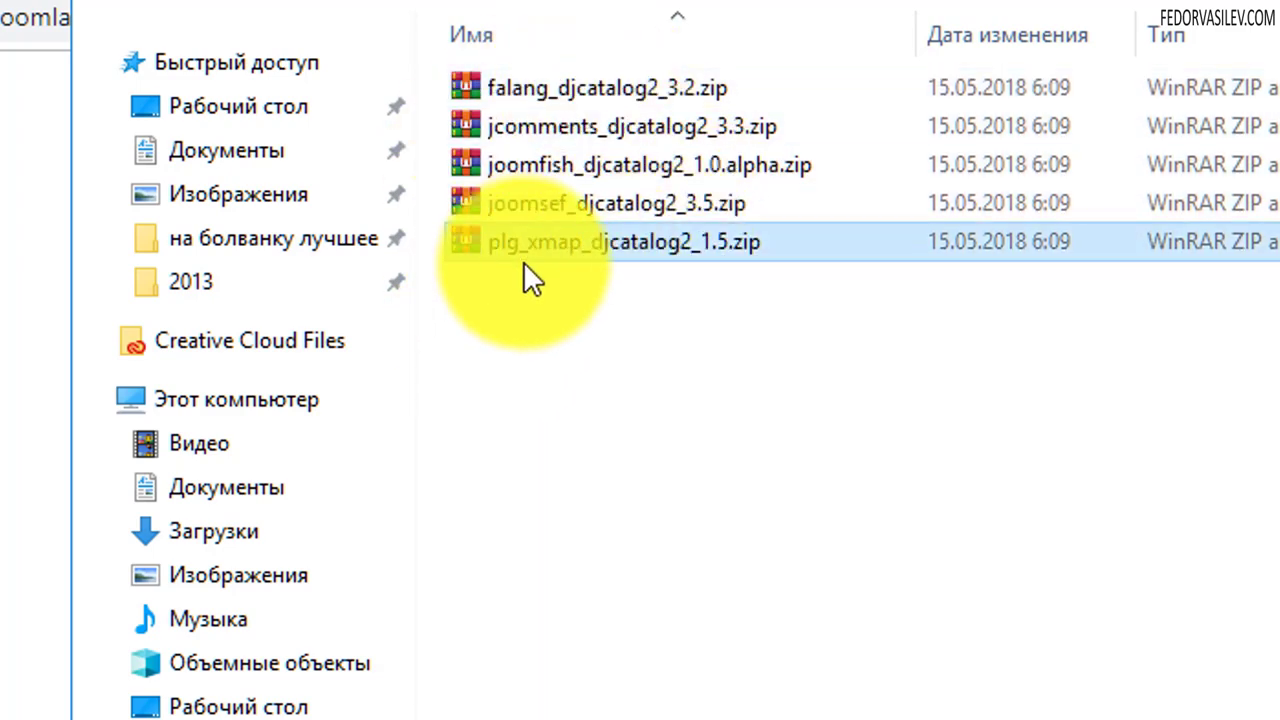
left_click(563, 167)
left_click(572, 128)
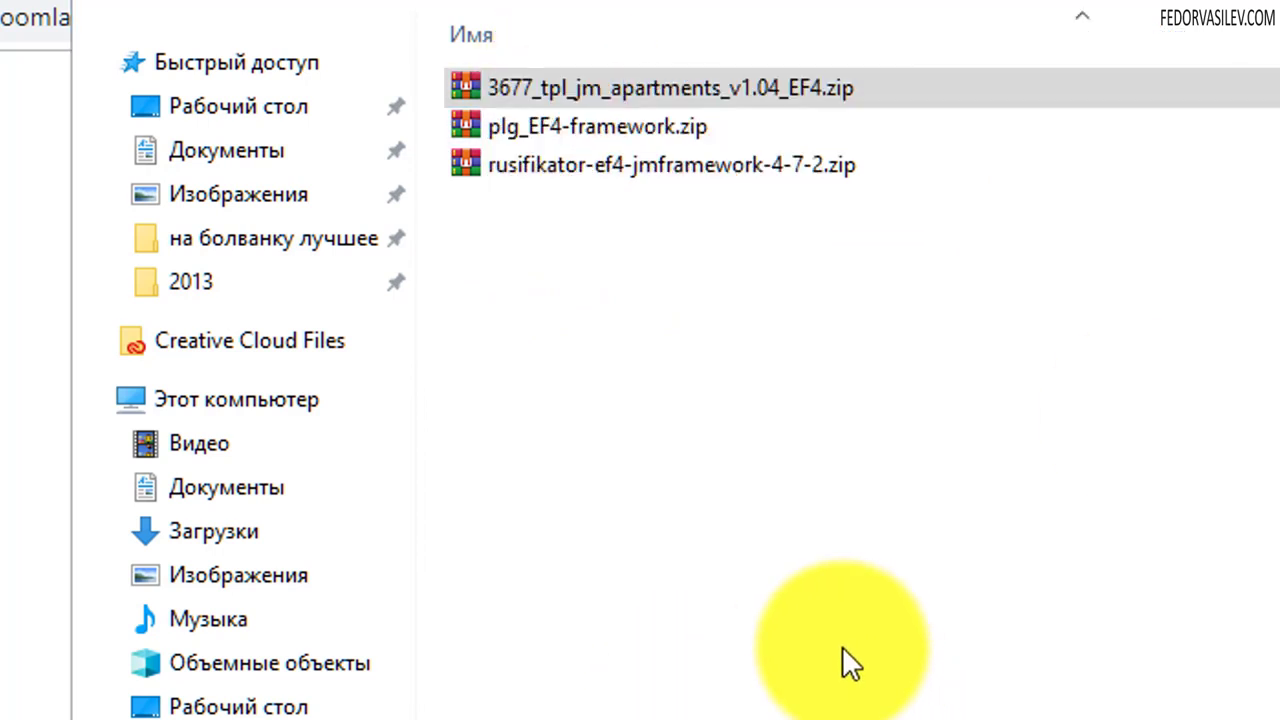
Step: In the template files folder, create a folder with the default name Новая папка and move 3677_tpl_jm_apartments_v1.04_EF4.zip into it
left_click(838, 642)
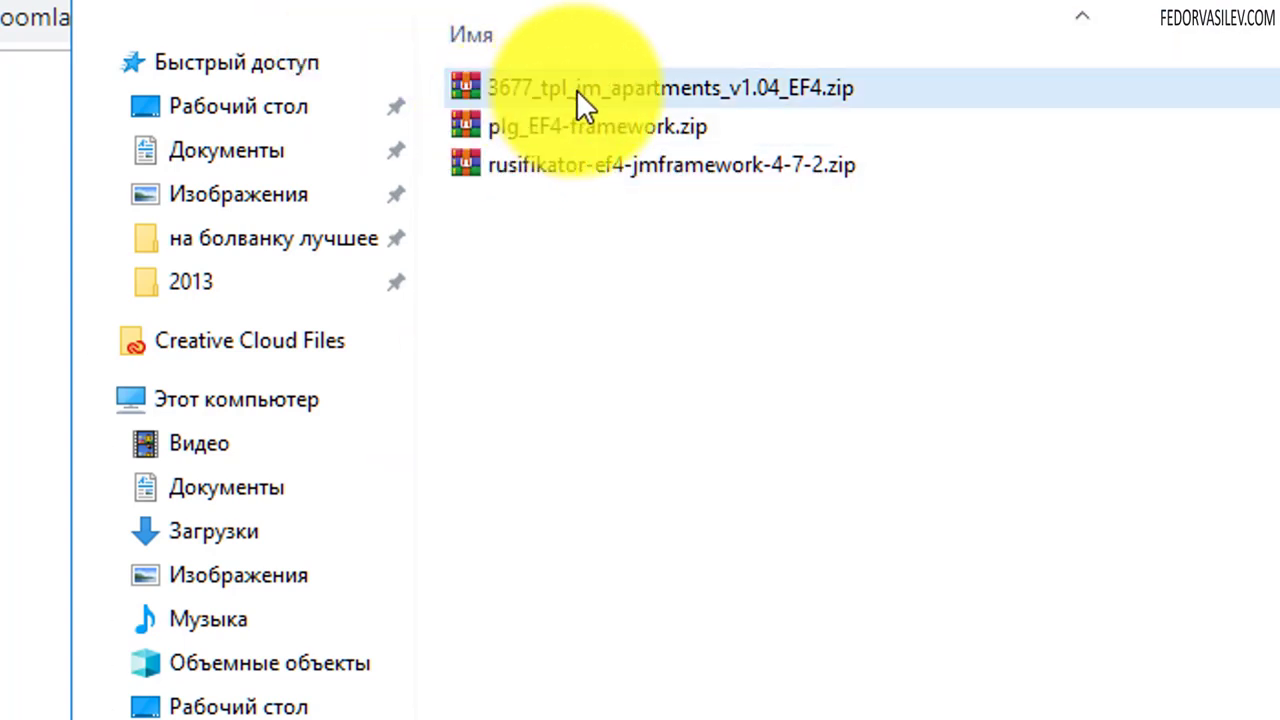
left_click(576, 89)
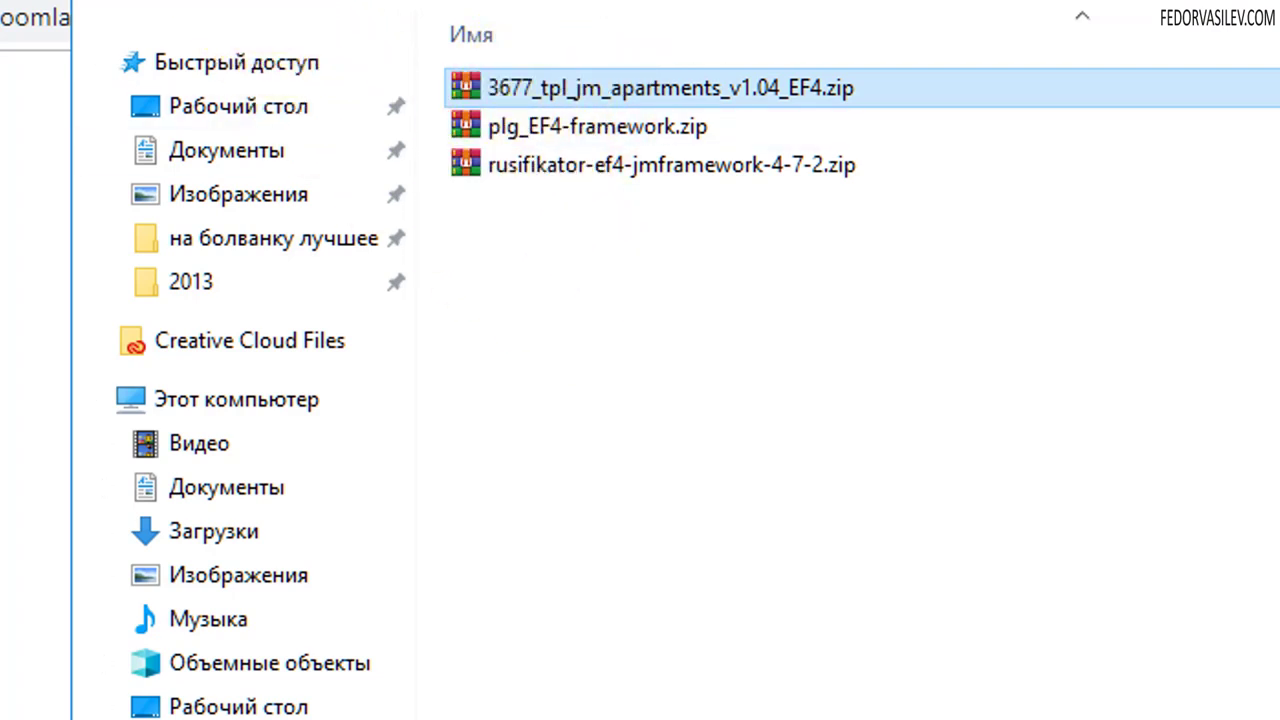
key("ctrl+shift+n")
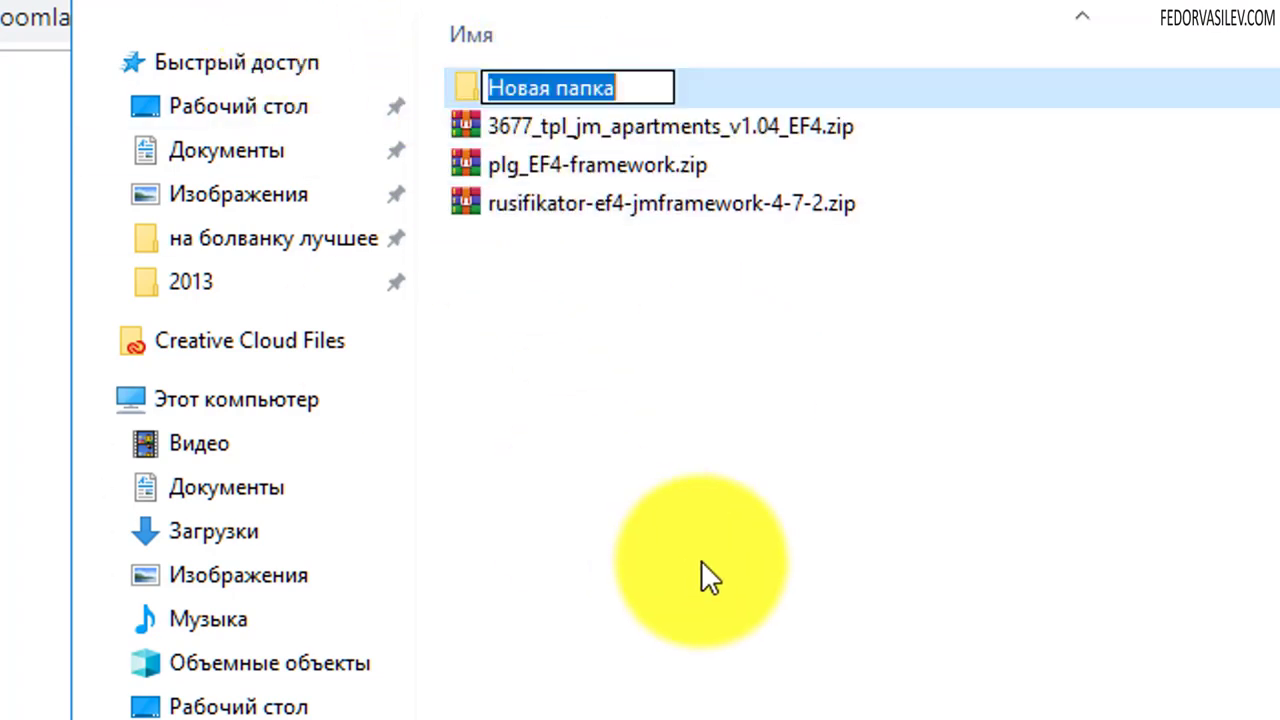
left_click(814, 380)
left_click(648, 128)
left_click_drag(648, 128, 574, 80)
Step: Extract 3677_tpl_jm_apartments_v1.04_EF4.zip directly inside Новая папка and delete the original archive
double_click(574, 82)
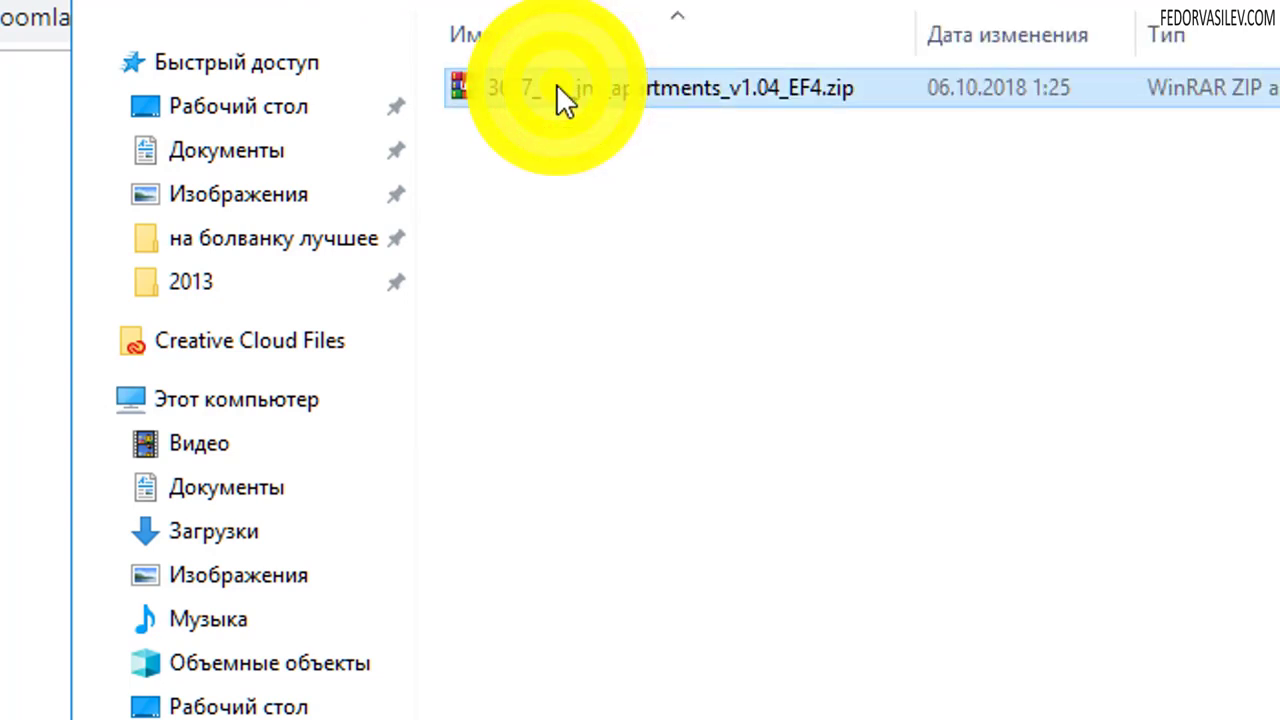
right_click(558, 88)
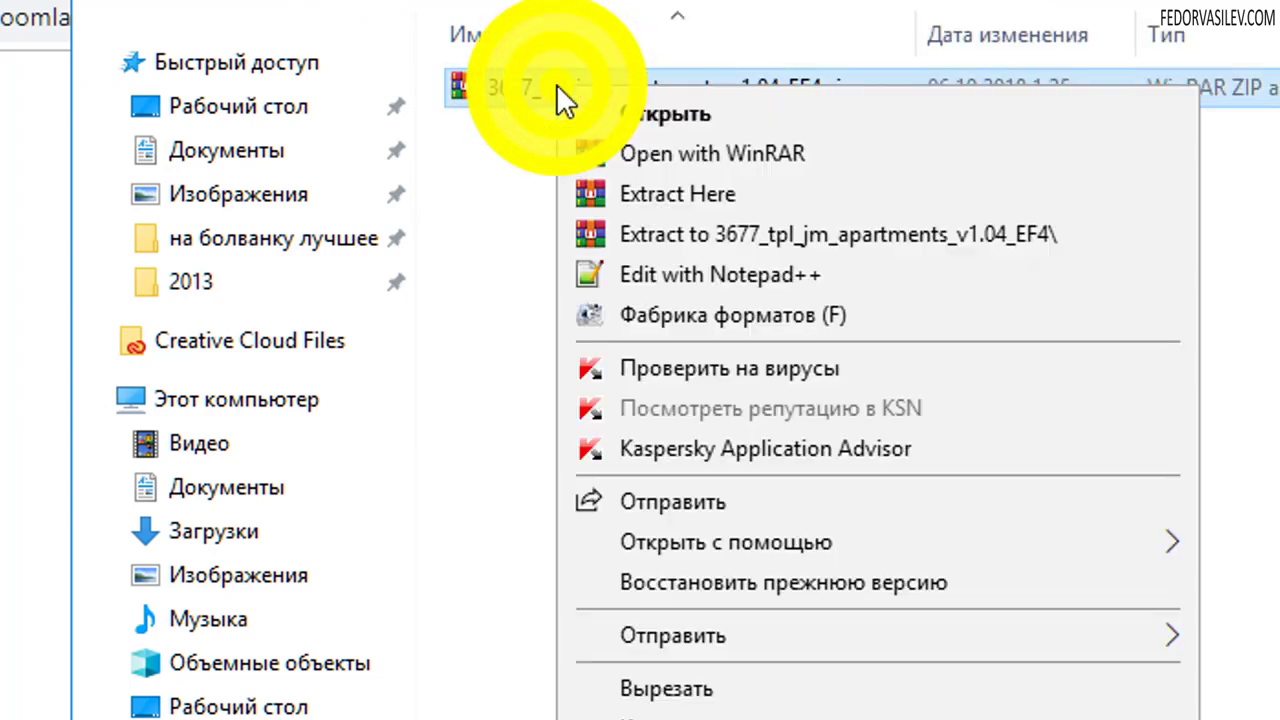
left_click(683, 192)
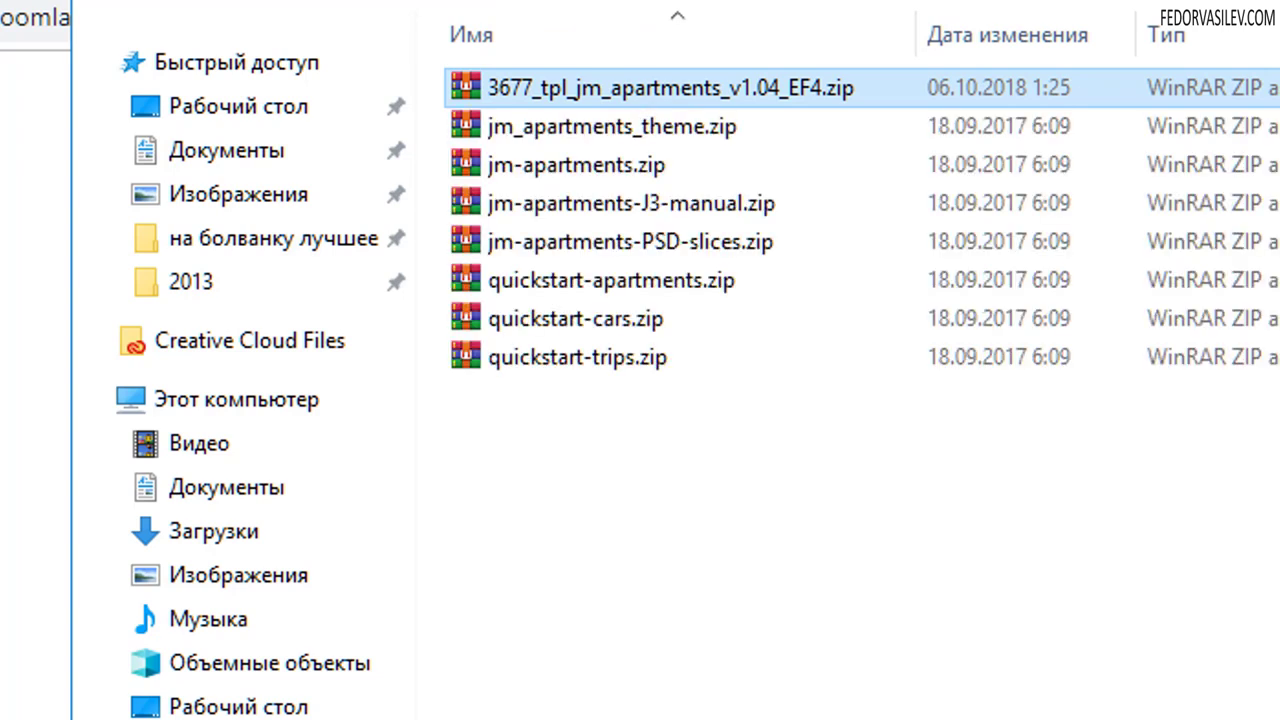
key("Delete")
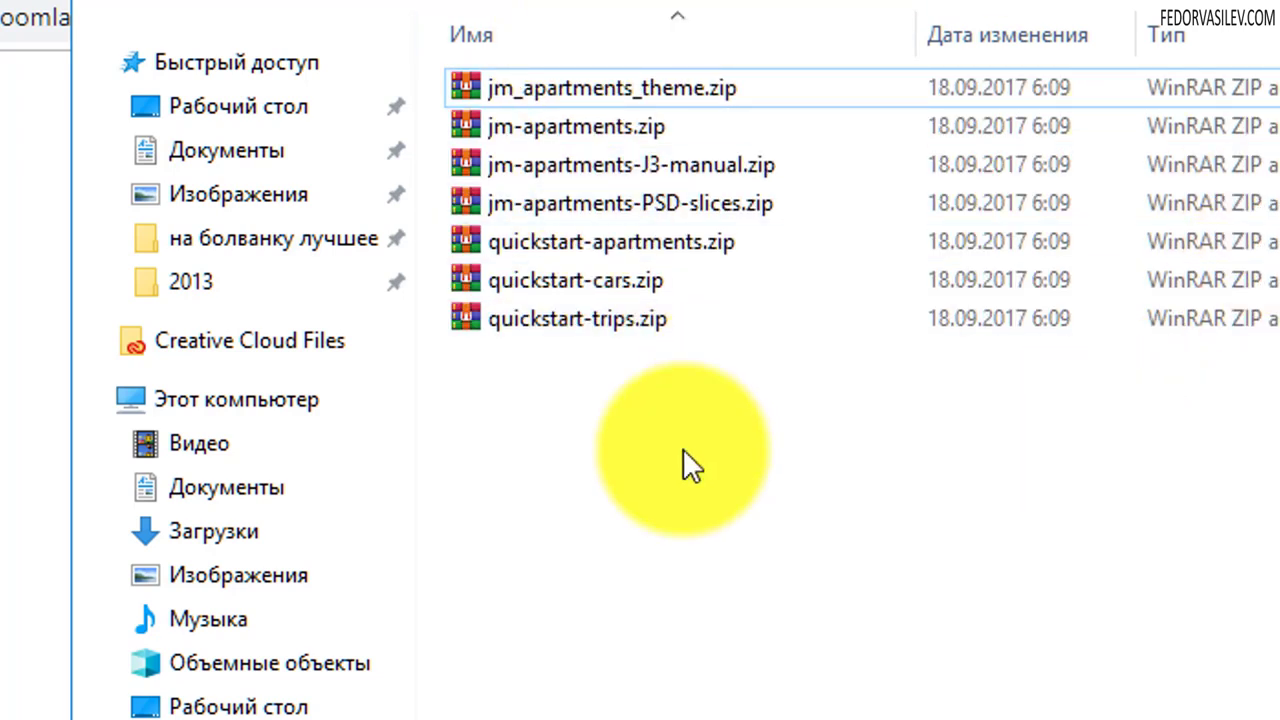
Step: Examine the extracted demo archives quickstart-trips.zip, quickstart-cars.zip and quickstart-apartments.zip
left_click(587, 316)
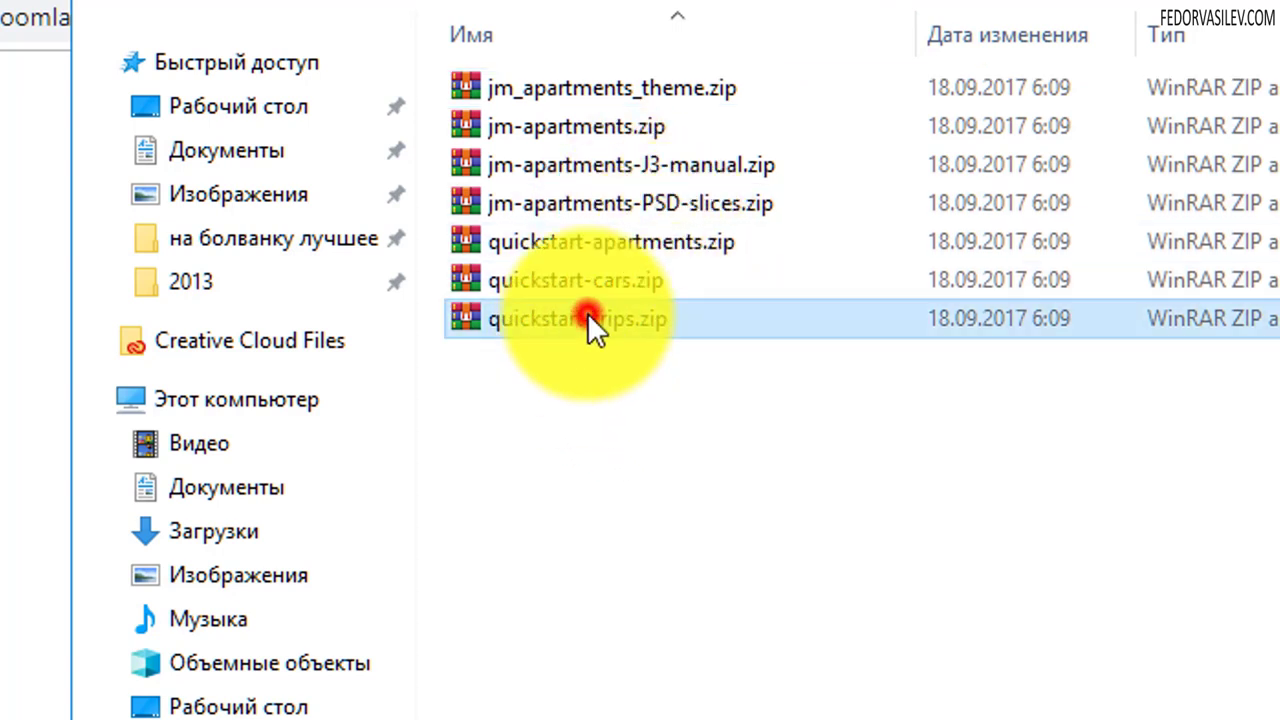
left_click(582, 280)
left_click(587, 245)
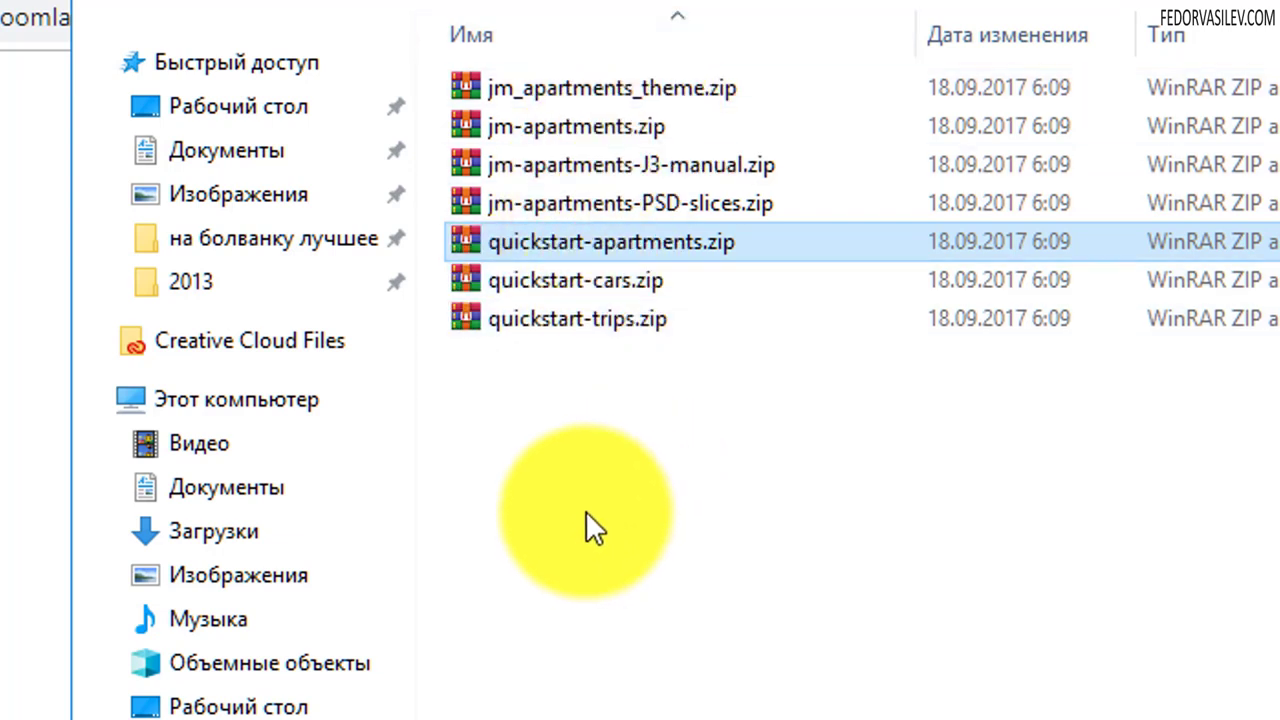
left_click(567, 397)
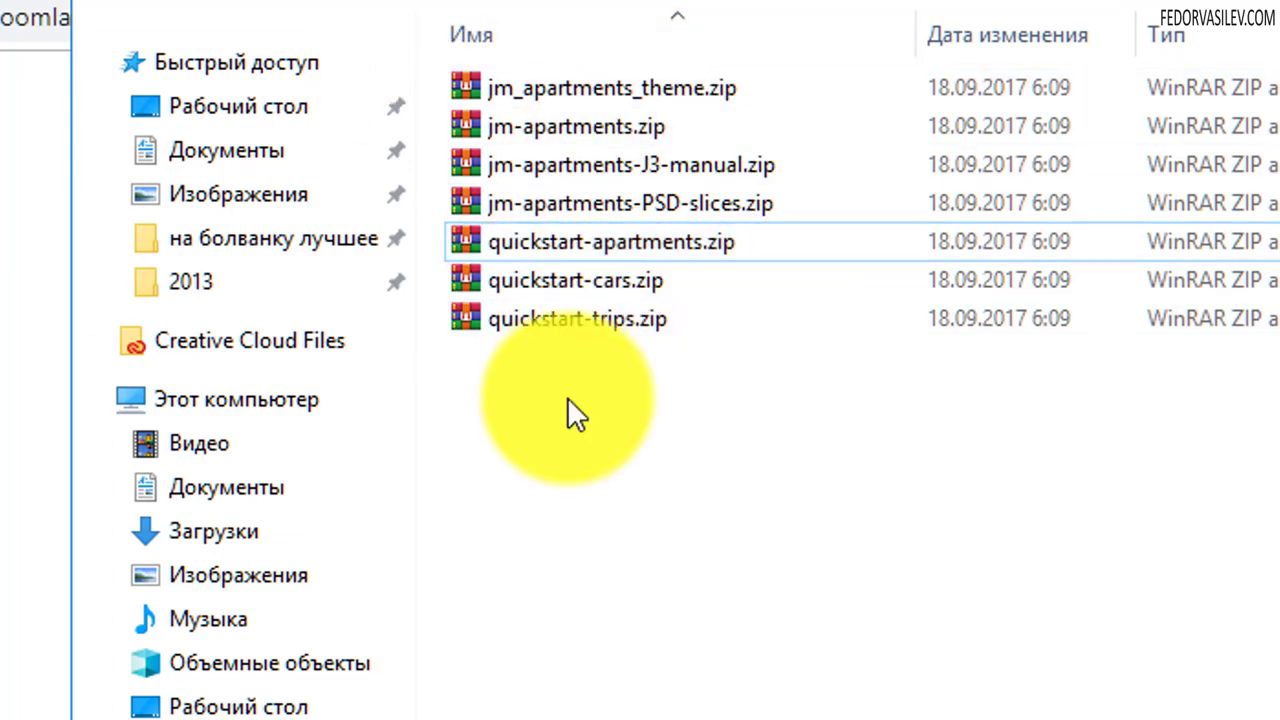
left_click(530, 325)
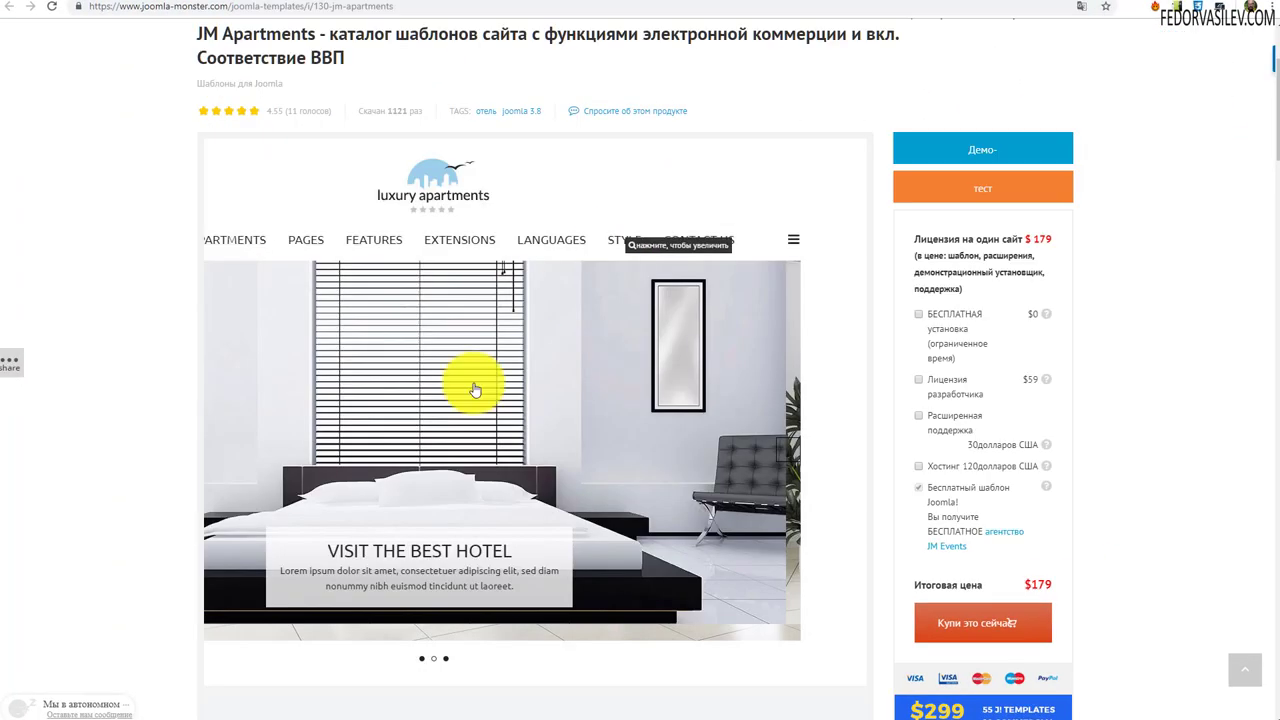
Step: Switch to the browser and review the JM Apartments template page and the BMW catalog page of the CarDealer demo
scroll(471, 386, "down", 10)
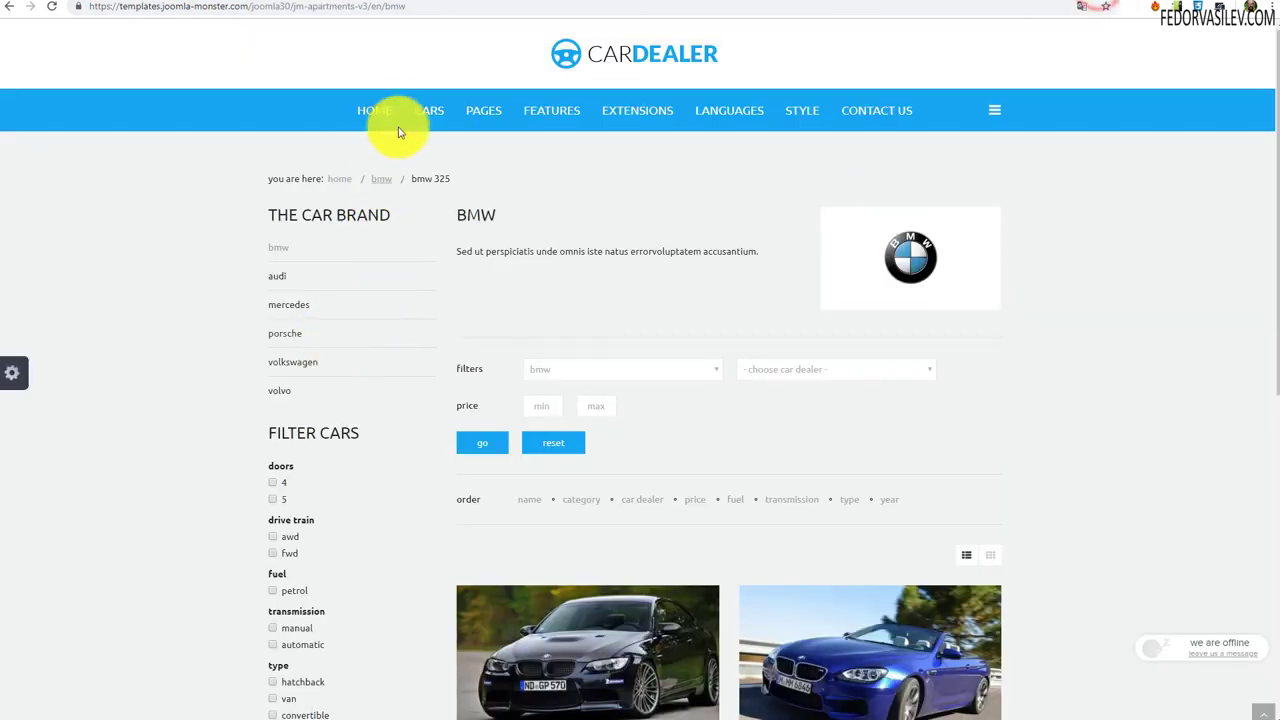
scroll(634, 405, "down", 3)
scroll(634, 405, "down", 5)
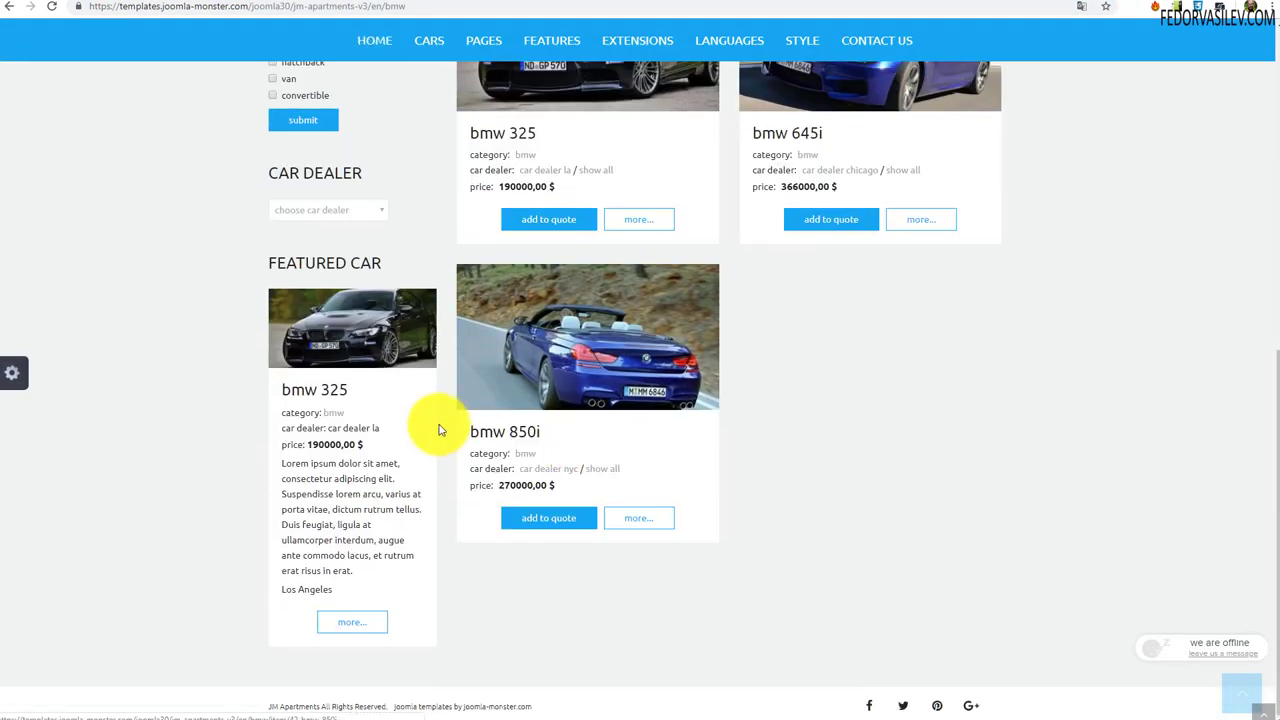
scroll(351, 349, "up", 8)
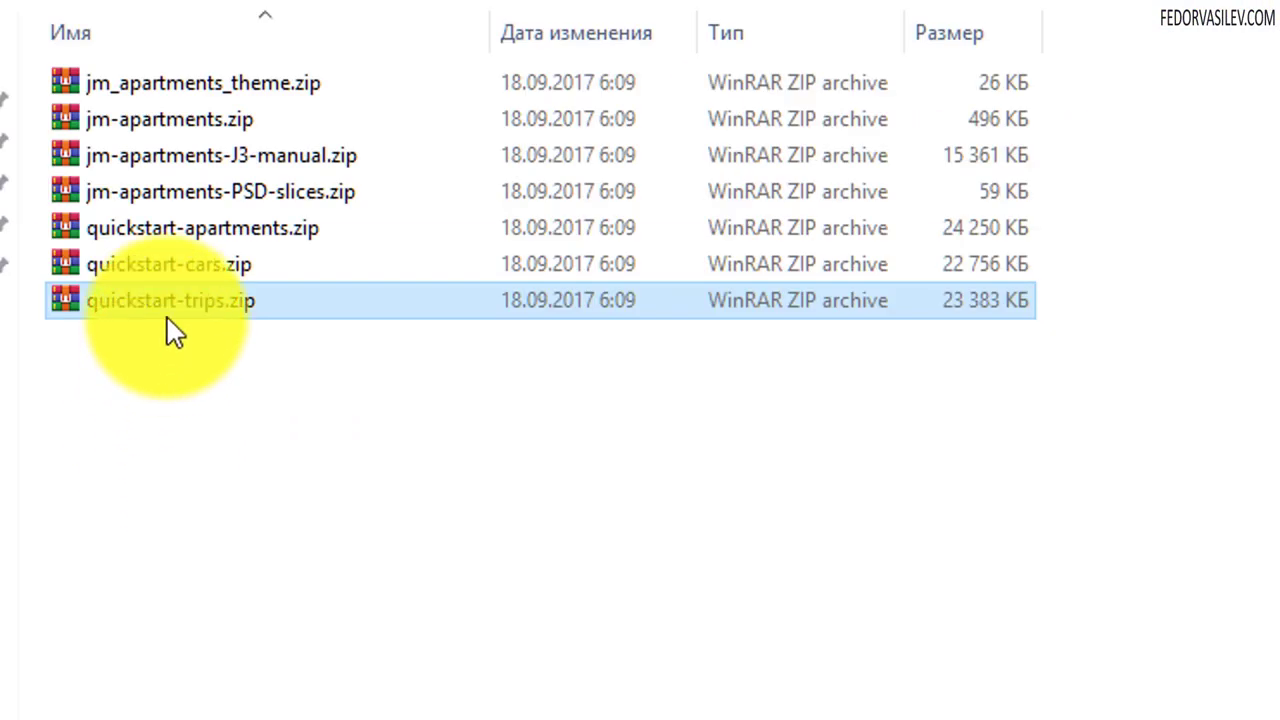
Step: Return to the extracted template files and compare the apartments, cars and trips quickstart archives as demo options
left_click(168, 237)
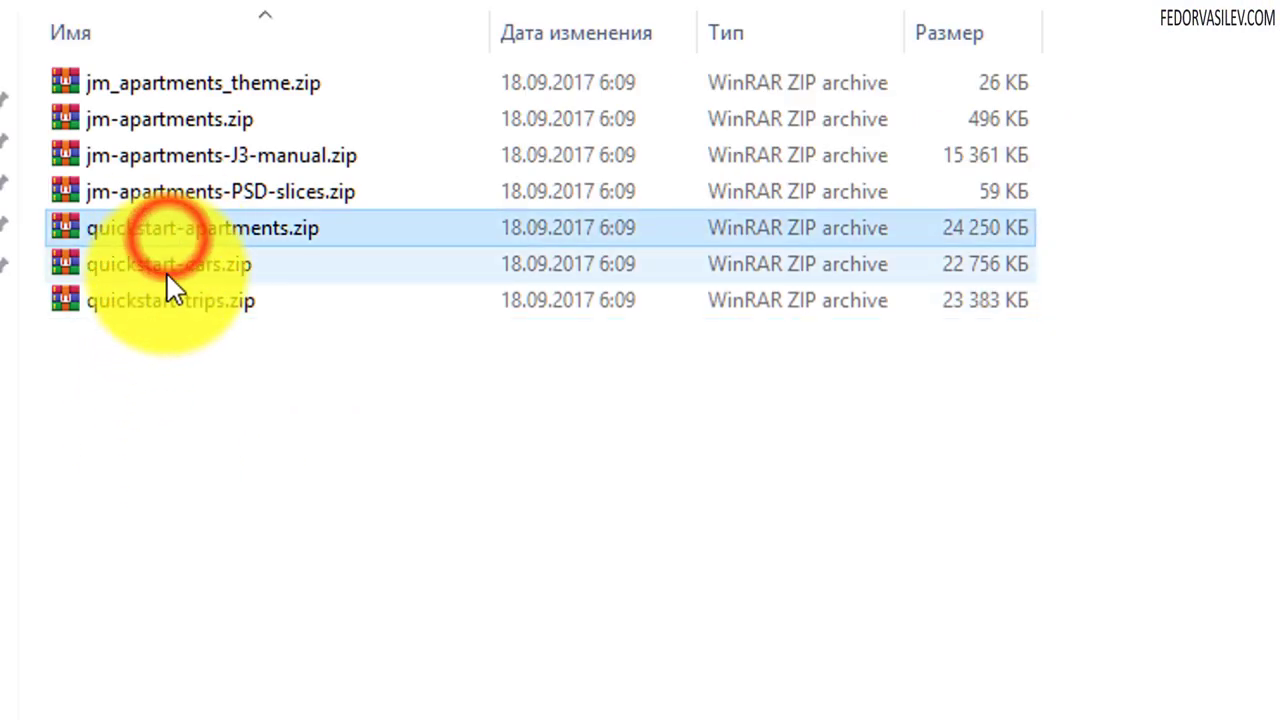
left_click(165, 267)
left_click(164, 296)
left_click(180, 263)
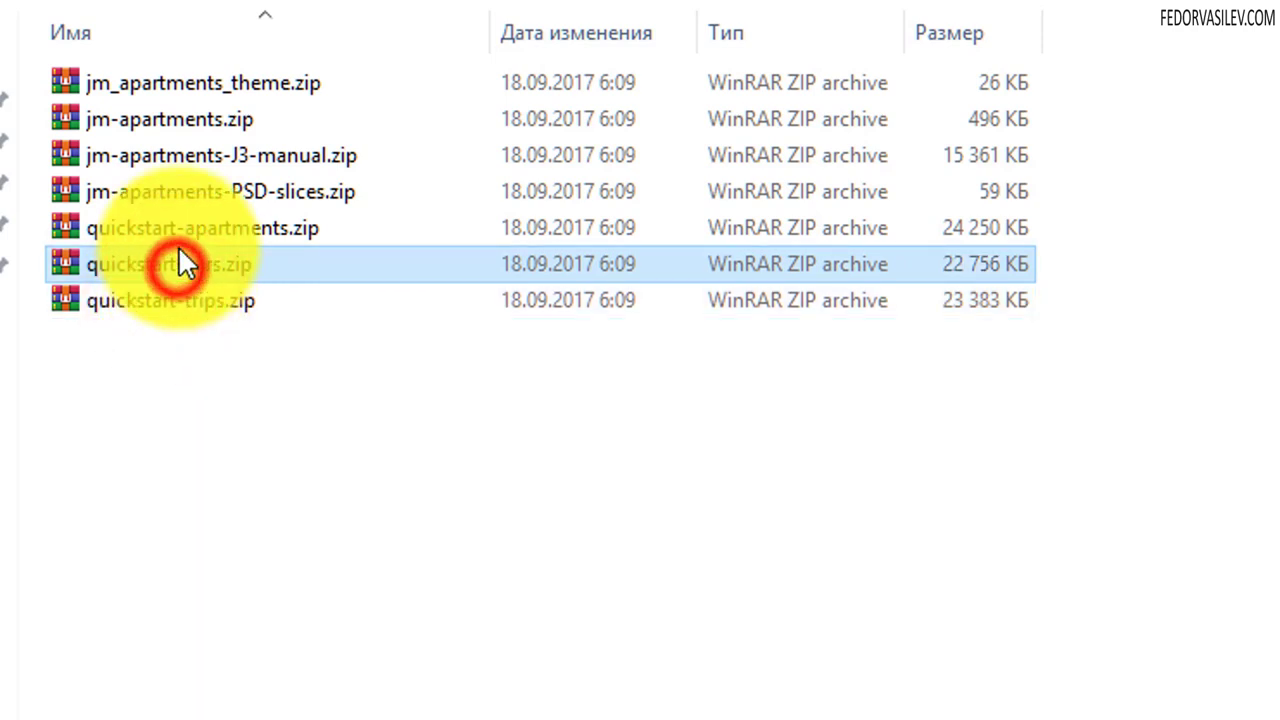
Step: Compare the apartments and cars quickstart archives, and examine slice.psd inside jm-apartments-PSD-slices.zip
left_click(178, 235)
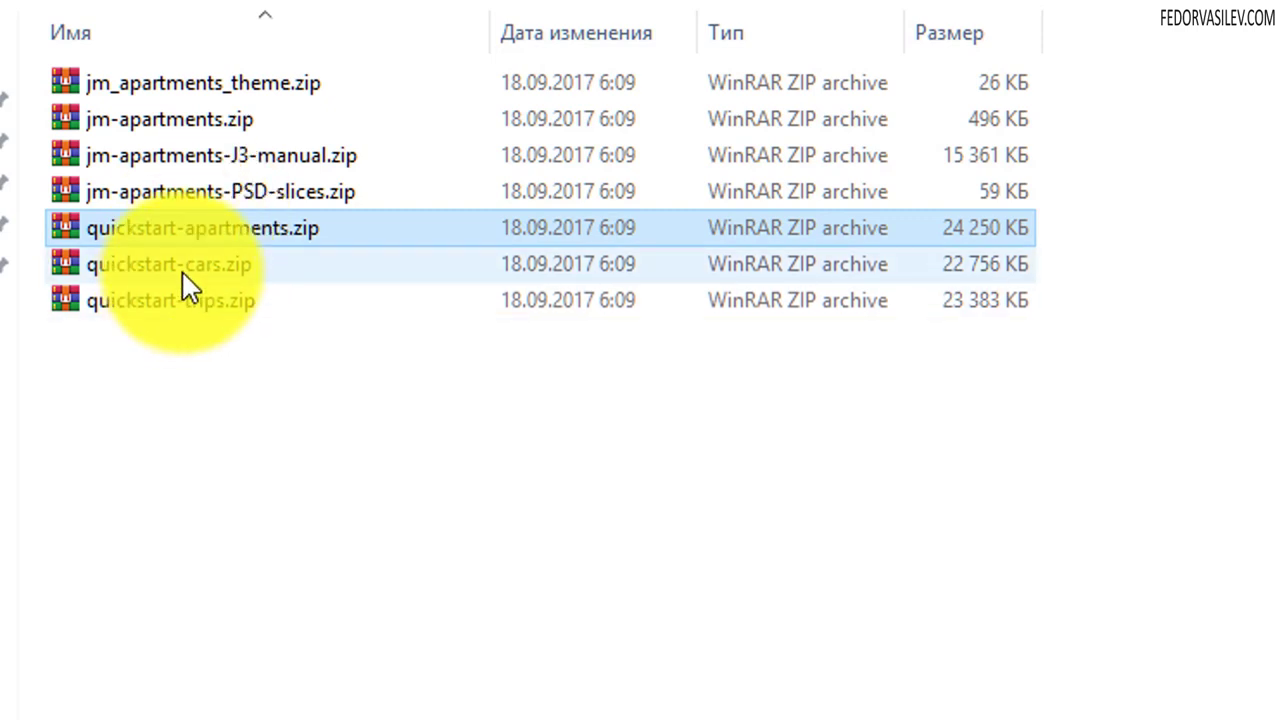
left_click(193, 282)
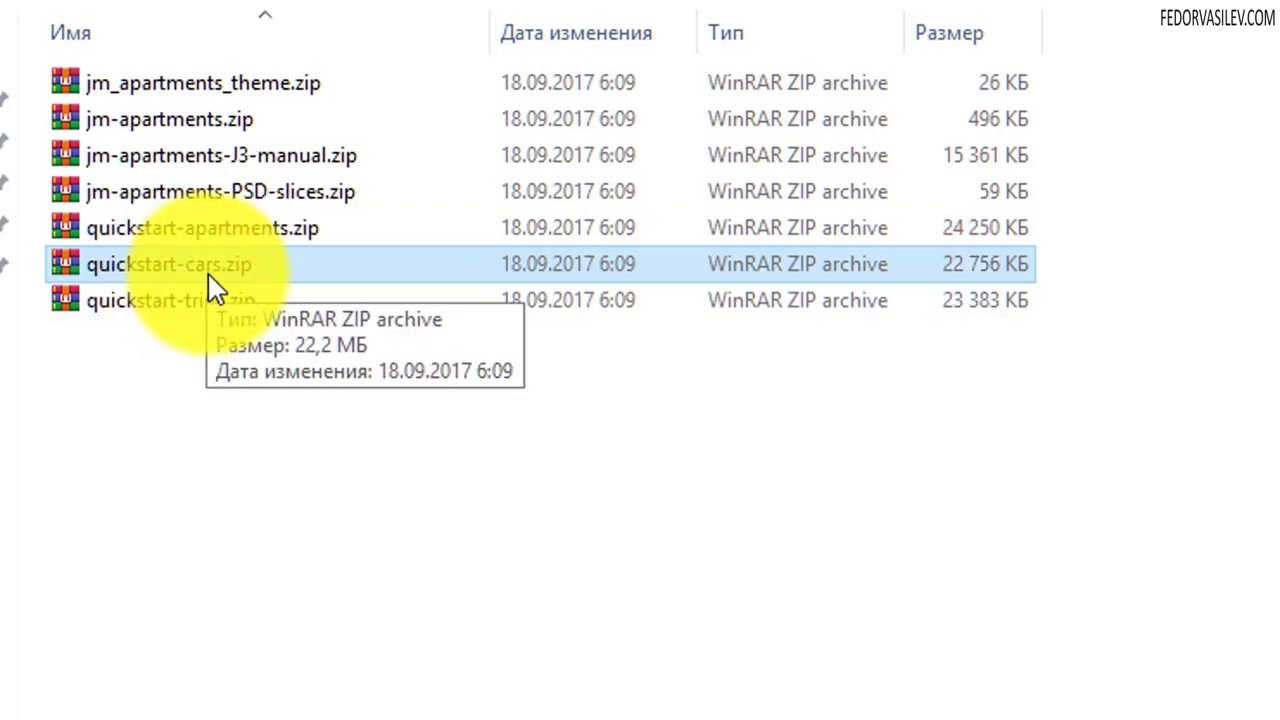
left_click(172, 195)
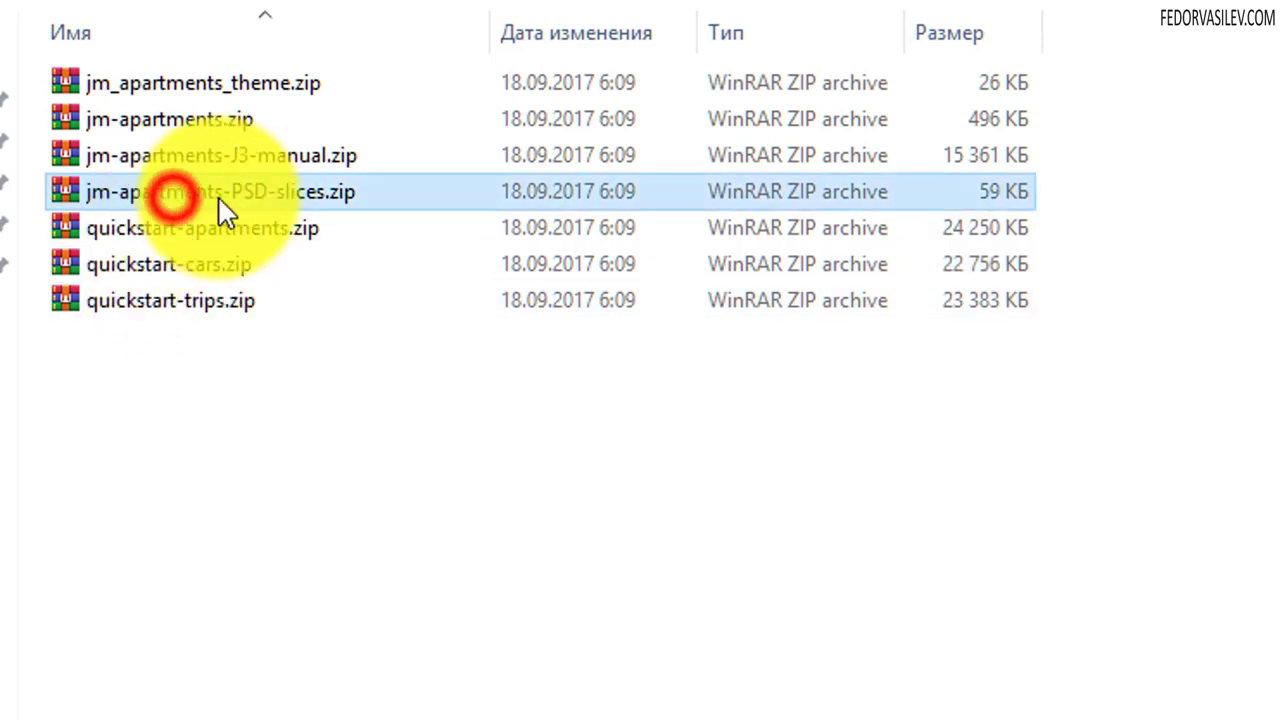
right_click(282, 205)
left_click(343, 231)
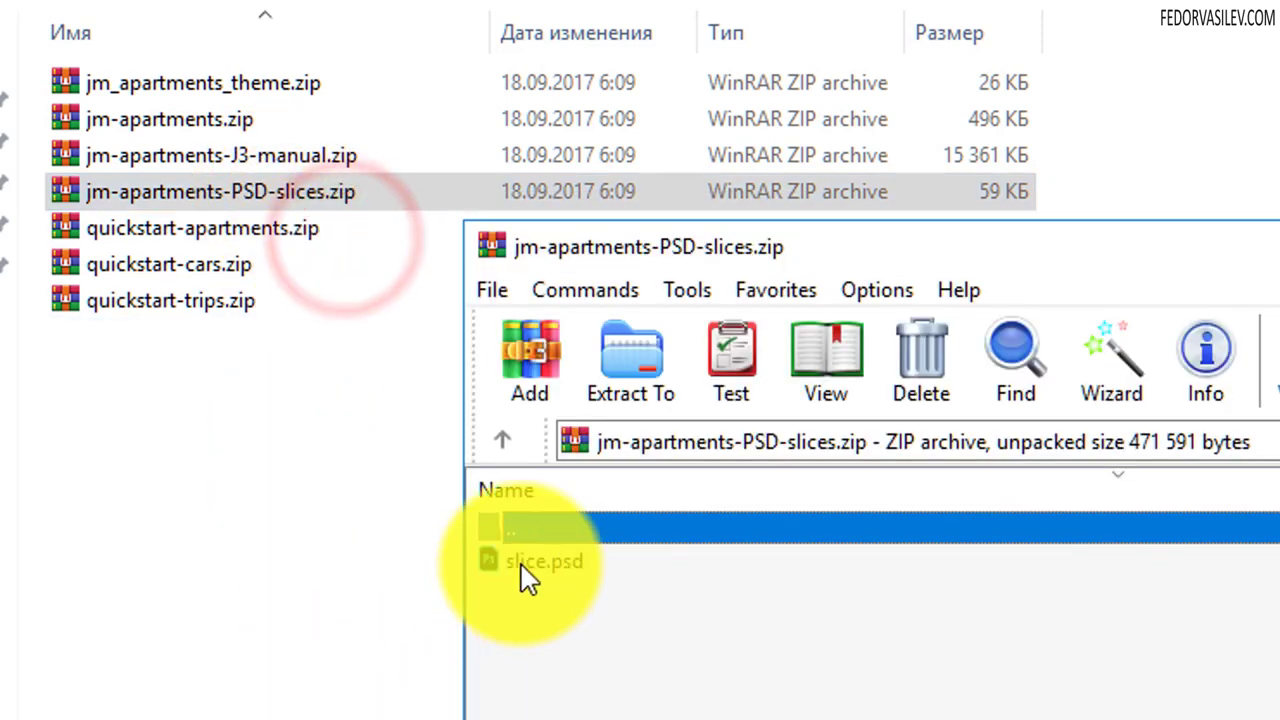
left_click(520, 565)
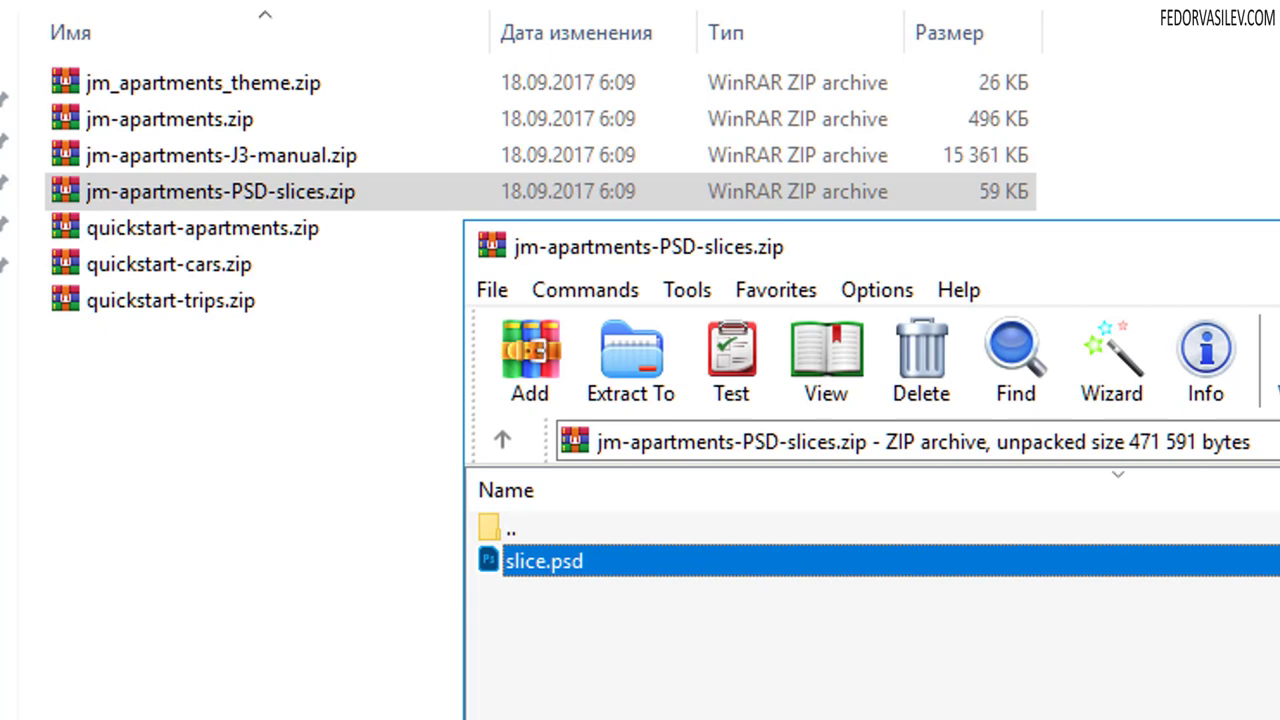
key("Escape")
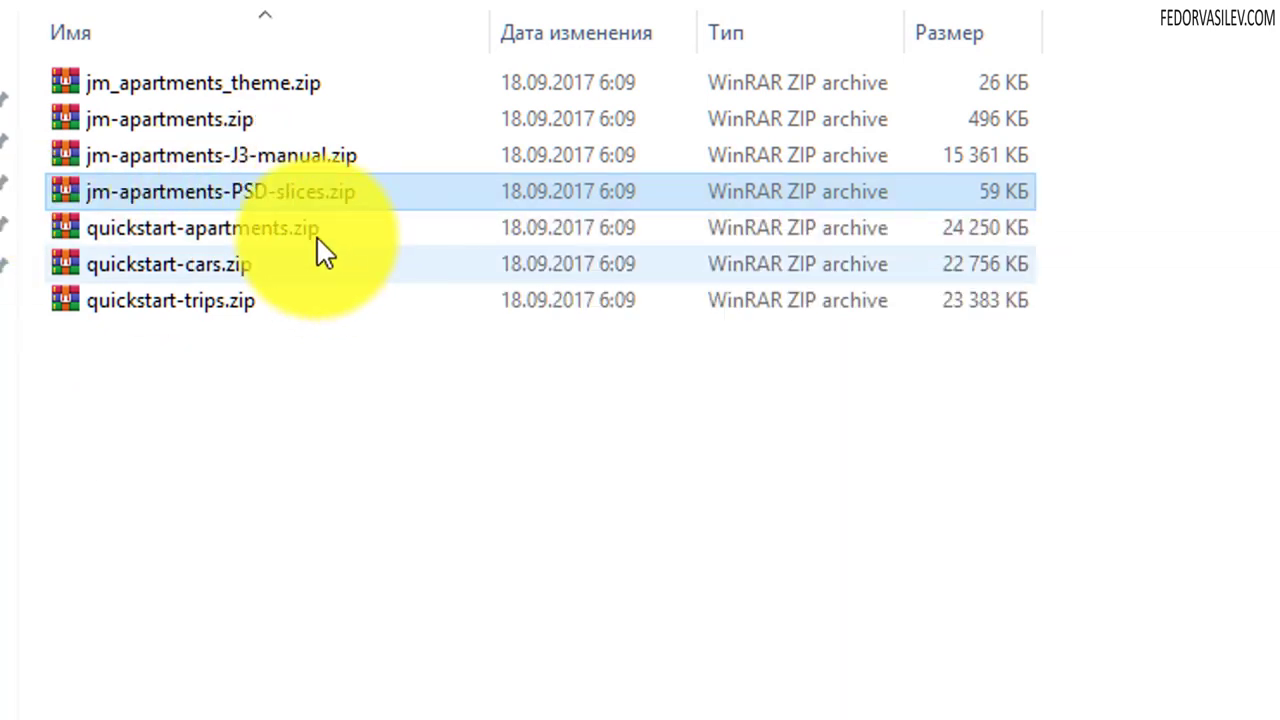
Step: Examine the contents of the jm-apartments-J3-manual folder inside jm-apartments-J3-manual.zip, including index.html
left_click(279, 157)
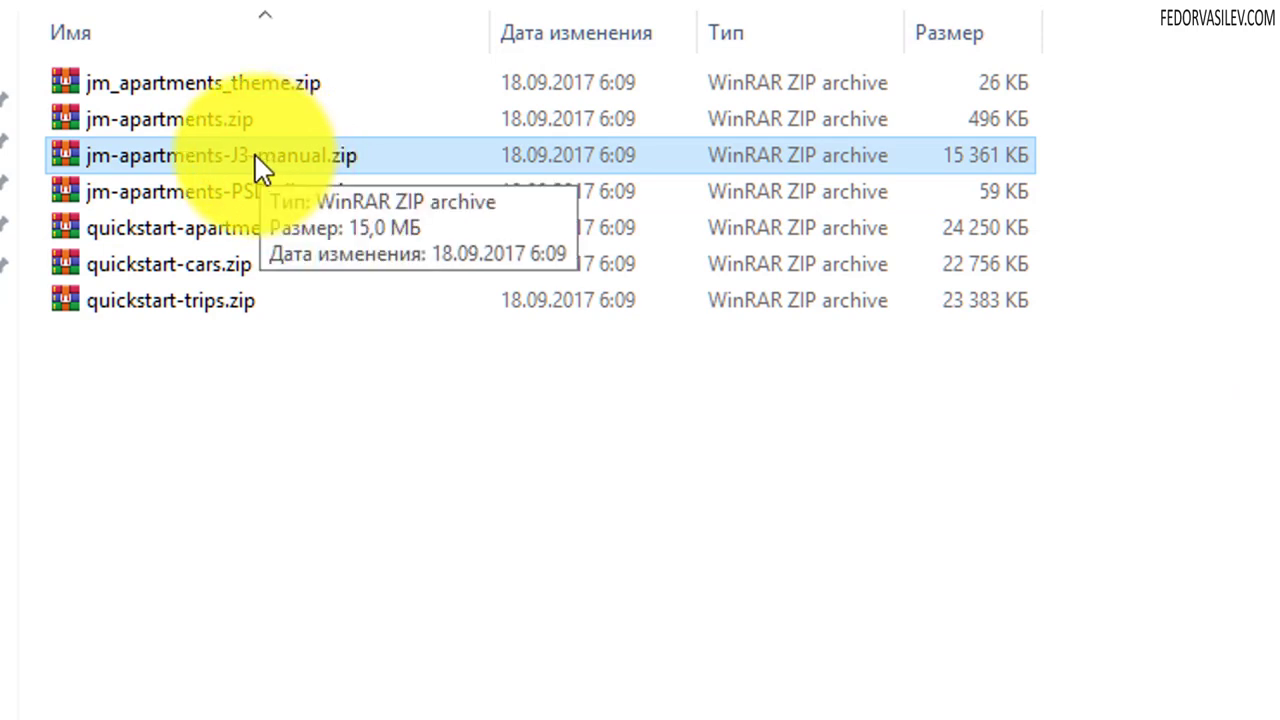
right_click(257, 162)
left_click(297, 189)
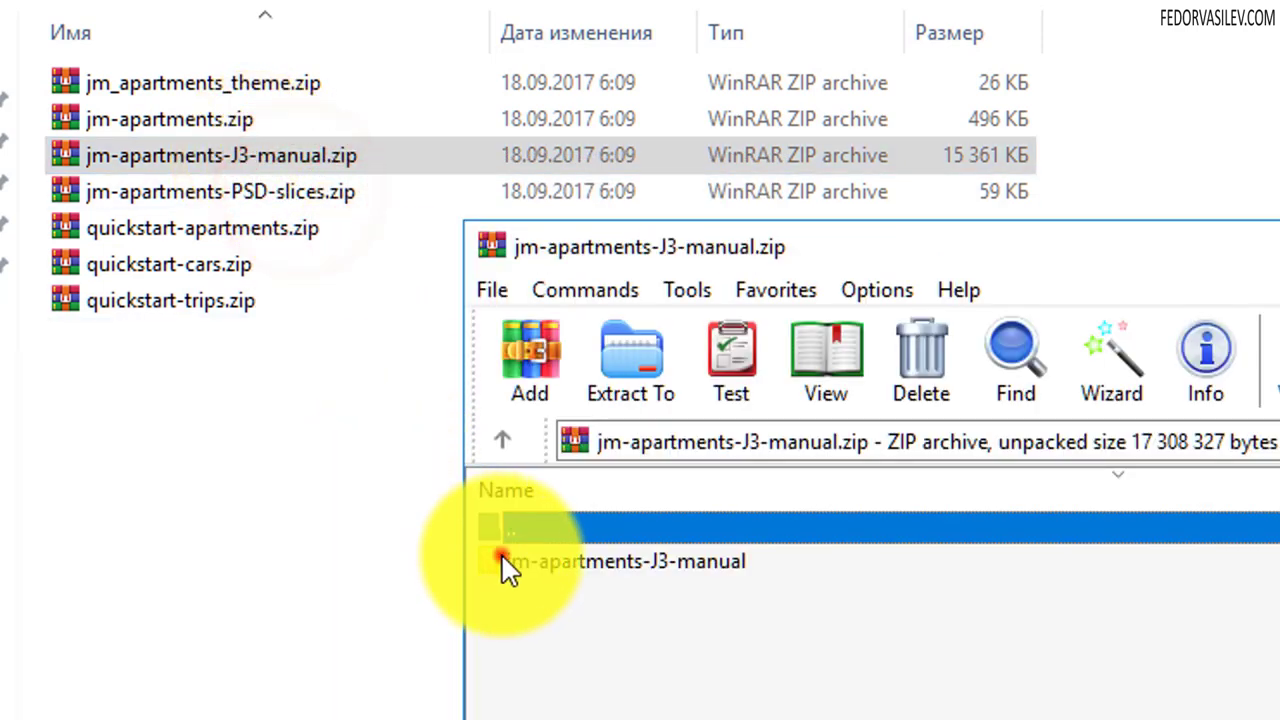
double_click(502, 556)
left_click(500, 694)
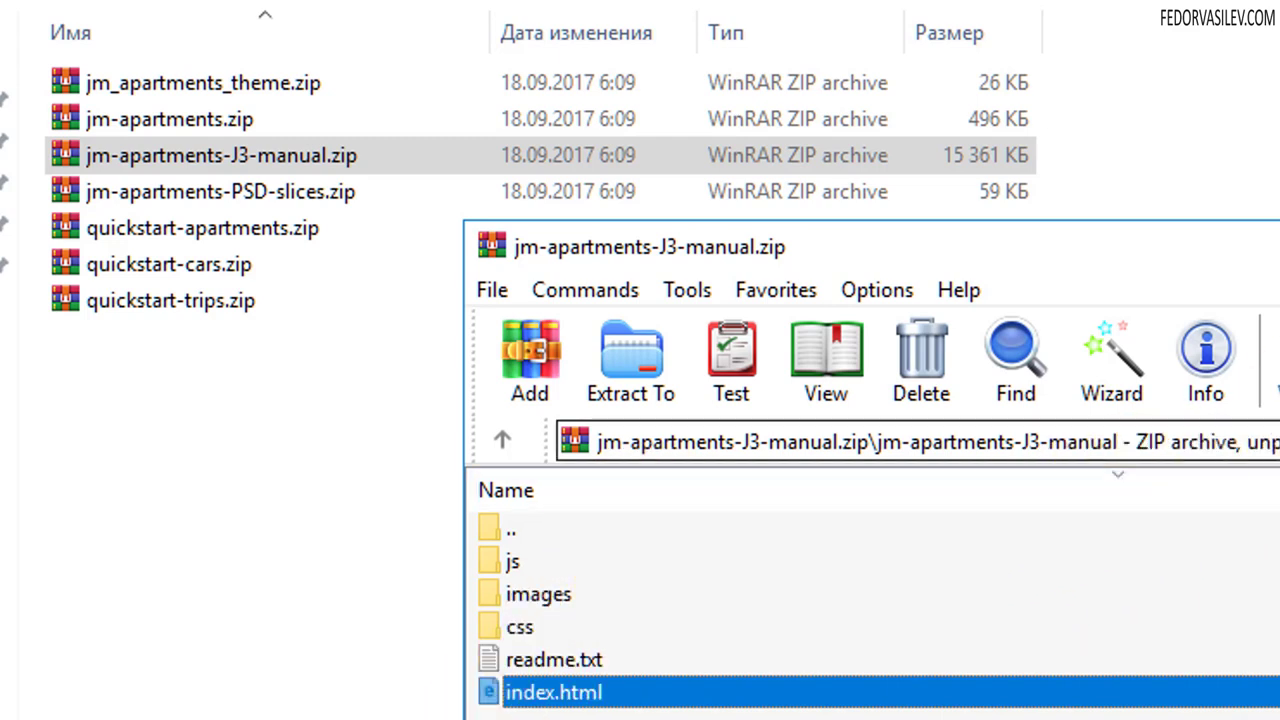
key("alt+F4")
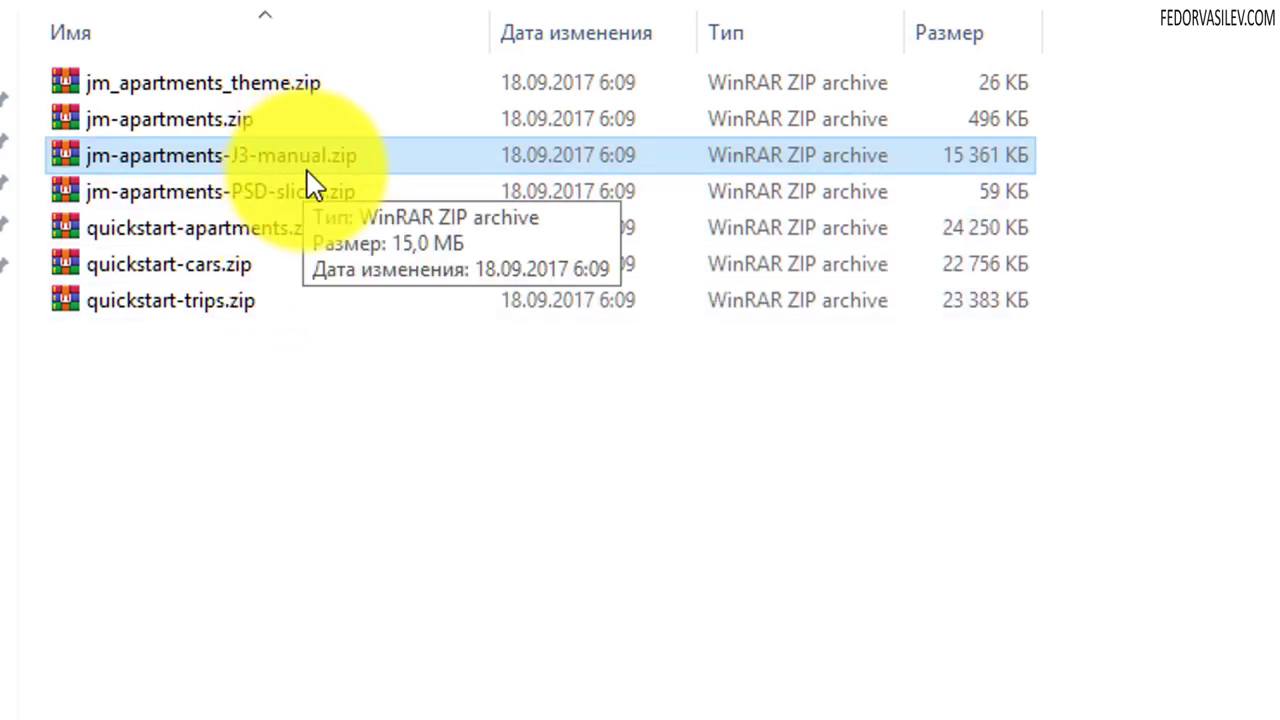
Step: Examine the jm_apartments_theme.zip and jm-apartments.zip archives among the extracted template files
left_click(214, 82)
left_click(212, 120, "ctrl")
left_click(216, 90)
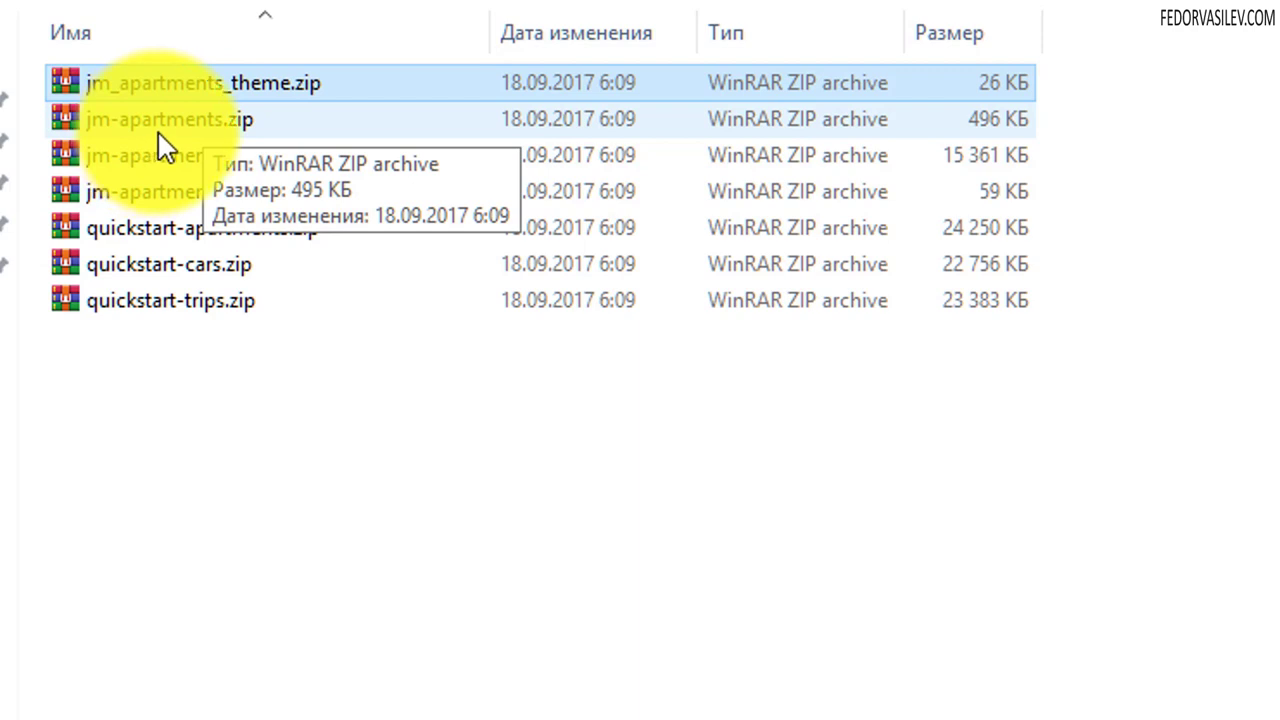
left_click(172, 128)
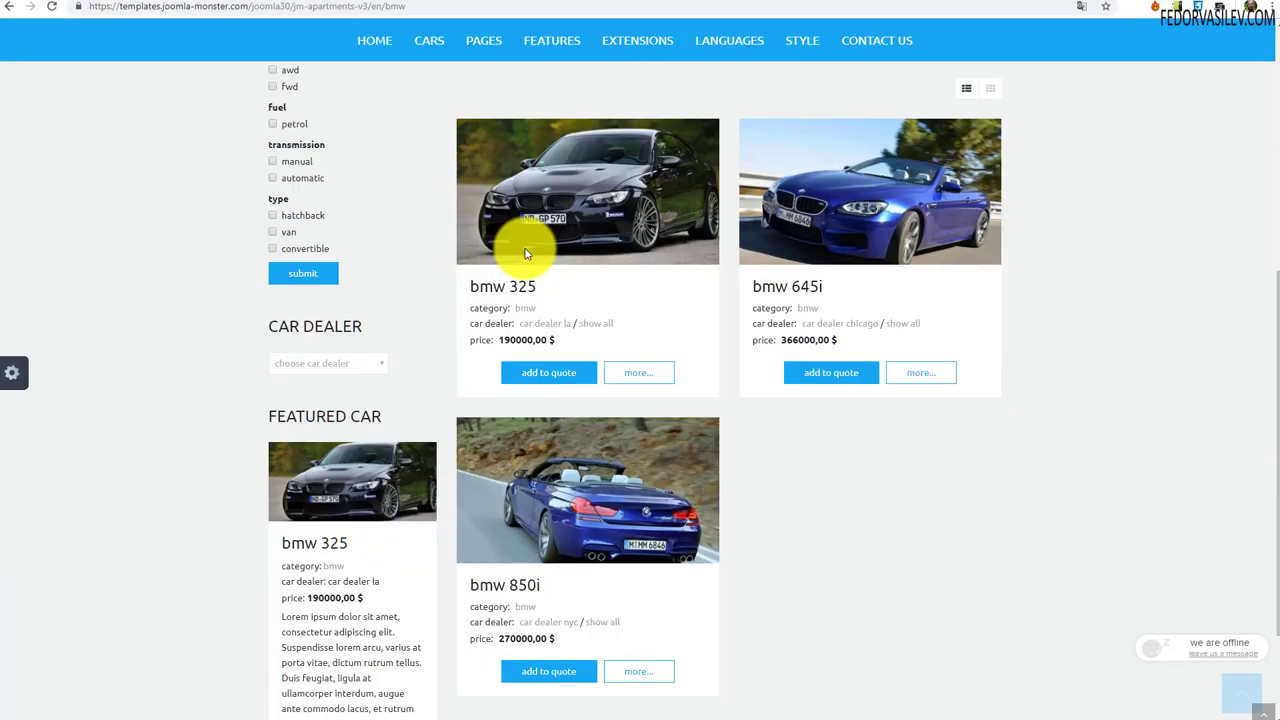
Step: Switch to the browser and review the filters, sorting options and car listings on the demo's BMW catalog page
scroll(308, 347, "down", 2)
scroll(651, 337, "up", 4)
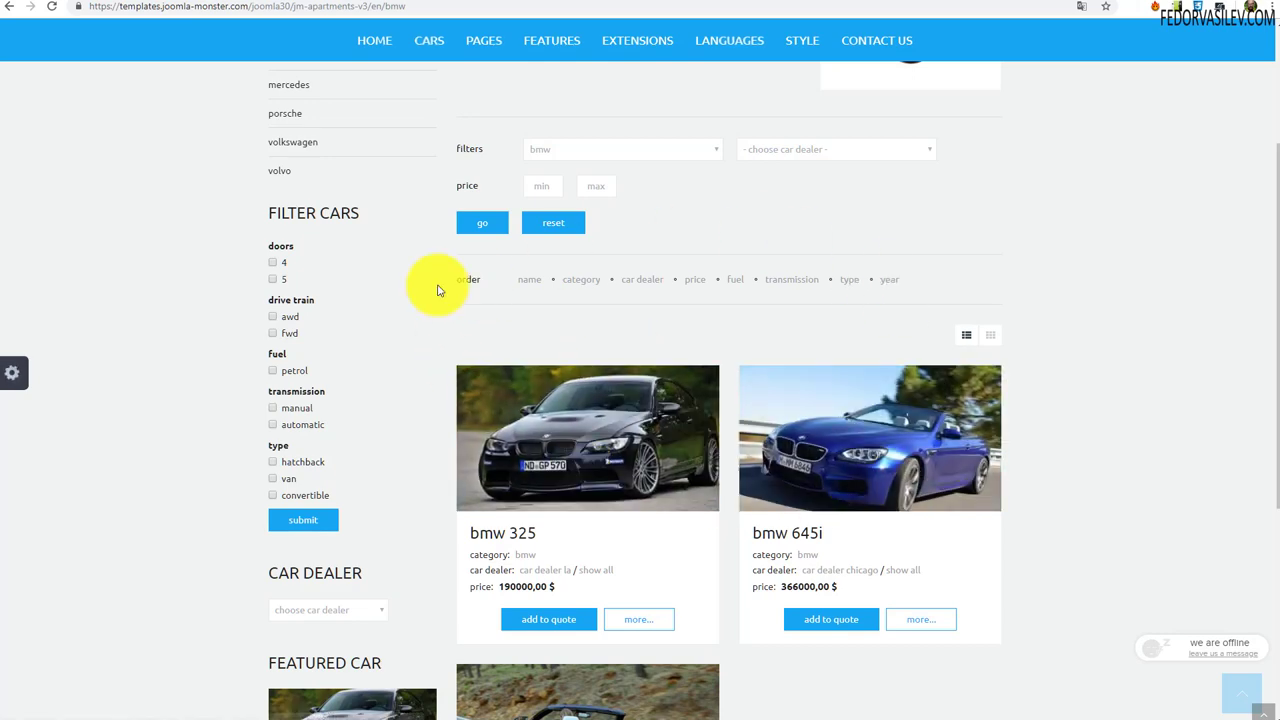
scroll(351, 129, "up", 1)
scroll(506, 349, "down", 3)
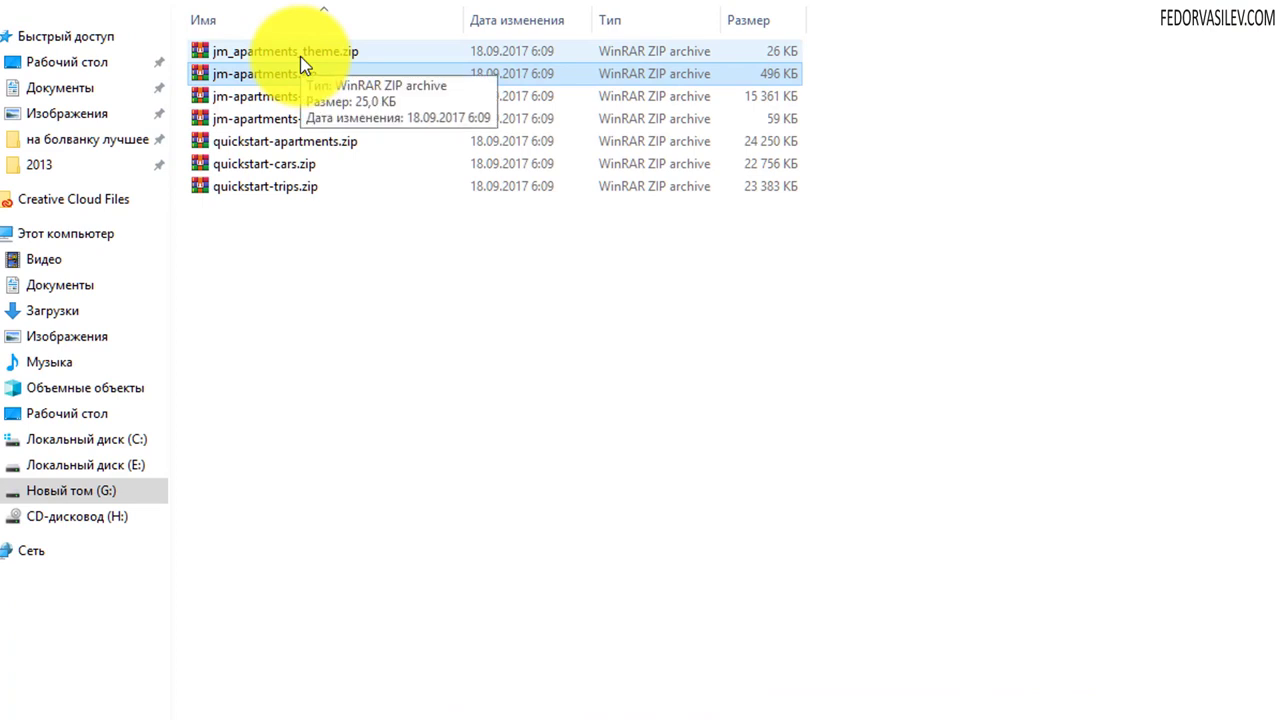
Step: Return to the extracted files and compare the template archive jm-apartments.zip with the theme archive jm_apartments_theme.zip
left_click(329, 203)
left_click(280, 80)
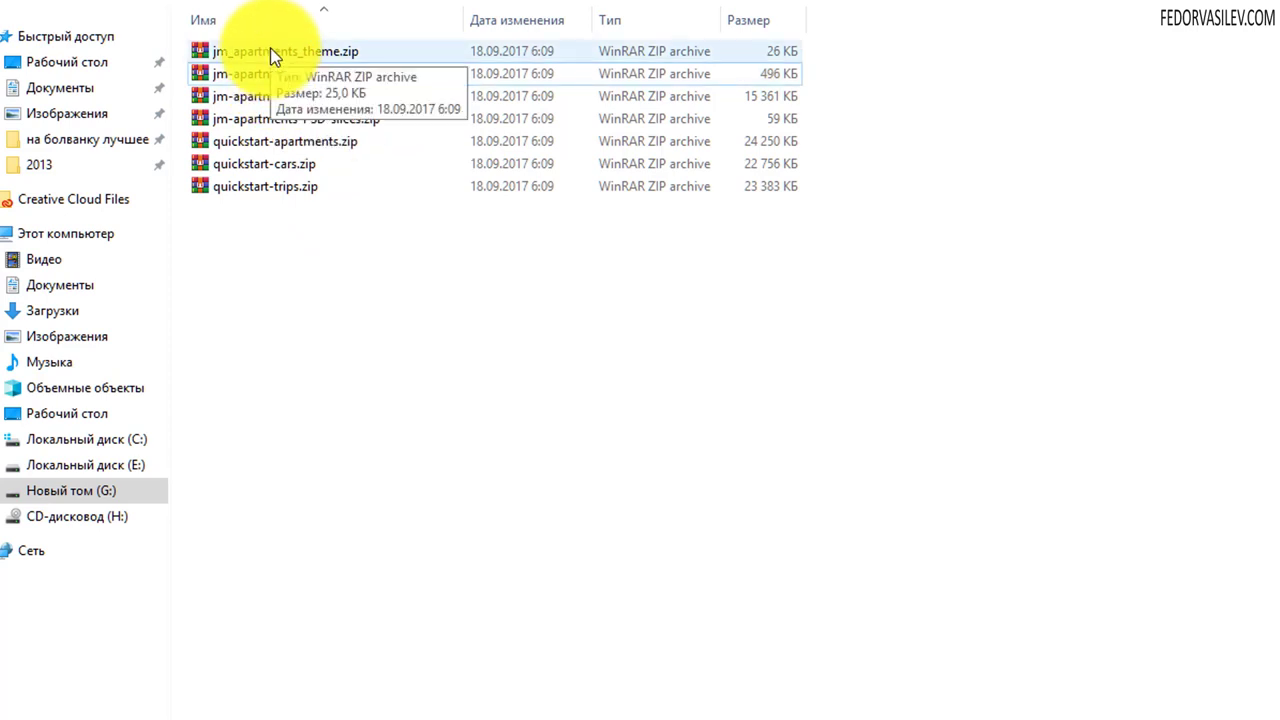
left_click(271, 50)
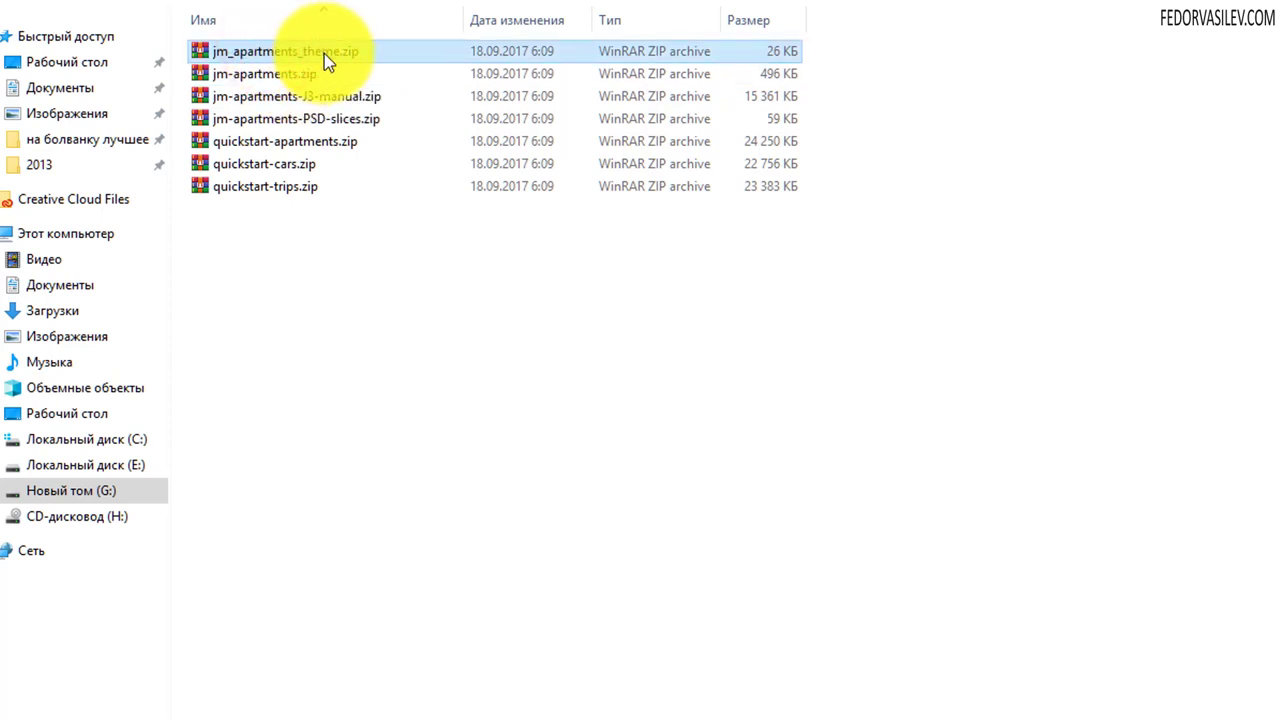
left_click(280, 80)
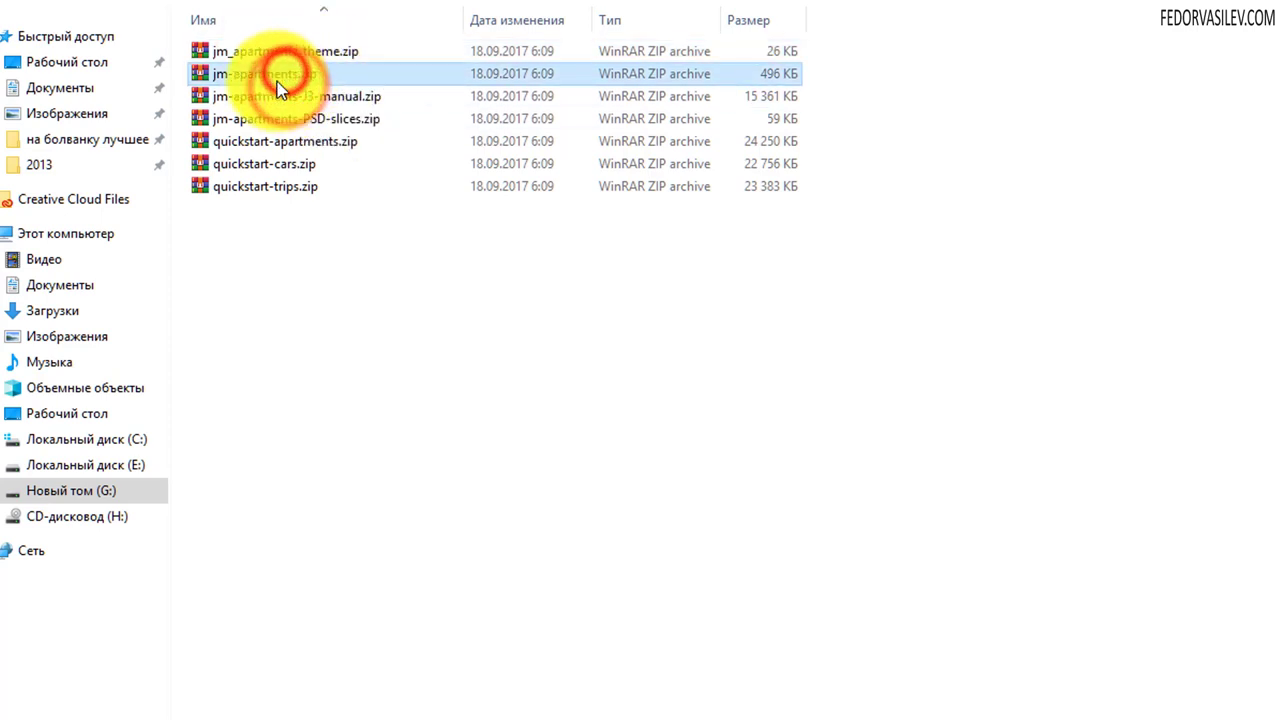
left_click(297, 51)
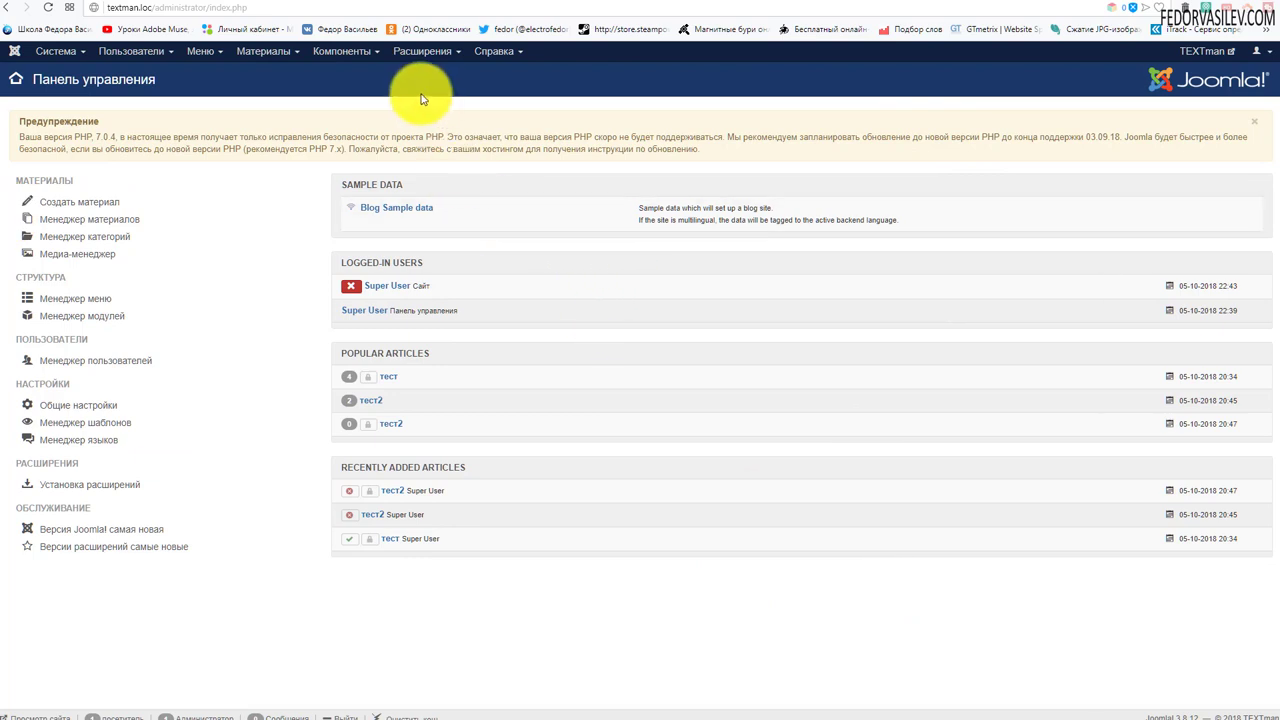
Step: Open the extension installation page in the Joomla administrator and install the jm-apartments.zip template package
left_click(362, 52)
mouse_move(404, 57)
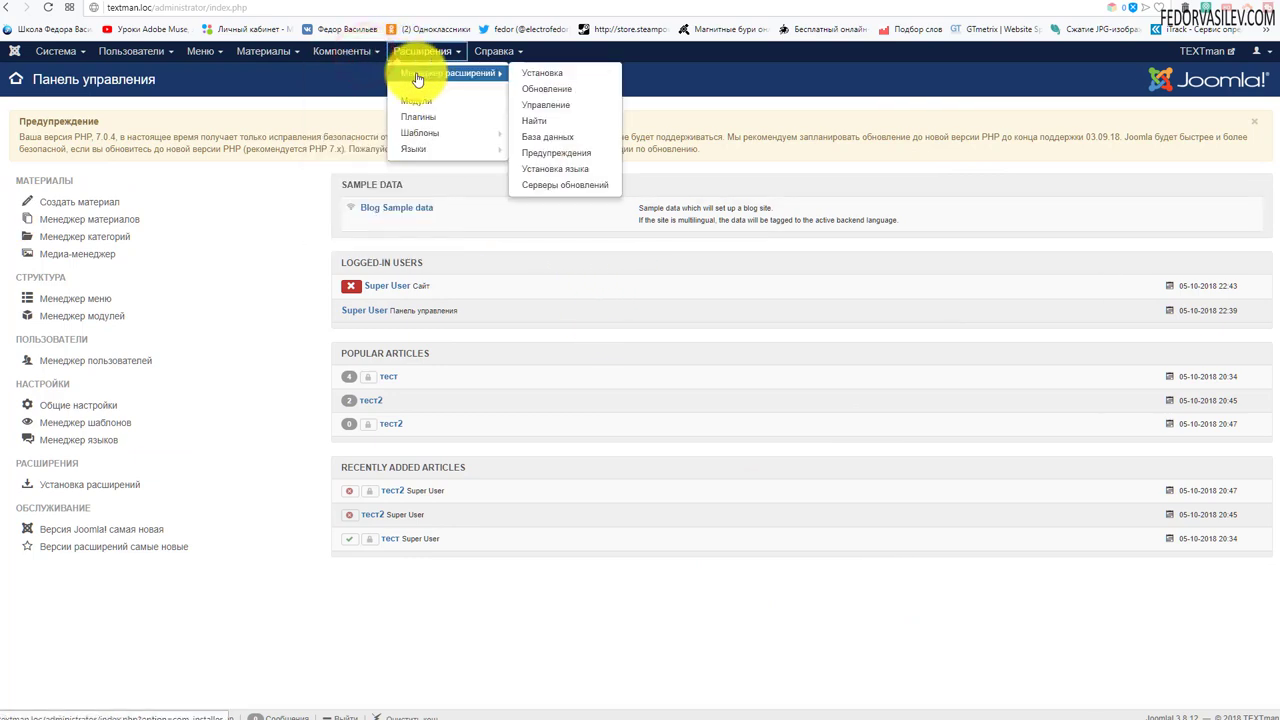
left_click(543, 71)
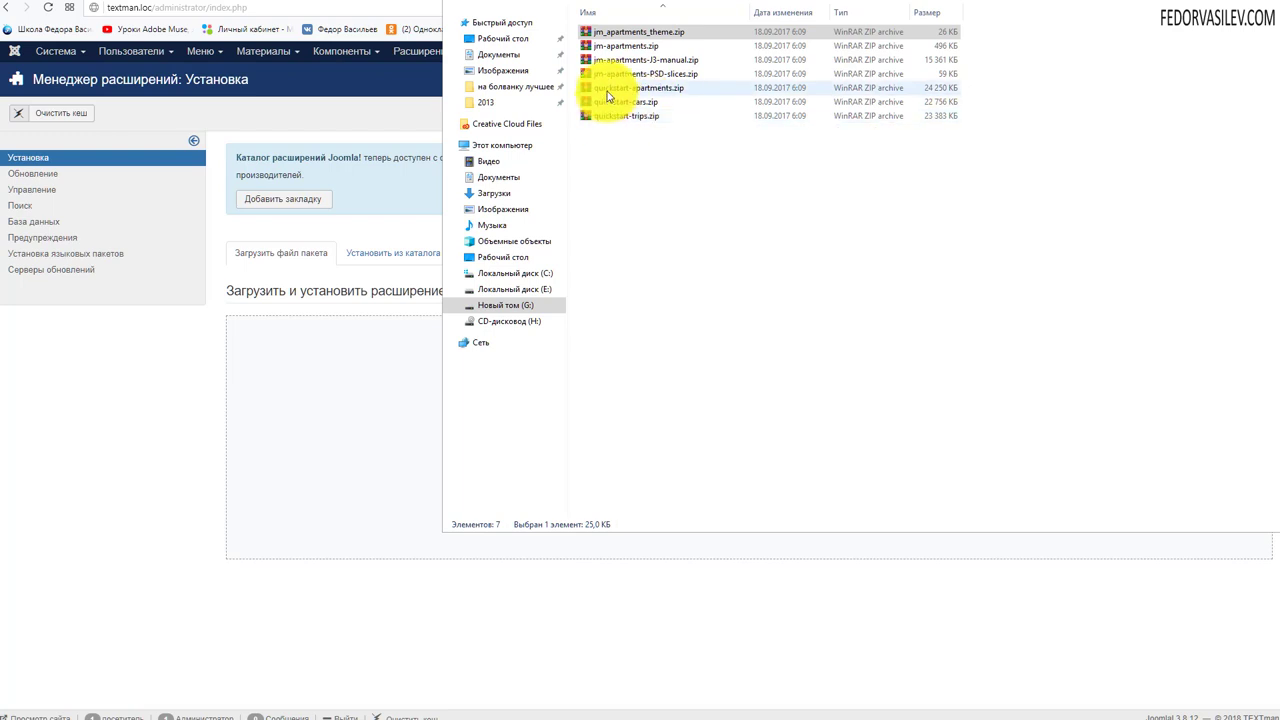
left_click(610, 46)
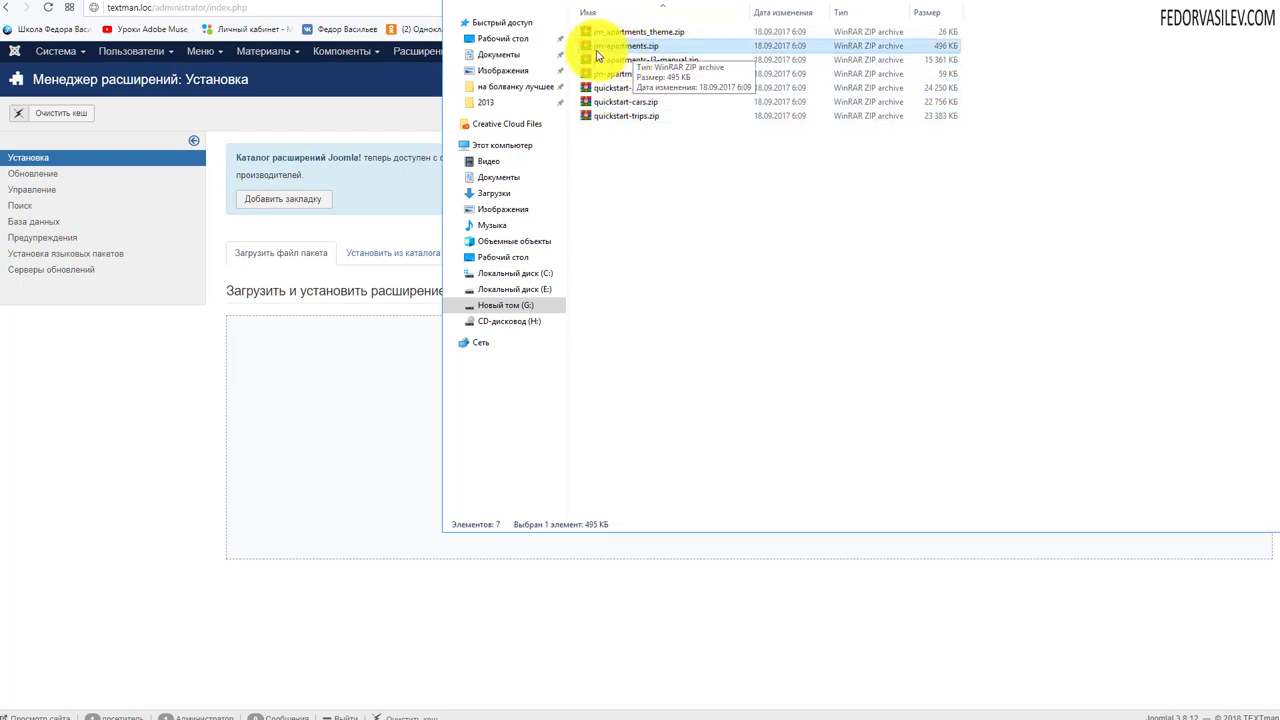
left_click_drag(623, 44, 301, 390)
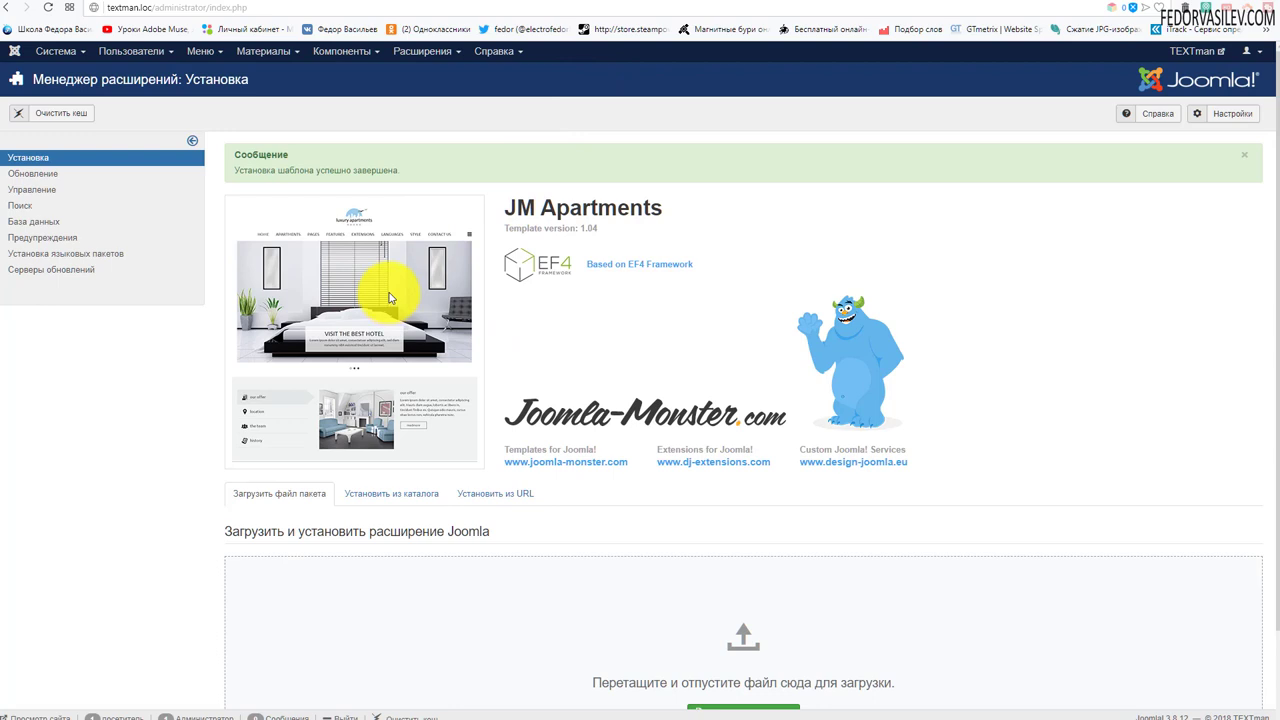
Step: Reopen the extension installation page and try to install jm_apartments_theme.zip
left_click(346, 51)
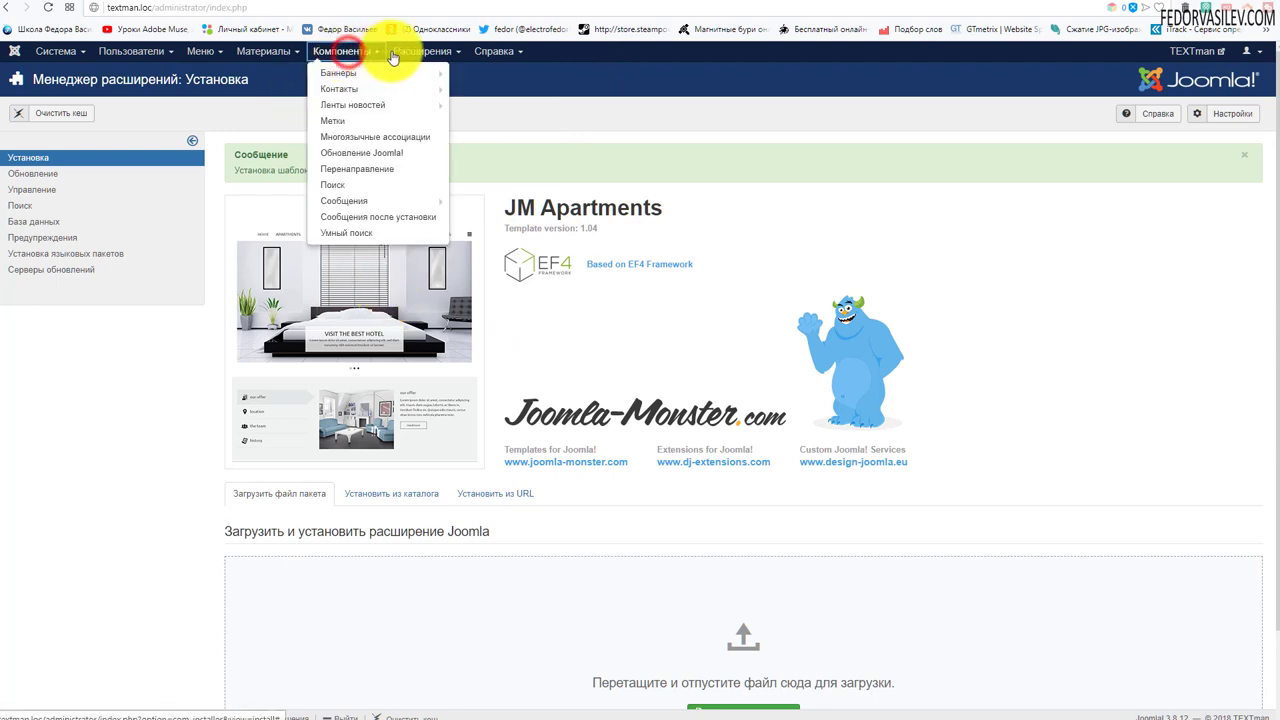
left_click(533, 70)
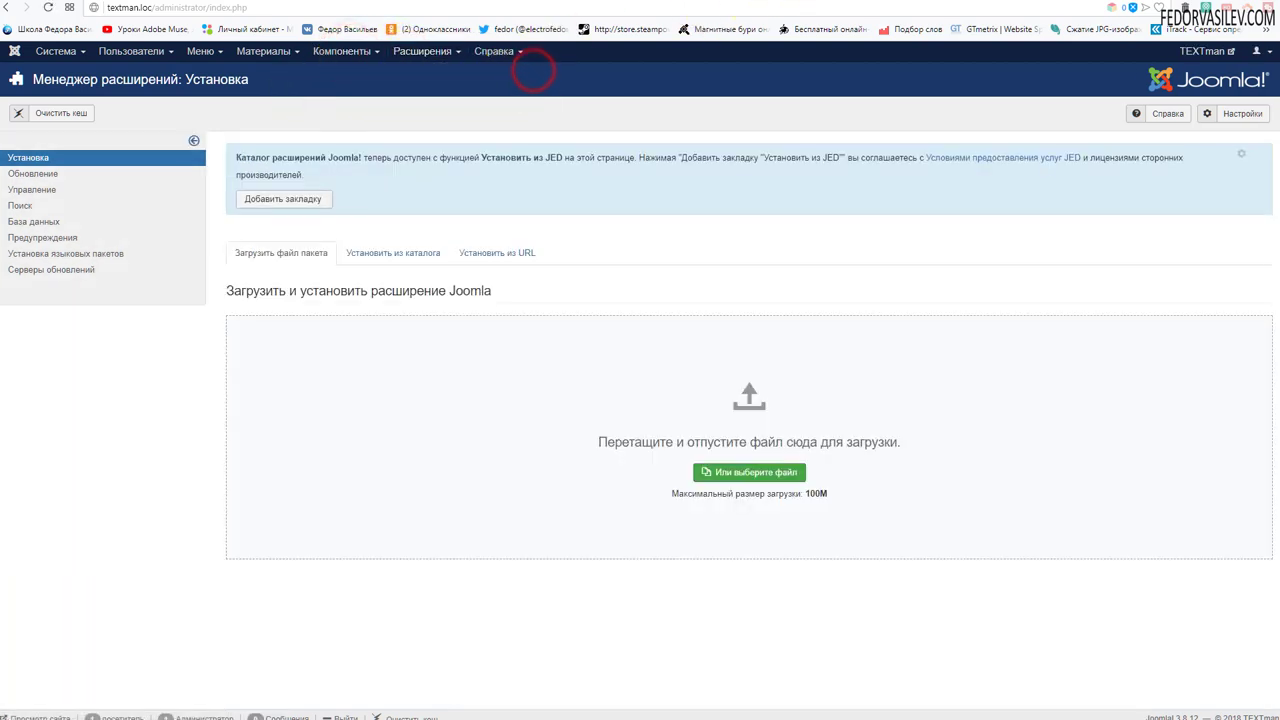
key("alt+Tab")
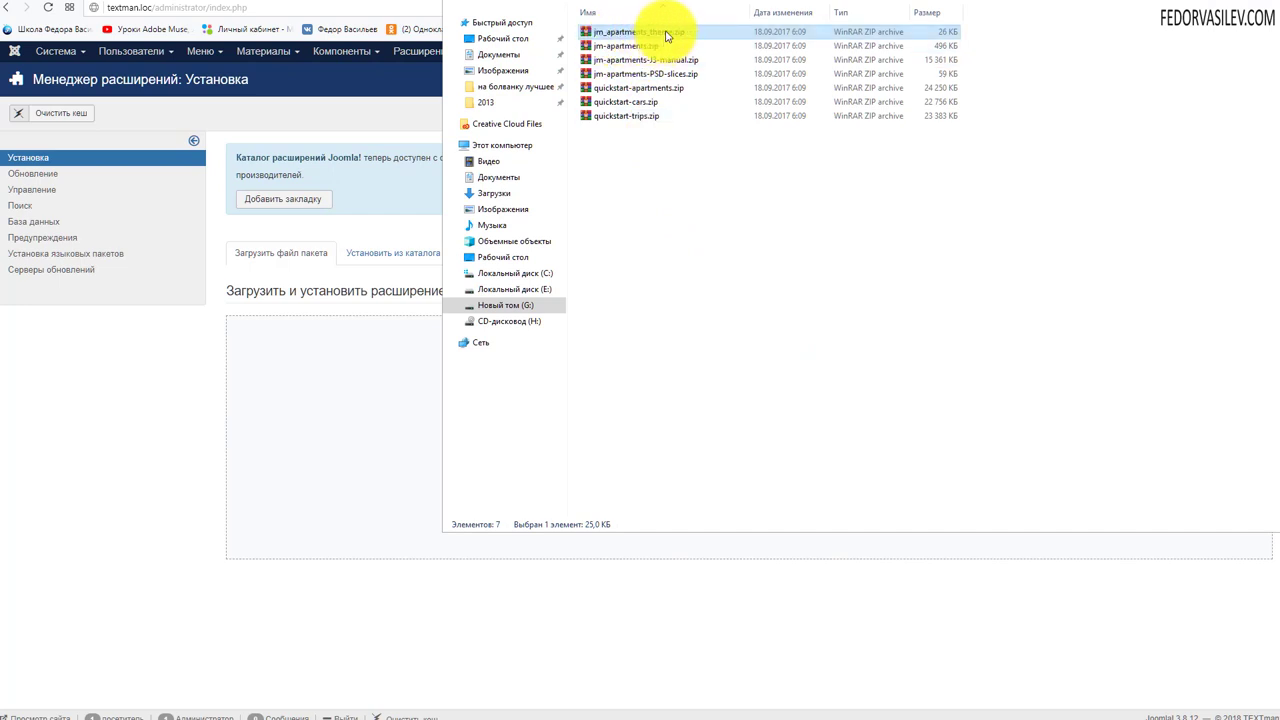
left_click_drag(666, 36, 373, 403)
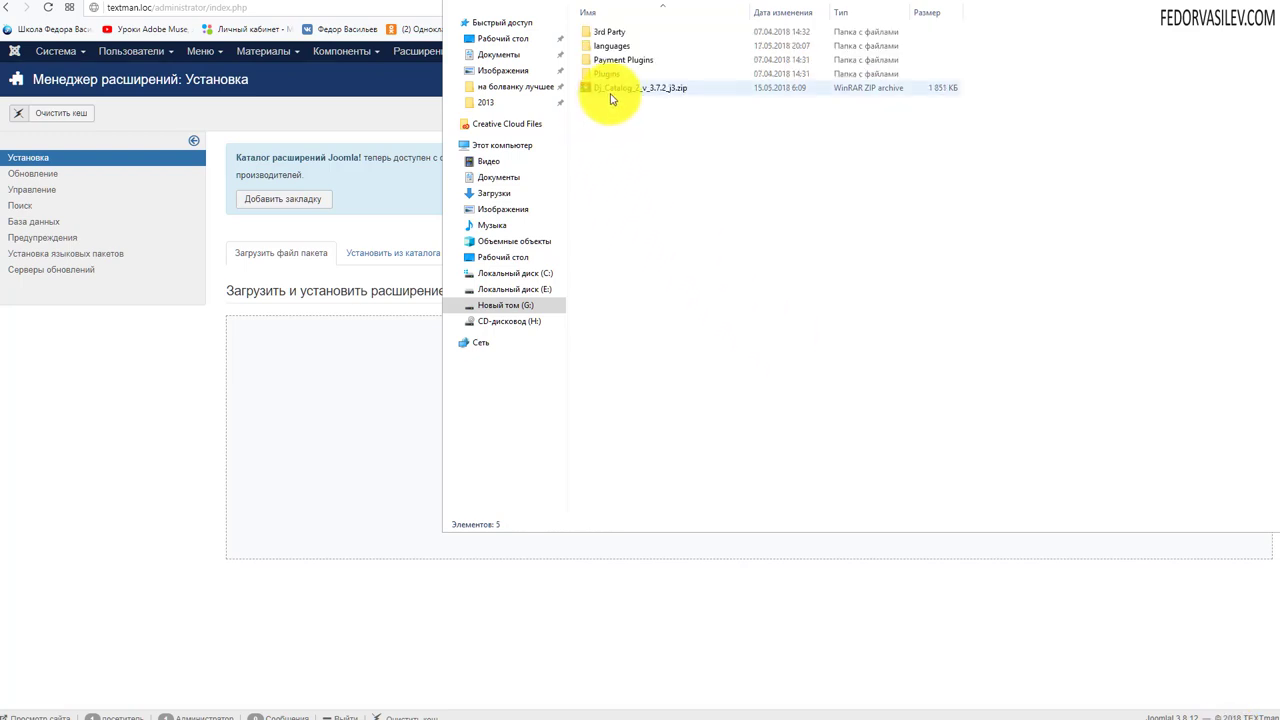
Step: Examine the contents of Dj_Catalog_2_v_3.7.2_j3.zip and install the package through the Joomla extension manager
right_click(618, 92)
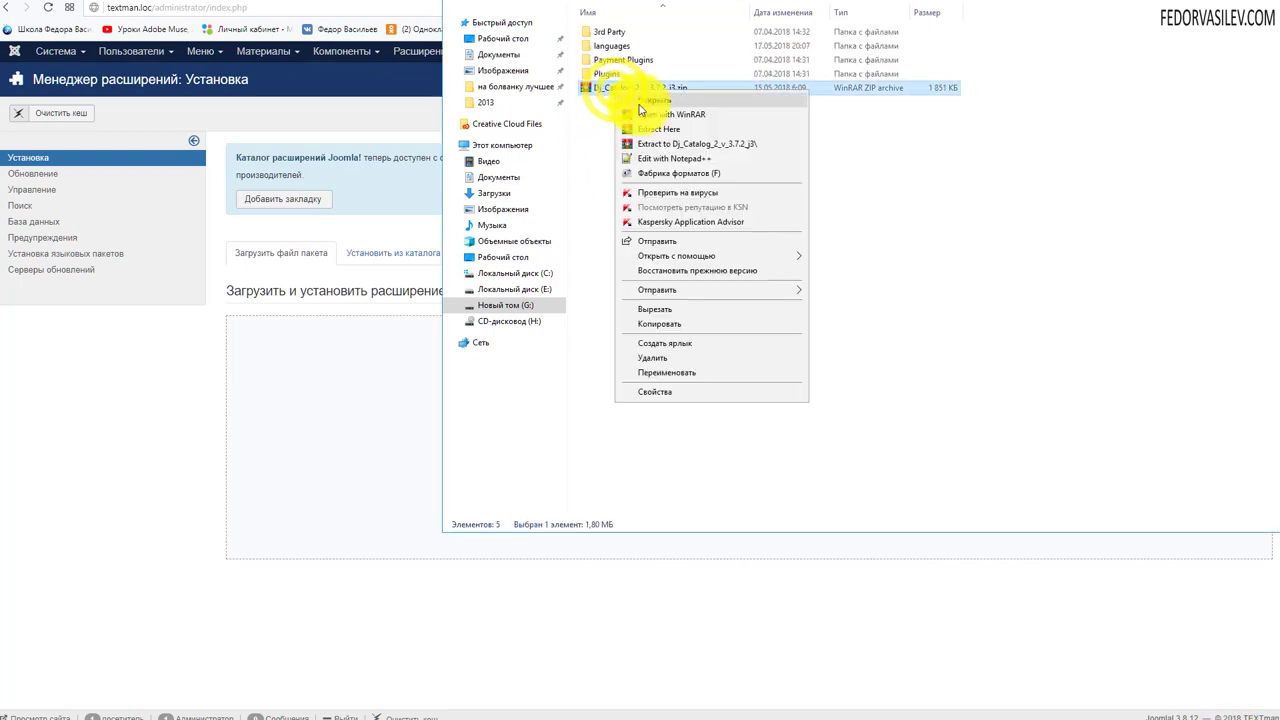
left_click(640, 105)
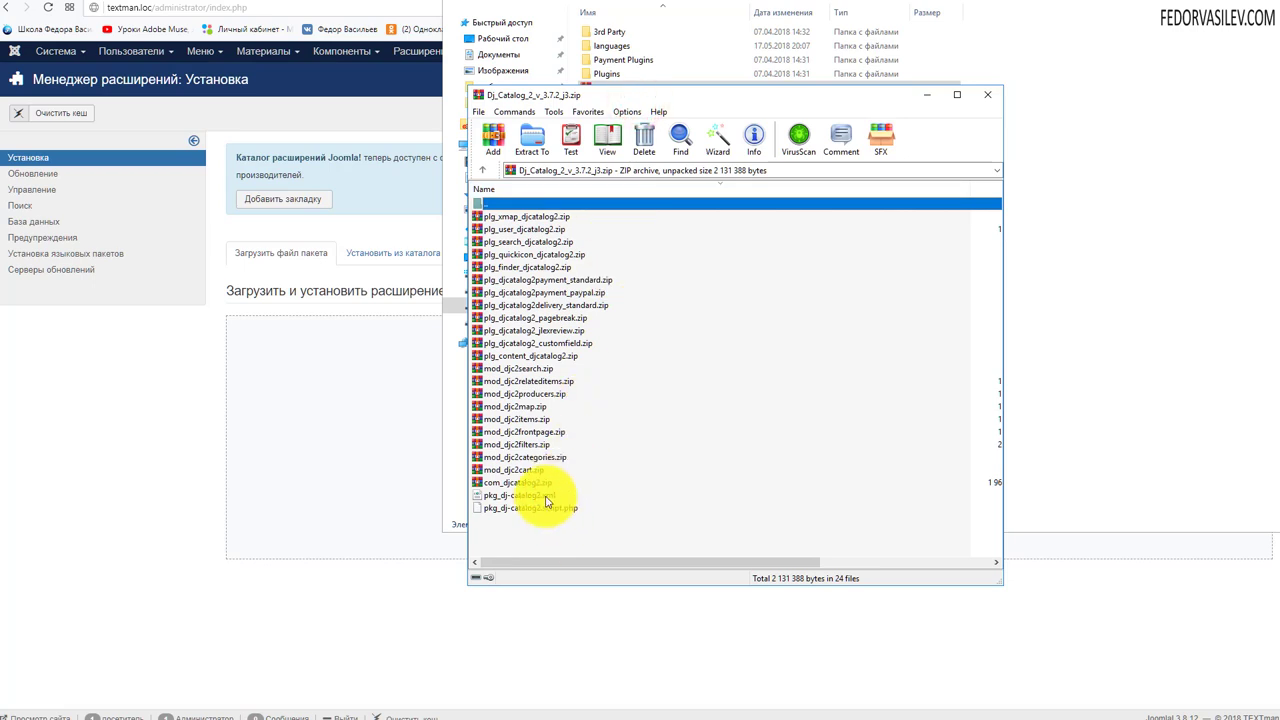
left_click(985, 97)
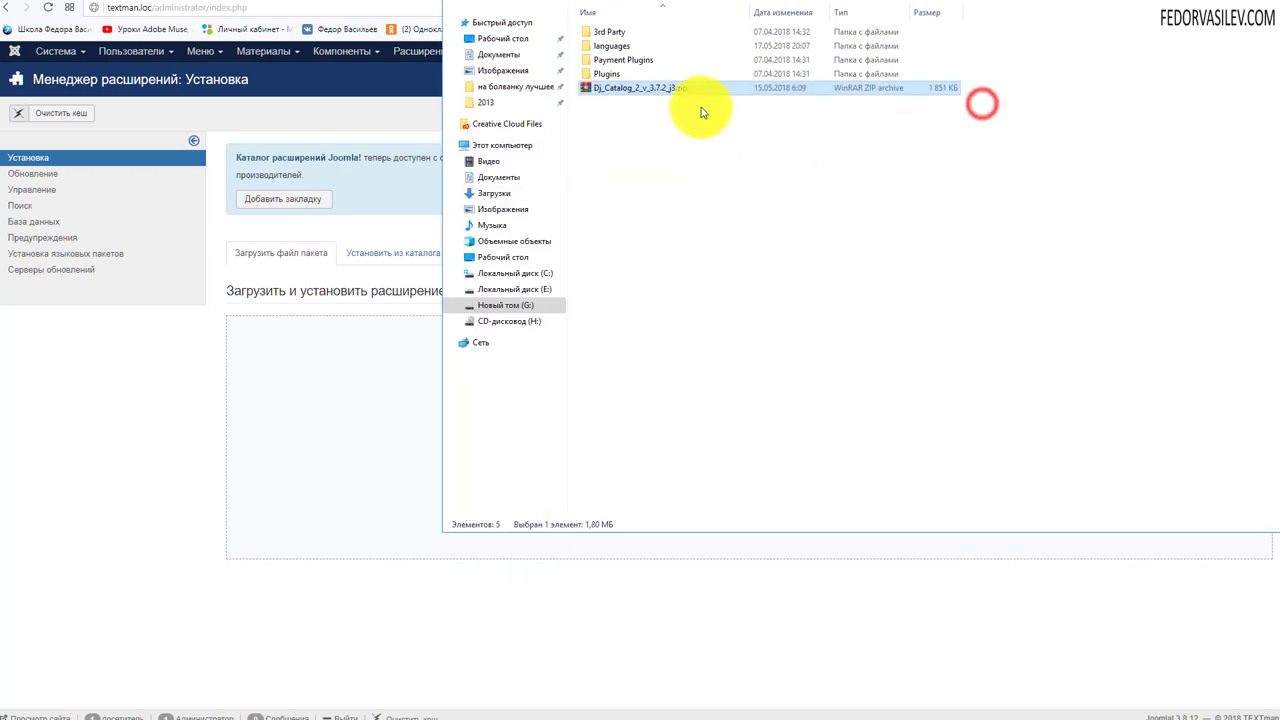
left_click_drag(643, 87, 320, 360)
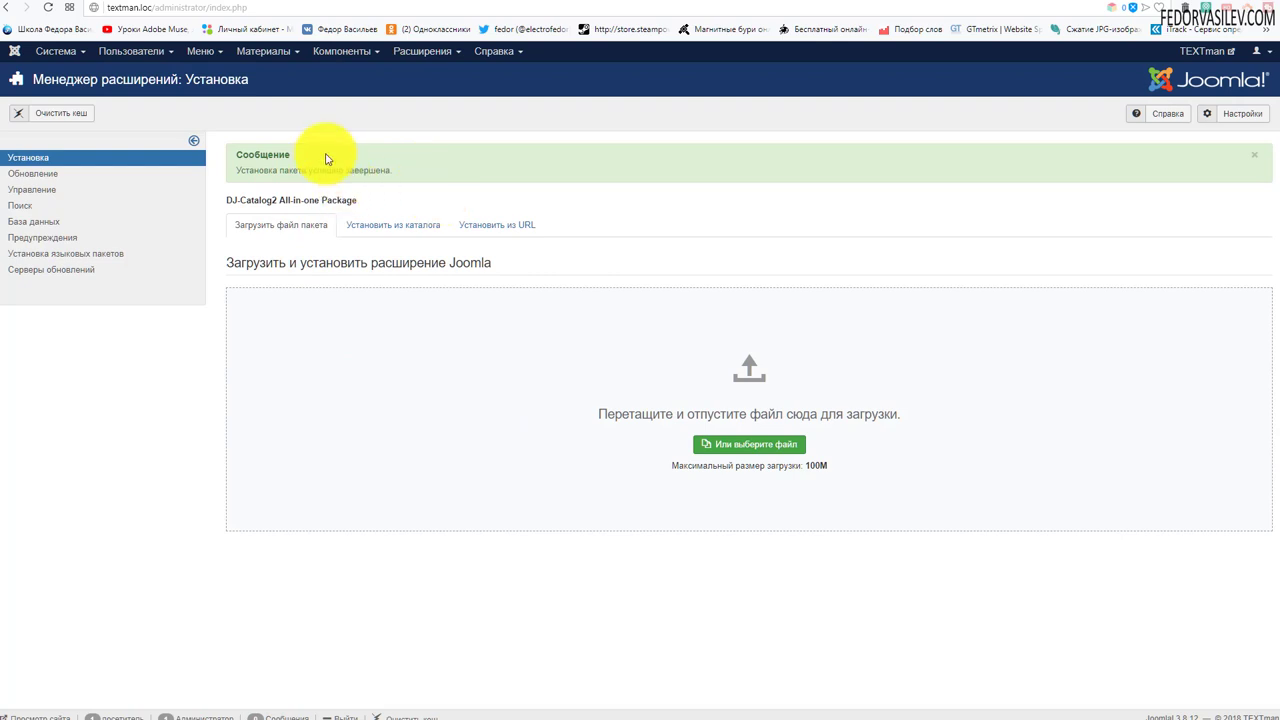
Step: Check the DJ-Catalog2 entries among the components and install the Russian localization archive rusifikator-dj-catalog2-3-7-2.zip
left_click(328, 55)
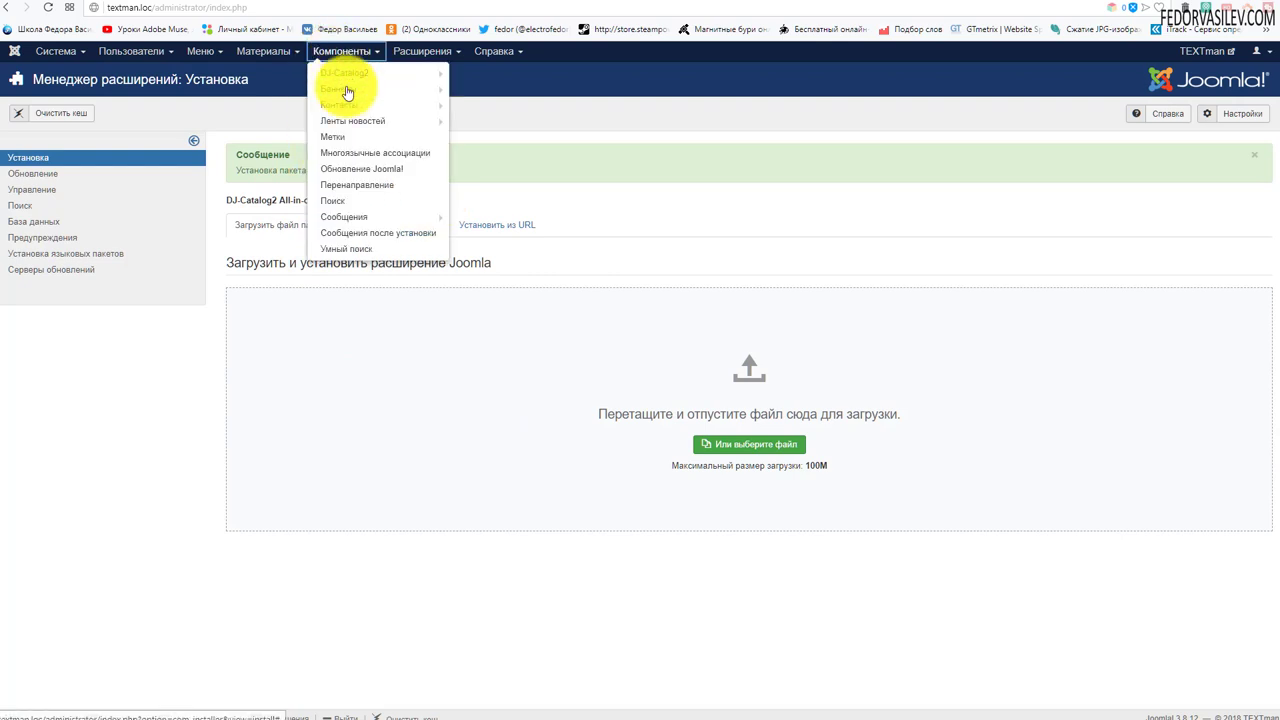
mouse_move(342, 78)
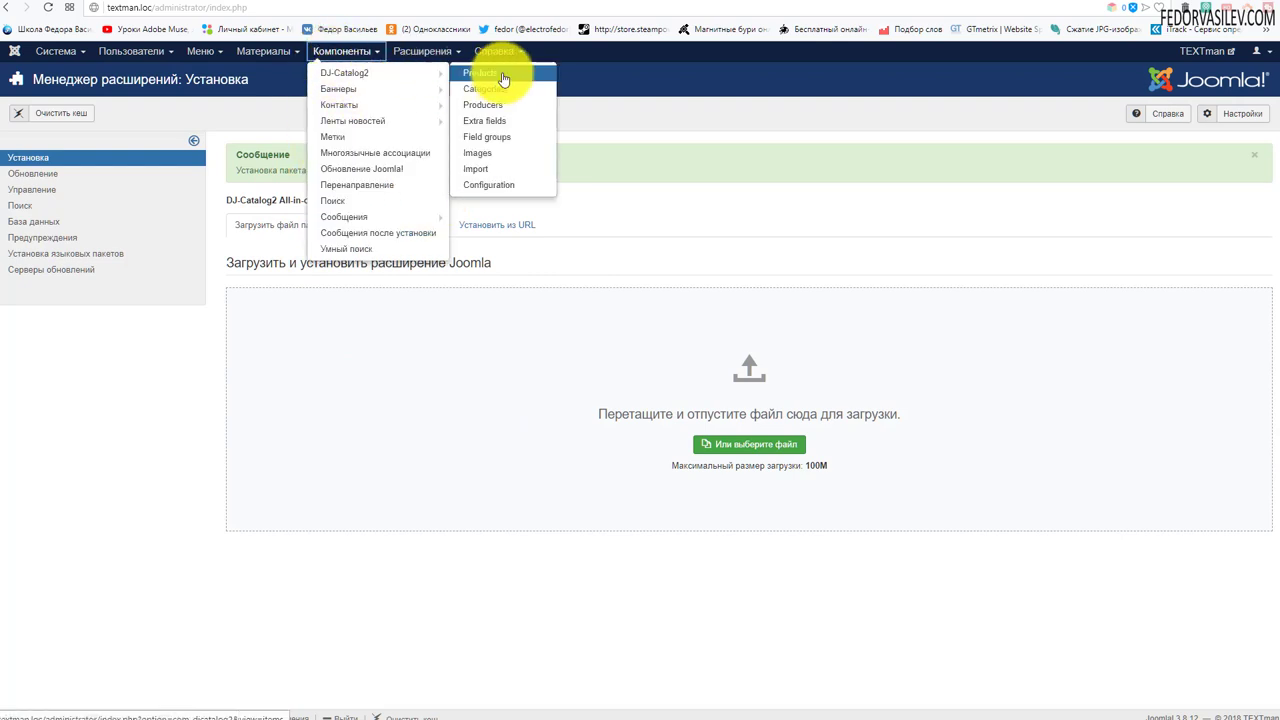
left_click(751, 75)
key("alt+Tab")
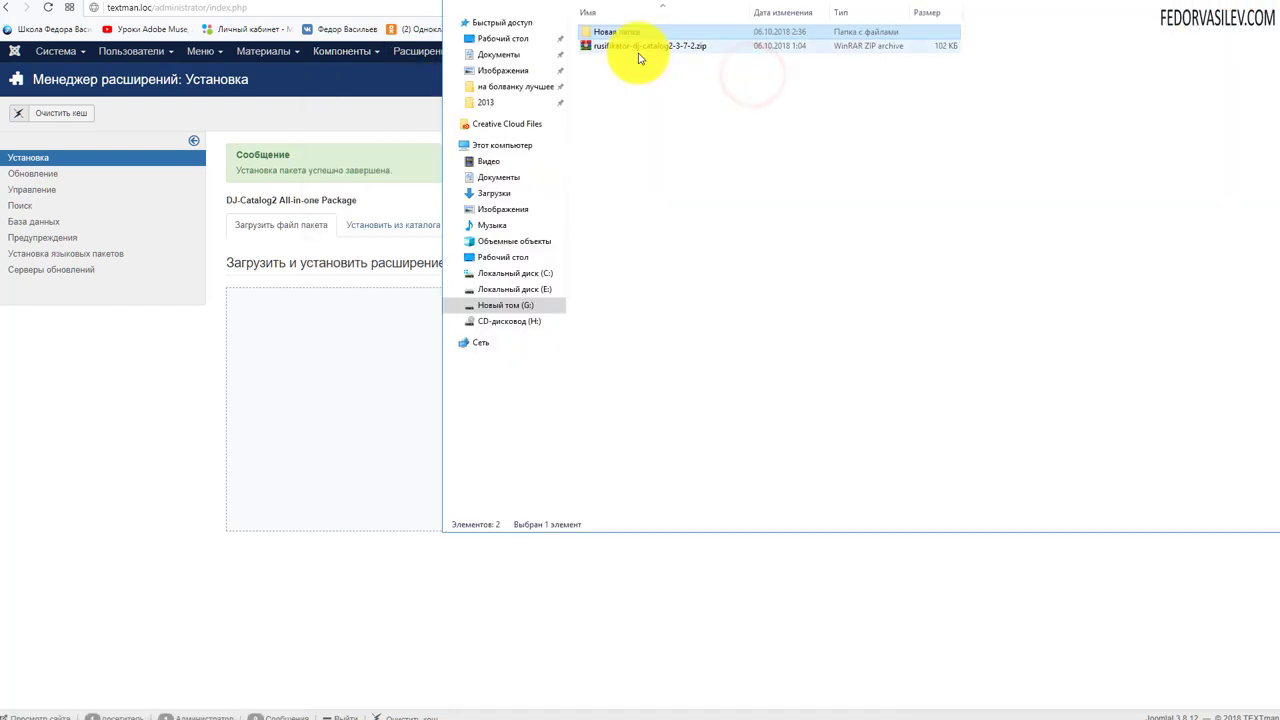
mouse_move(618, 48)
left_mouse_down()
mouse_move(789, 294)
mouse_move(790, 216)
mouse_move(391, 323)
mouse_move(357, 378)
left_mouse_up()
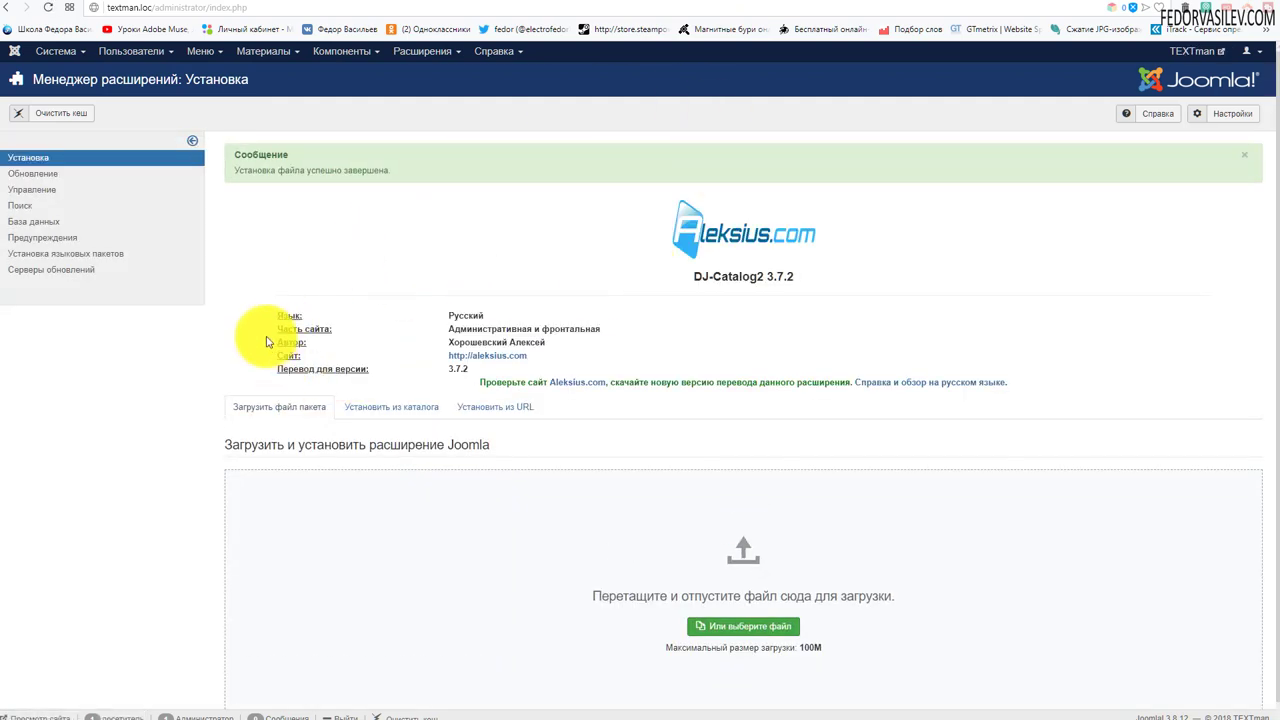
left_click(342, 51)
mouse_move(400, 73)
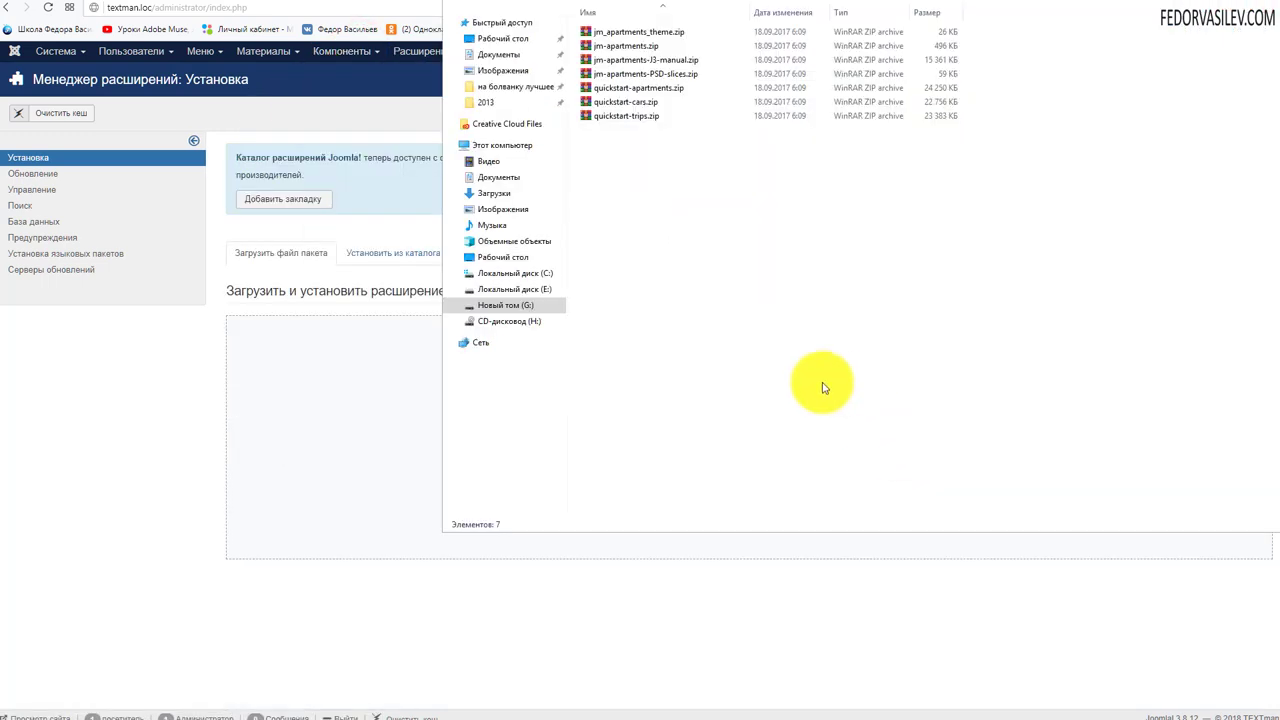
Step: Install jm_apartments_theme.zip through the Joomla extension manager and review the installation messages
left_click(644, 37)
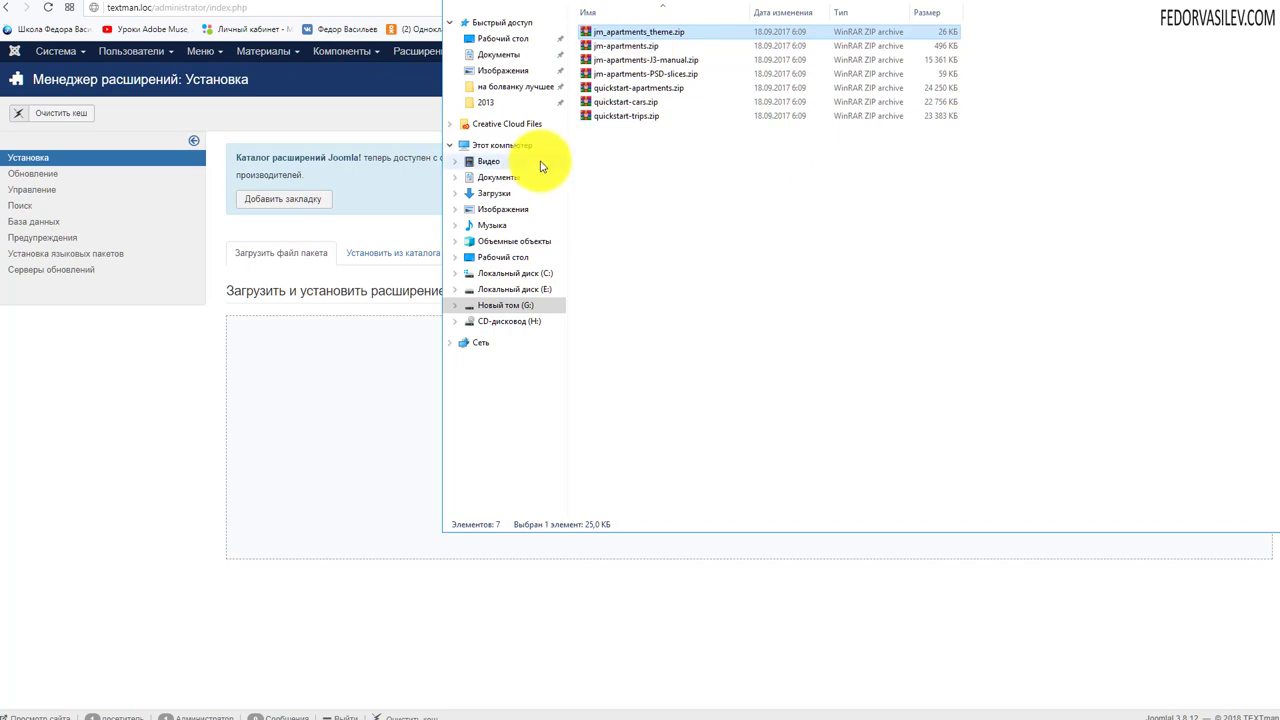
left_click_drag(644, 37, 307, 372)
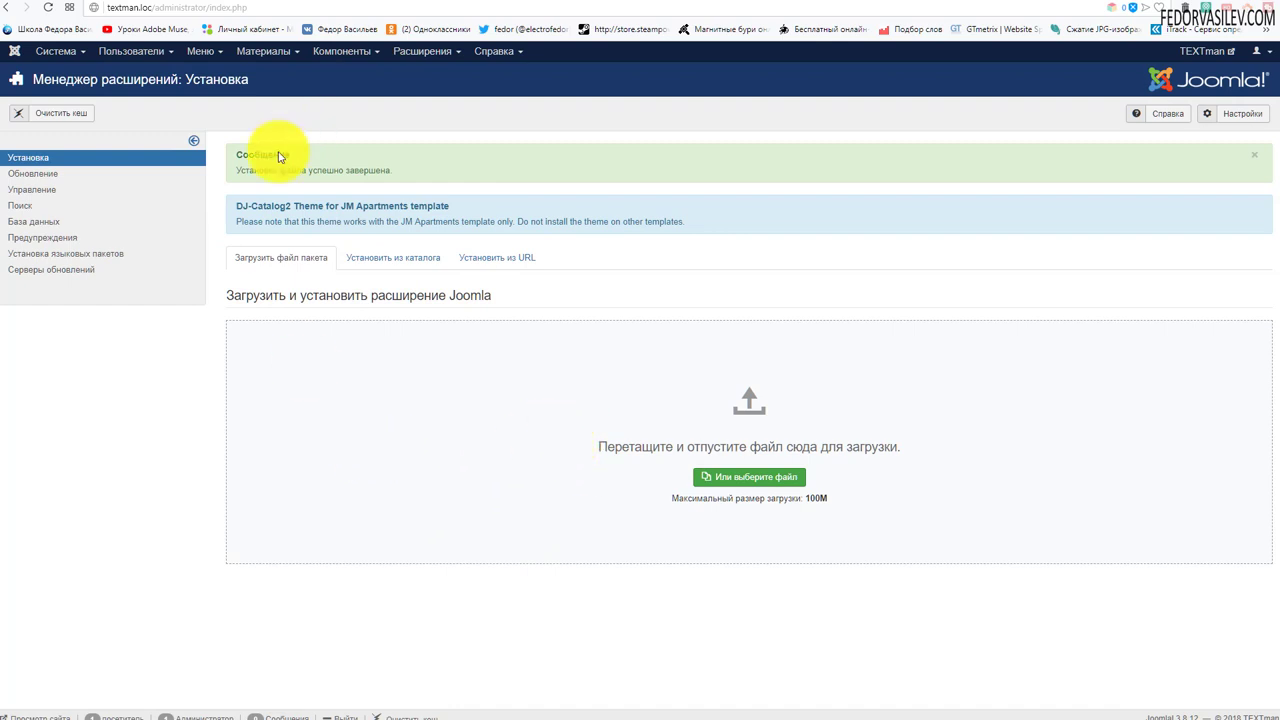
left_click_drag(605, 219, 333, 172)
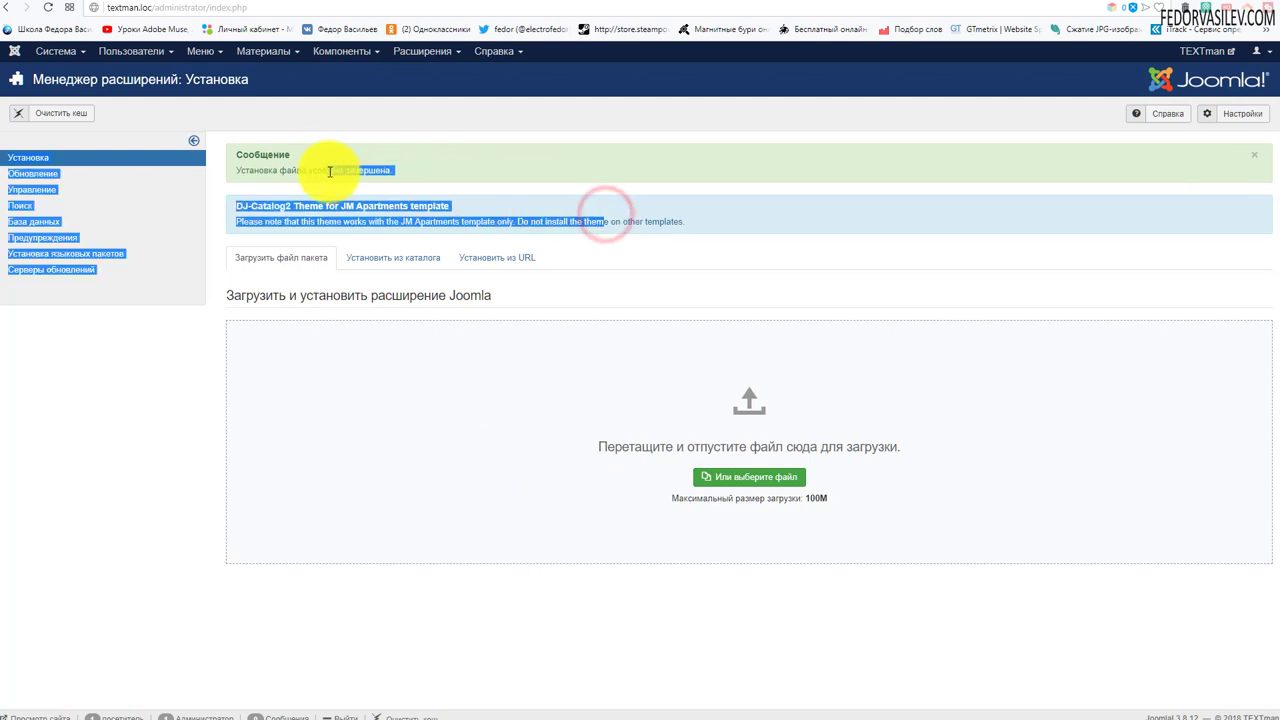
left_click(410, 117)
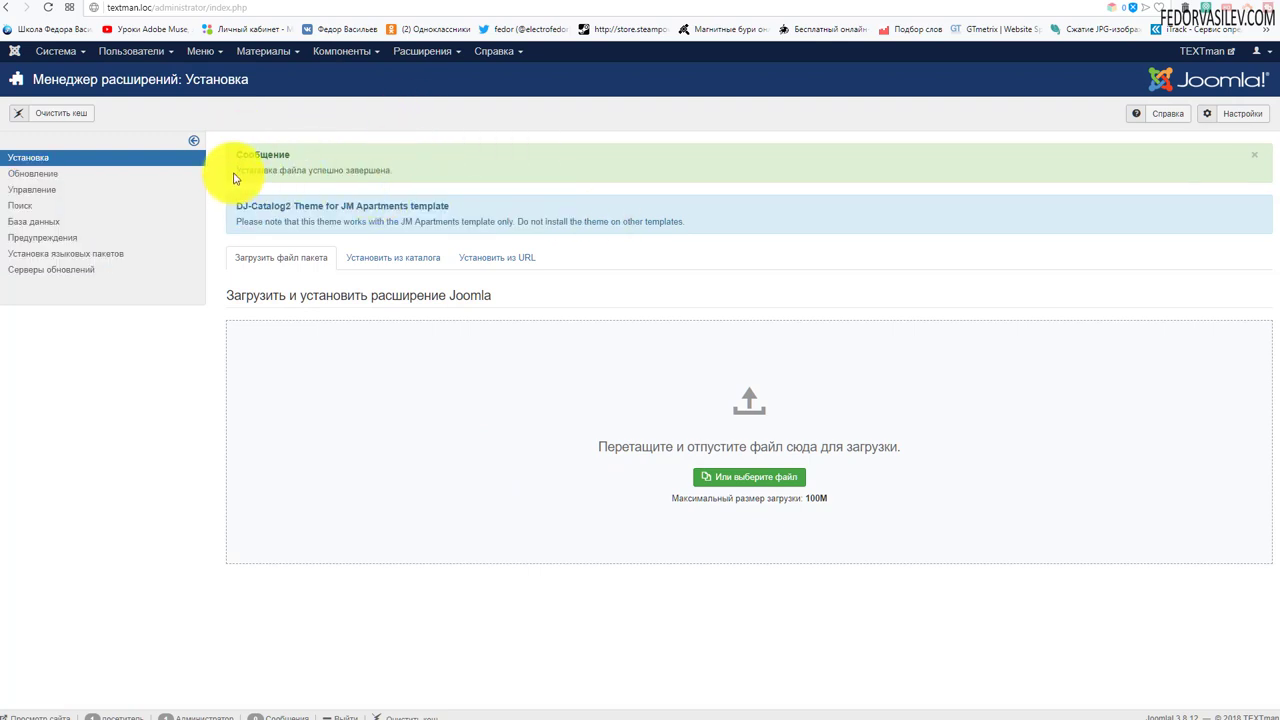
left_click_drag(241, 168, 457, 171)
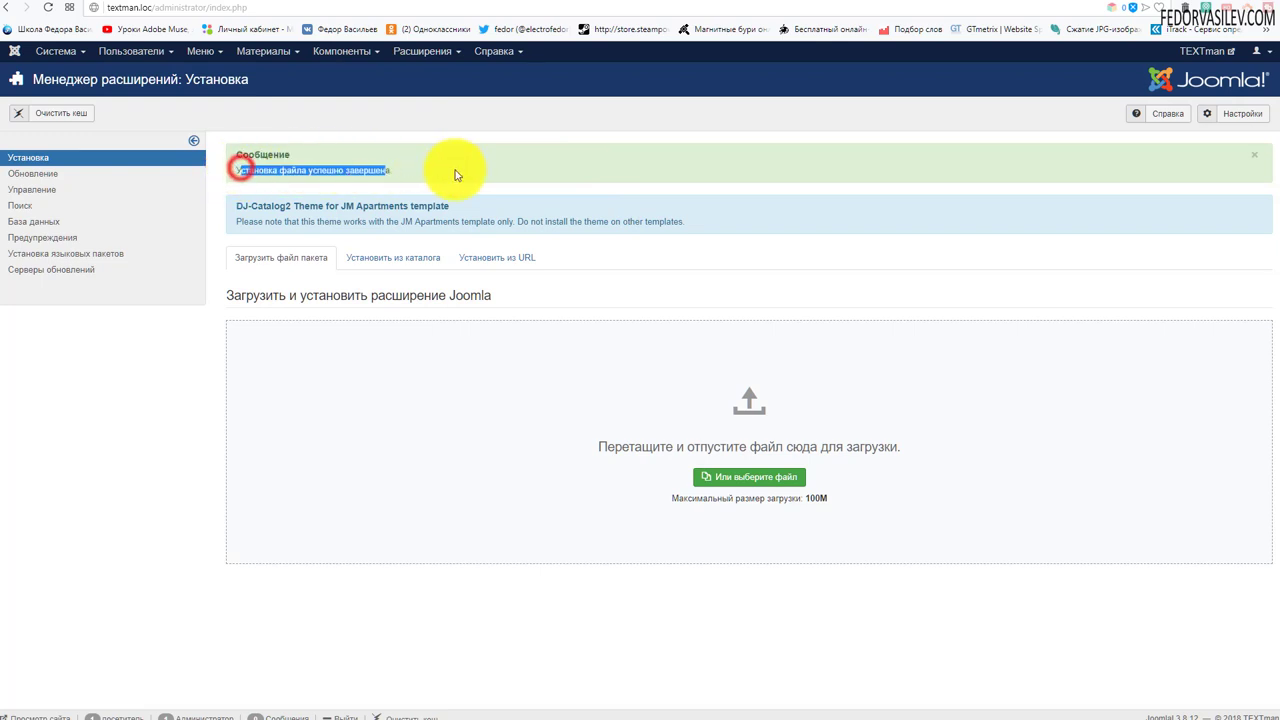
left_click(509, 130)
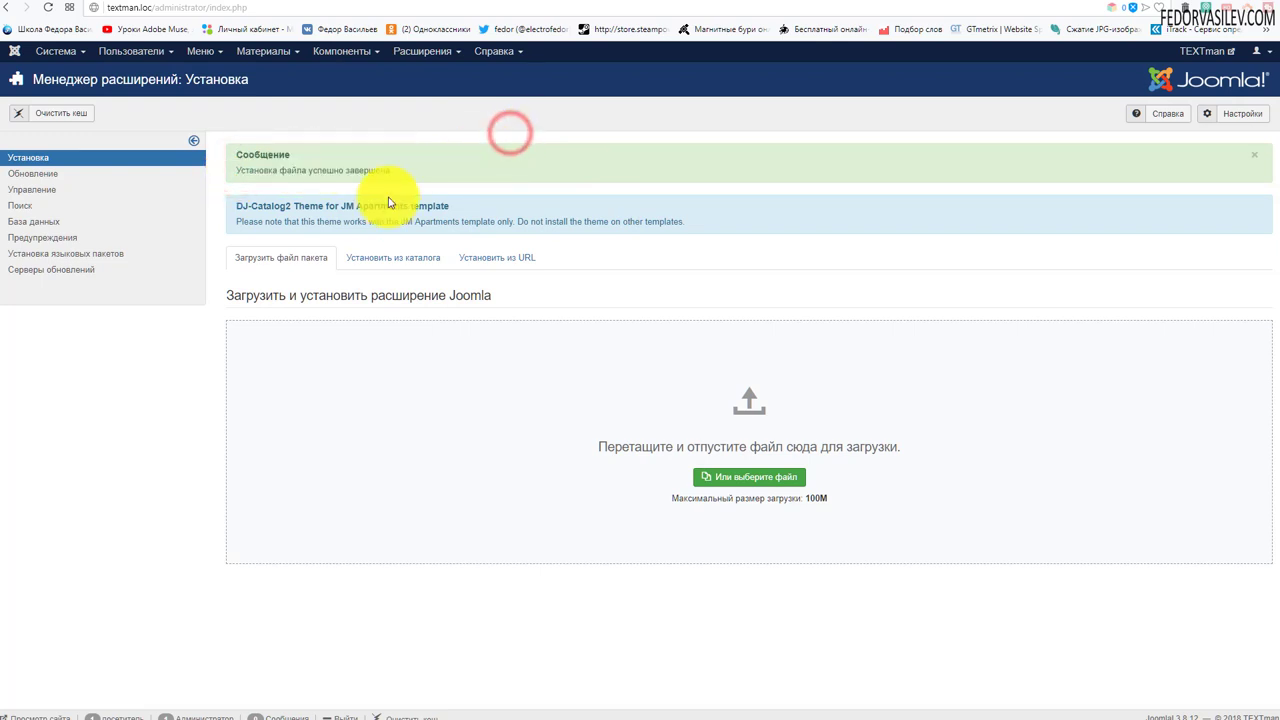
Step: Set the DJ-Catalog2 theme to jm-apartments in the component's main settings, then save and close them
left_click(353, 71)
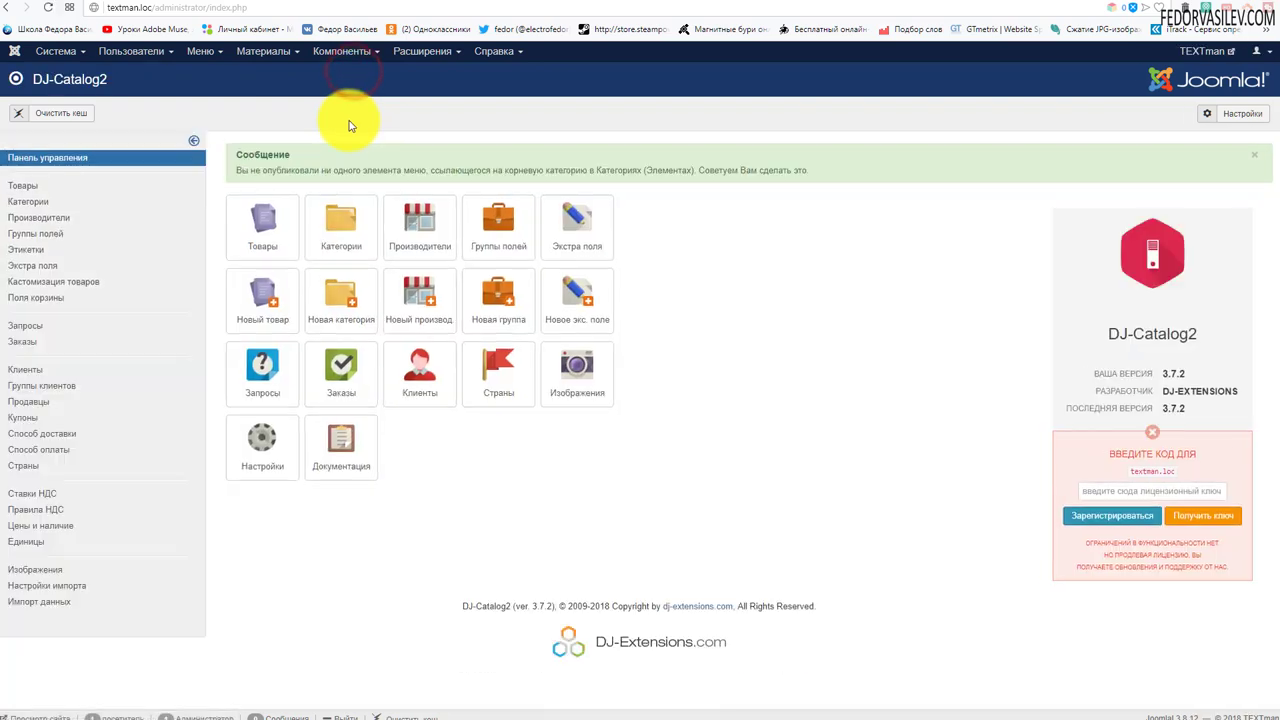
left_click(1243, 116)
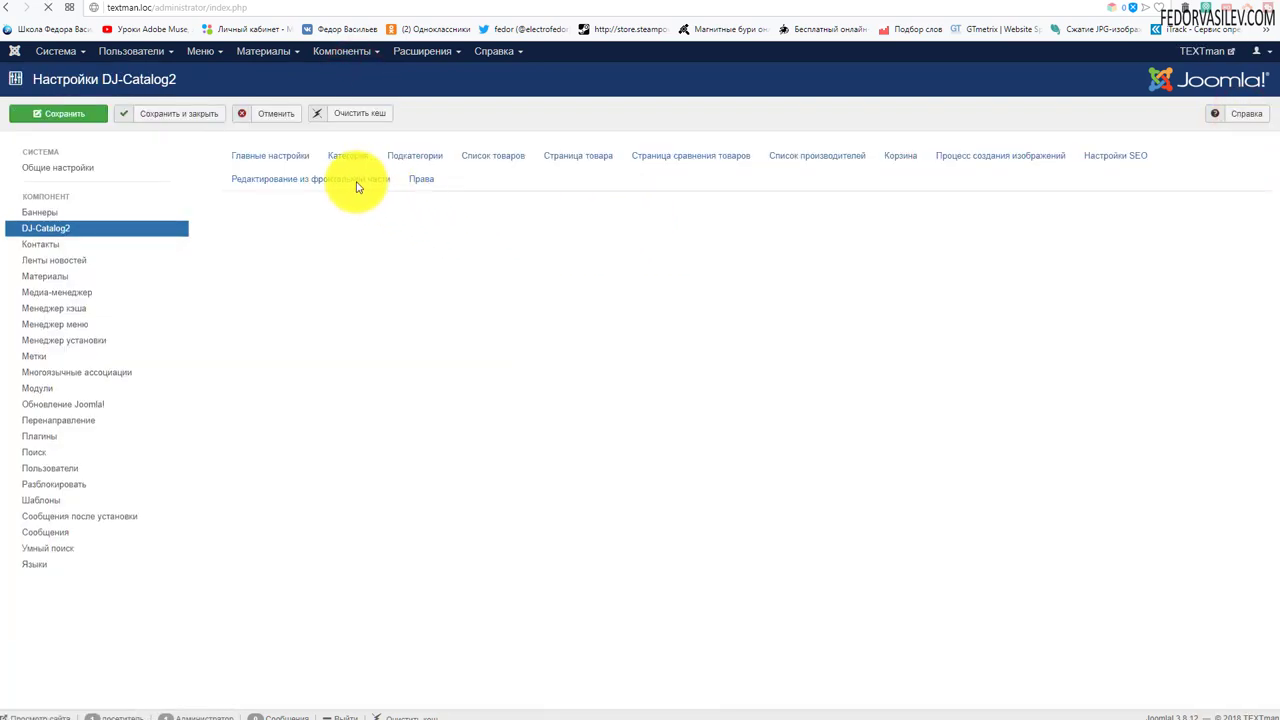
left_click(246, 155)
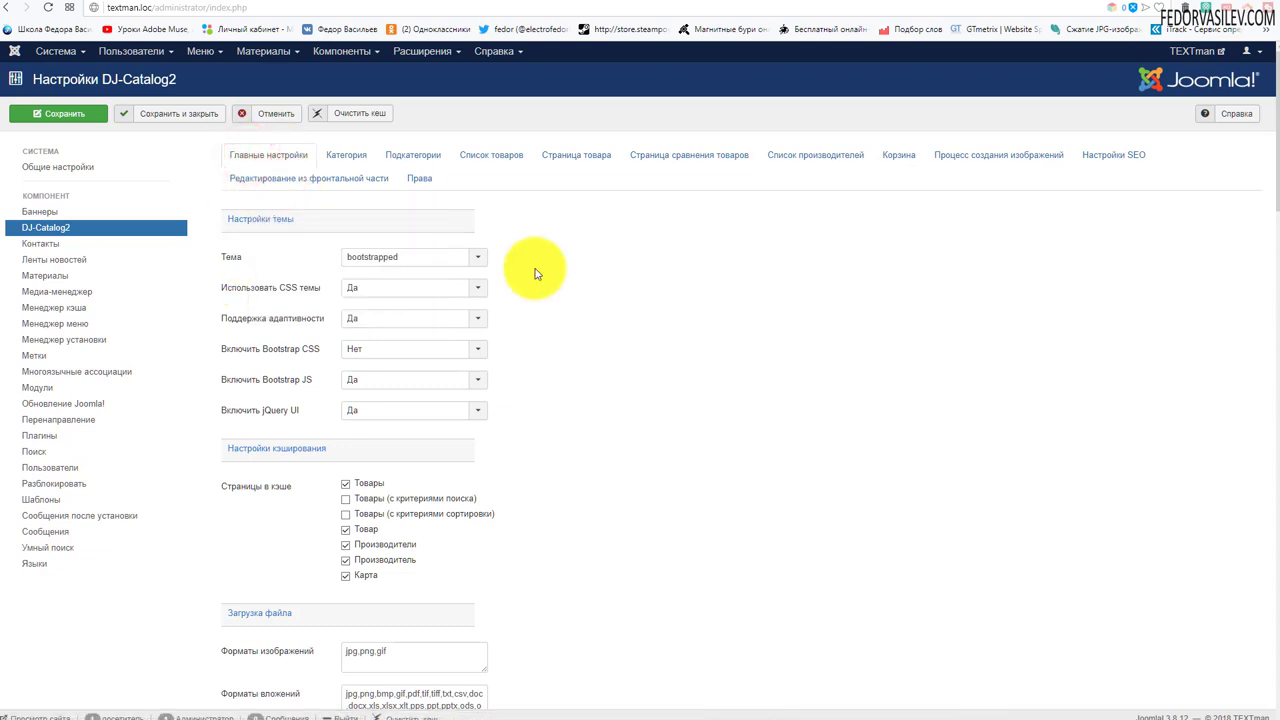
left_click(450, 258)
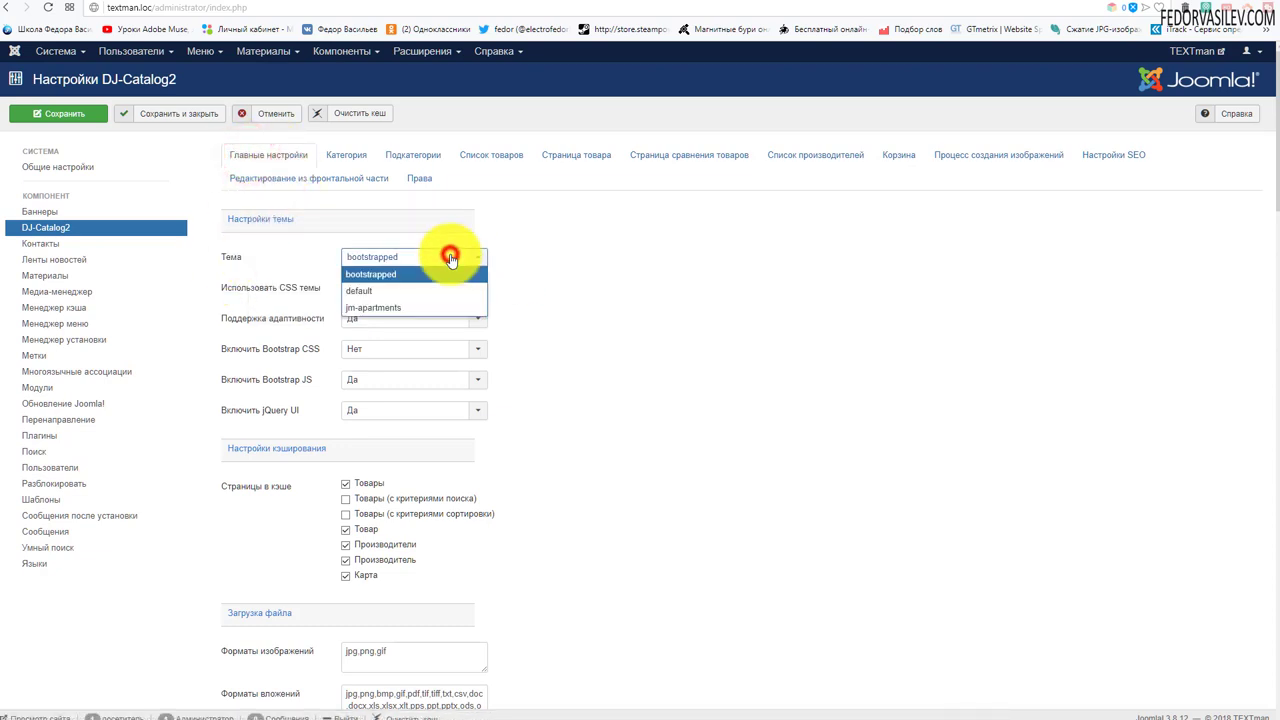
left_click(385, 312)
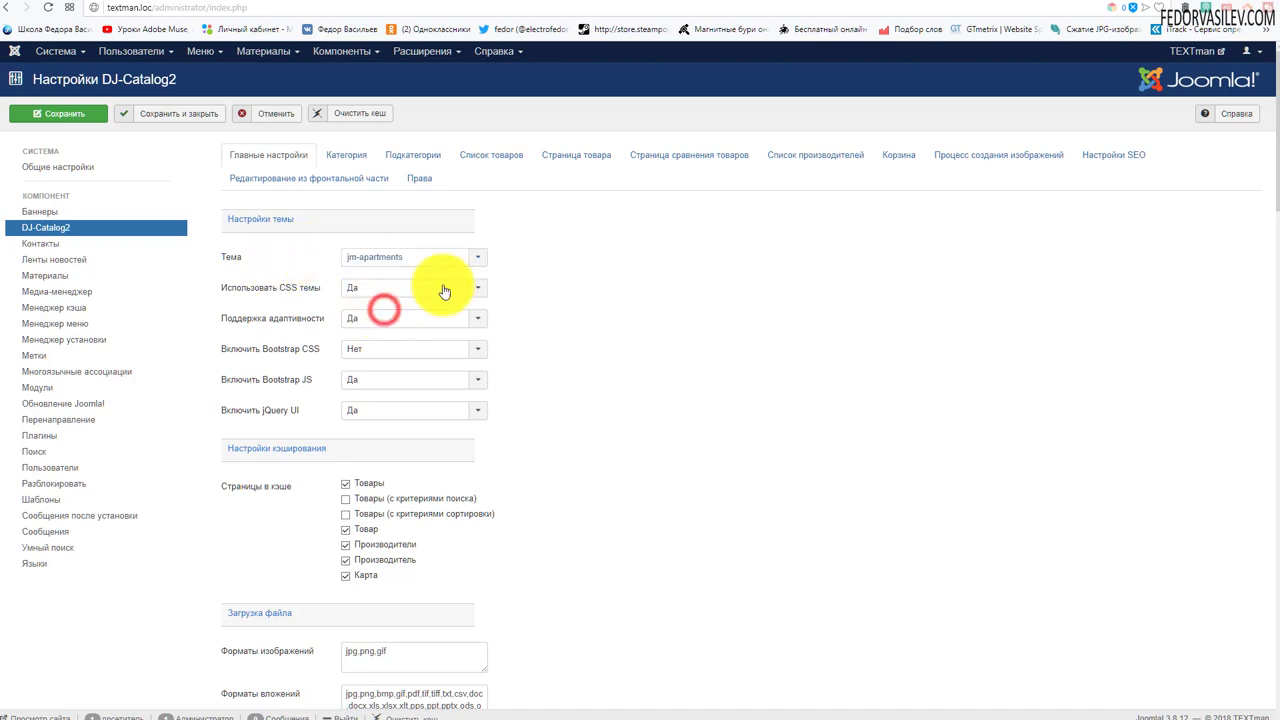
left_click(142, 117)
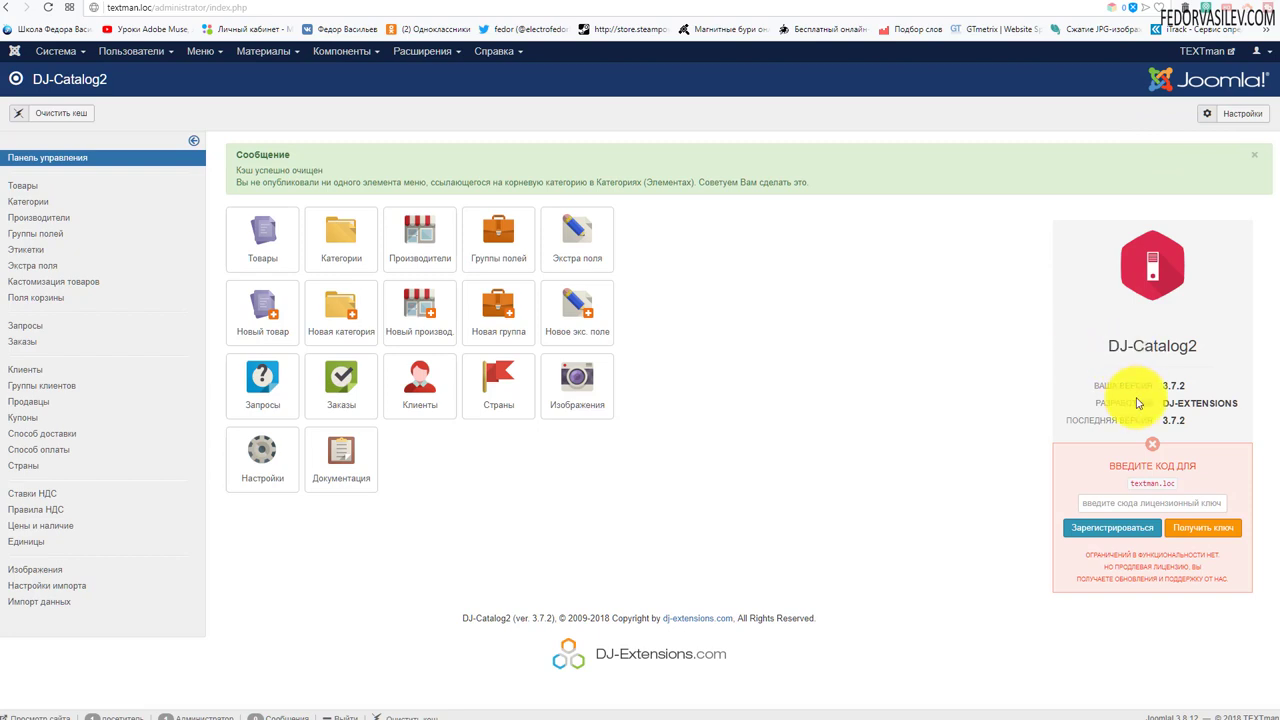
Step: Check the Joomla version and compare the installed DJ-Catalog2 version with the latest available one
double_click(1190, 716)
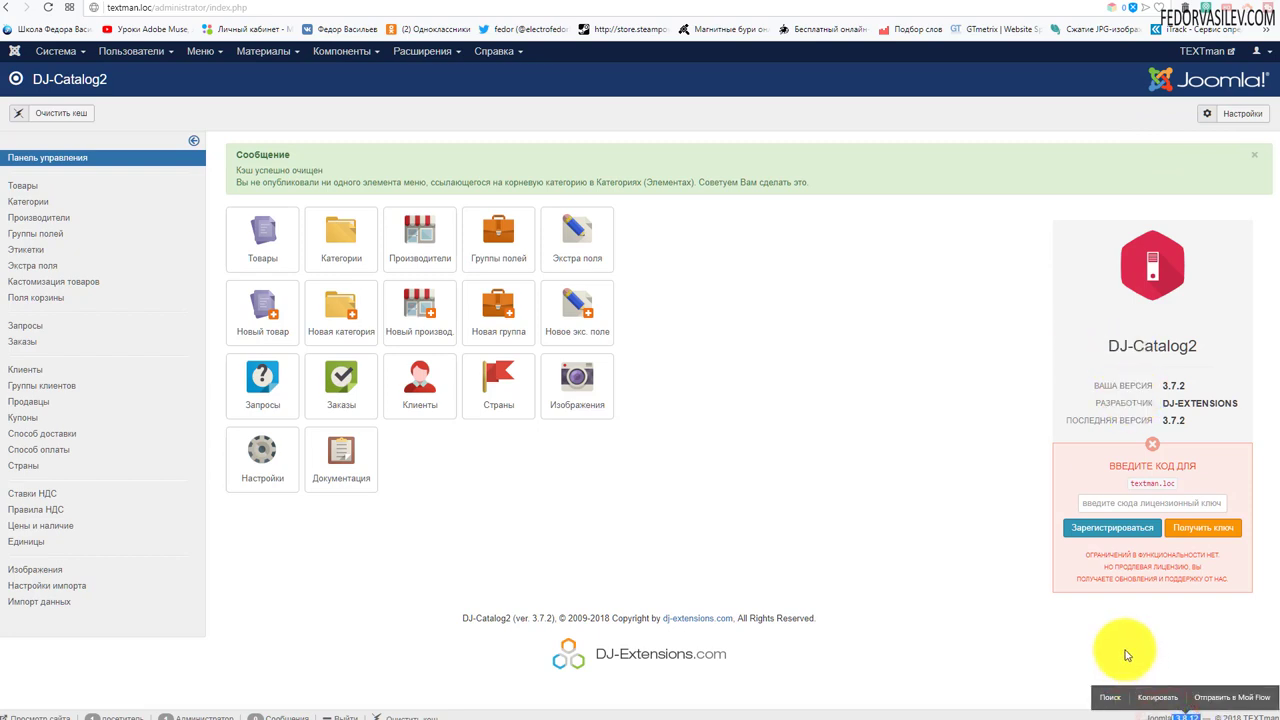
left_click(1046, 647)
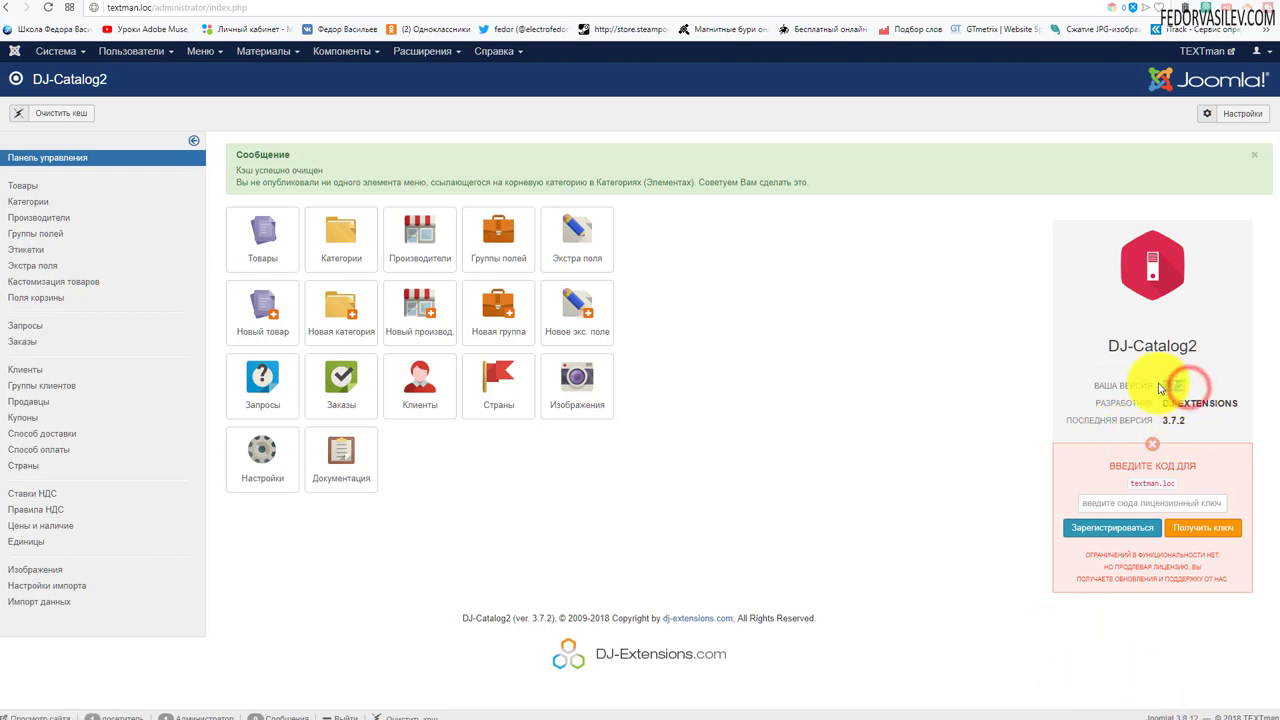
left_click(990, 361)
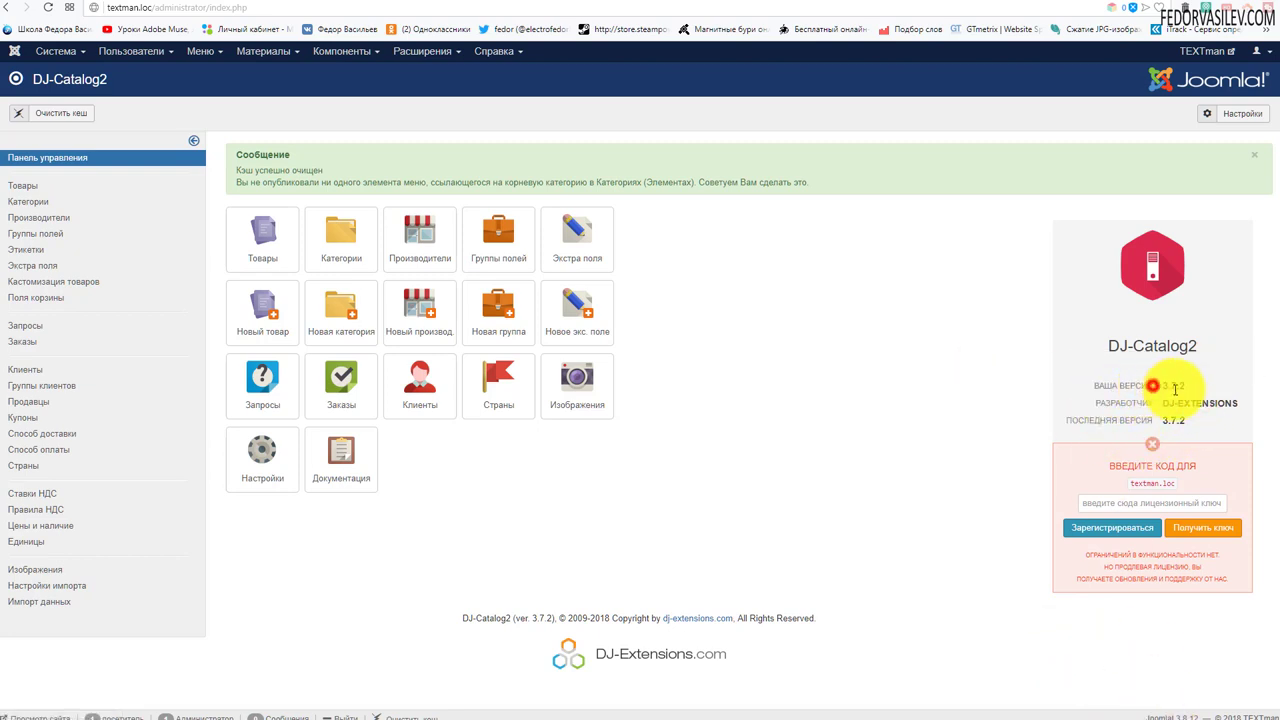
double_click(1178, 387)
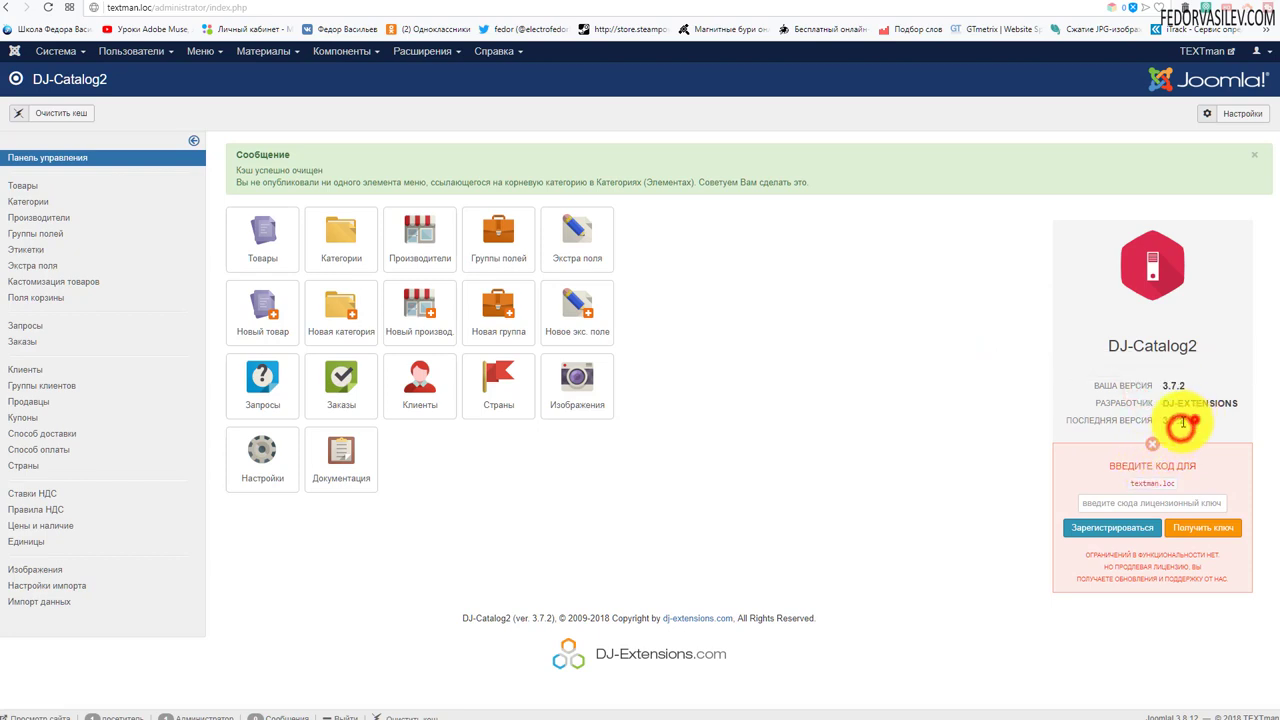
double_click(1173, 420)
left_click(908, 338)
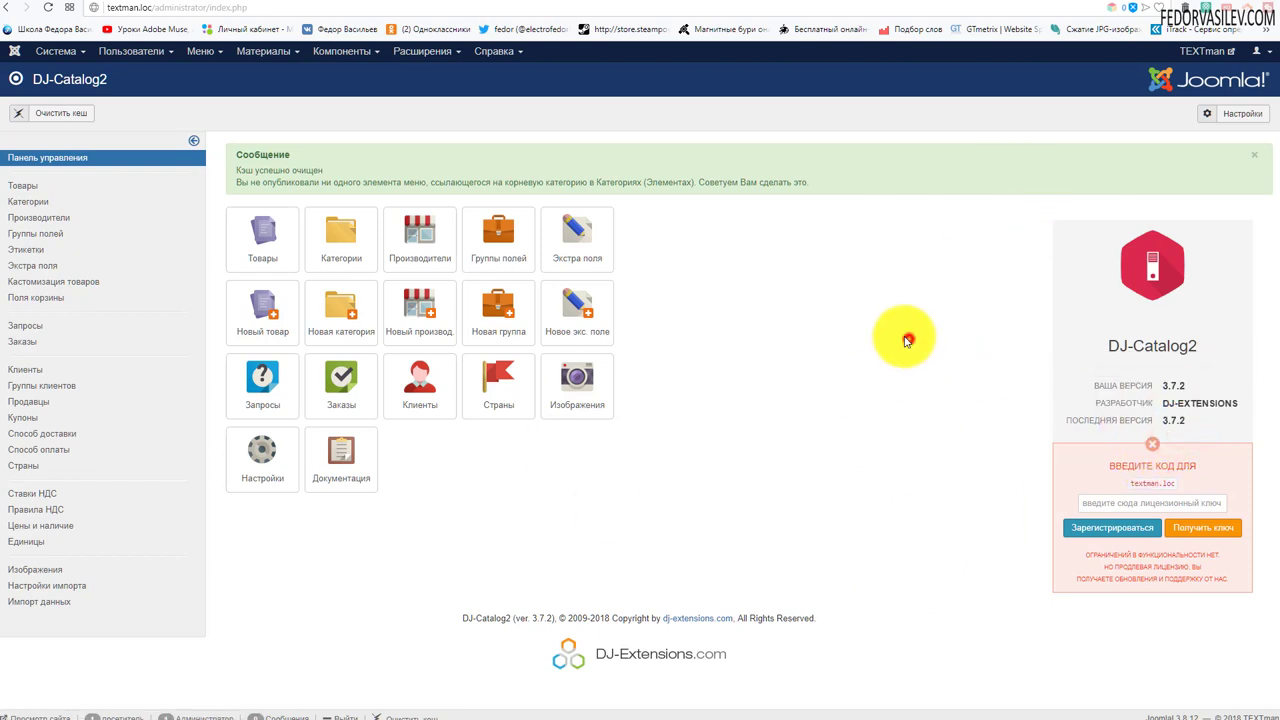
Step: Reopen the DJ-Catalog2 settings and look through the main settings from the theme options to the social sharing and comment options
left_click(1235, 113)
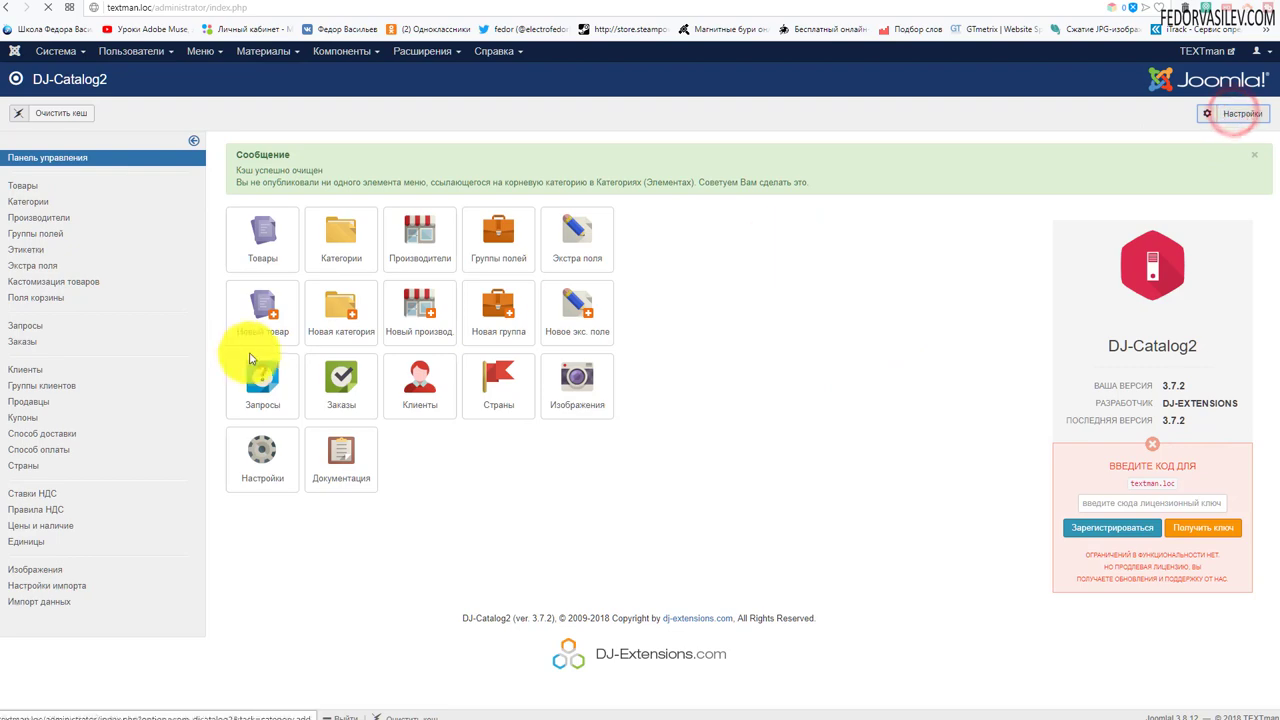
left_click(249, 155)
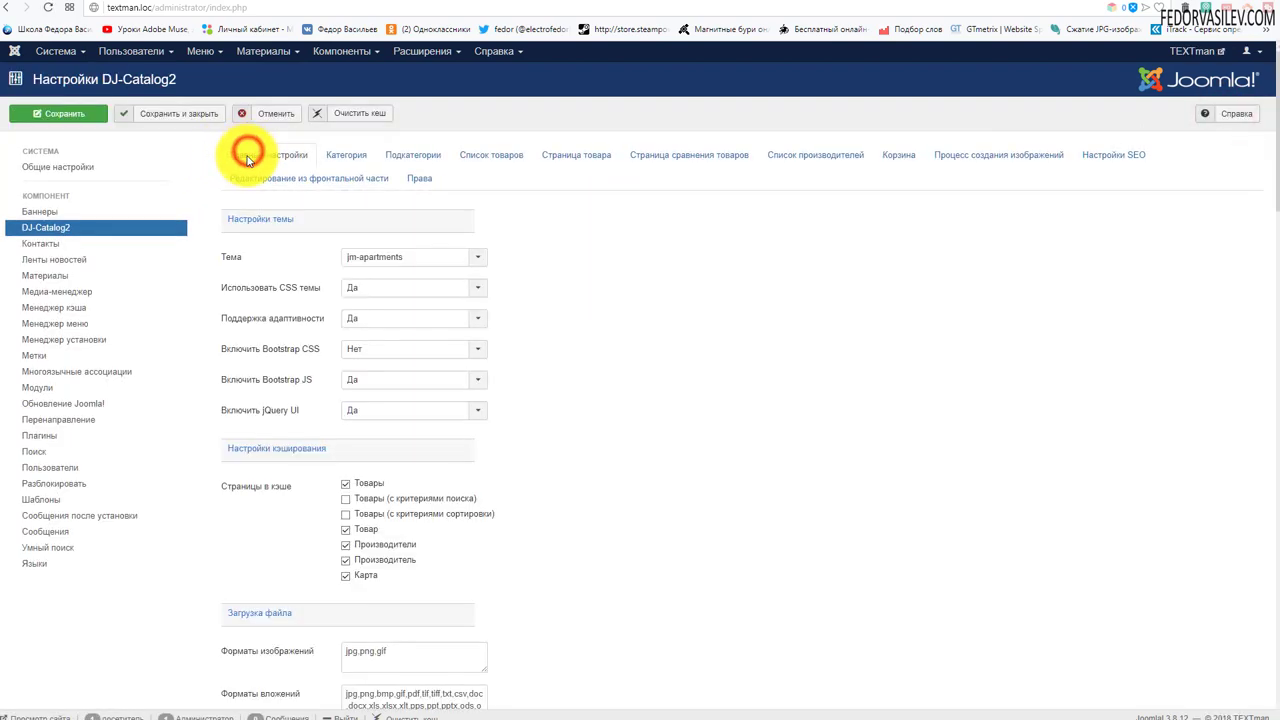
scroll(394, 274, "down", 20)
scroll(394, 281, "down", 3)
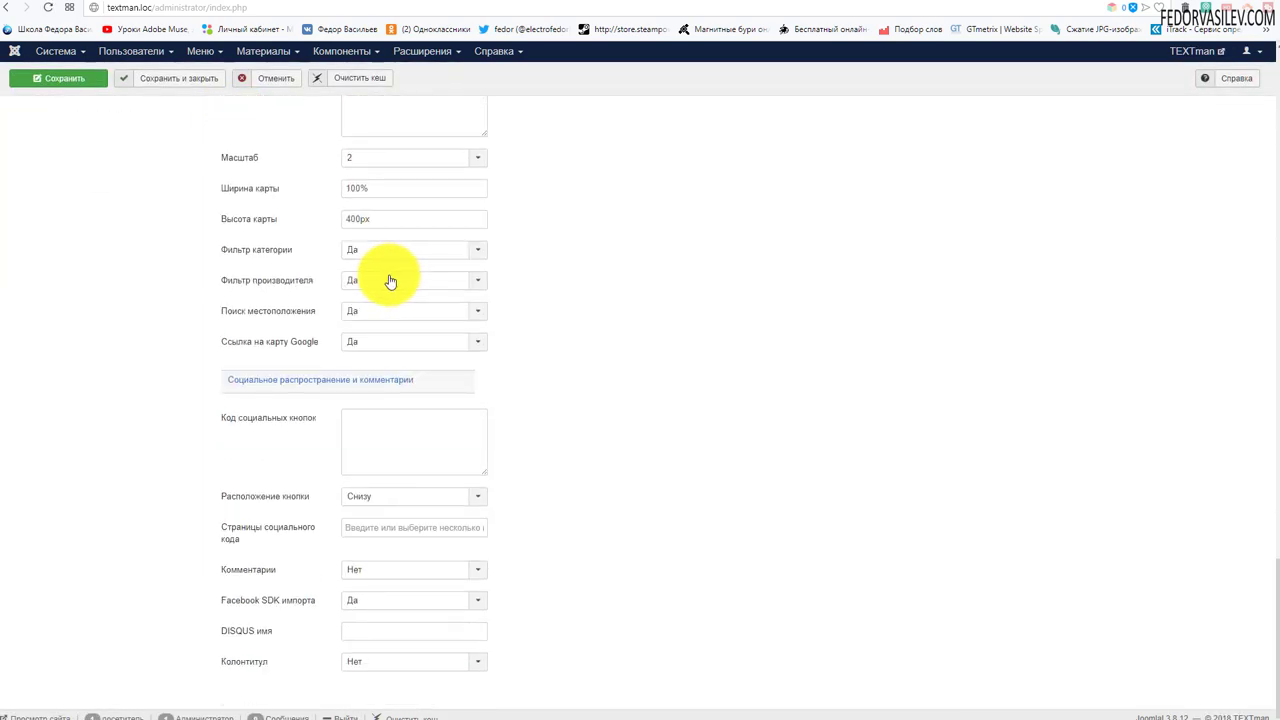
scroll(390, 275, "up", 20)
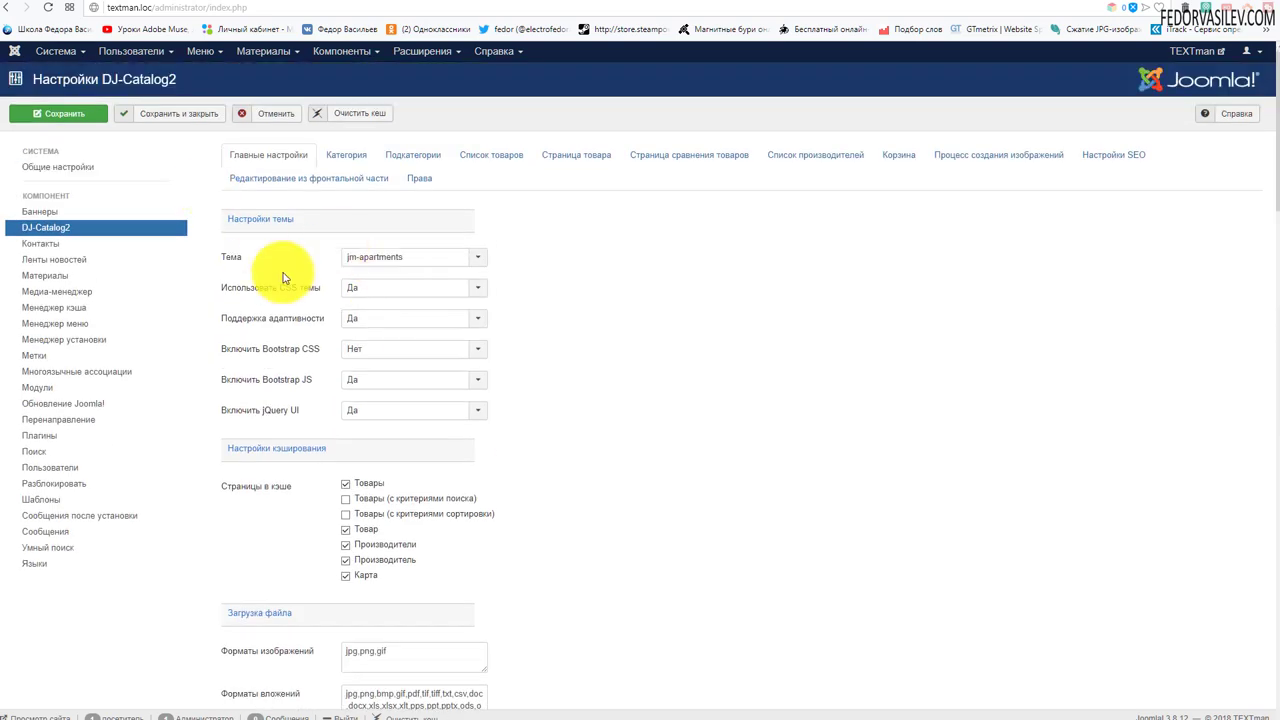
scroll(271, 300, "down", 4)
scroll(409, 381, "down", 20)
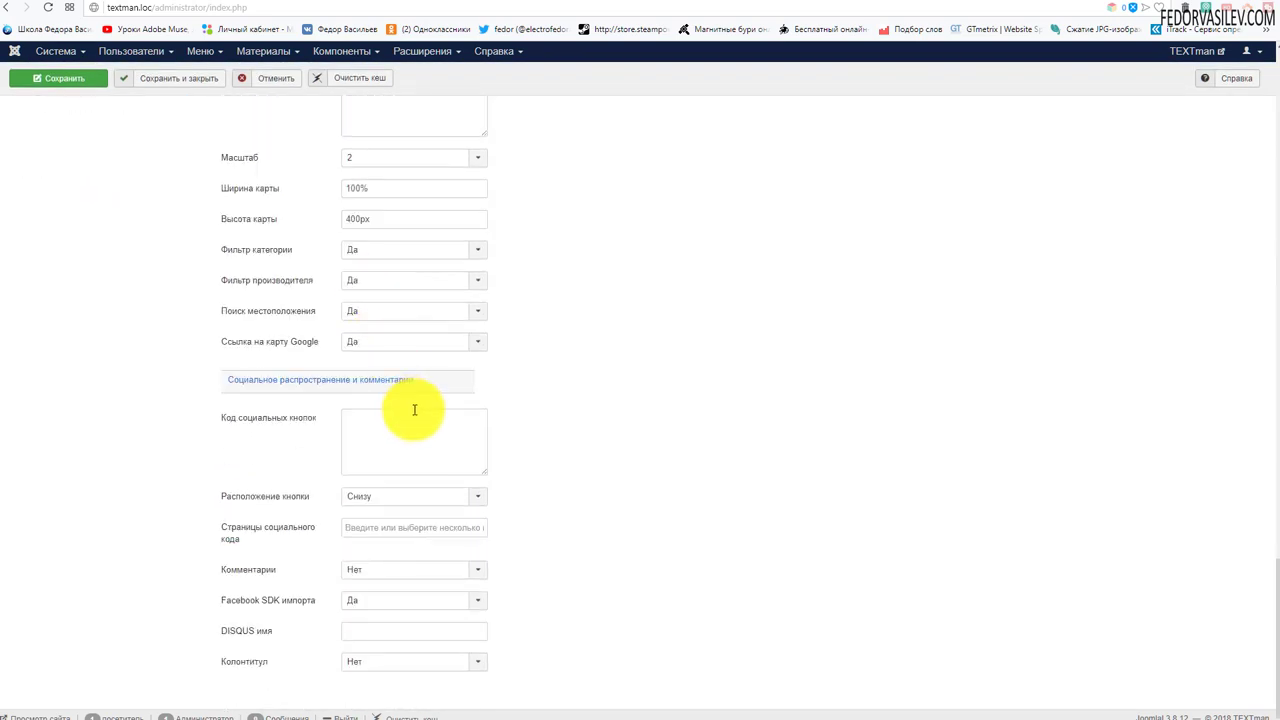
scroll(412, 405, "up", 15)
scroll(398, 390, "up", 3)
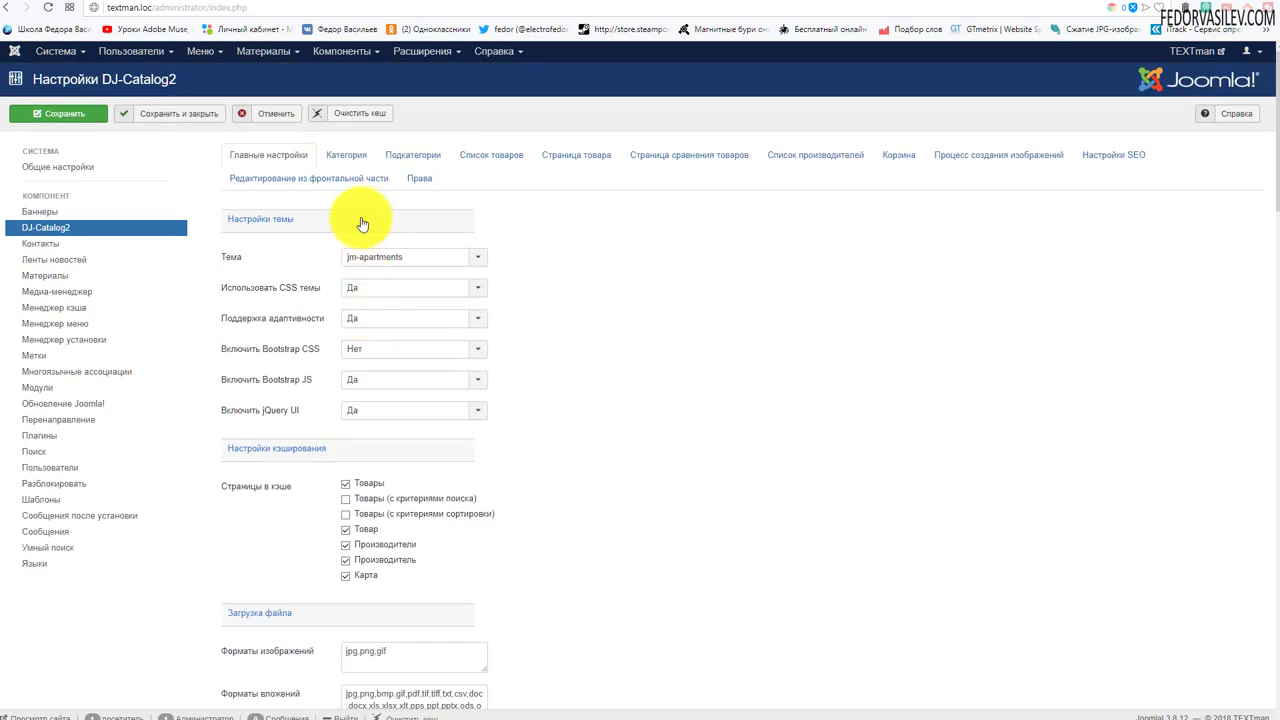
Step: Look over the category, subcategory, product list and product page settings, and review the file upload options in the main settings
left_click(350, 157)
left_click(408, 157)
left_click(520, 170)
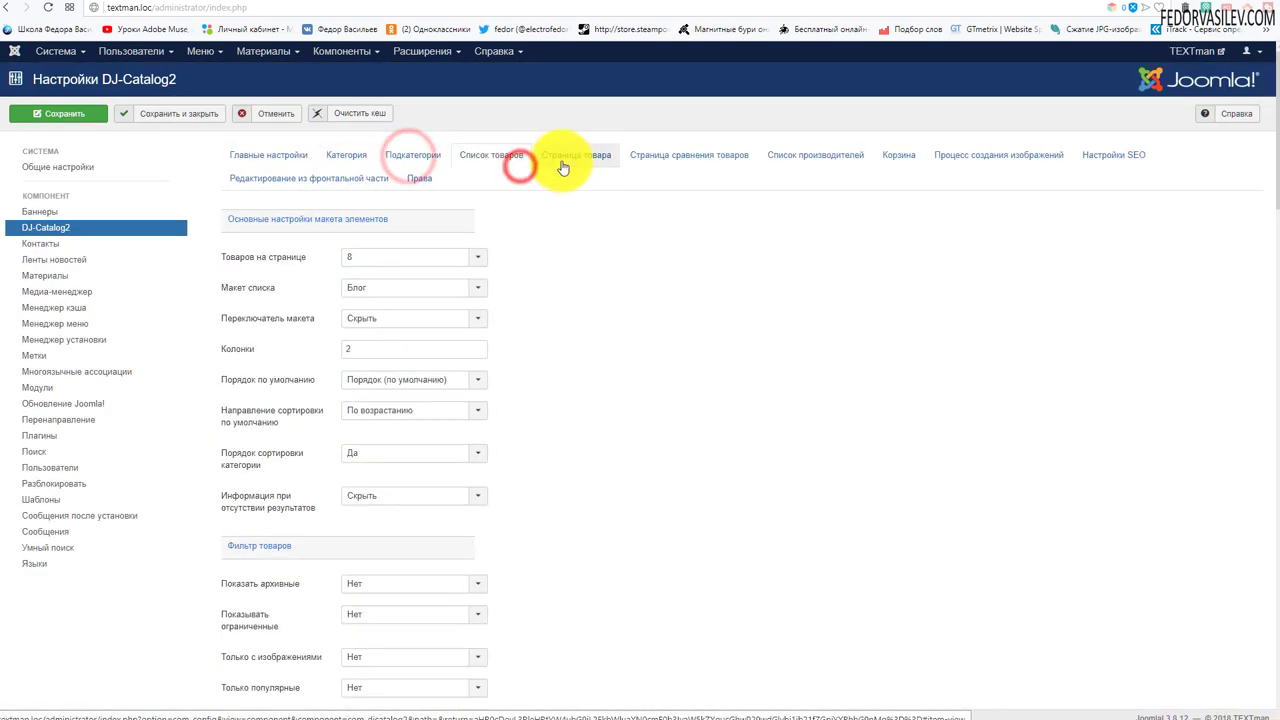
left_click(566, 158)
left_click(285, 162)
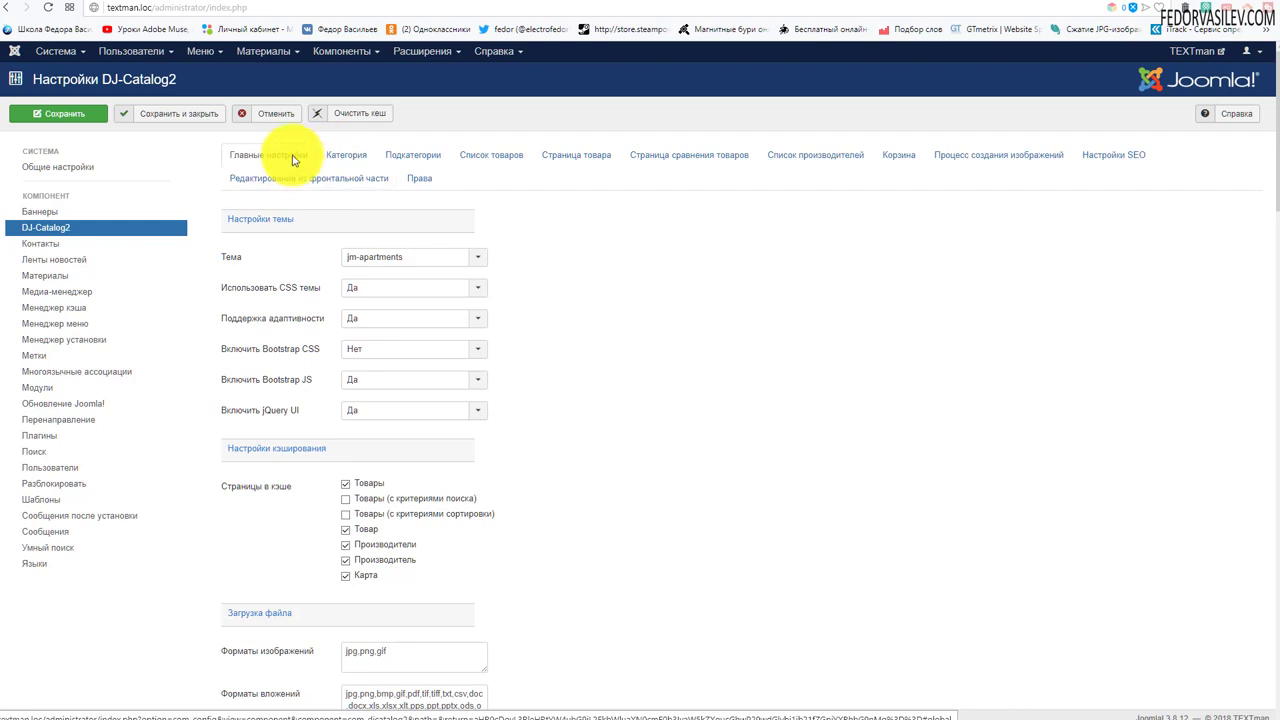
scroll(360, 230, "down", 5)
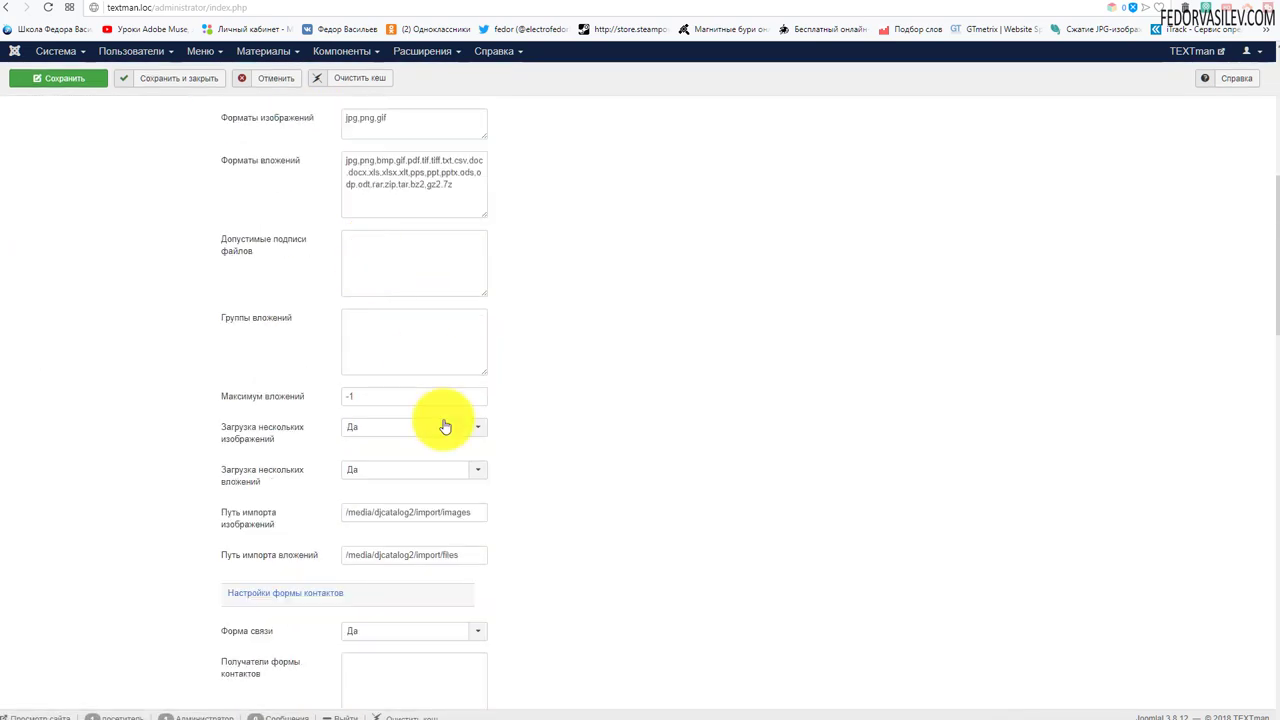
scroll(445, 427, "up", 5)
scroll(435, 414, "up", 1)
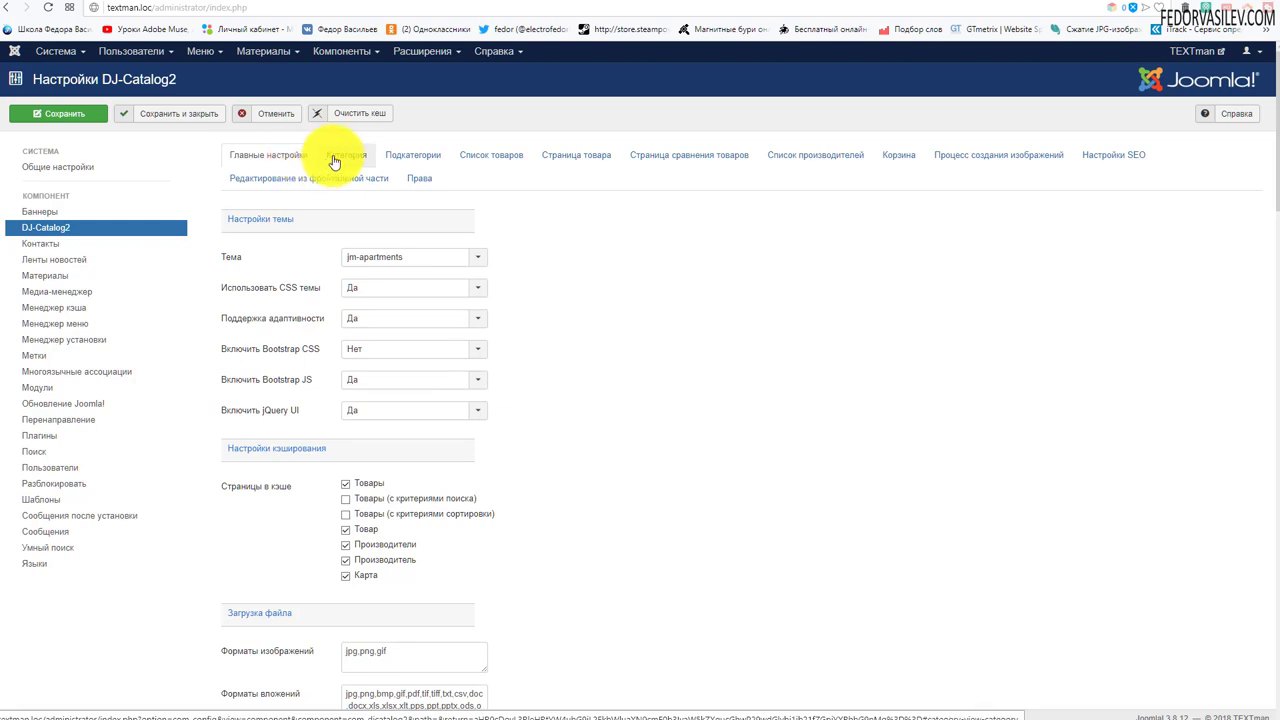
Step: Examine the DJ-Catalog2 settings for subcategories, product comparison, manufacturer list and cart, and close the settings without saving
left_click(331, 157)
left_click(440, 157)
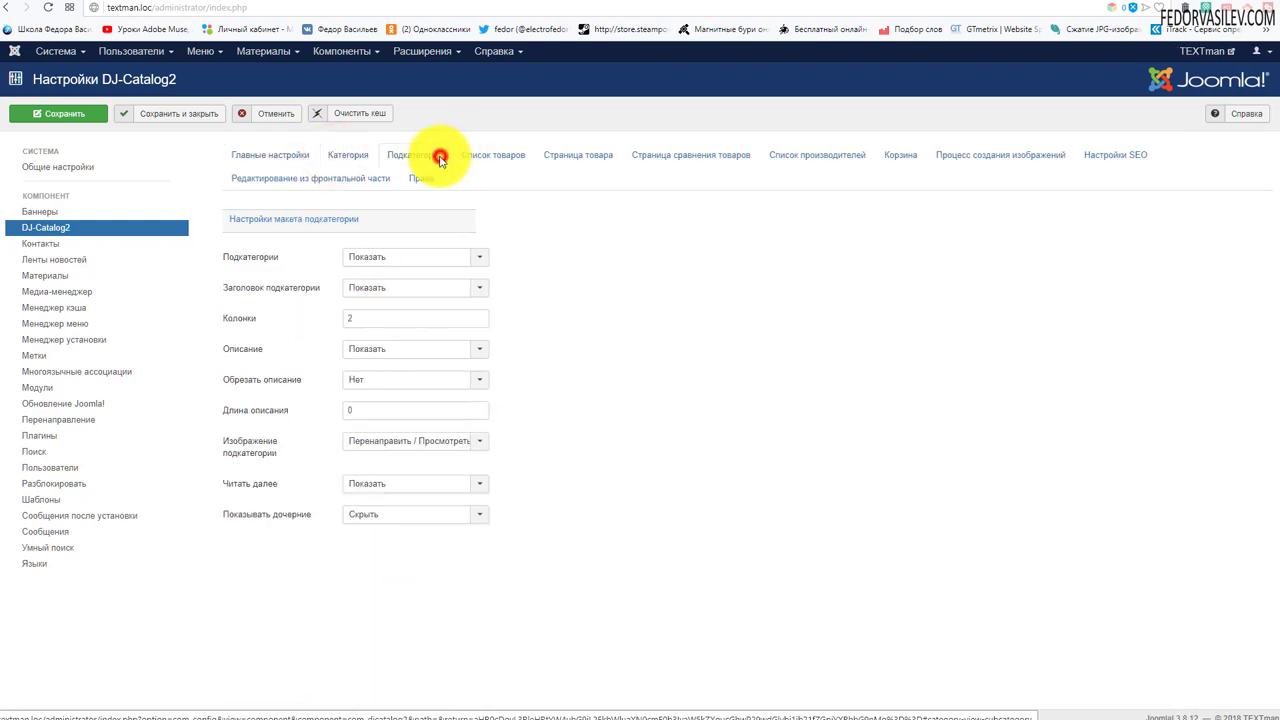
left_click(482, 157)
left_click(577, 156)
left_click(690, 156)
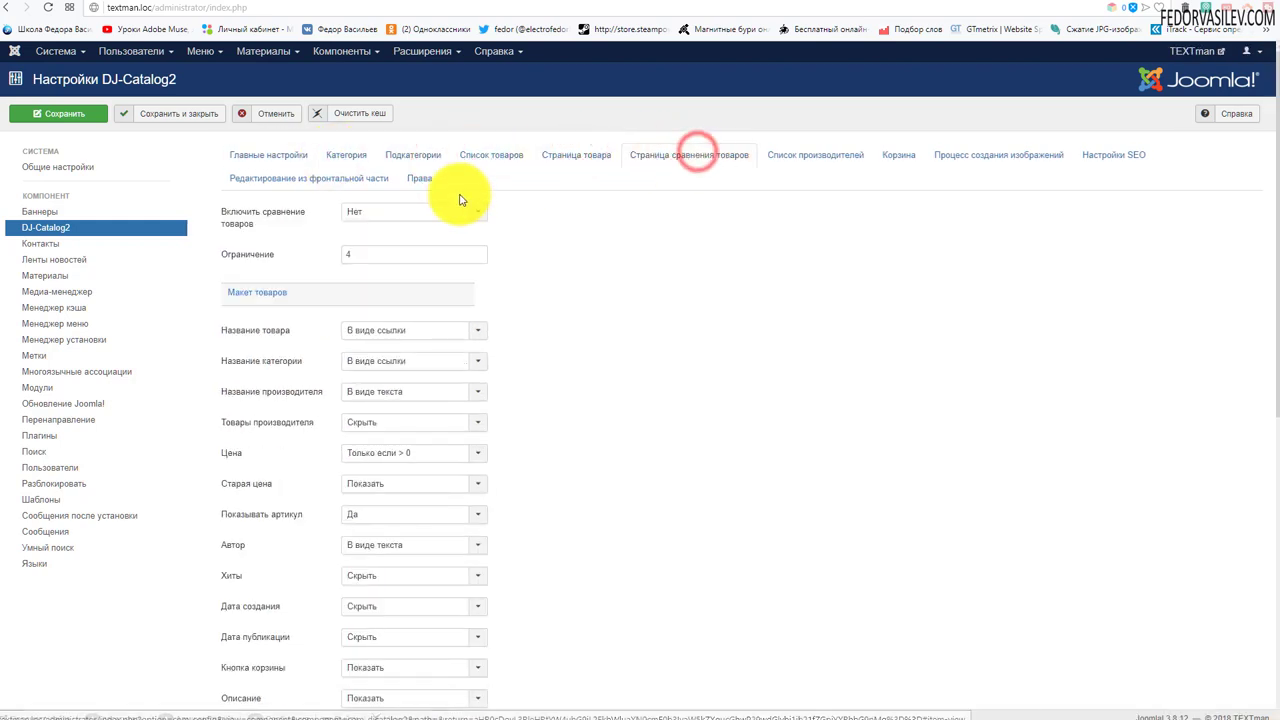
left_click(771, 158)
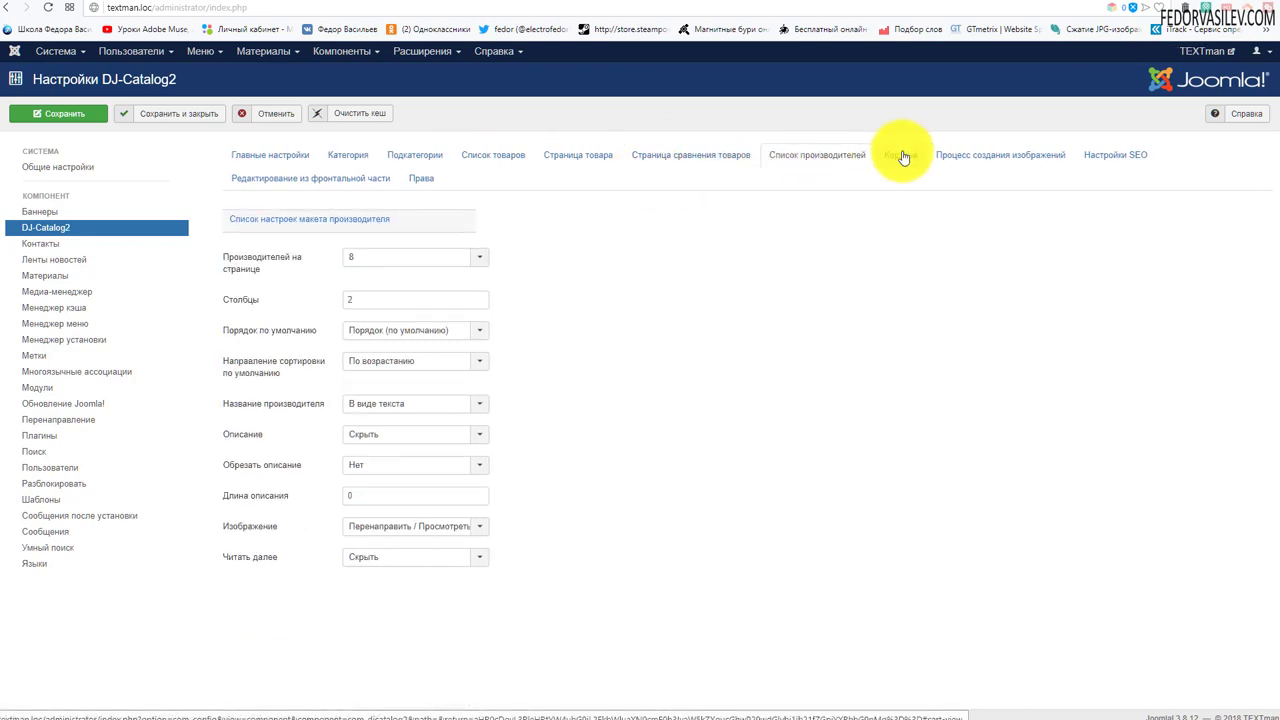
left_click(901, 155)
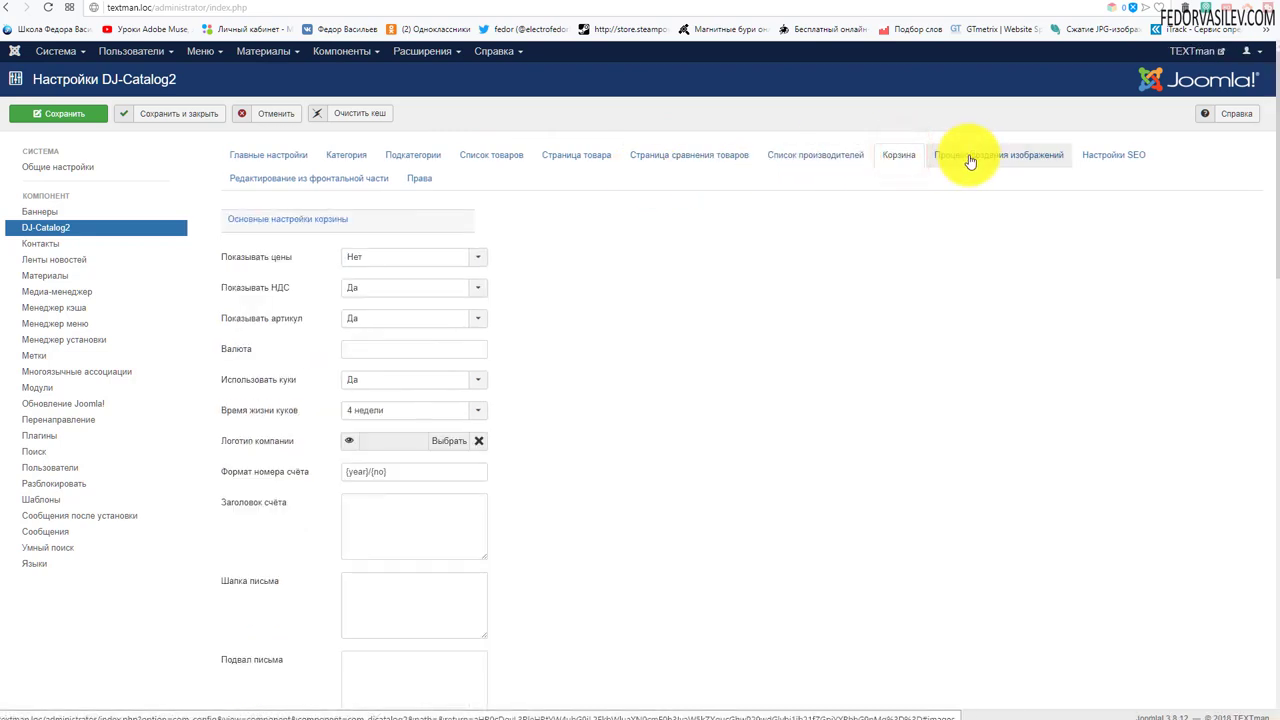
left_click(433, 159)
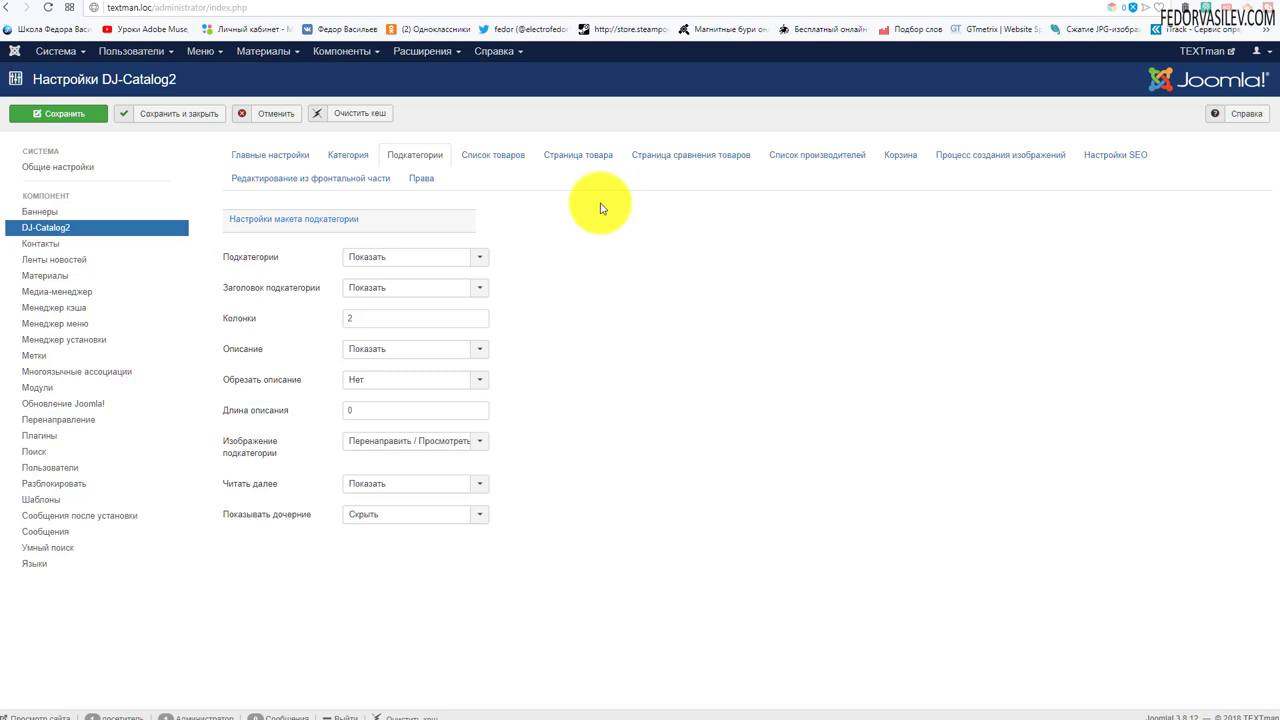
left_click(266, 155)
left_click(279, 116)
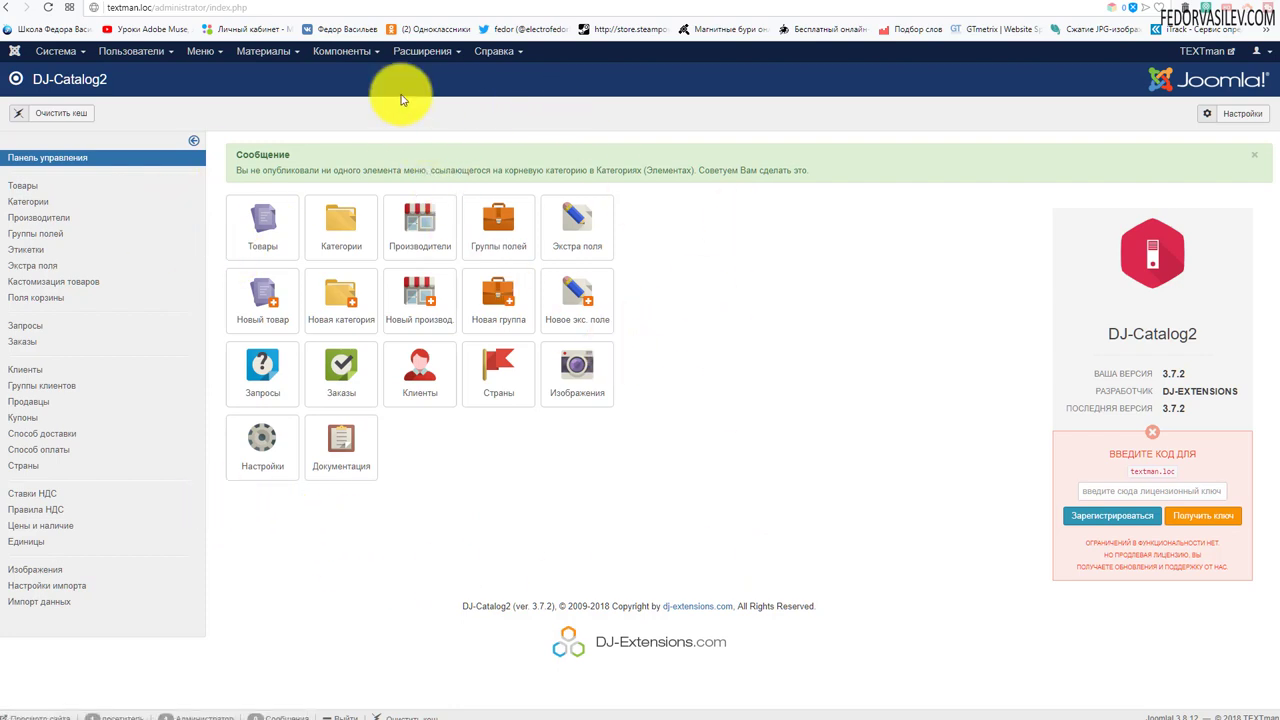
Step: Make the jm-apartments style the default site template style for all pages
left_click(422, 50)
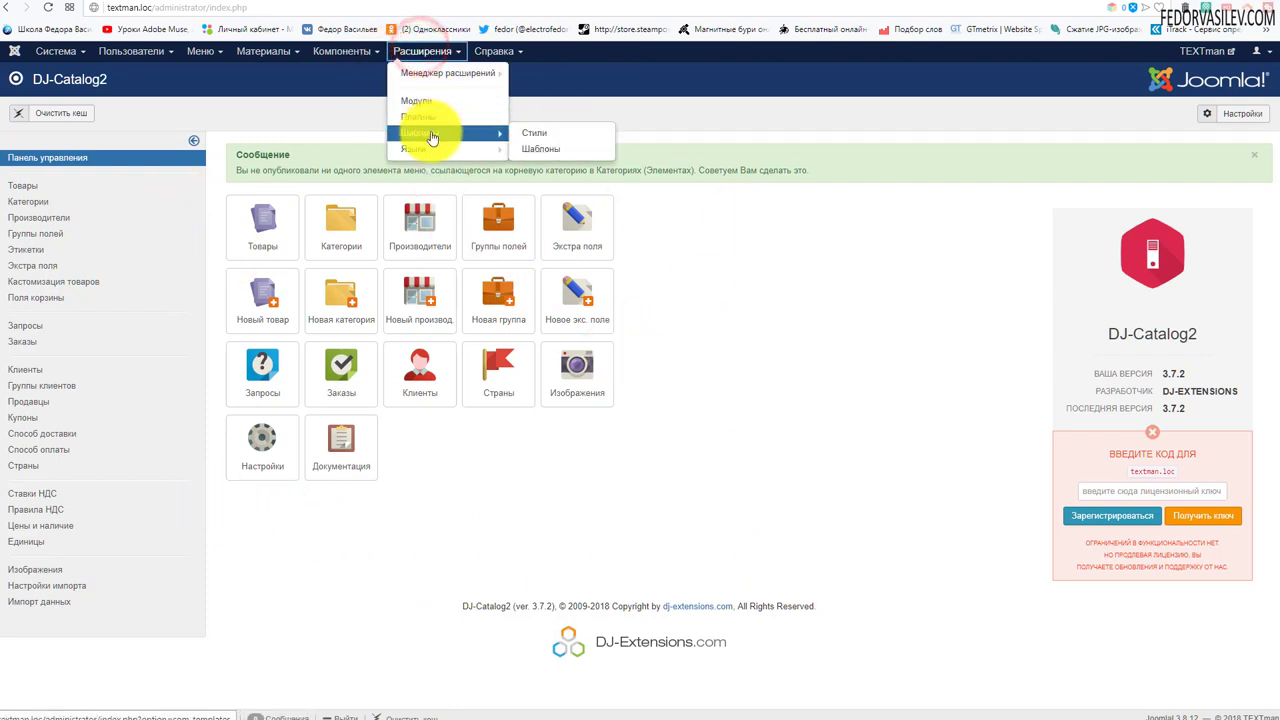
left_click(424, 134)
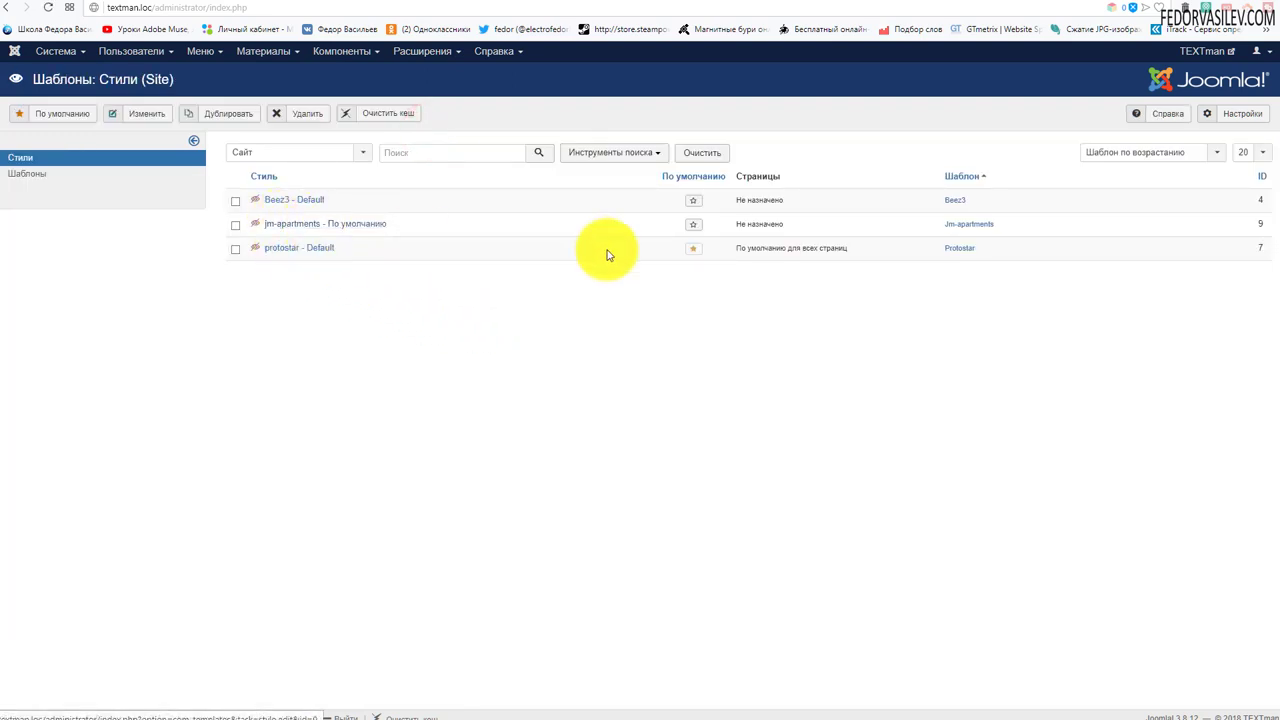
left_click(693, 224)
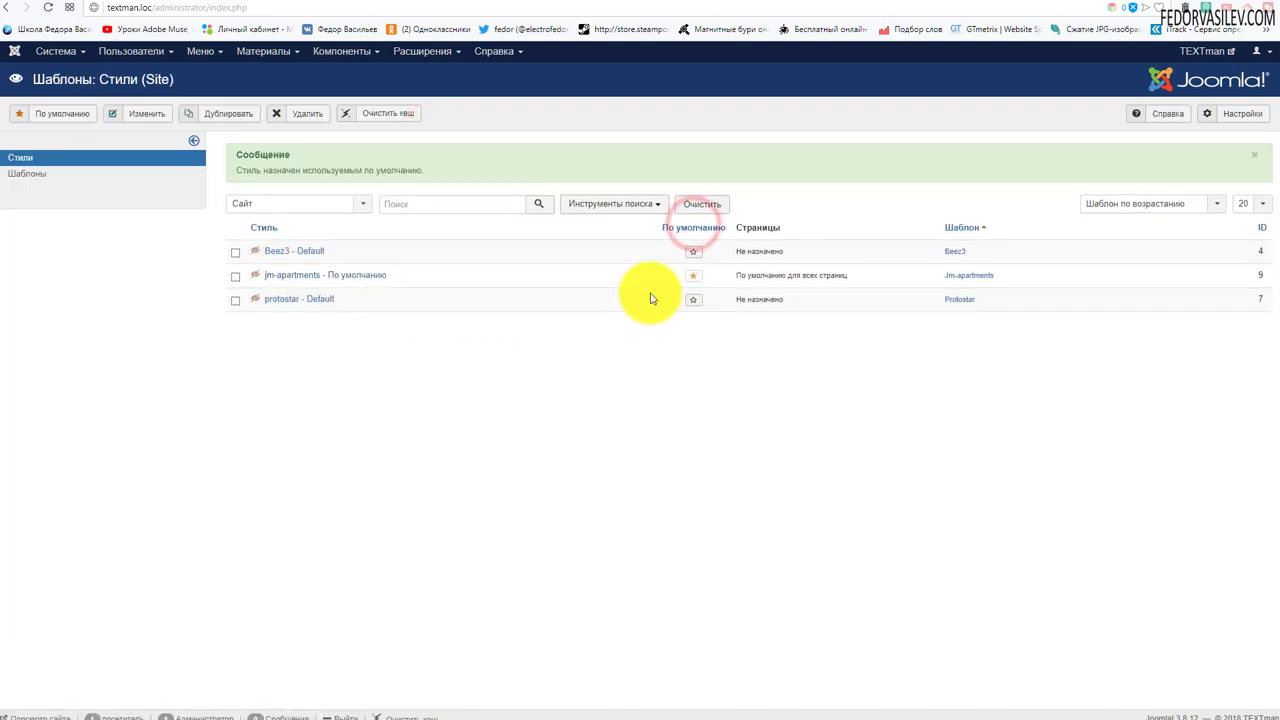
Step: Look over the details and menu assignment of the jm-apartments style and close it without saving
left_click(300, 276)
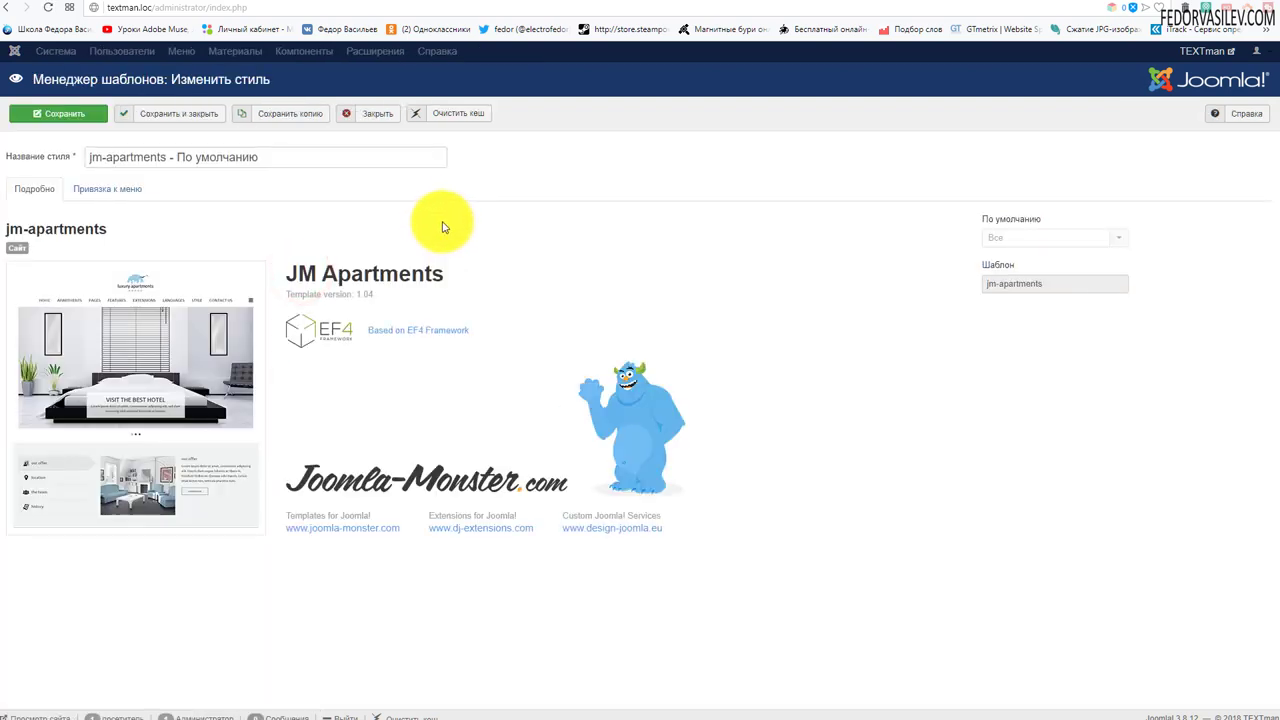
left_click(115, 191)
left_click(34, 190)
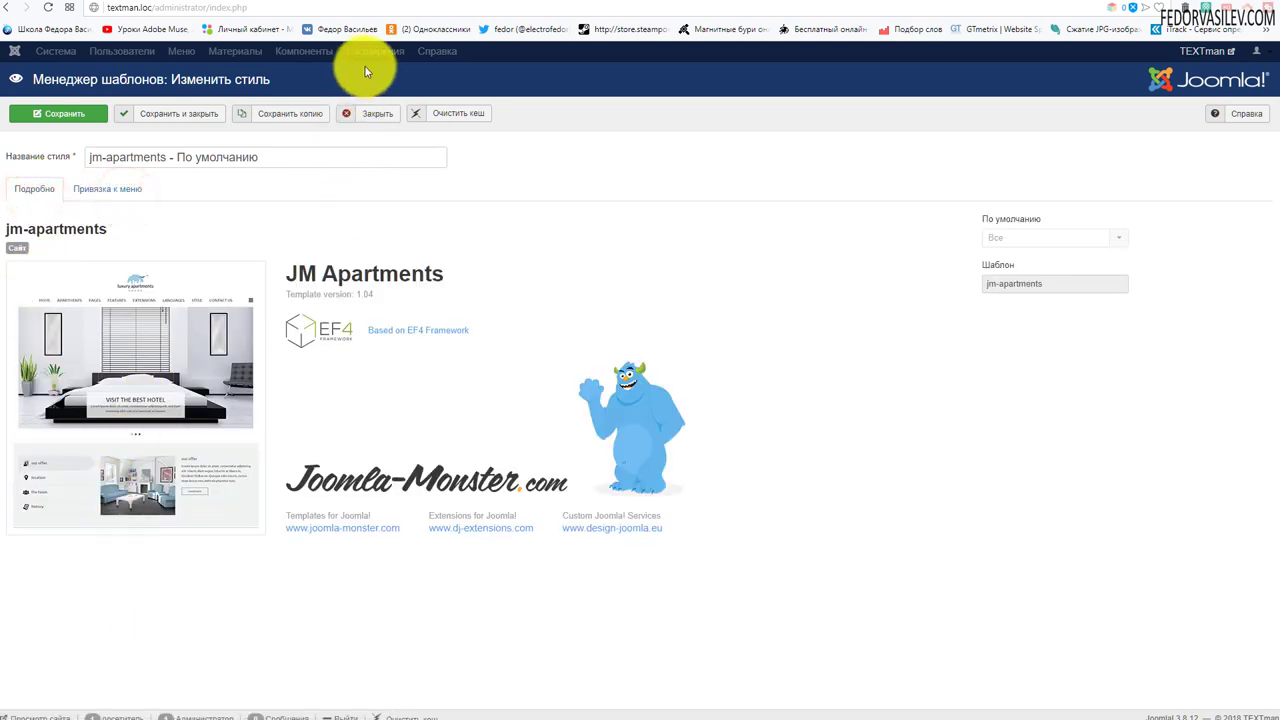
left_click(379, 113)
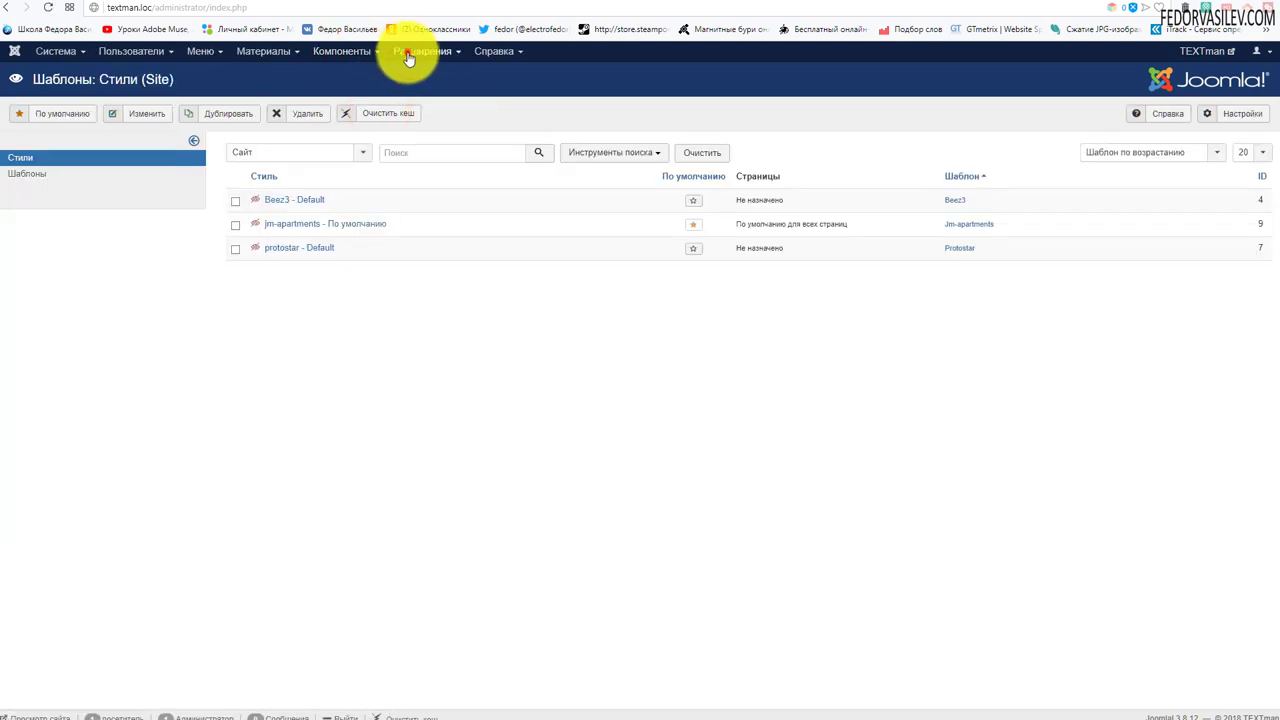
Step: Install the EF4 framework plugin from plg_EF4-framework.zip in the extension manager
left_click(421, 51)
mouse_move(449, 84)
left_click(520, 74)
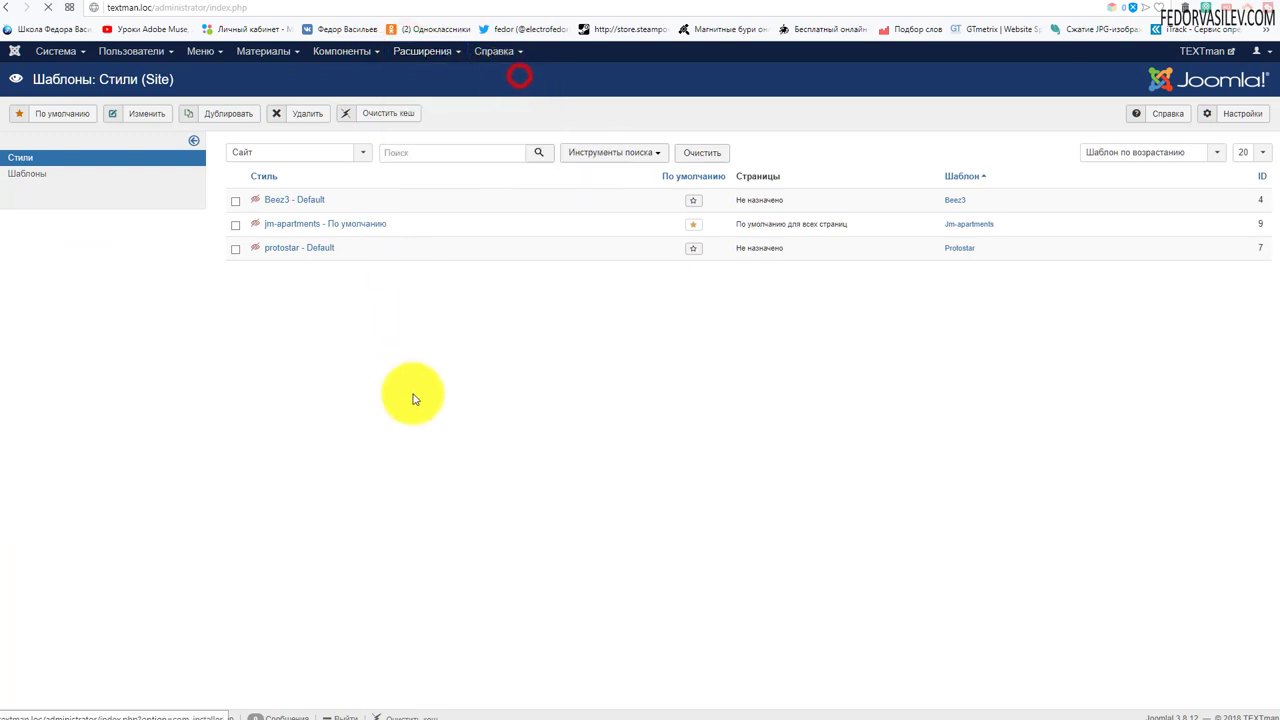
left_click(1080, 719)
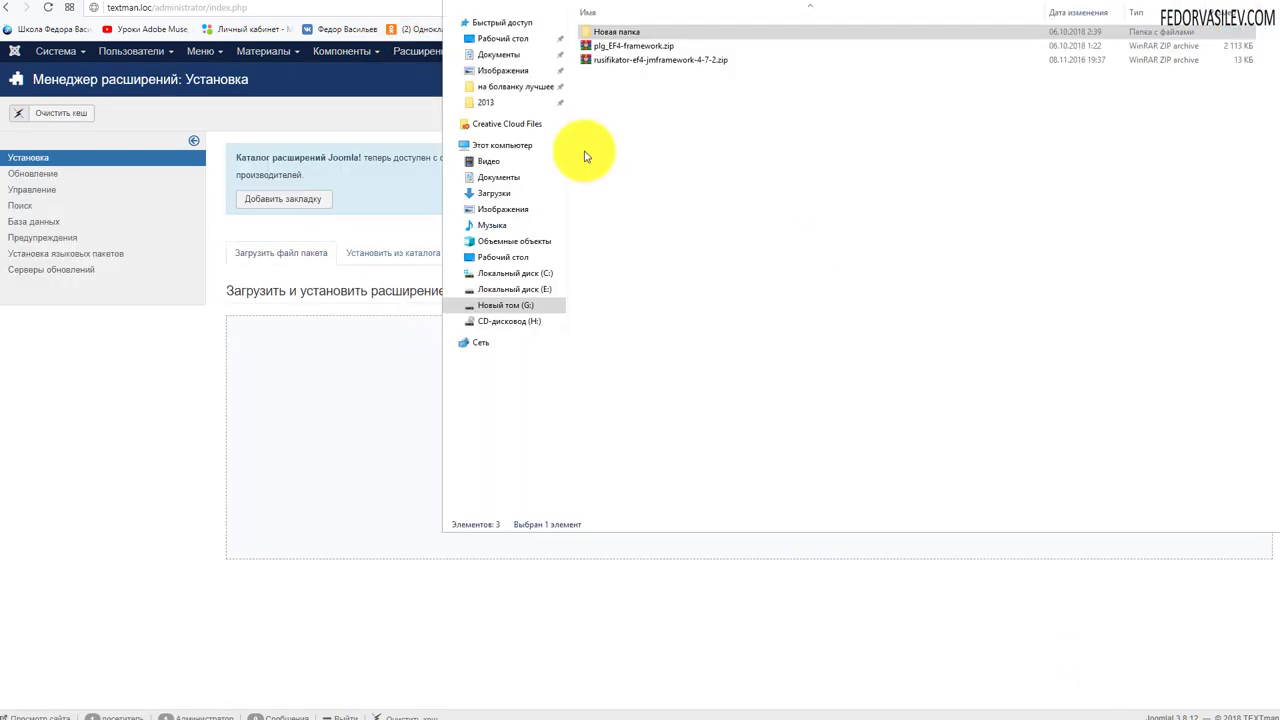
left_click(622, 46)
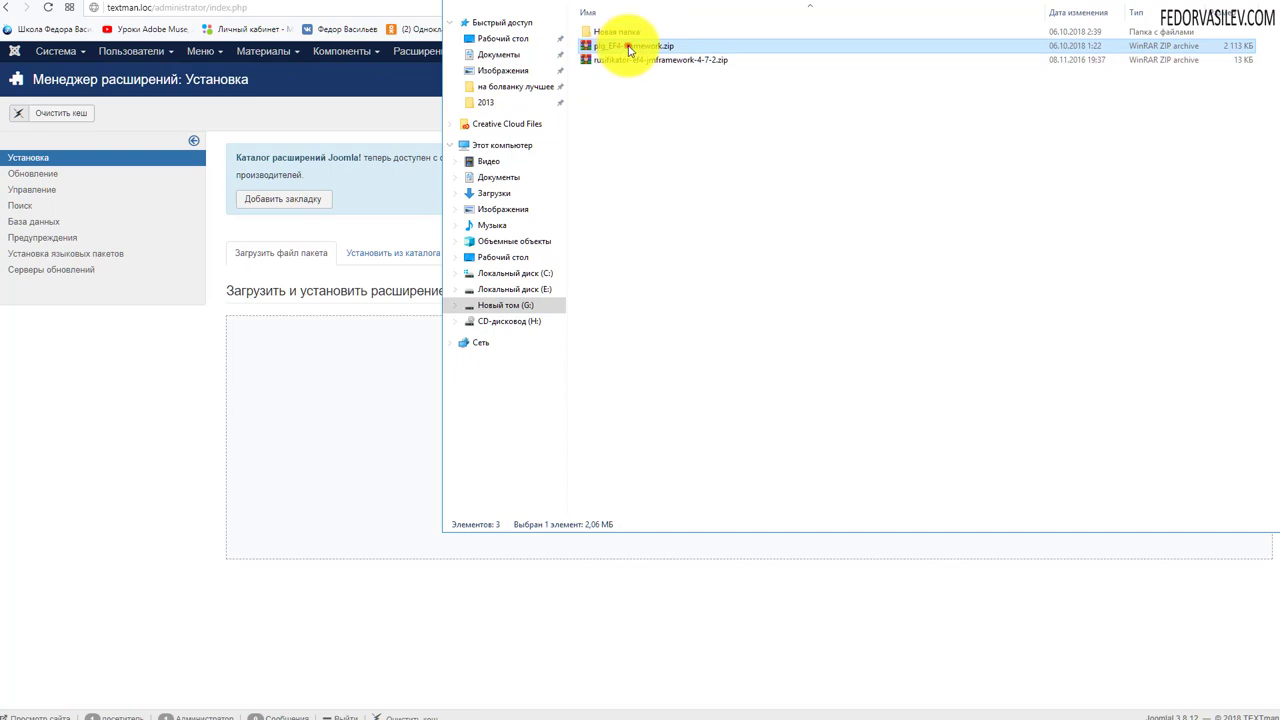
left_click_drag(622, 46, 340, 391)
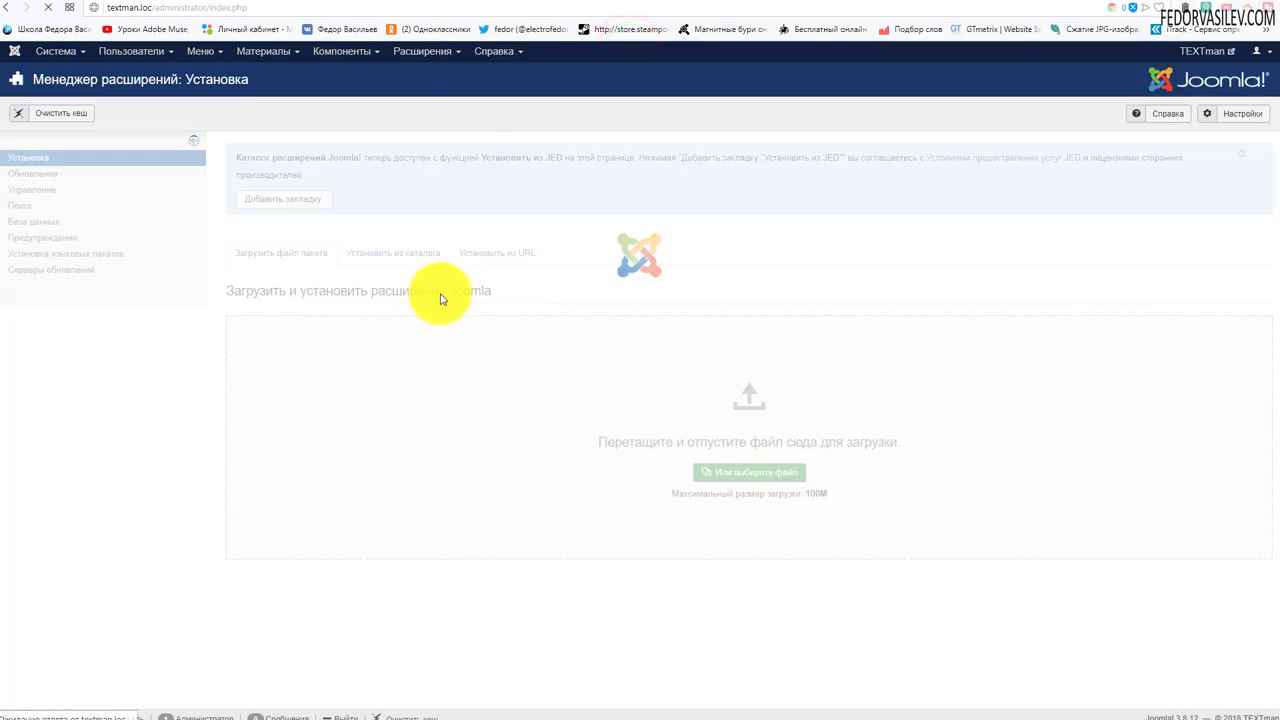
left_click_drag(347, 171, 314, 171)
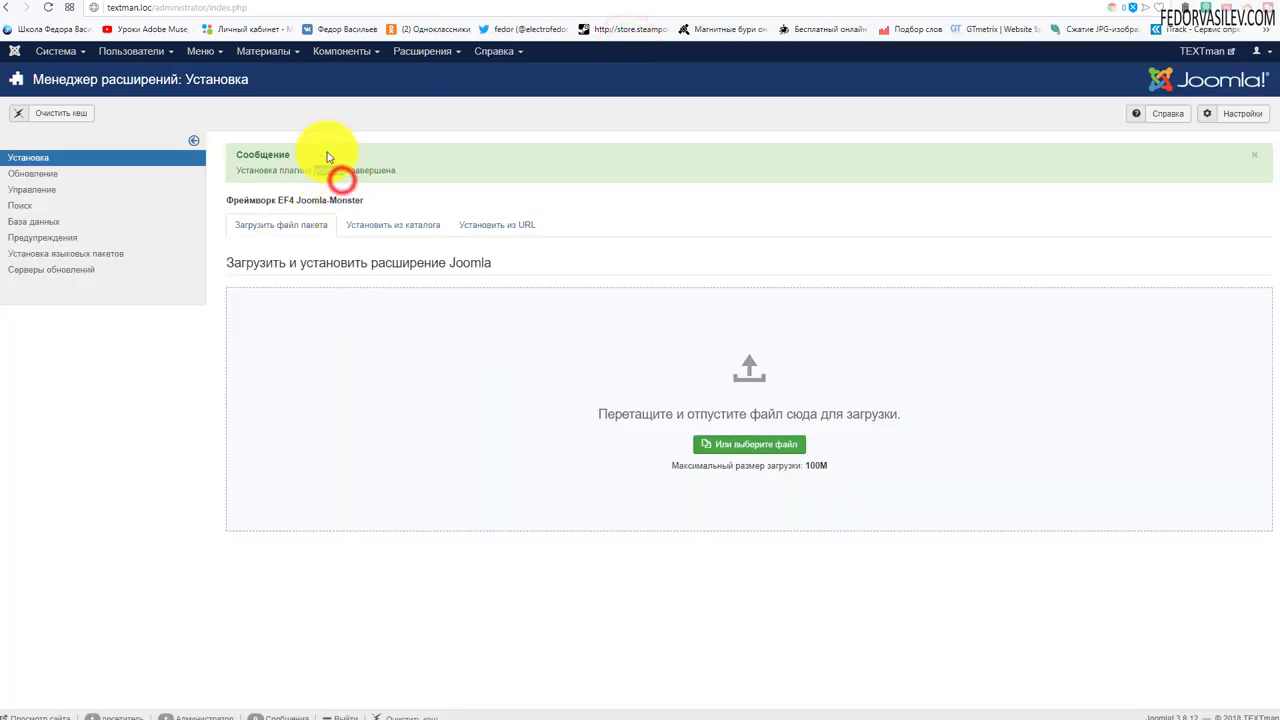
Step: Enable the EF4 Joomla-Monster framework plugin in the plugin manager, then save and close it
left_click(423, 51)
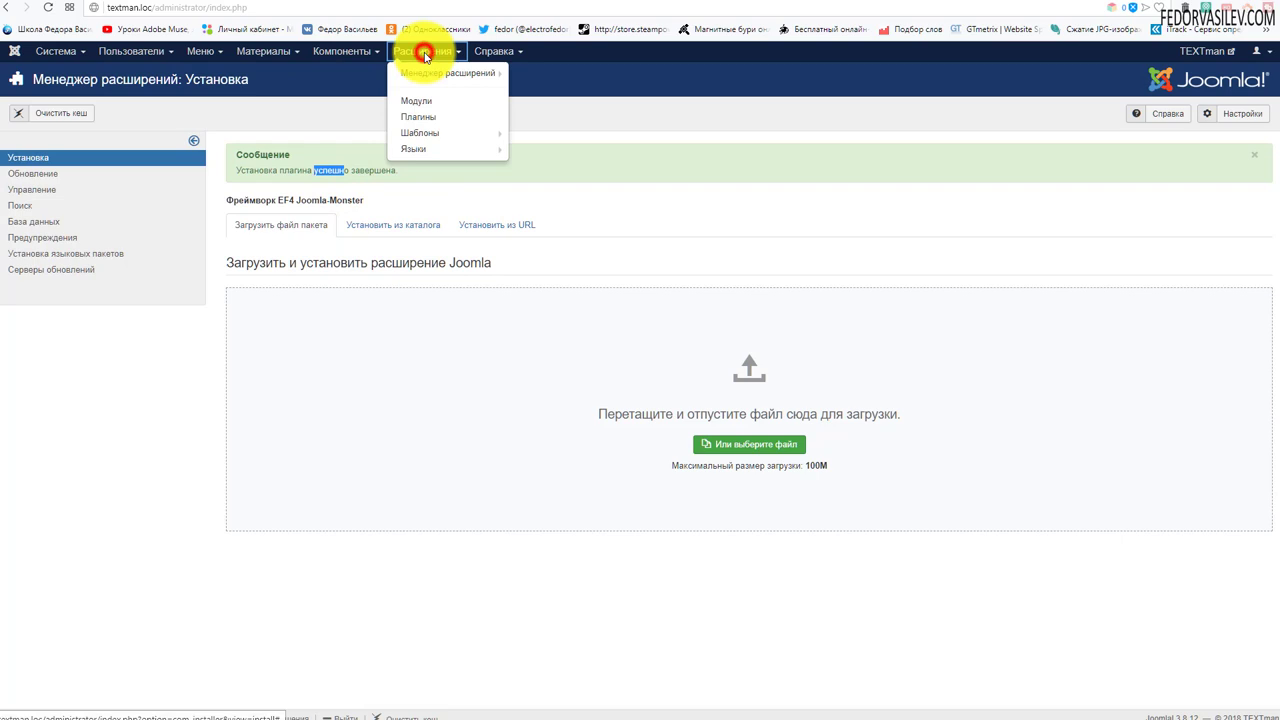
left_click(440, 116)
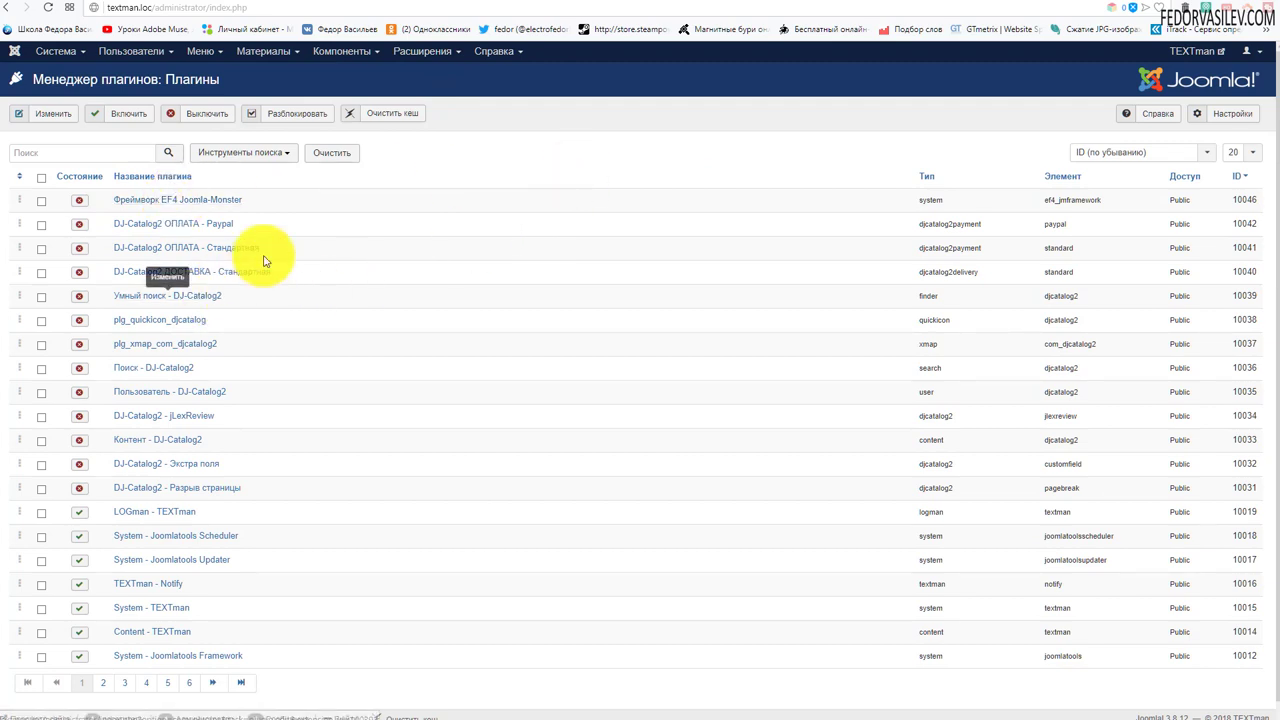
left_click_drag(255, 490, 96, 214)
left_click(565, 148)
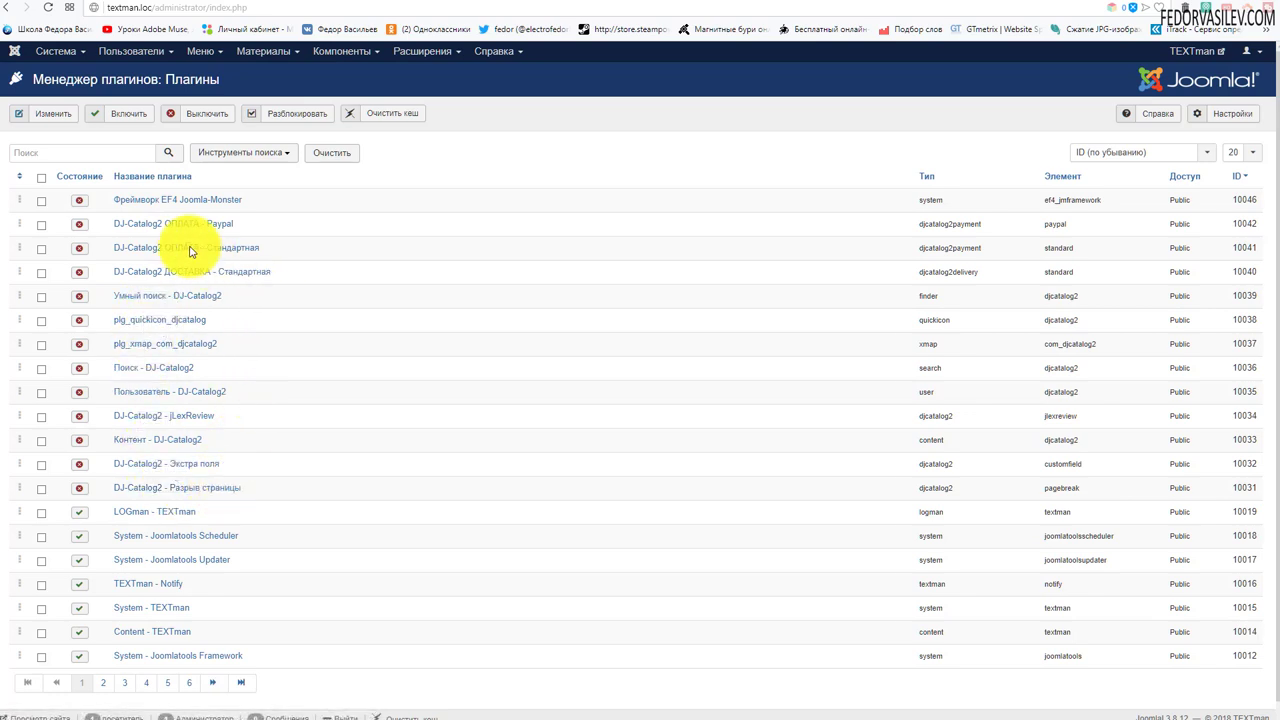
left_click(137, 200)
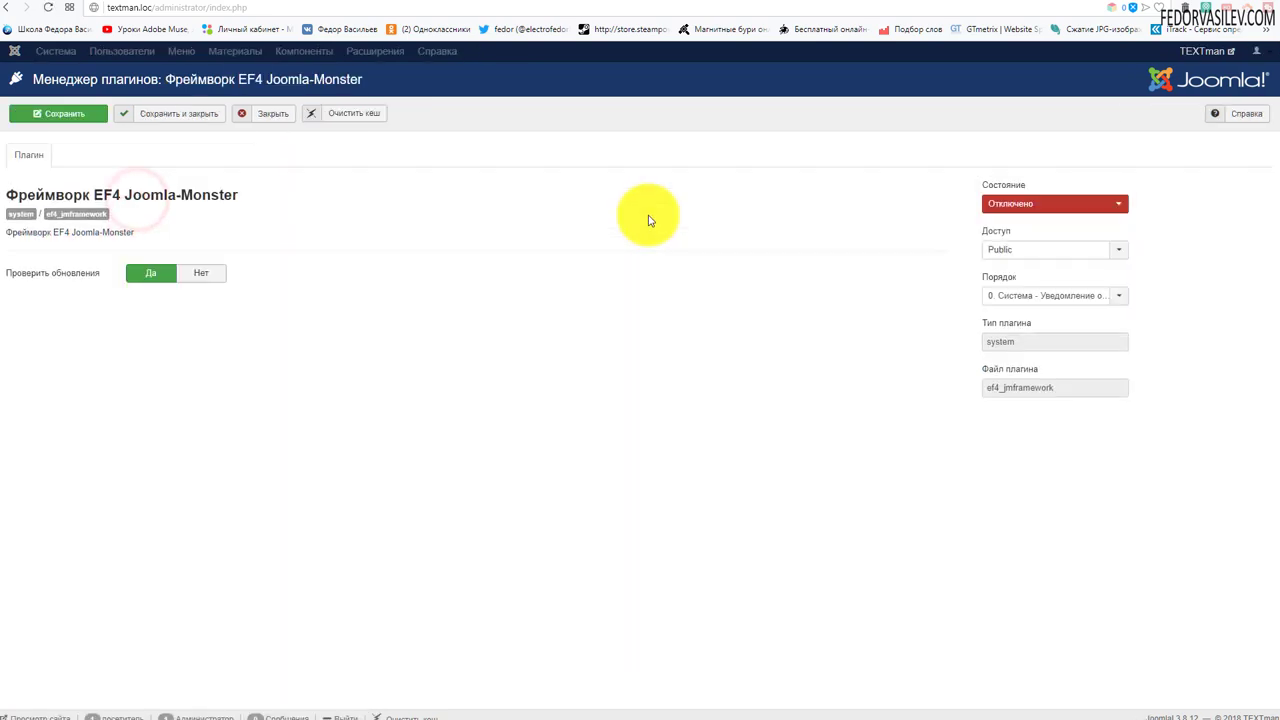
left_click(993, 205)
left_click(994, 218)
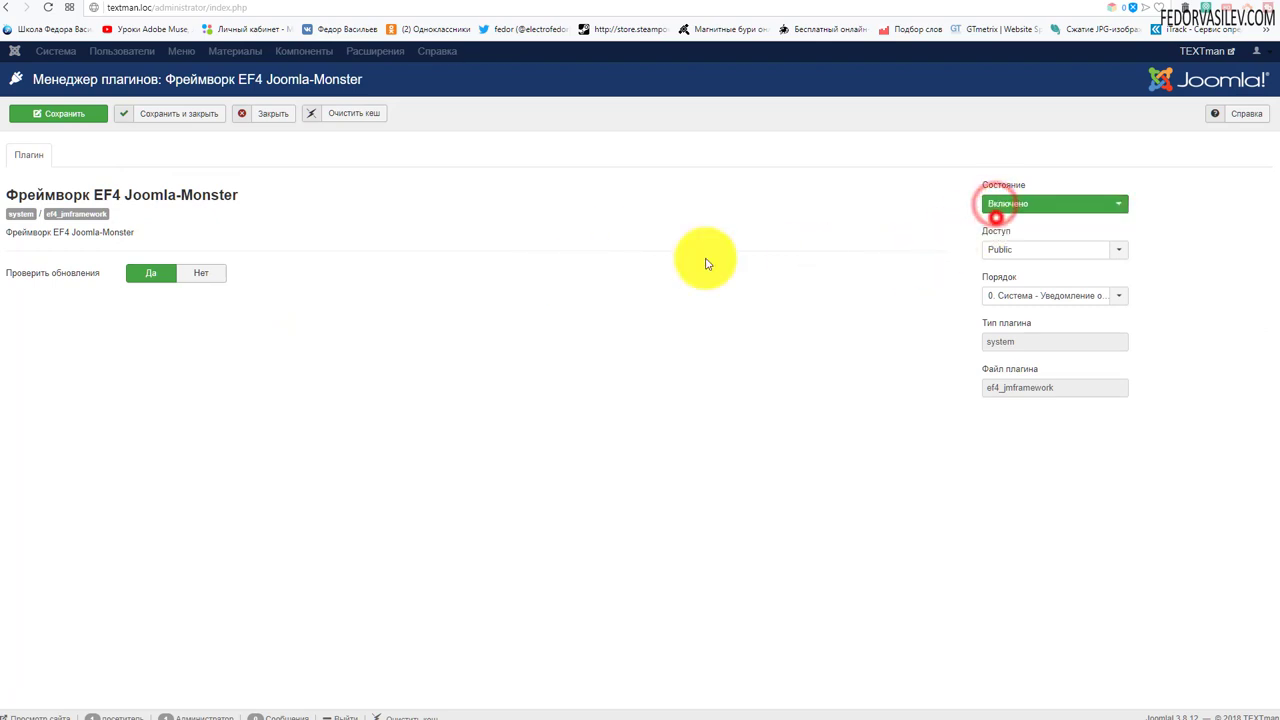
left_click(208, 118)
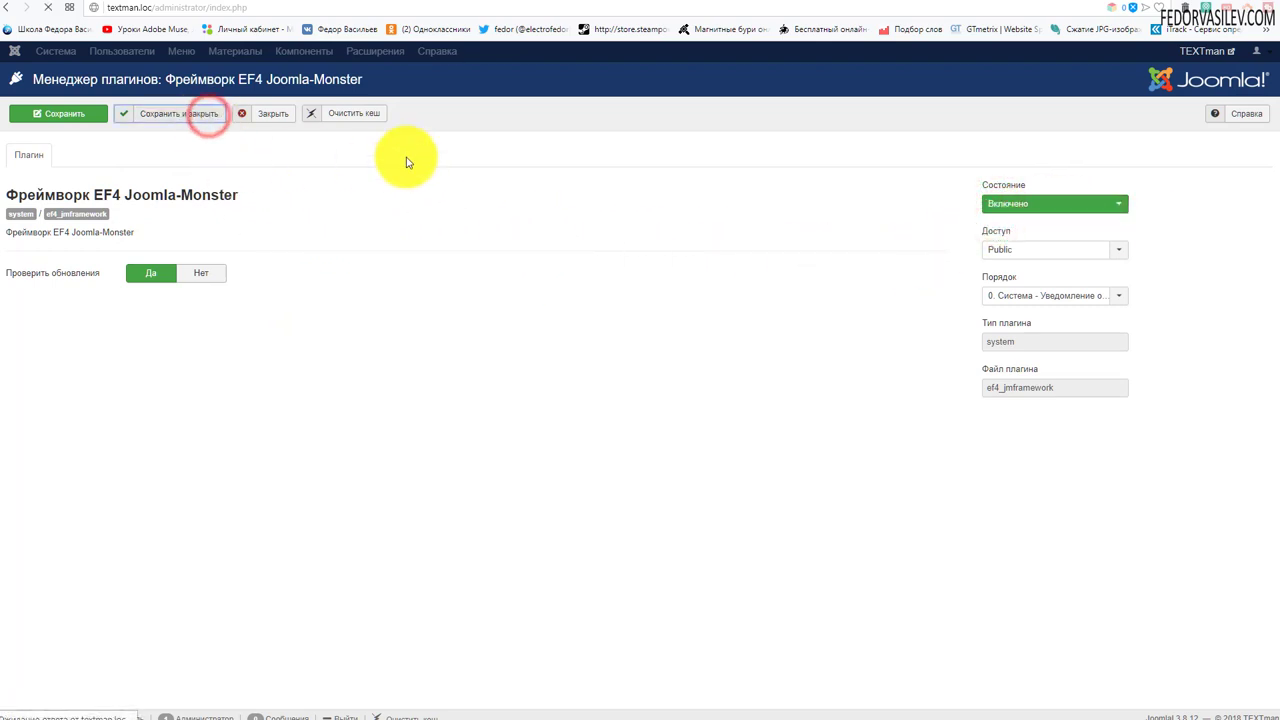
Step: Open the jm-apartments template style and look through its basic settings, from logo and favicon to off-canvas, error page and layout
left_click(420, 51)
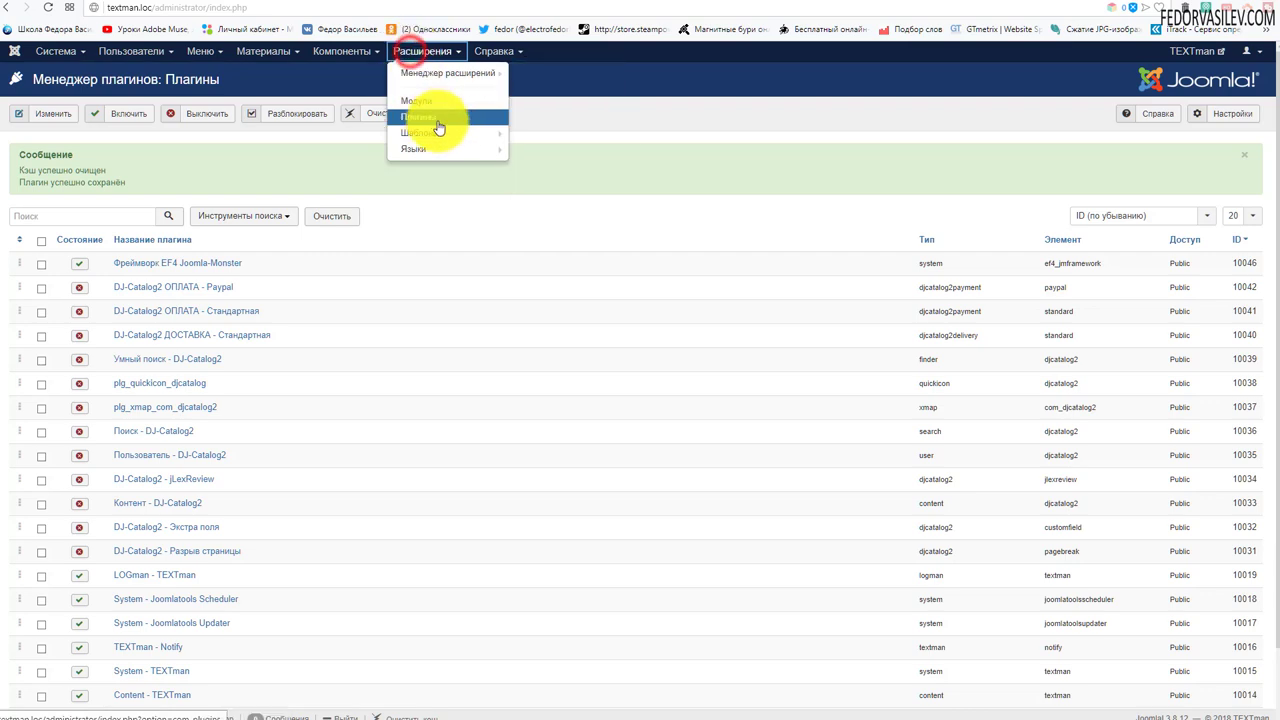
left_click(437, 134)
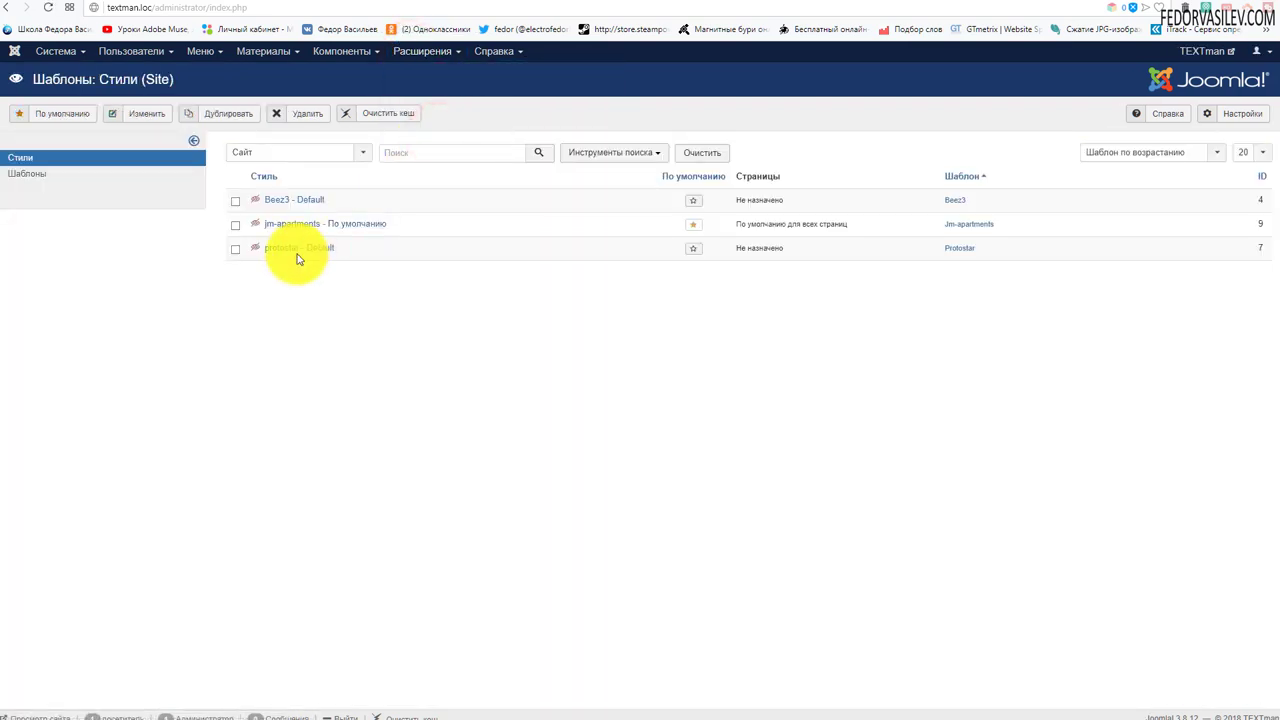
left_click(287, 224)
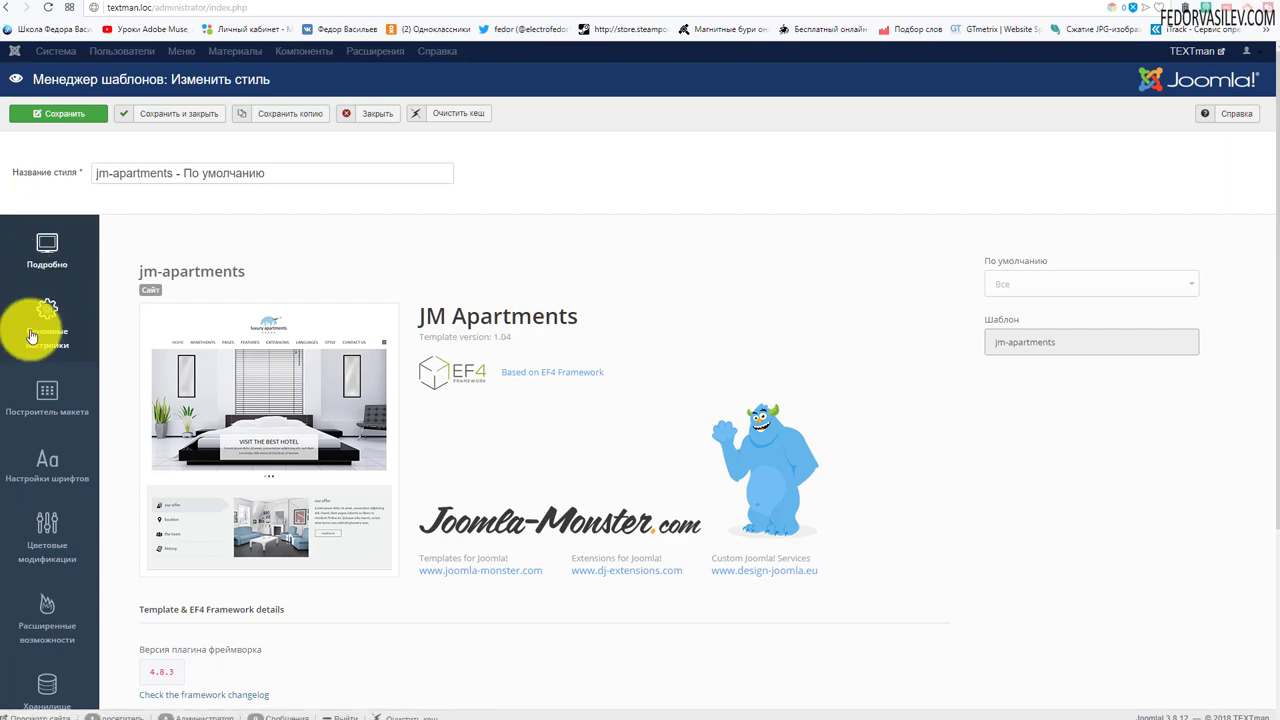
scroll(36, 332, "down", 3)
scroll(43, 306, "up", 3)
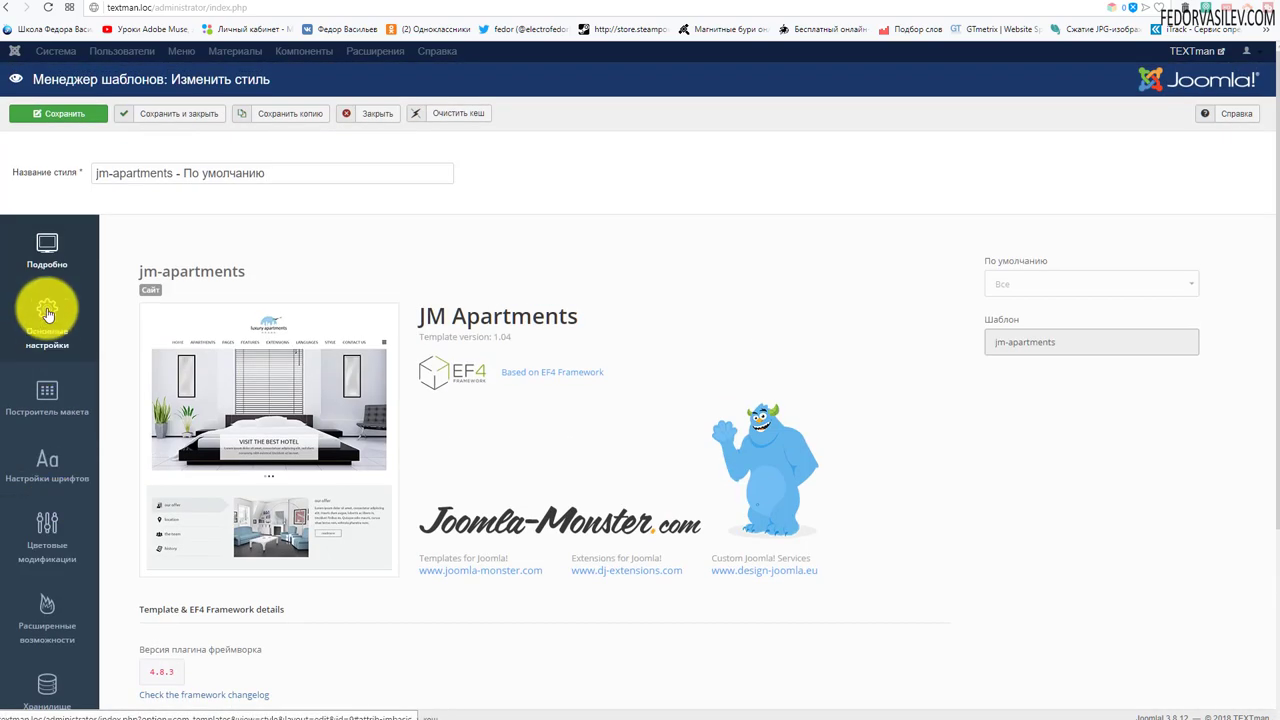
left_click(42, 335)
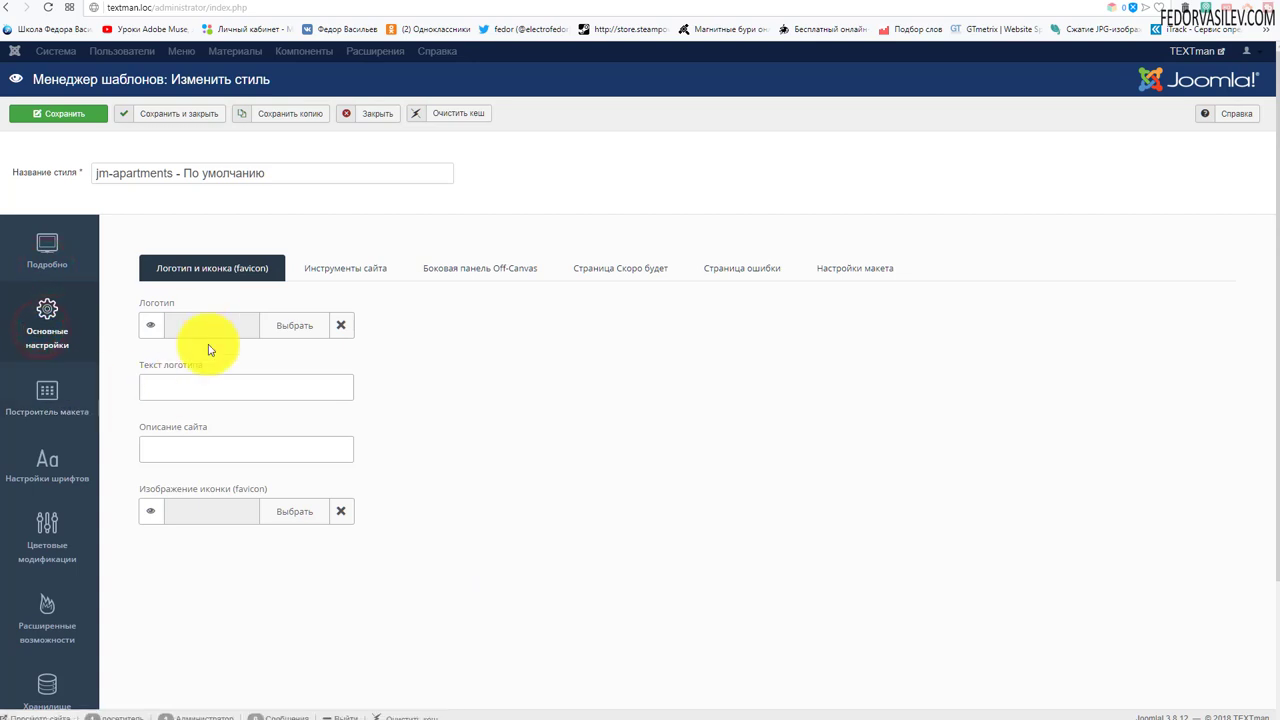
scroll(208, 346, "down", 2)
scroll(59, 314, "up", 2)
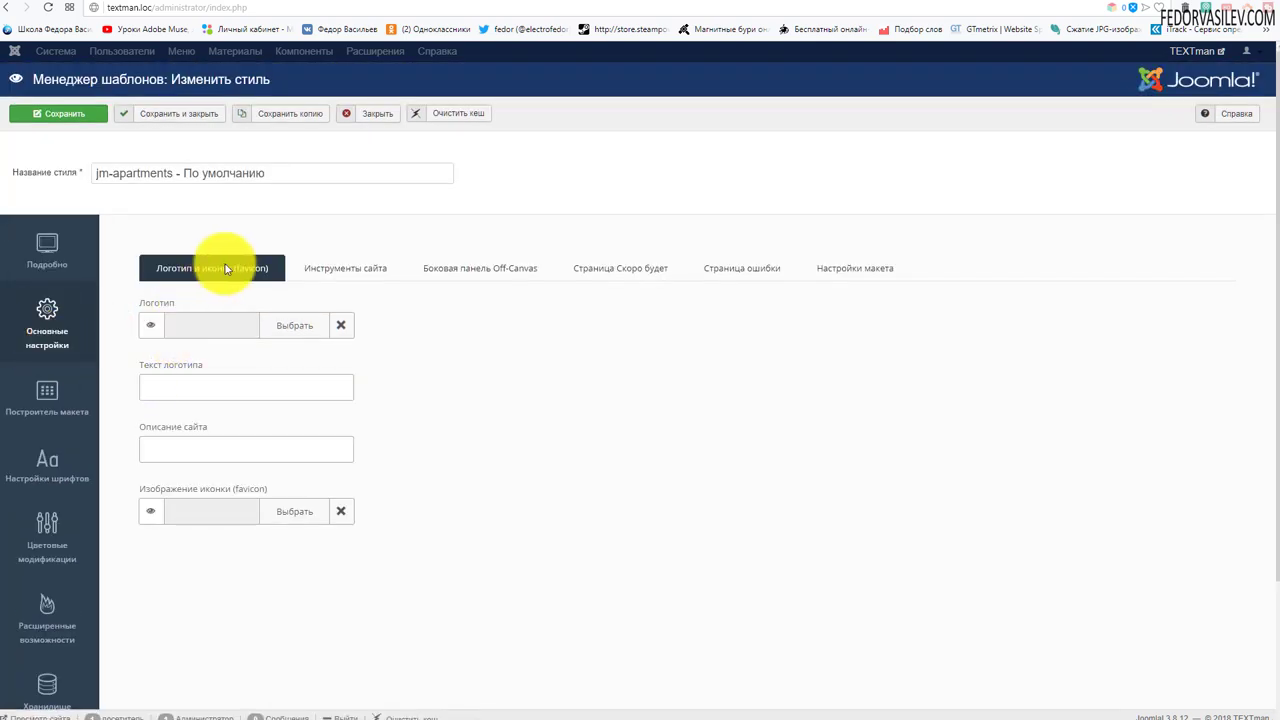
left_click(361, 272)
left_click(457, 268)
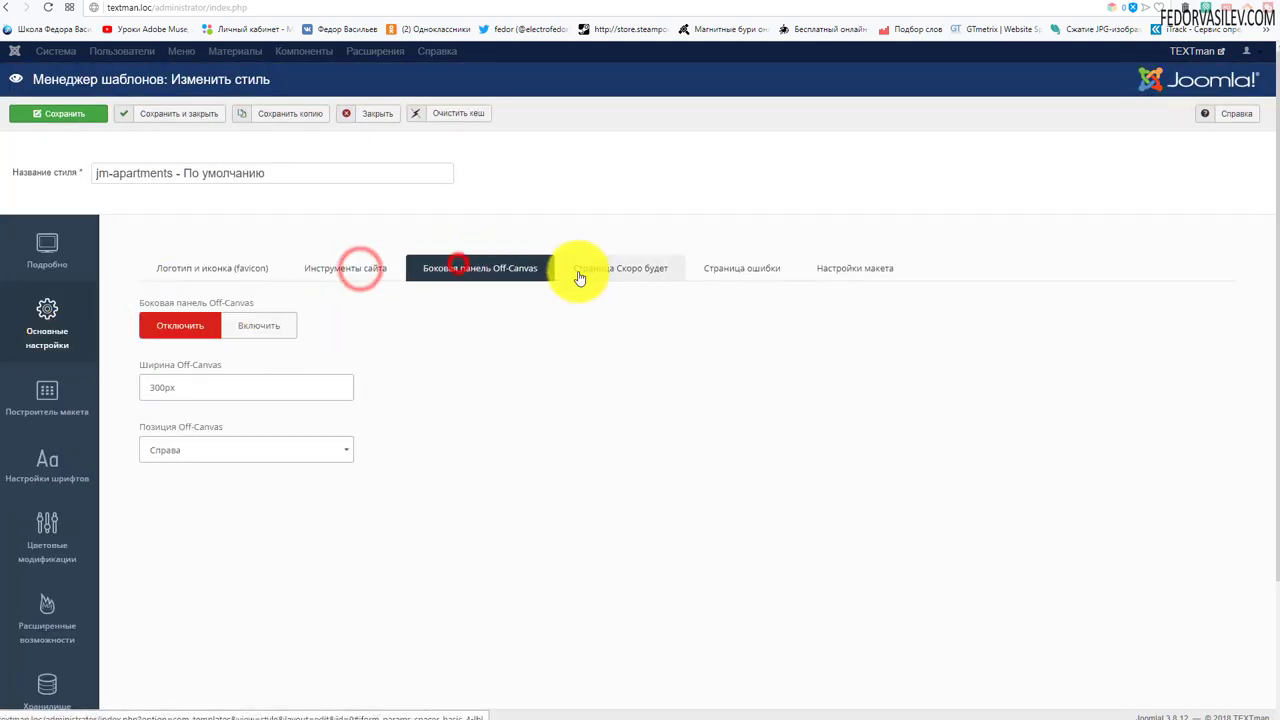
left_click(588, 272)
left_click(762, 274)
left_click(855, 270)
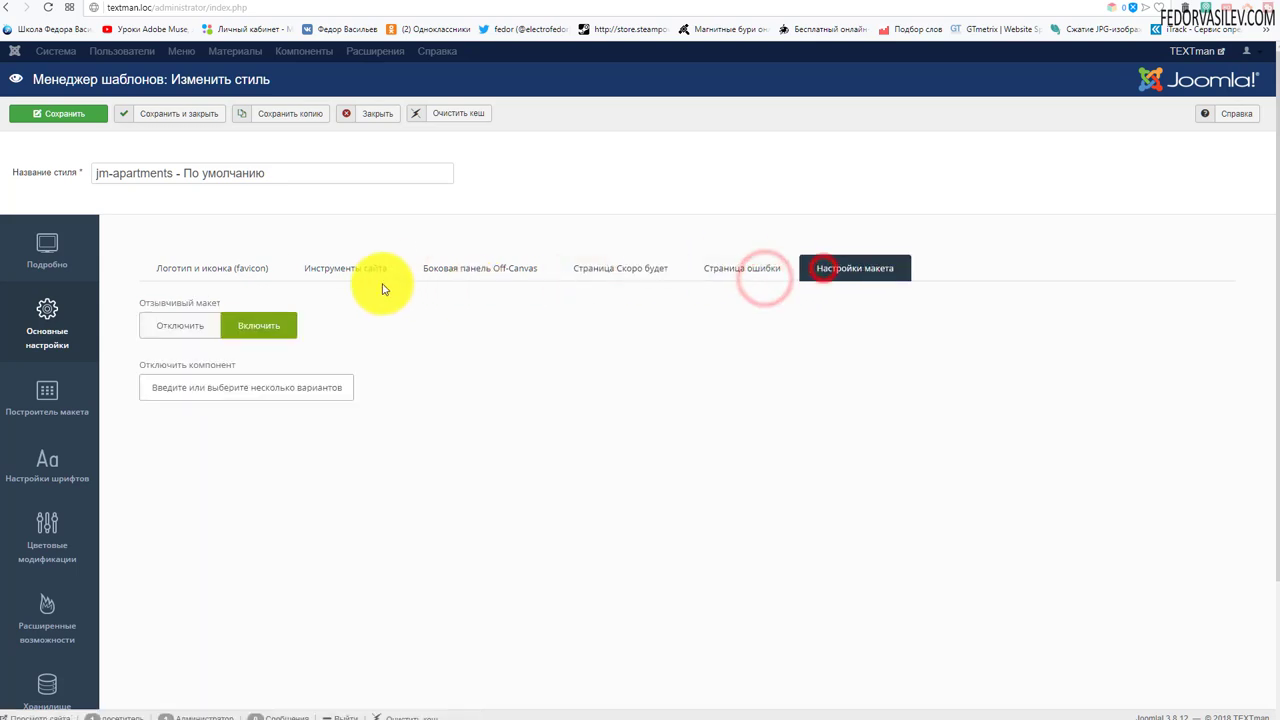
left_click(379, 268)
left_click(243, 272)
Step: Look over the layout builder and the font settings for base font, horizontal menu and module titles
left_click(60, 392)
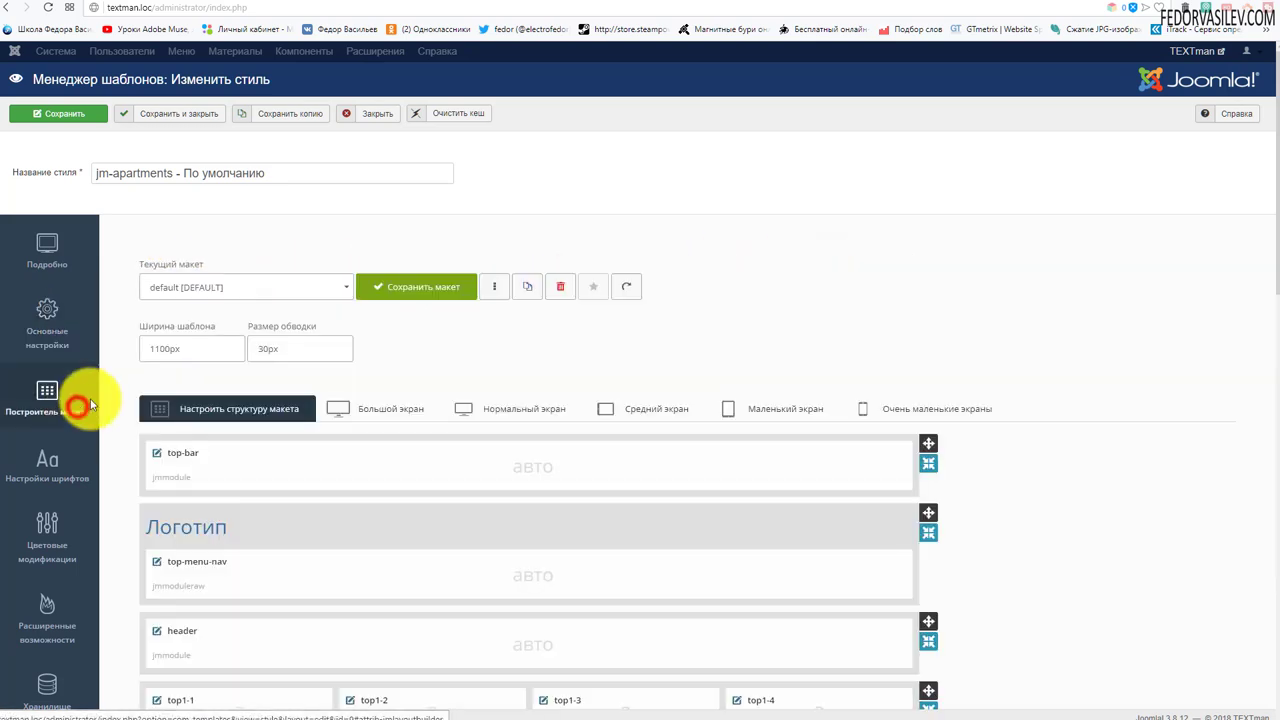
scroll(268, 297, "down", 3)
scroll(265, 300, "up", 3)
left_click(55, 398)
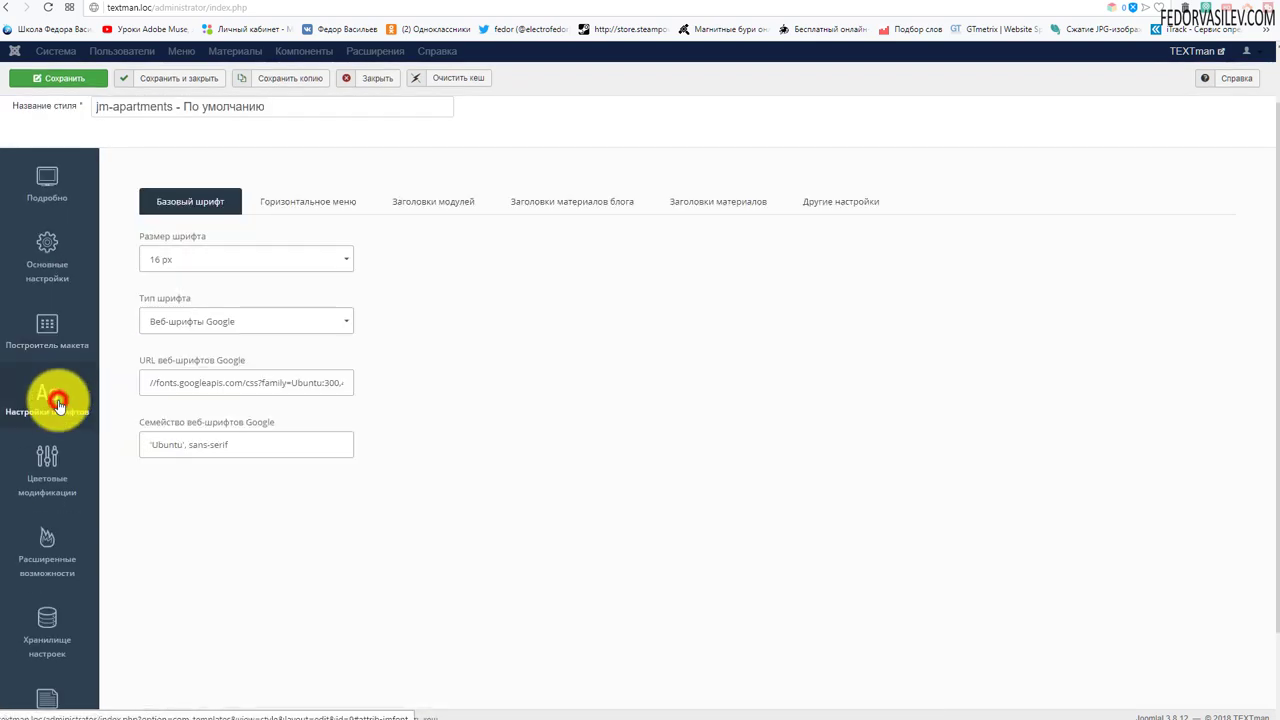
left_click(283, 201)
left_click(433, 201)
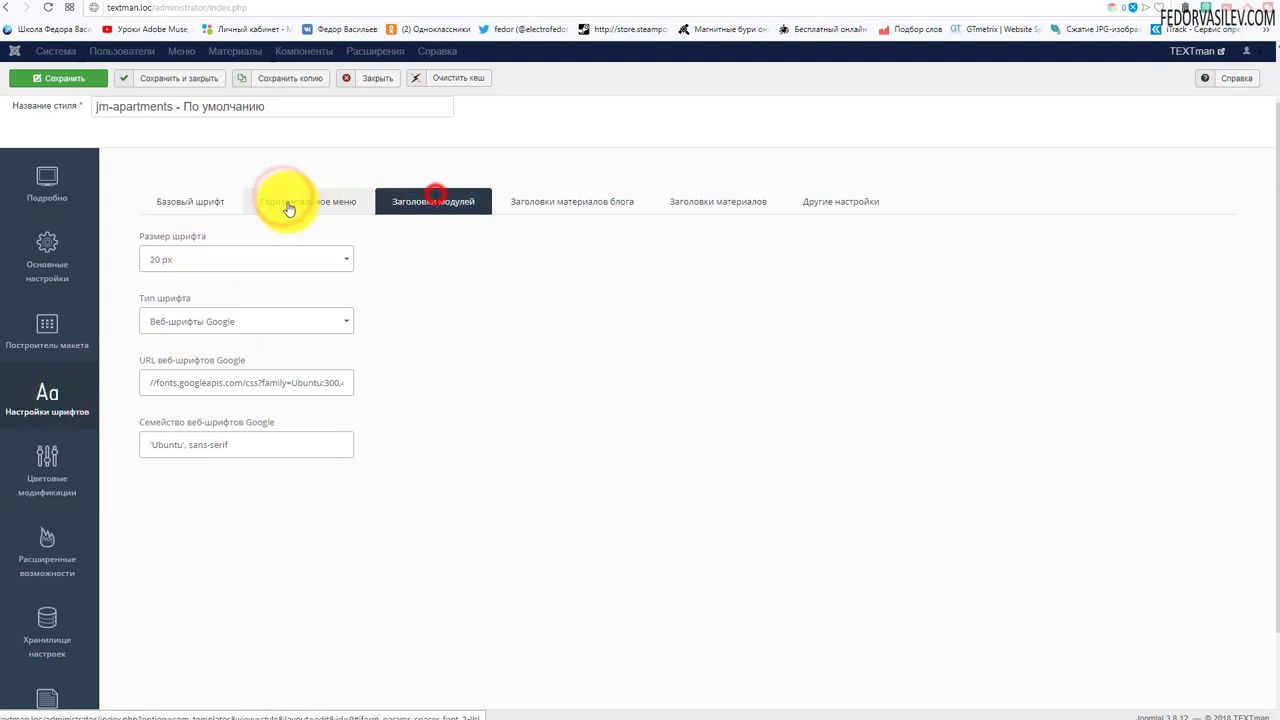
left_click(228, 201)
scroll(138, 333, "down", 1)
Step: Look over the color modifications and the advanced features with the theme customizer options
left_click(52, 352)
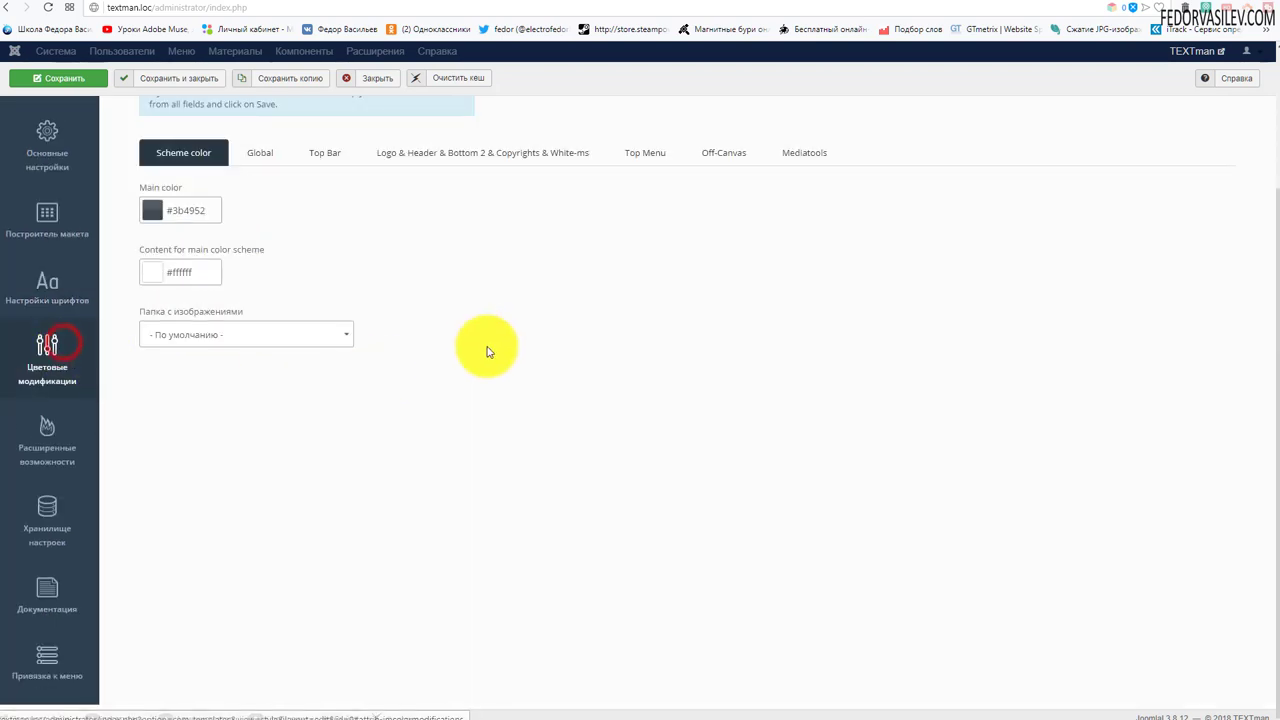
scroll(300, 345, "up", 2)
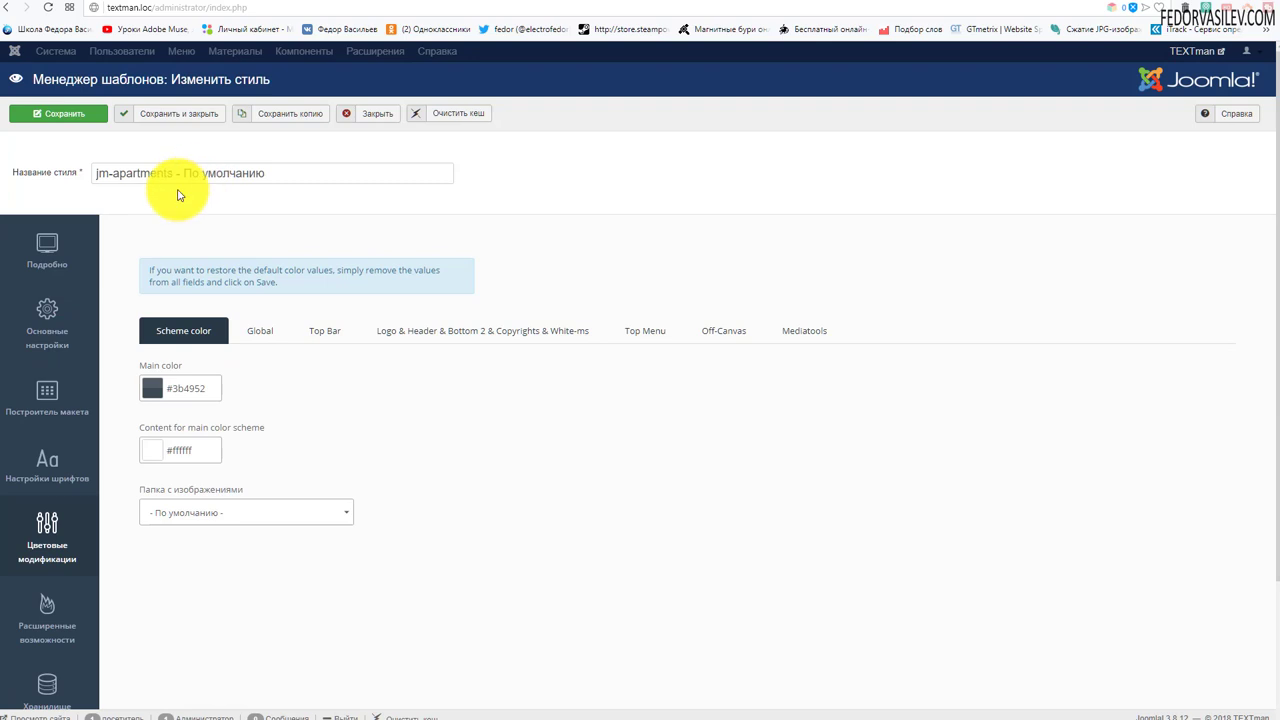
scroll(140, 368, "down", 2)
left_click(55, 438)
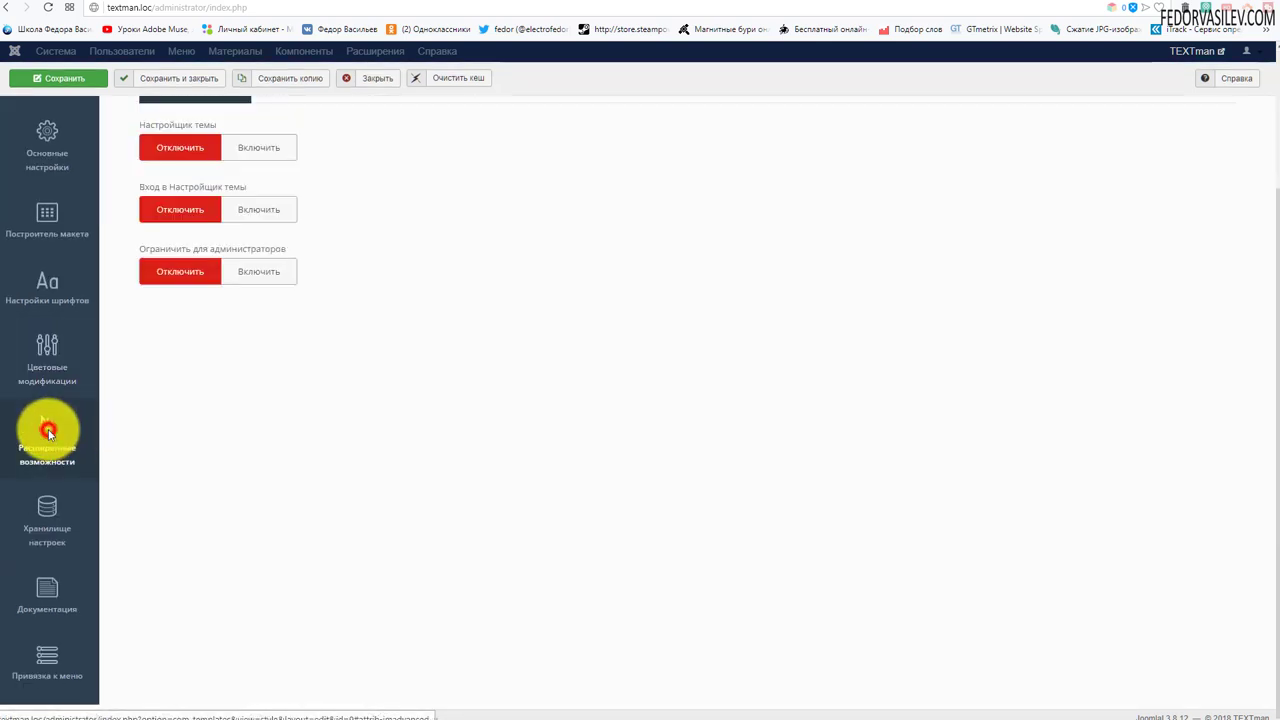
scroll(343, 309, "up", 2)
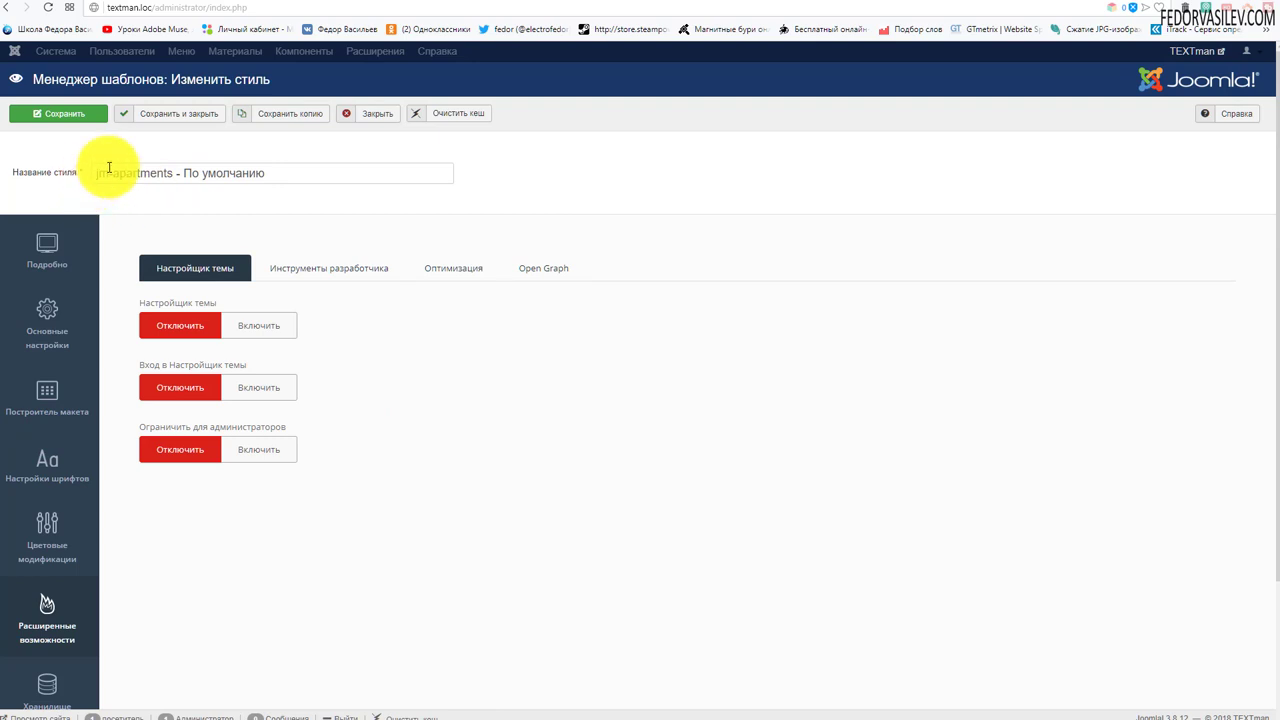
Step: Look over the advanced features of the jm-apartments style, including theme customizer, developer tools, optimization and Open Graph, plus the template and framework details
left_click_drag(604, 372, 535, 375)
left_click(565, 258)
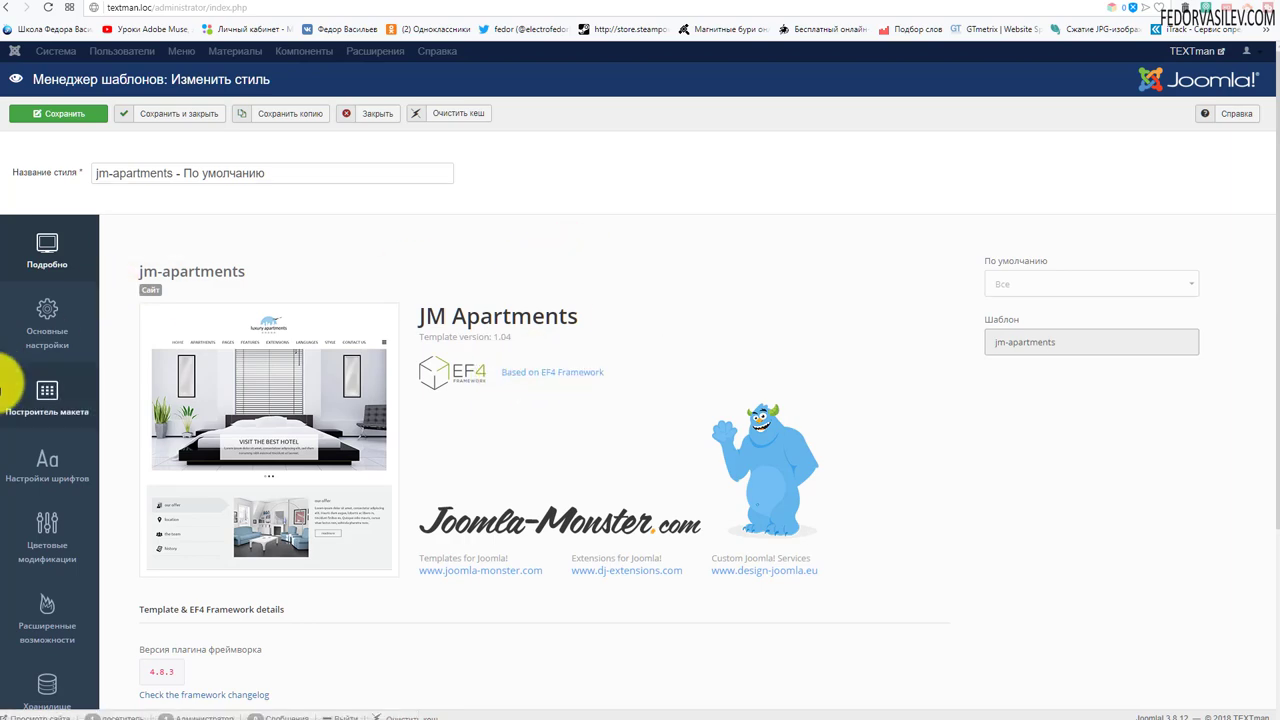
scroll(50, 400, "down", 3)
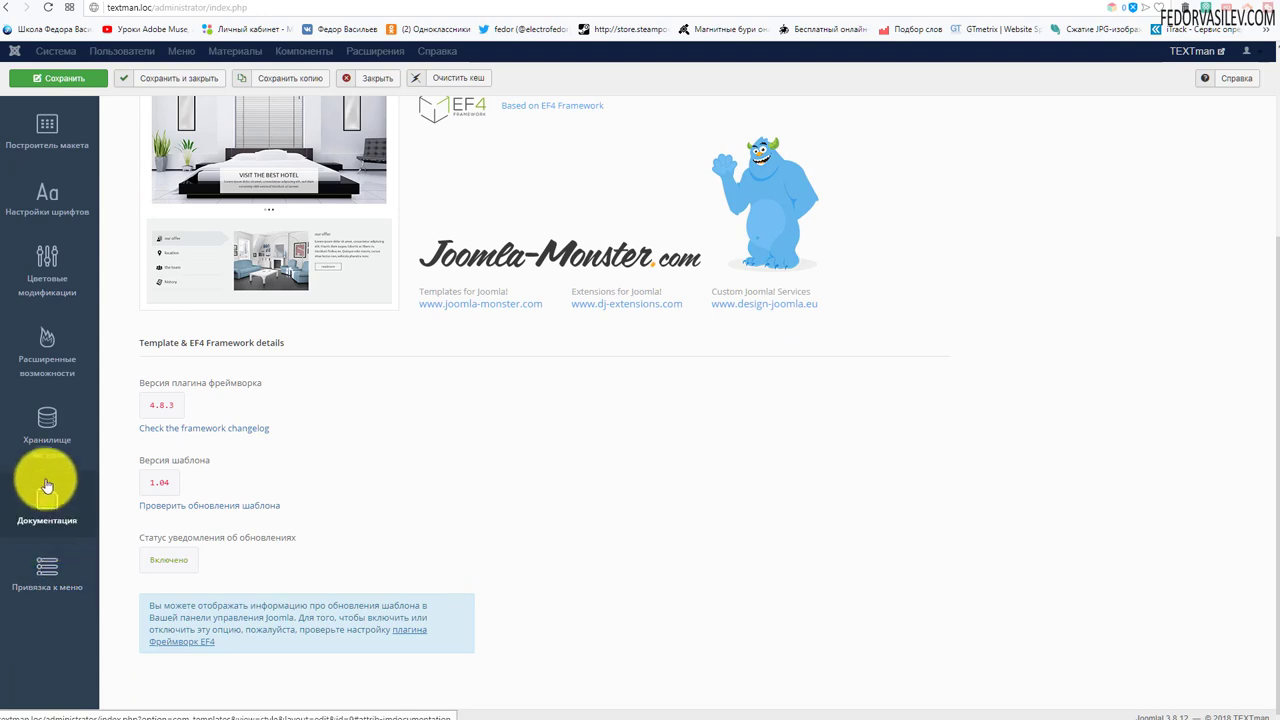
left_click(52, 362)
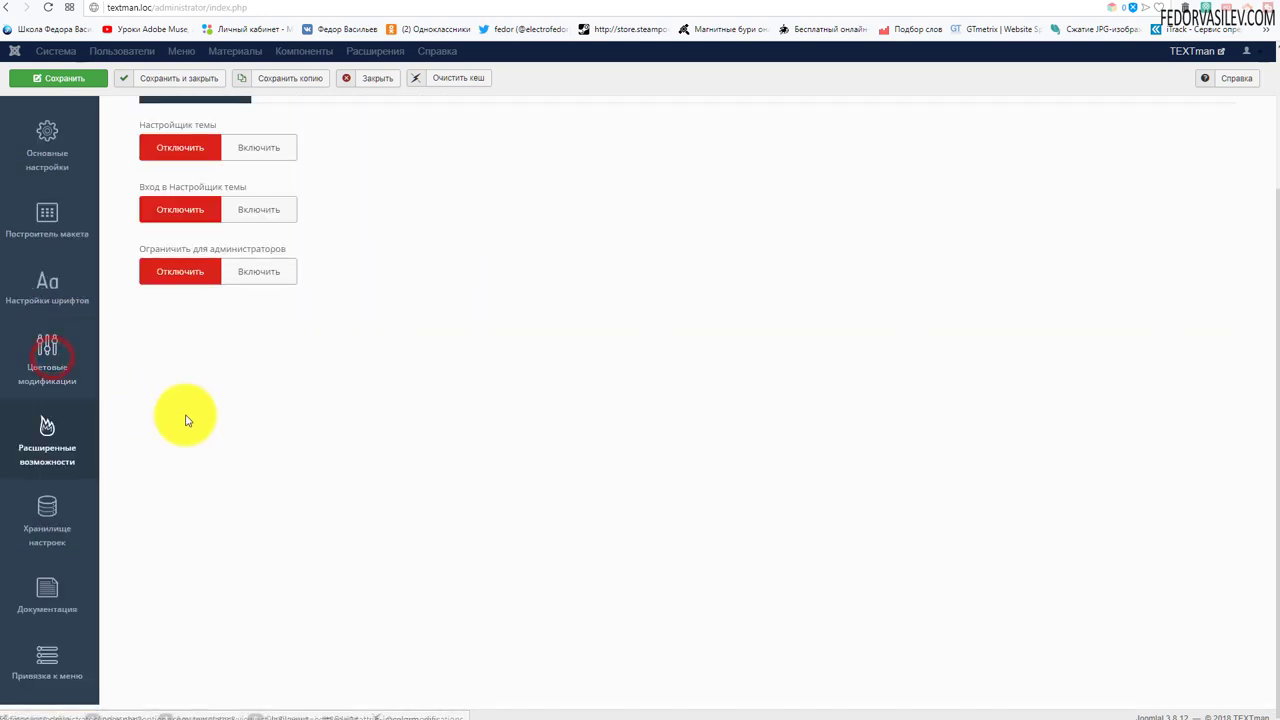
scroll(180, 420, "up", 3)
left_click(278, 271)
left_click(462, 271)
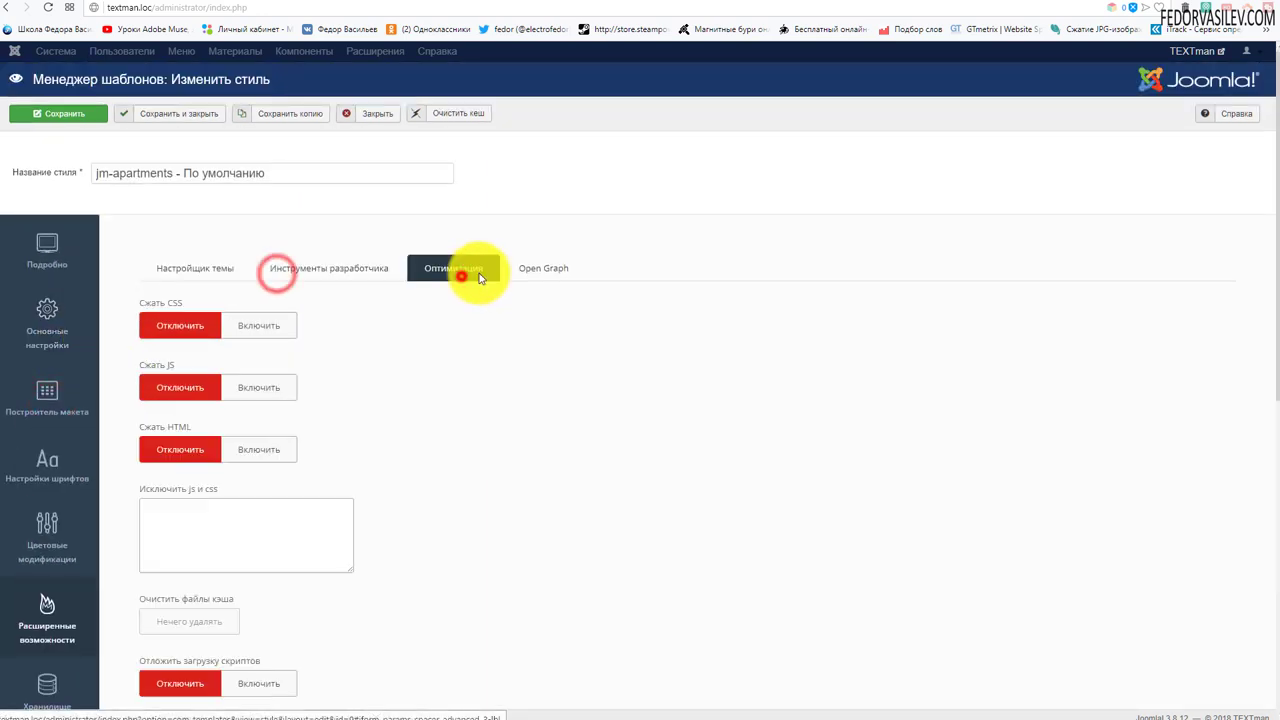
left_click(187, 270)
scroll(79, 318, "down", 3)
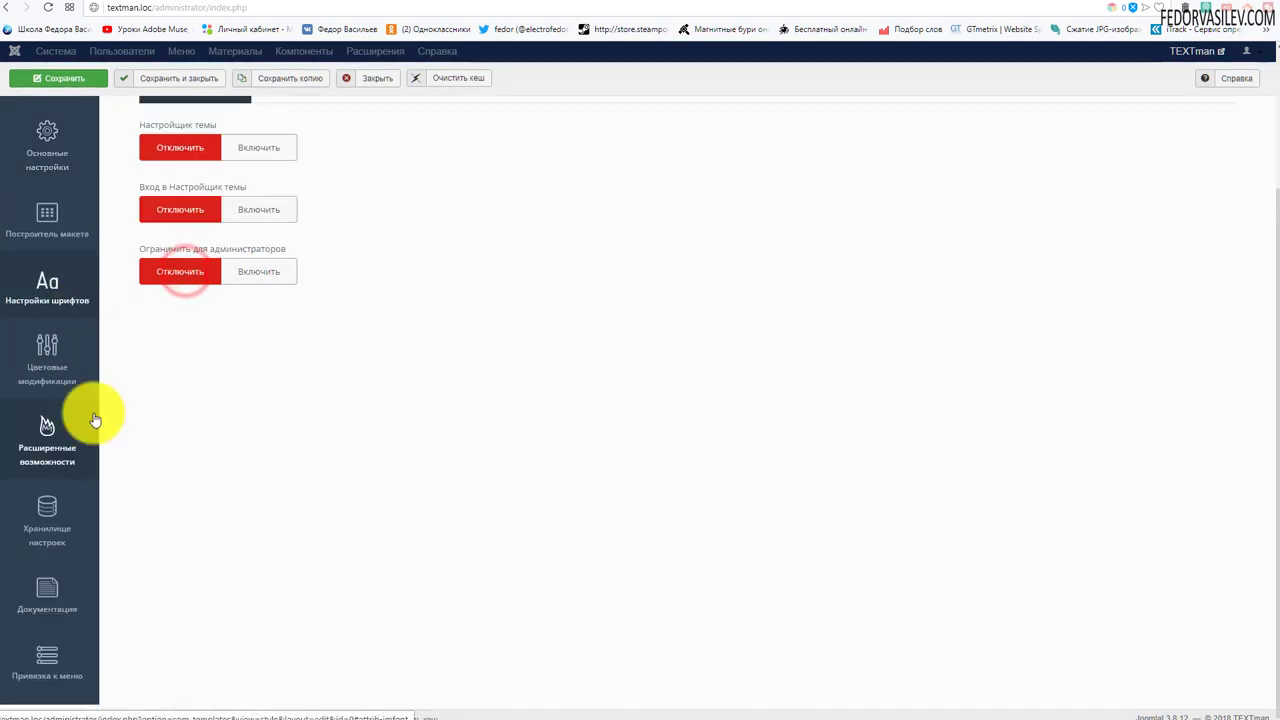
Step: Look through the style's settings storage, documentation and menu assignment sections, then its details
left_click(51, 518)
left_click(63, 598)
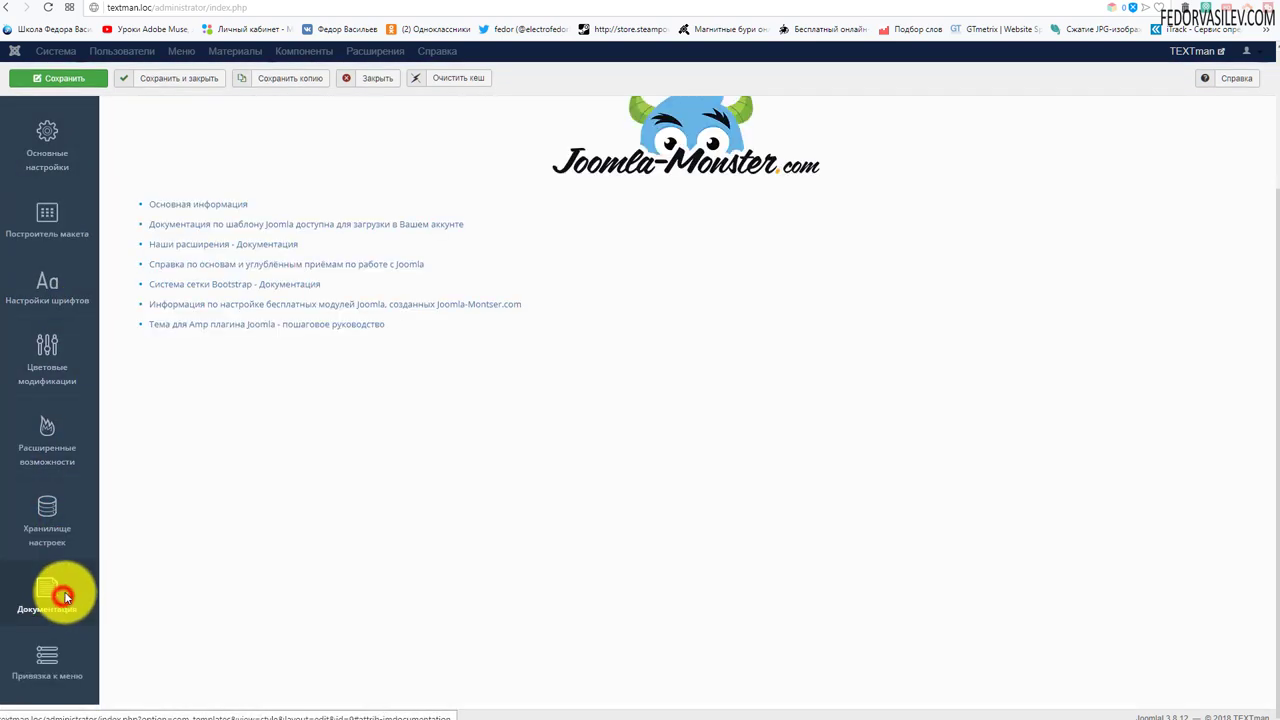
left_click(46, 650)
scroll(94, 492, "up", 2)
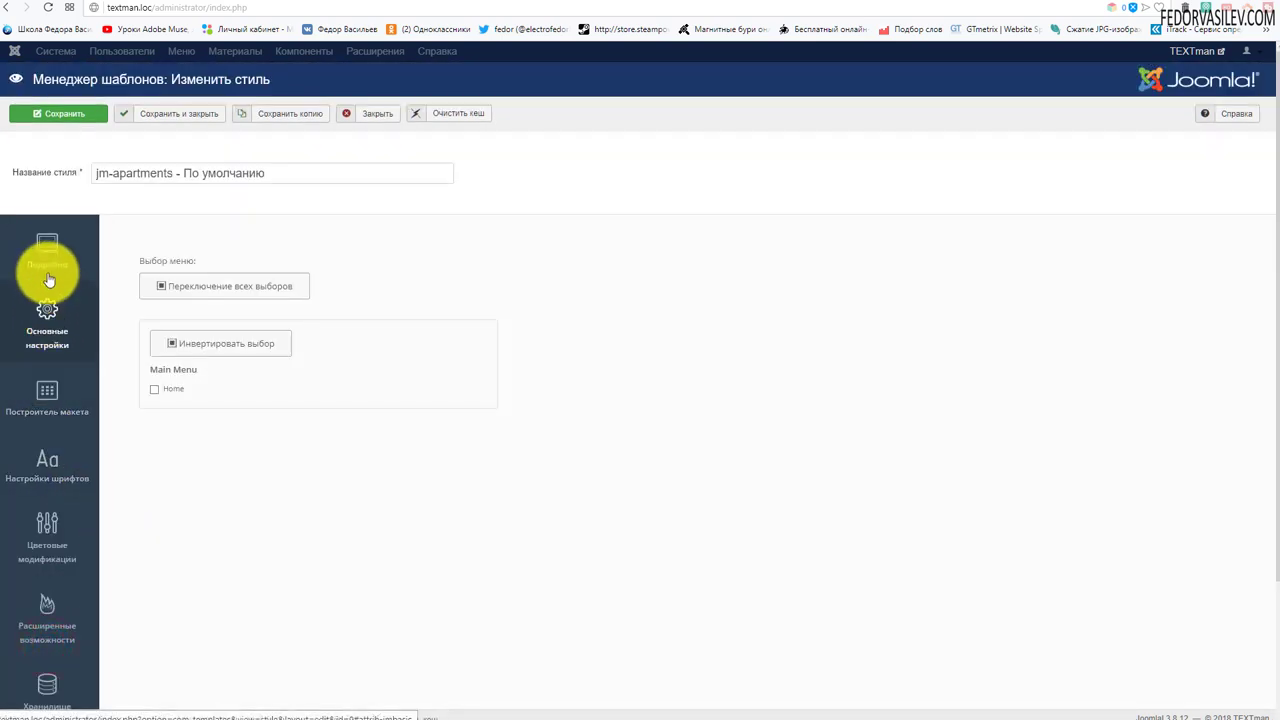
left_click(46, 257)
Step: Examine the basic settings for error page, layout, site tools, and logo and favicon
left_click(56, 326)
left_click(748, 268)
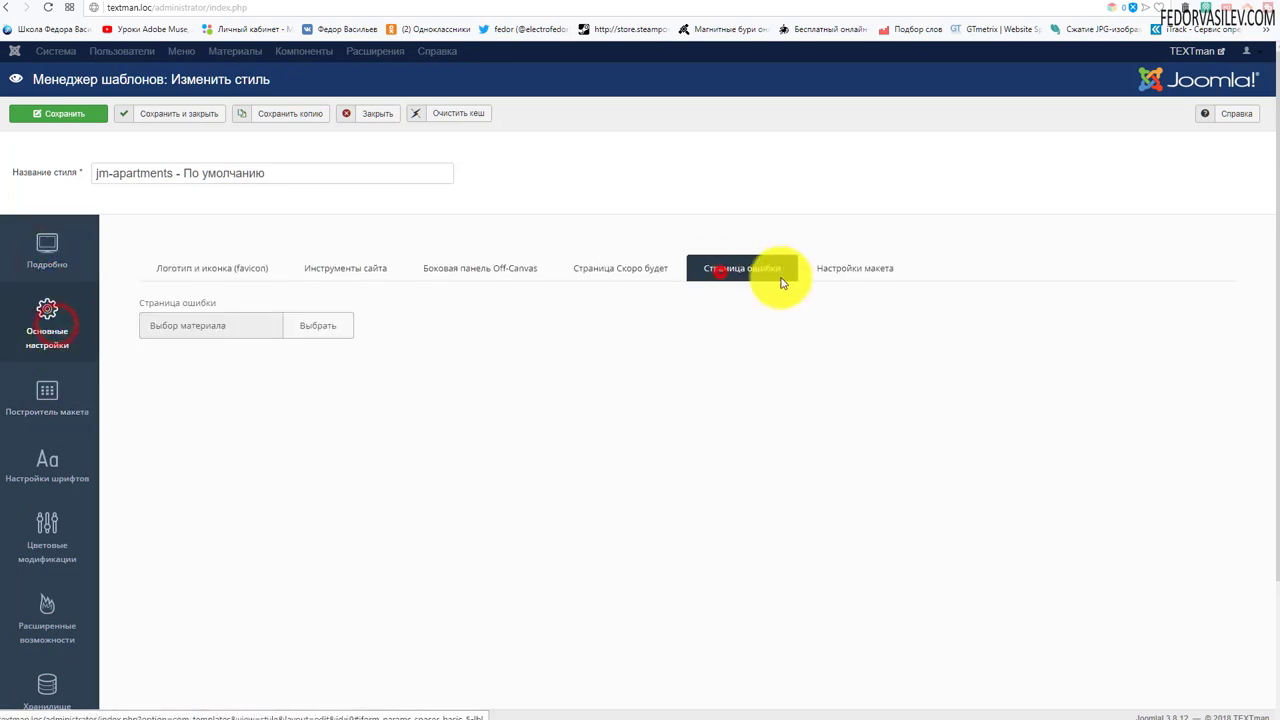
left_click(840, 268)
left_click(352, 268)
left_click(203, 268)
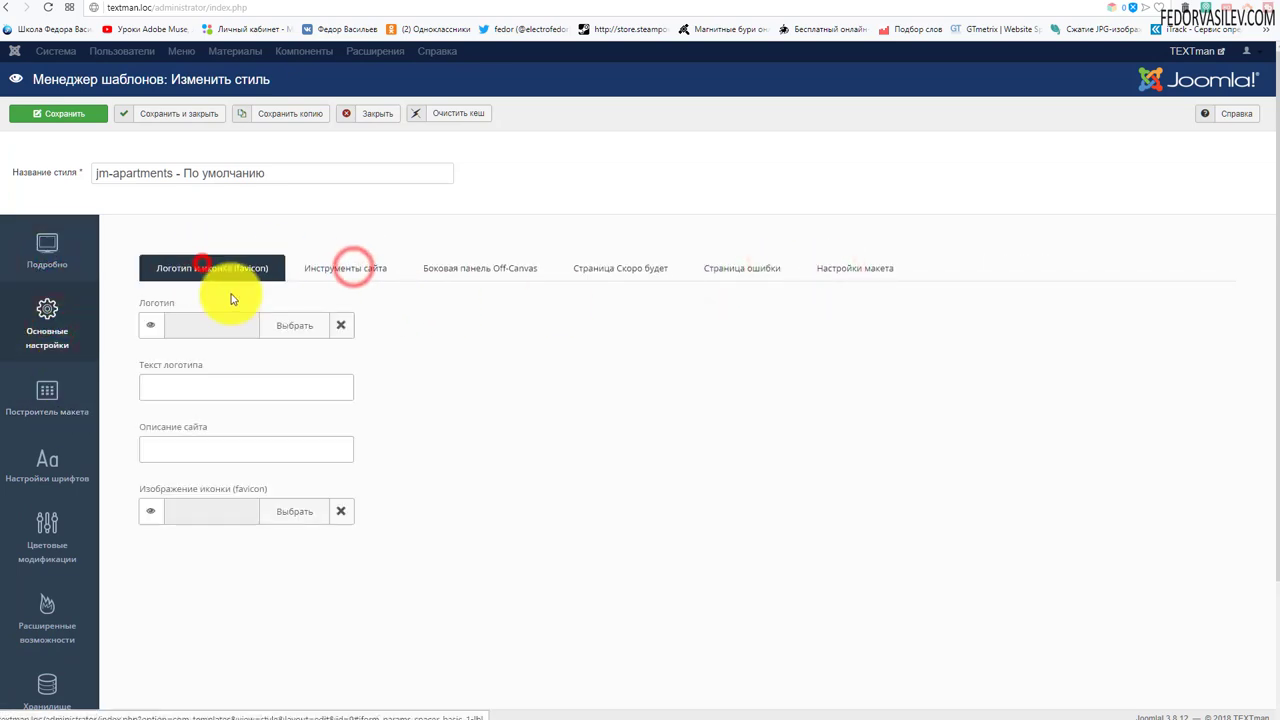
left_click(78, 325)
Step: Review the layout builder and the font settings for base font, horizontal menu, module titles, blog article titles and article titles
left_click(52, 395)
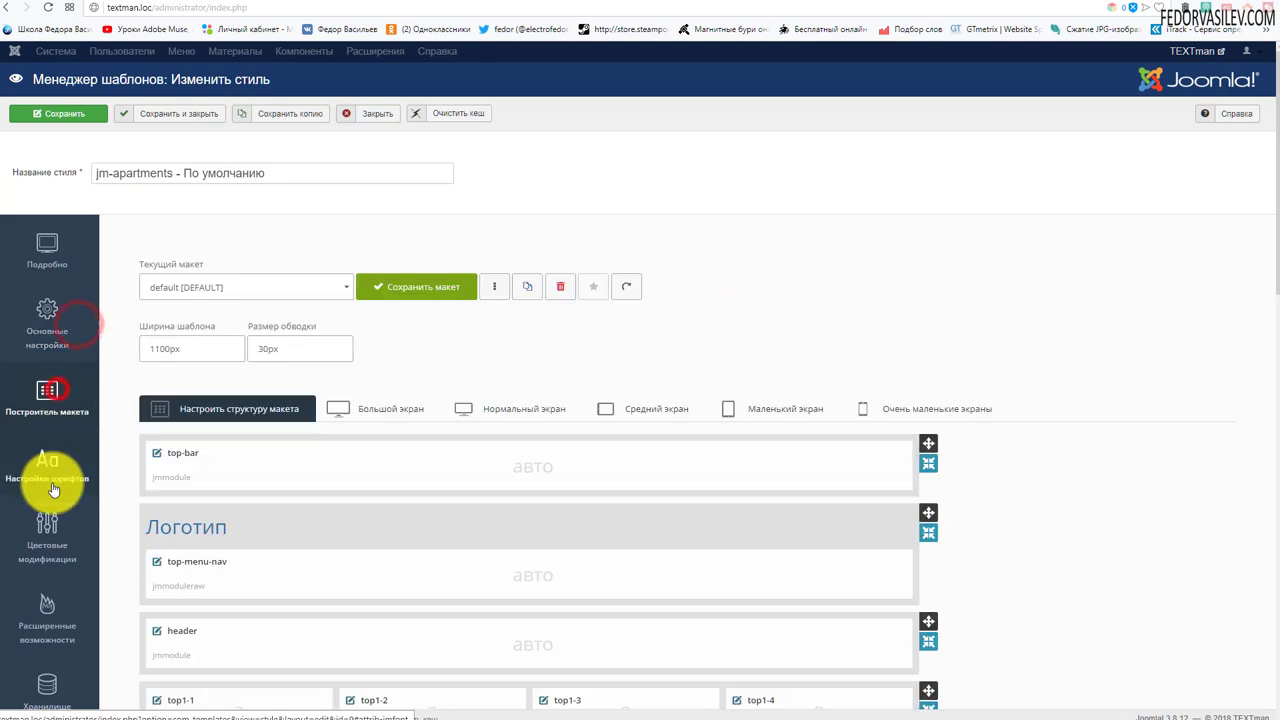
left_click(42, 473)
left_click(321, 278)
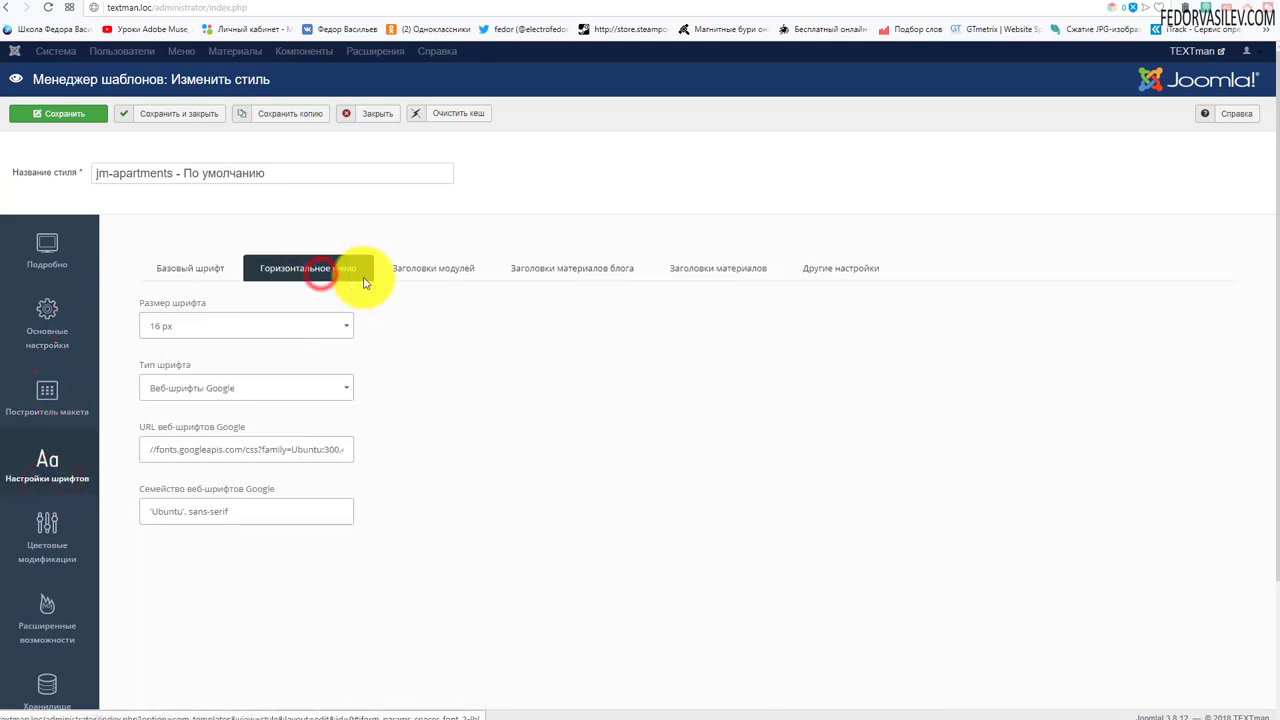
left_click(435, 273)
left_click(588, 270)
left_click(285, 283)
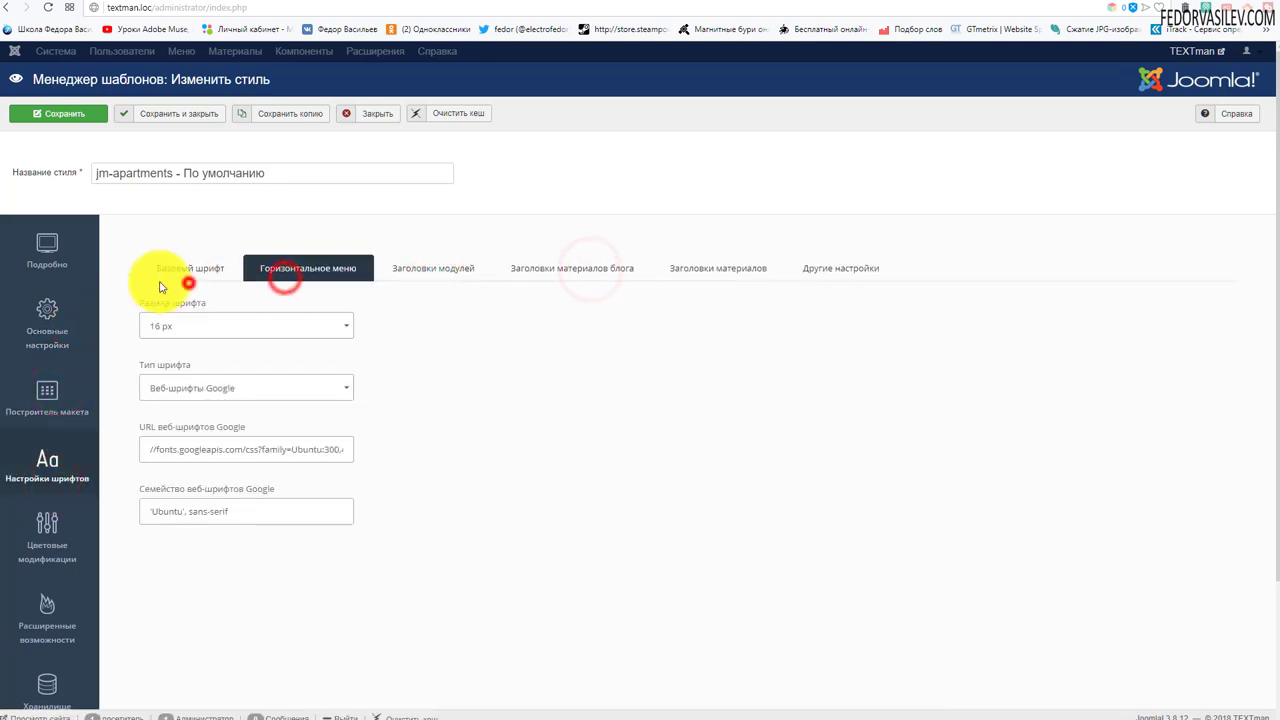
left_click(160, 270)
scroll(57, 300, "down", 3)
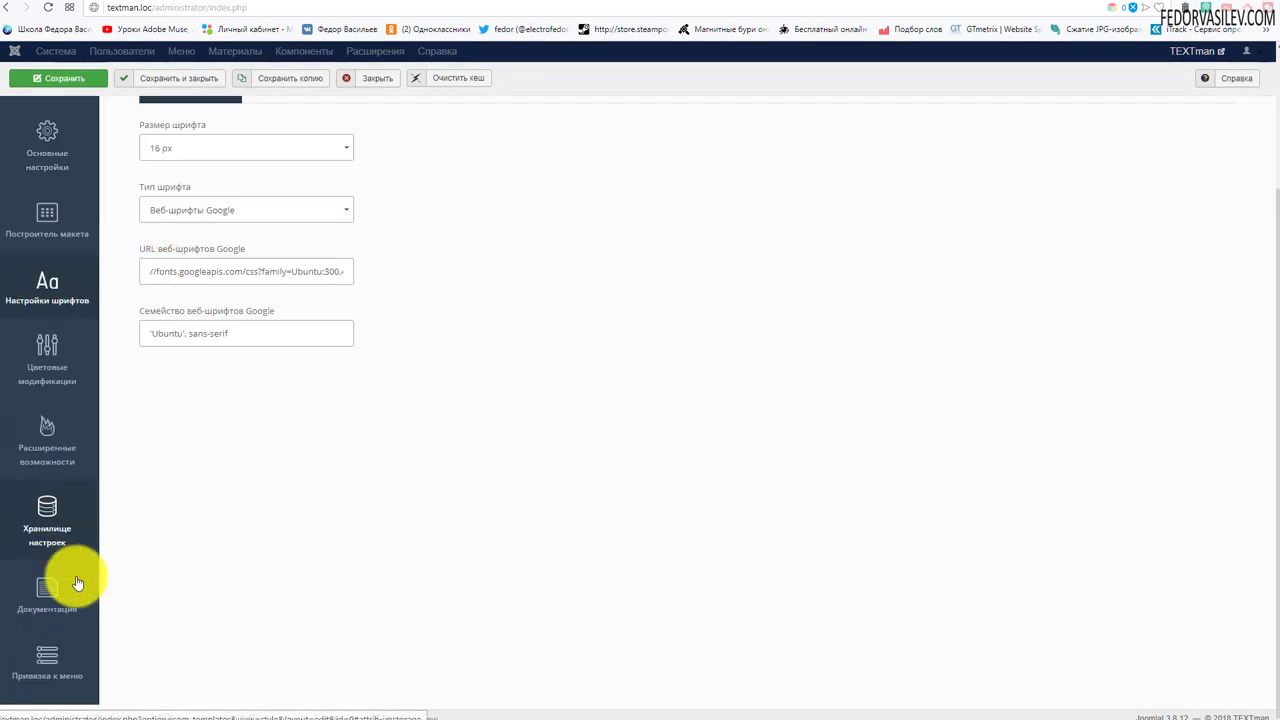
scroll(134, 460, "up", 3)
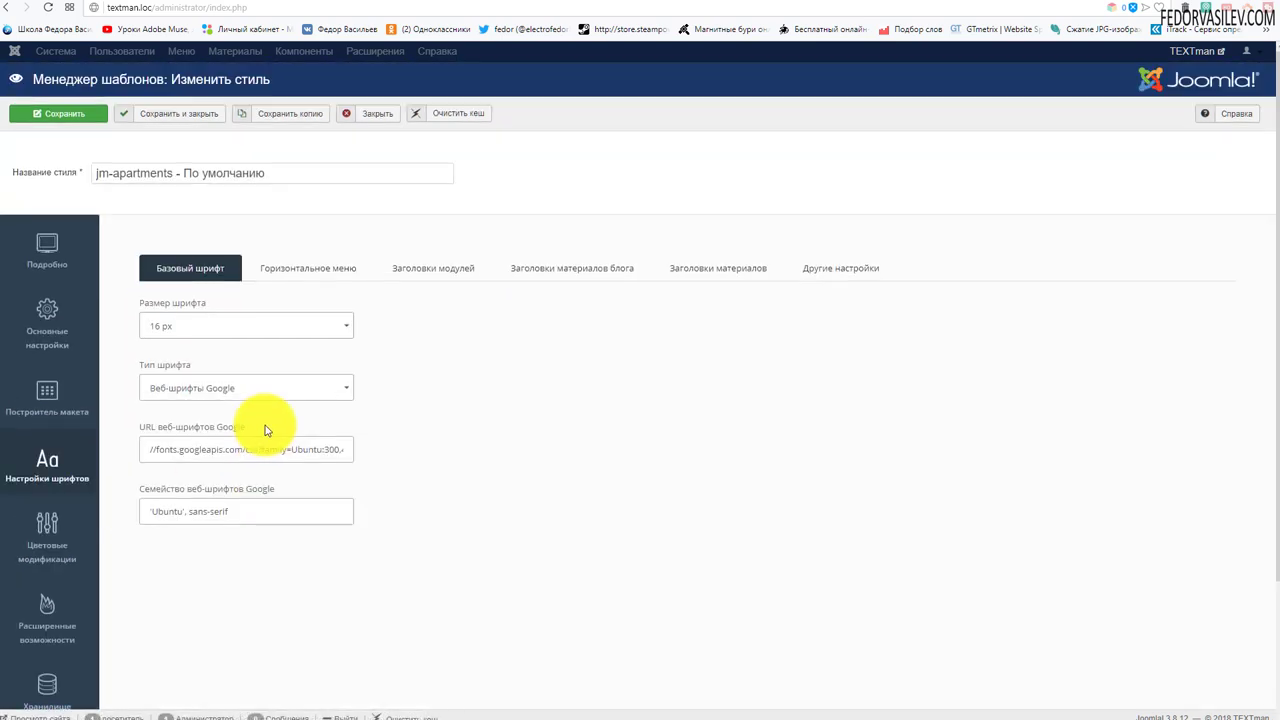
left_click(300, 272)
left_click(435, 276)
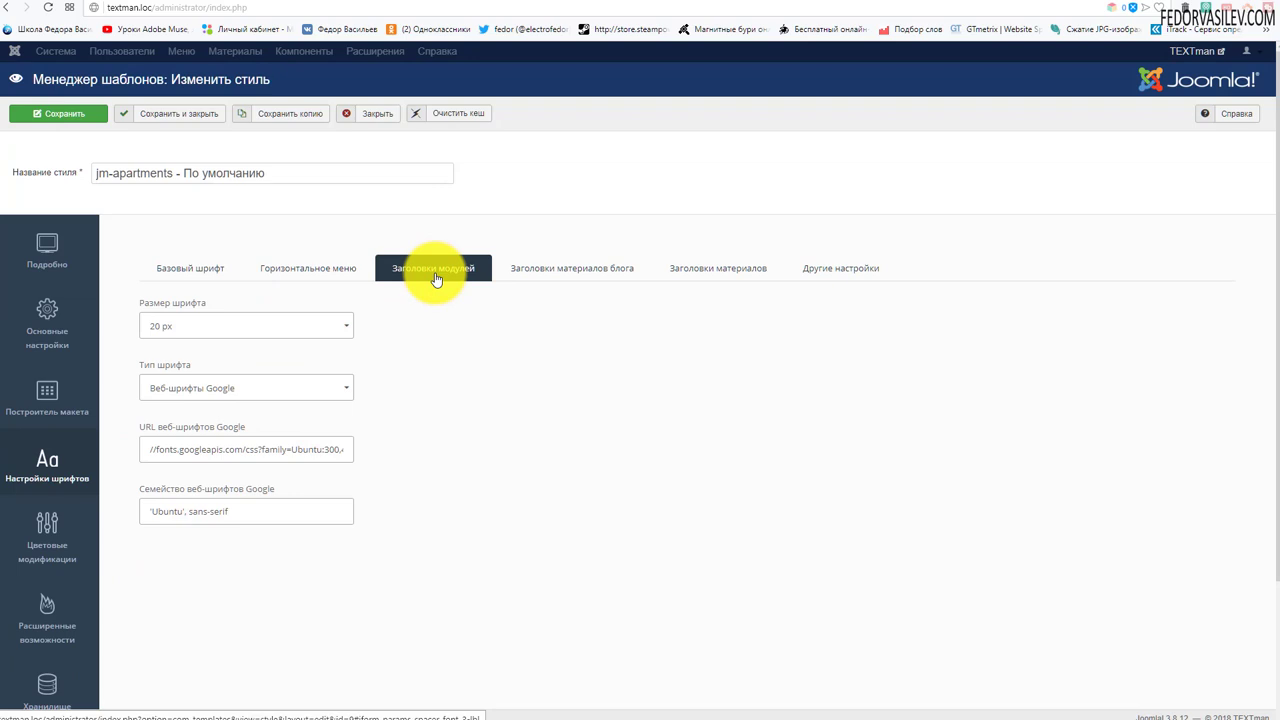
left_click(586, 274)
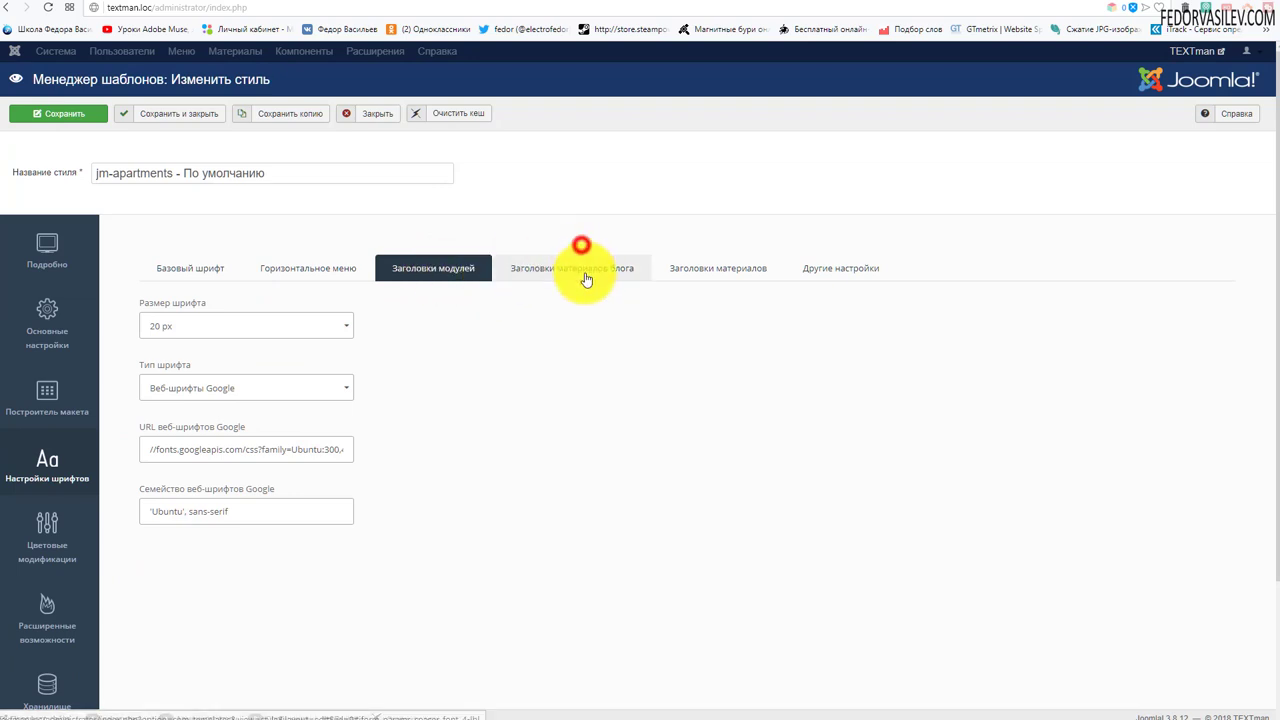
left_click(671, 275)
left_click(345, 268)
left_click(180, 268)
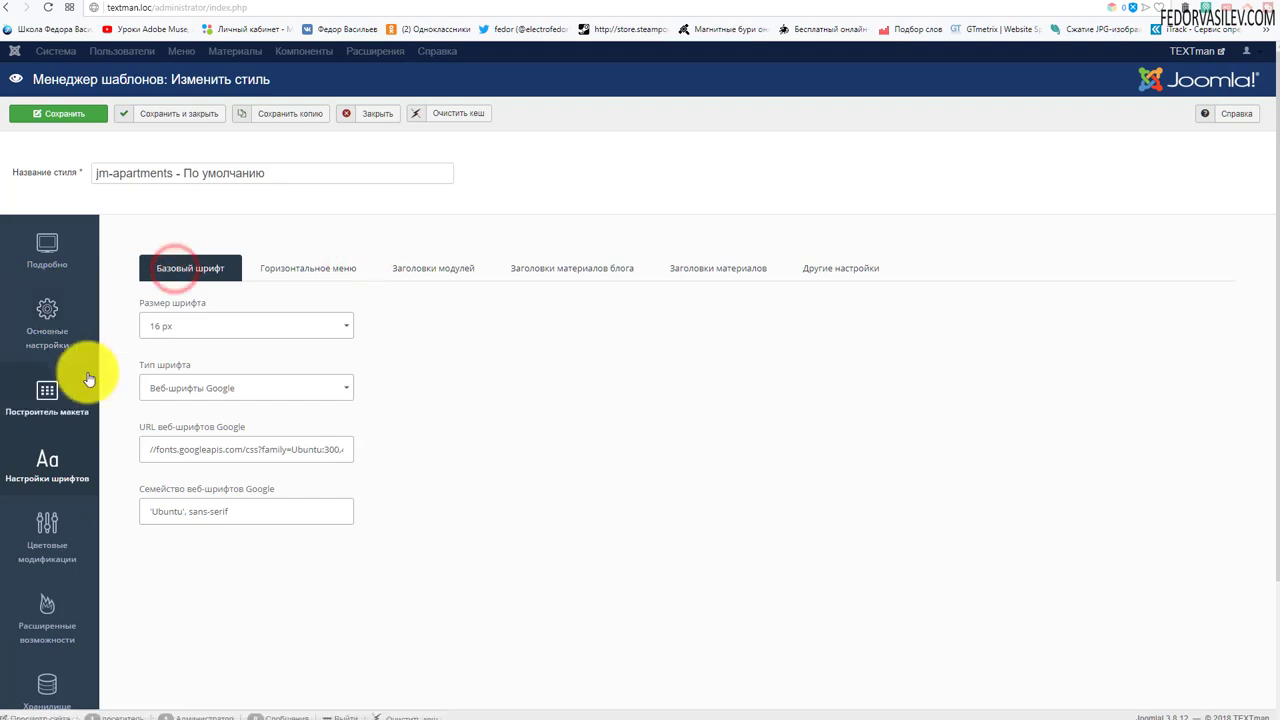
Step: Return to the template details and close the jm-apartments style without saving
scroll(71, 509, "down", 2)
scroll(40, 580, "up", 2)
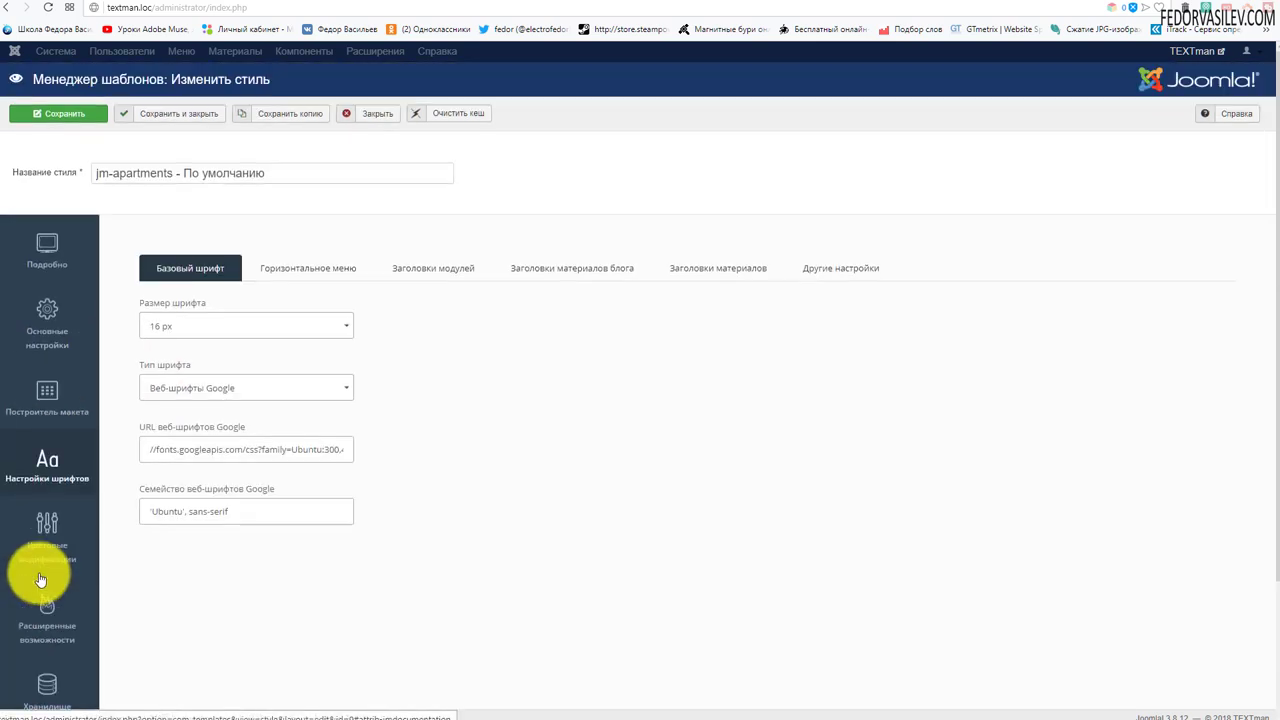
left_click(57, 252)
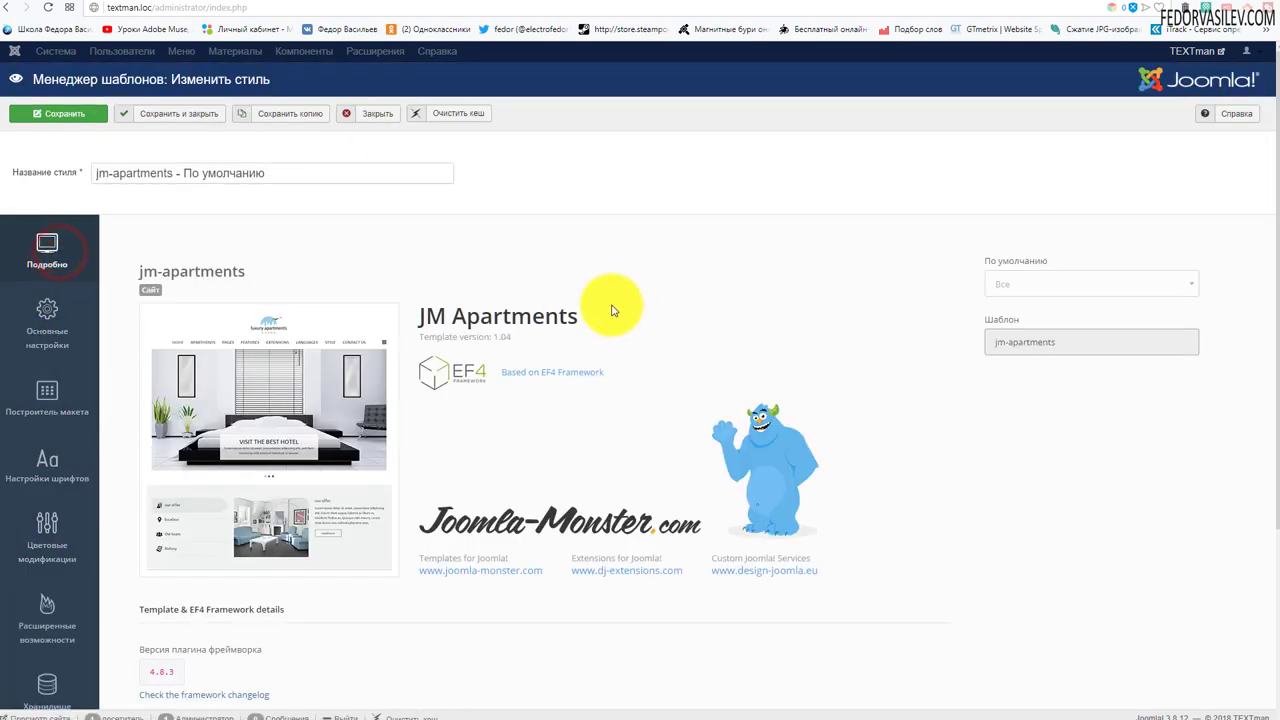
left_click(366, 111)
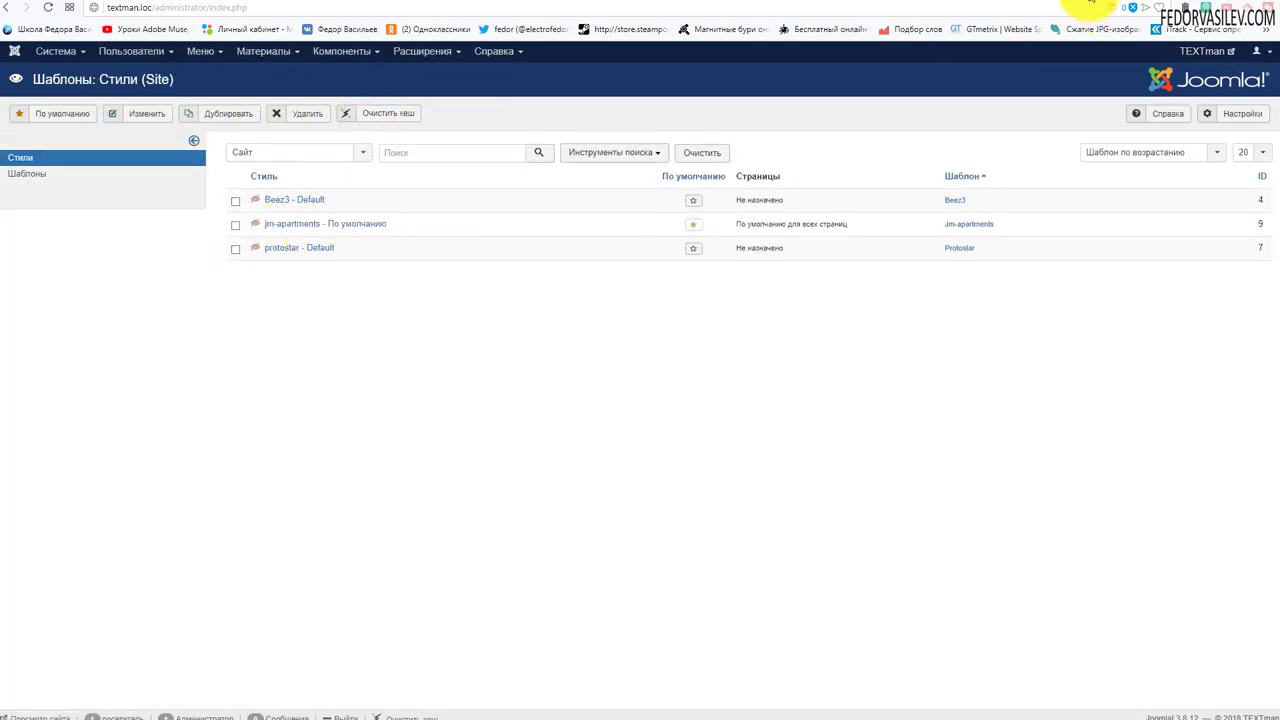
Step: Reload the site's home page and inspect it with the JM Apartments template, from the article headings down to the footer credit
left_click(1088, 6)
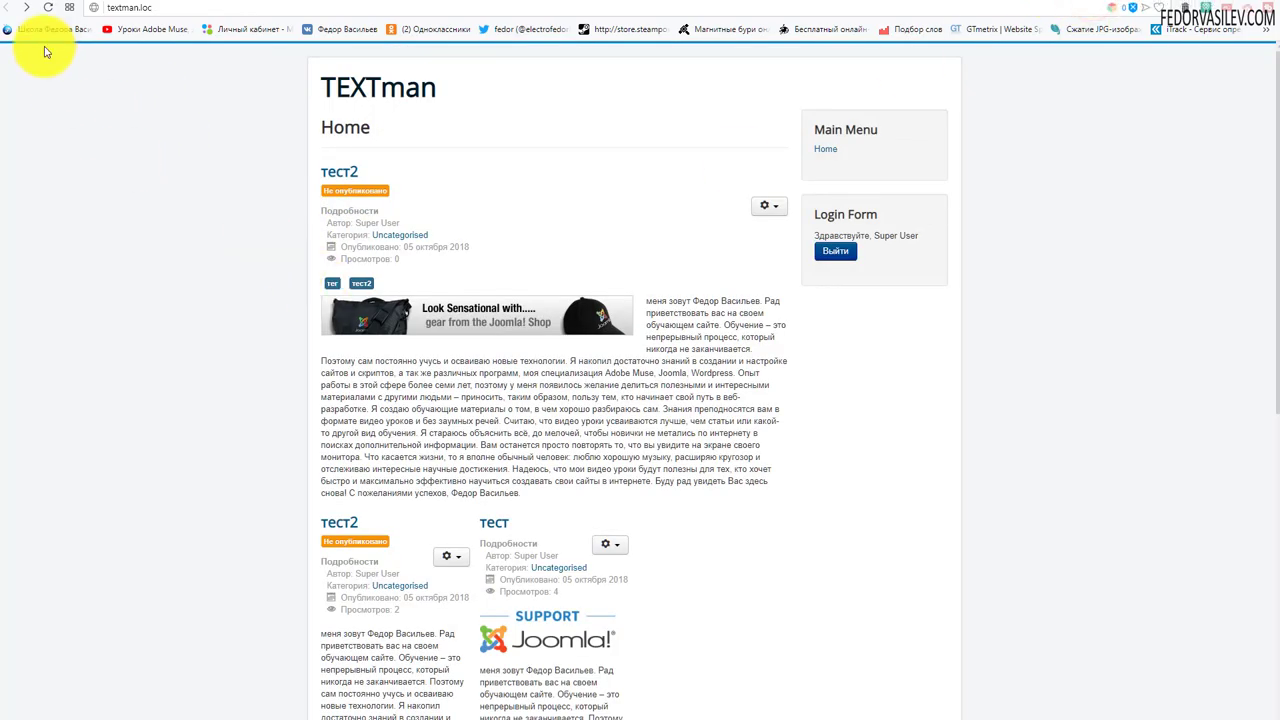
left_click(47, 8)
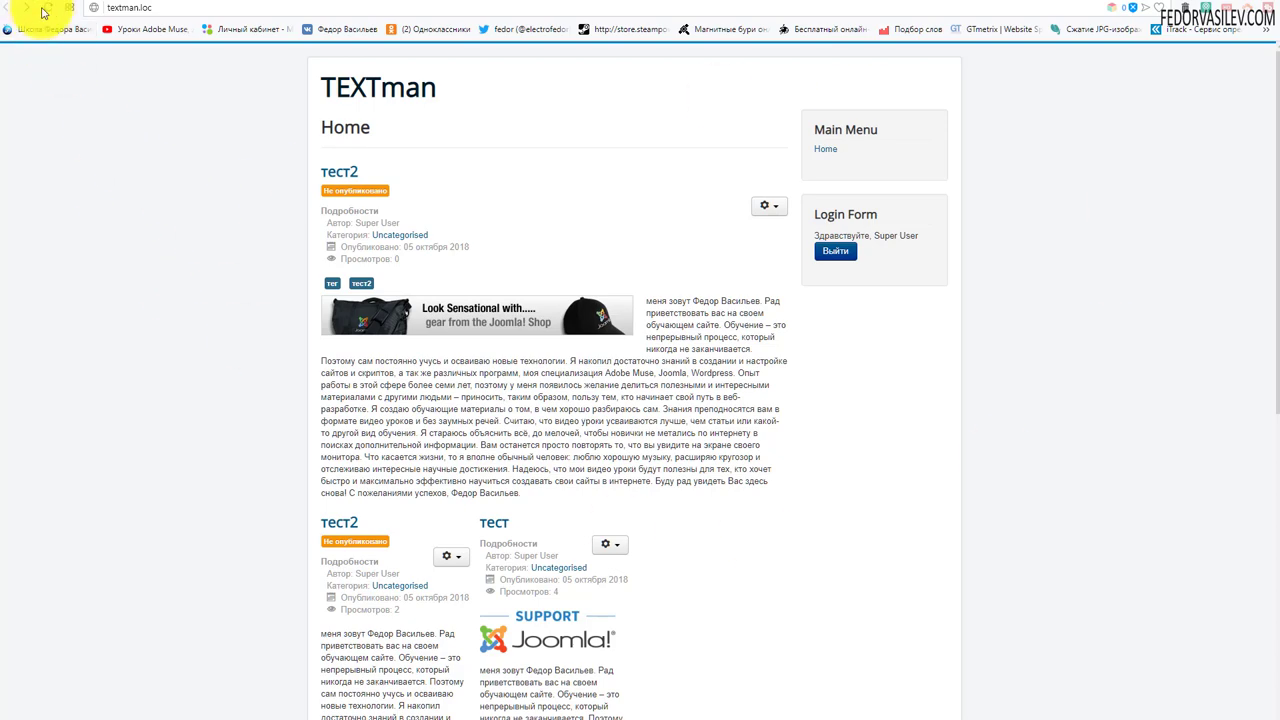
left_click(46, 10)
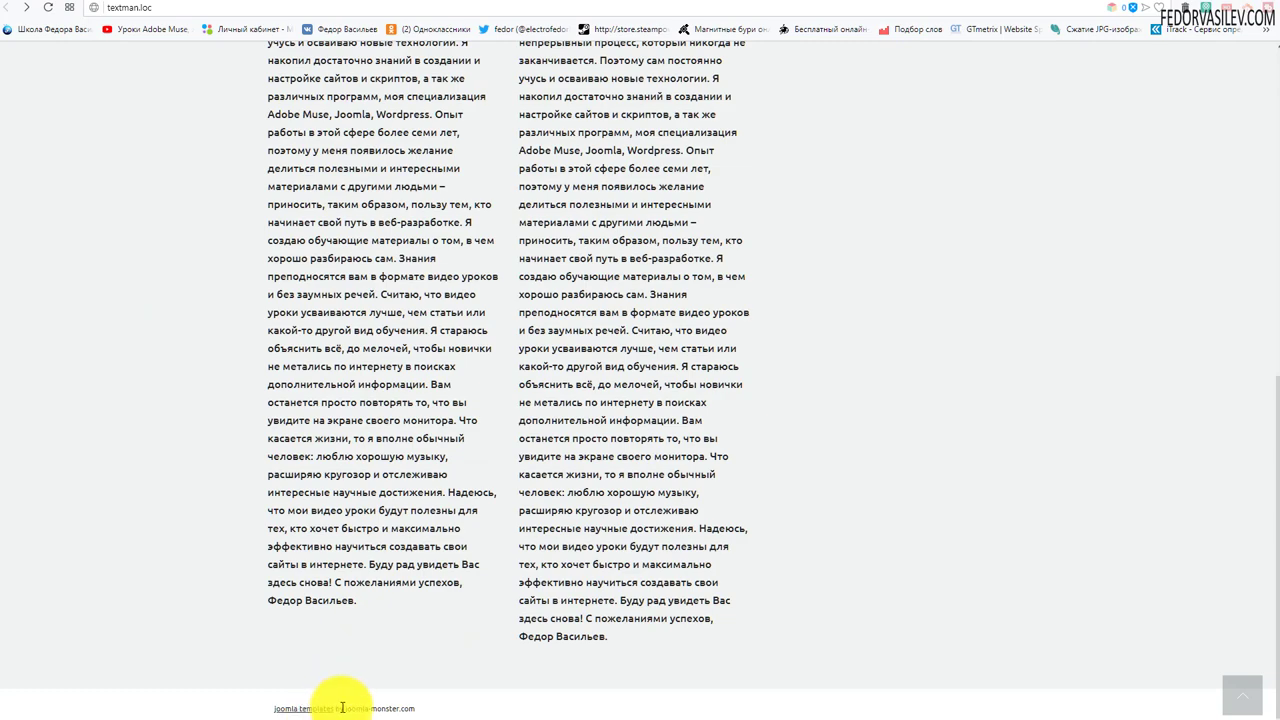
scroll(489, 459, "up", 1)
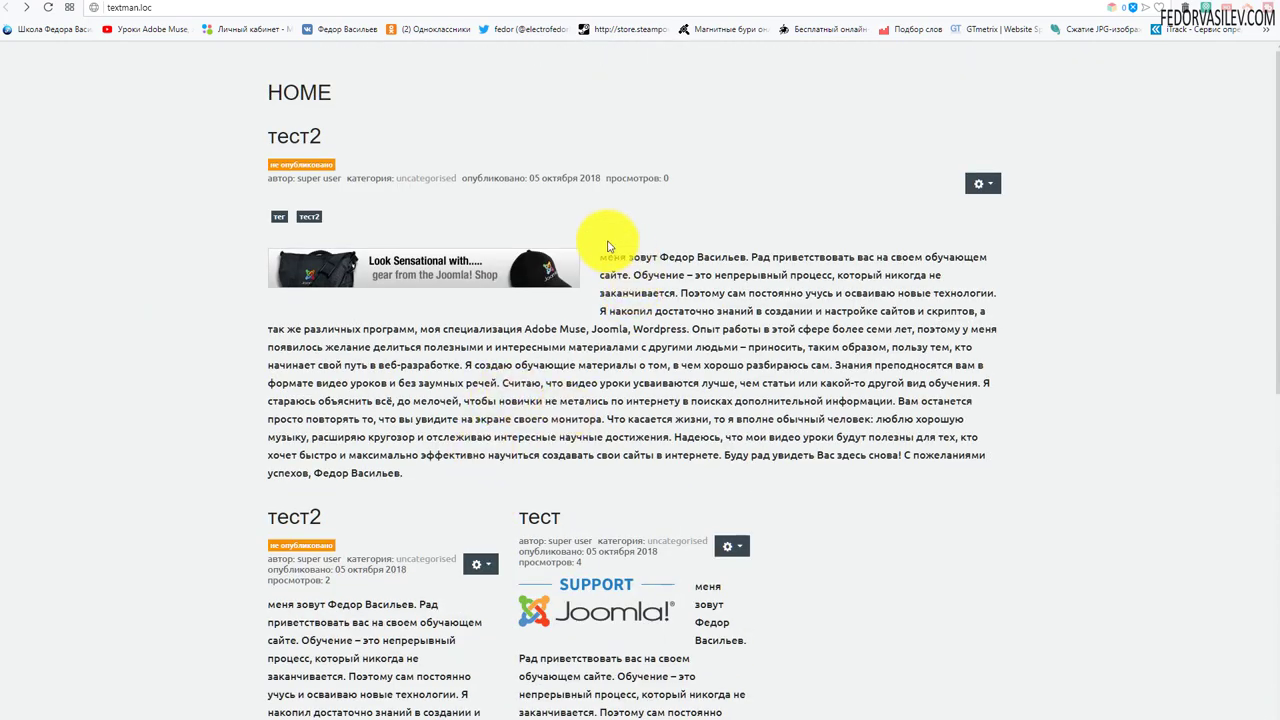
left_click_drag(607, 242, 737, 402)
left_click(548, 178)
scroll(526, 183, "down", 6)
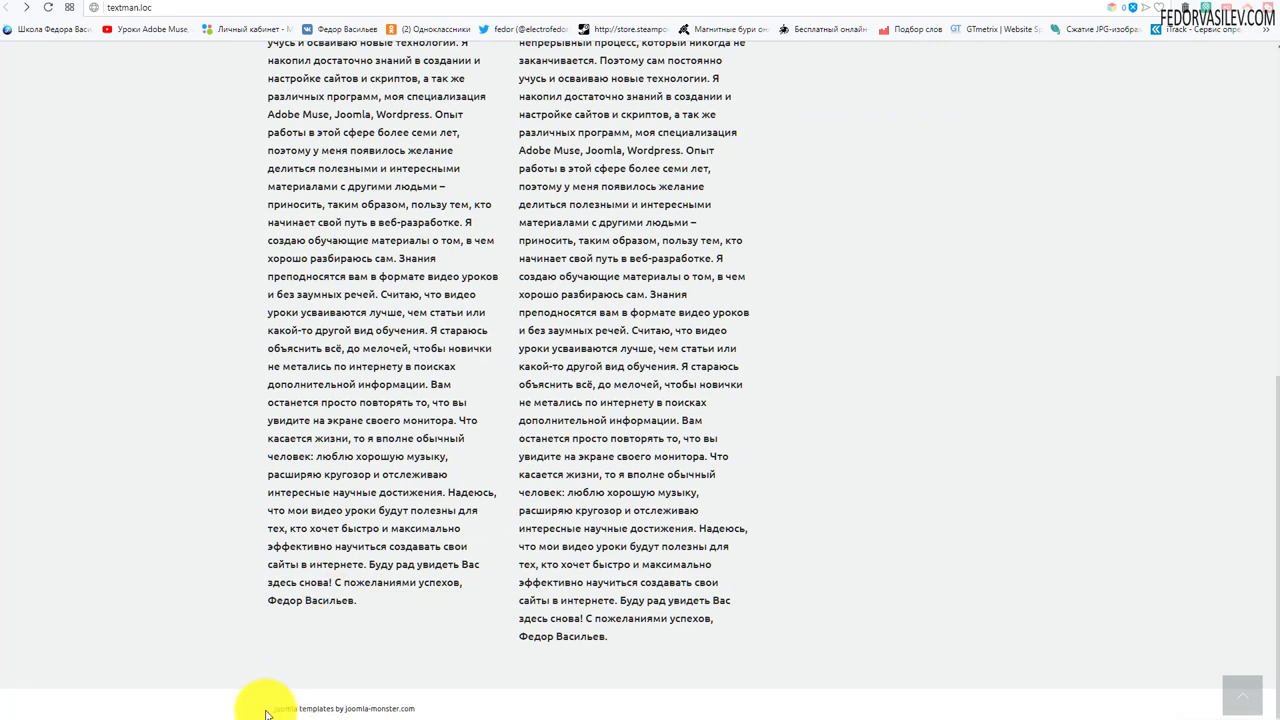
left_click_drag(265, 710, 400, 705)
left_click(361, 664)
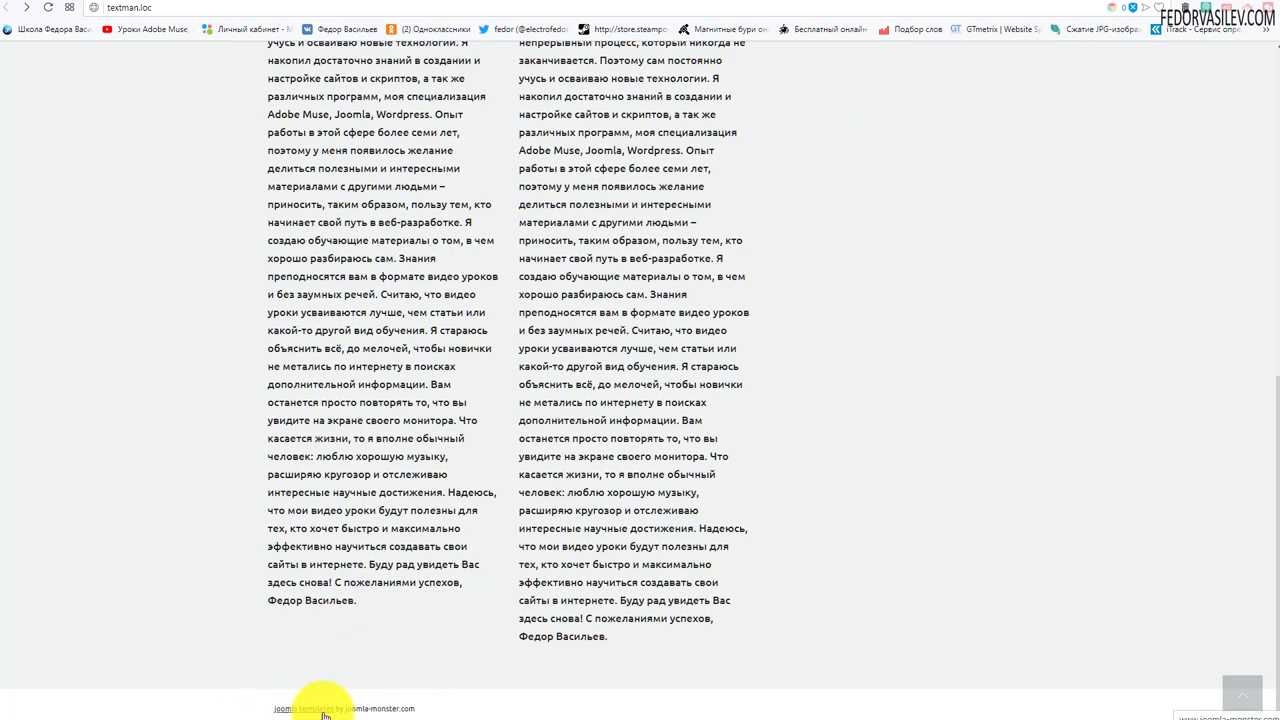
left_click(1235, 694)
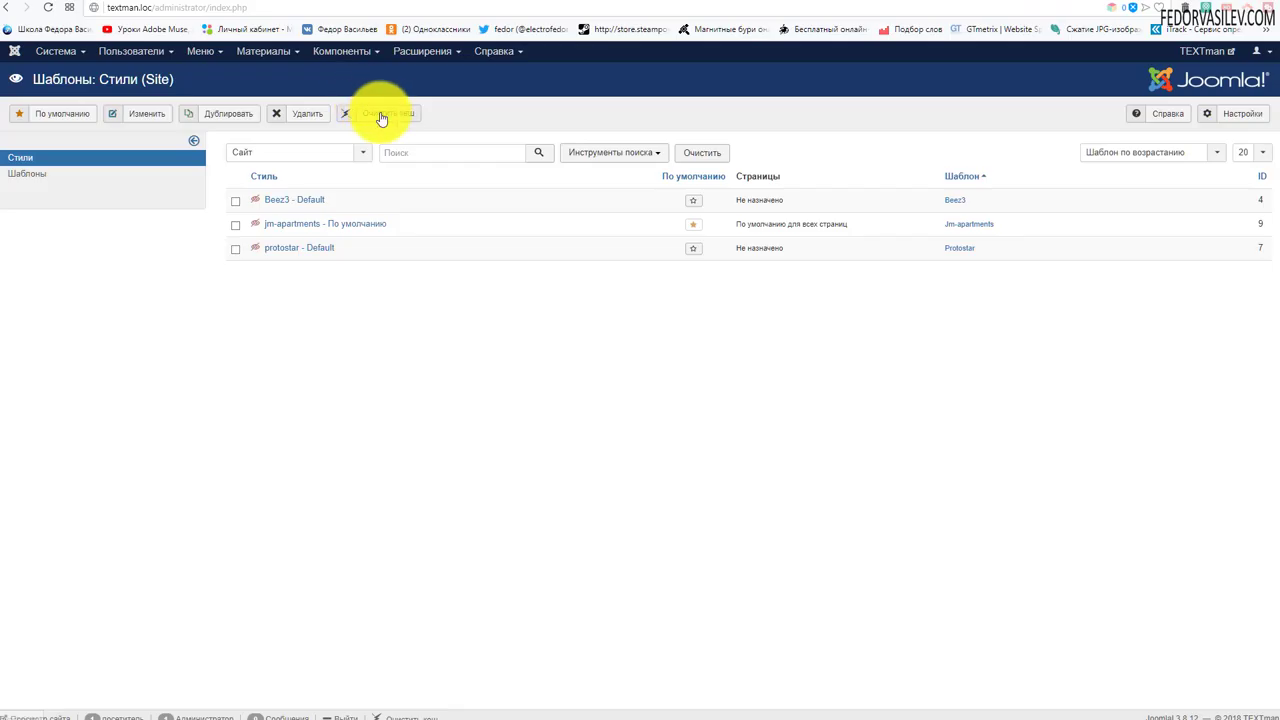
Step: Open the DJ-Catalog2 category list in the Joomla administrator
left_click(333, 52)
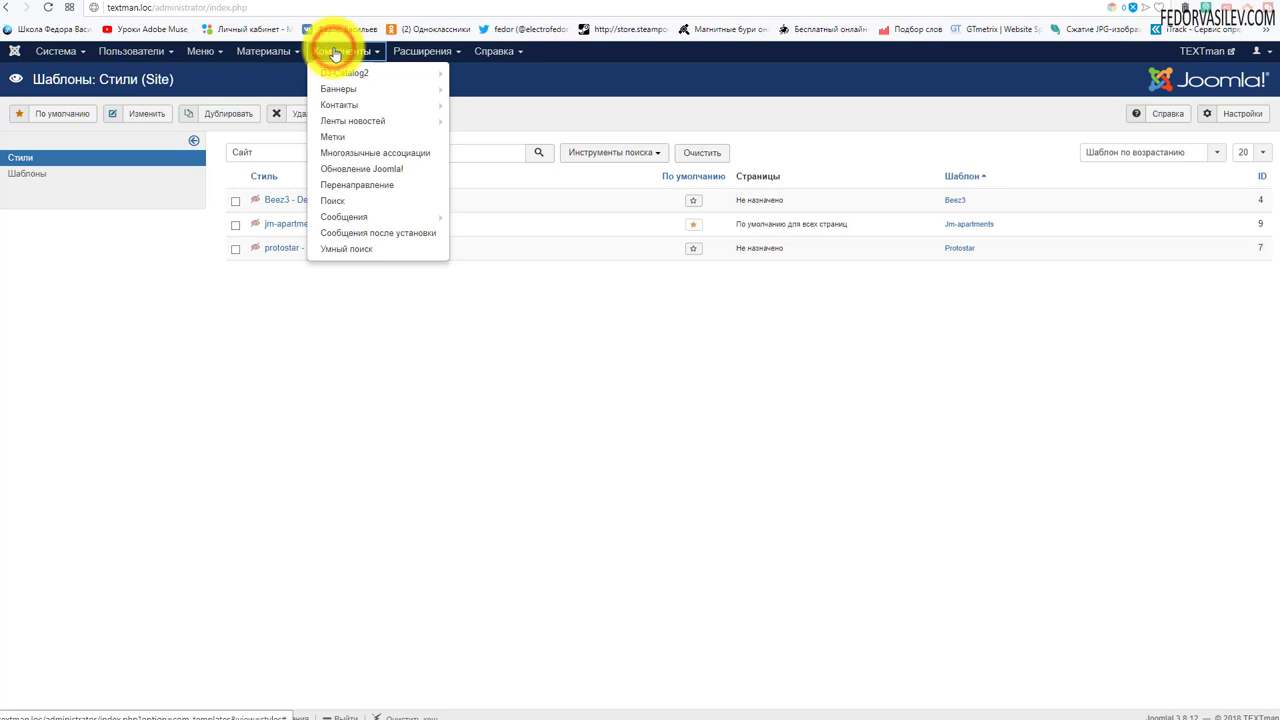
mouse_move(341, 78)
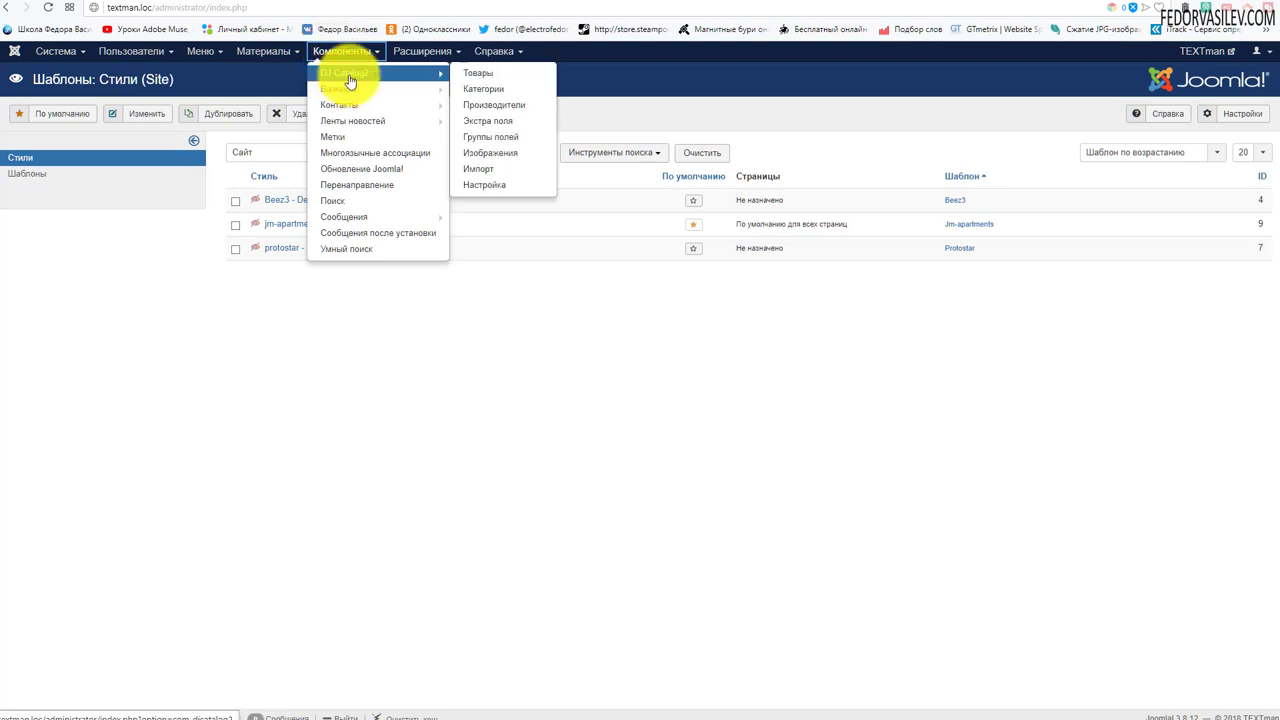
left_click(485, 88)
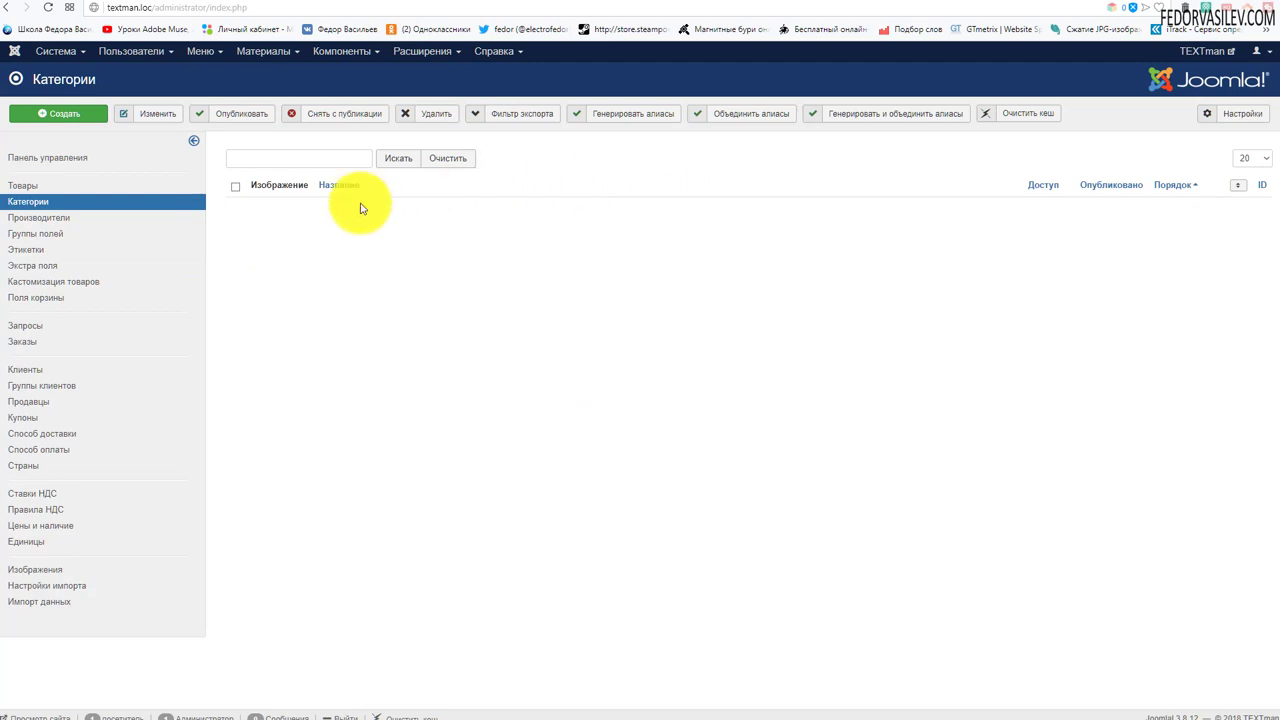
Step: Start a new root-level catalog category and give it the title CANON
left_click(91, 117)
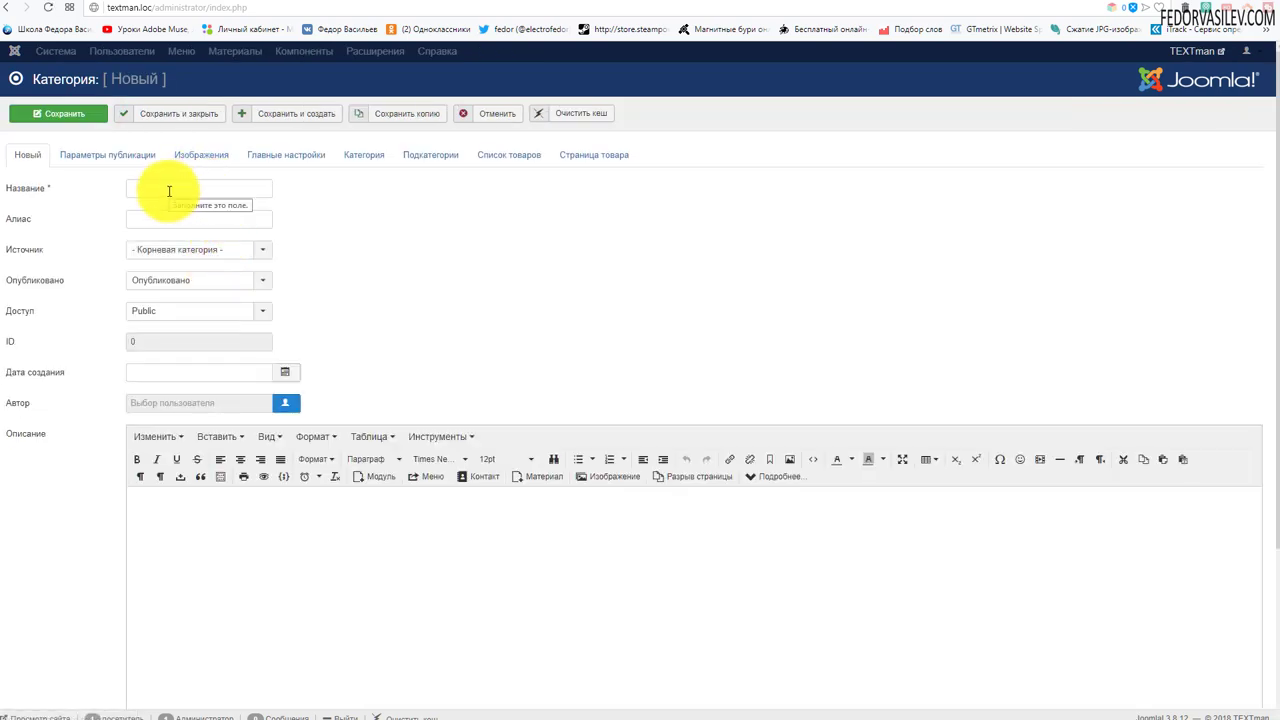
left_click(168, 190)
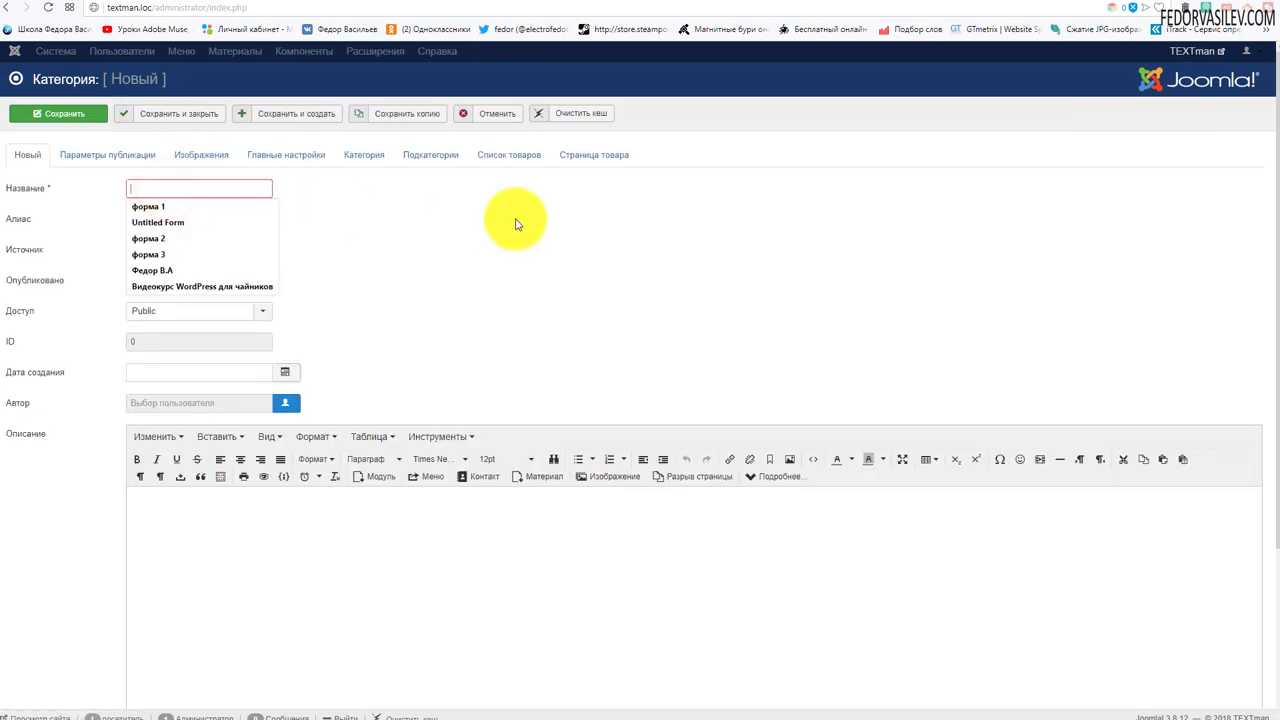
left_click(516, 221)
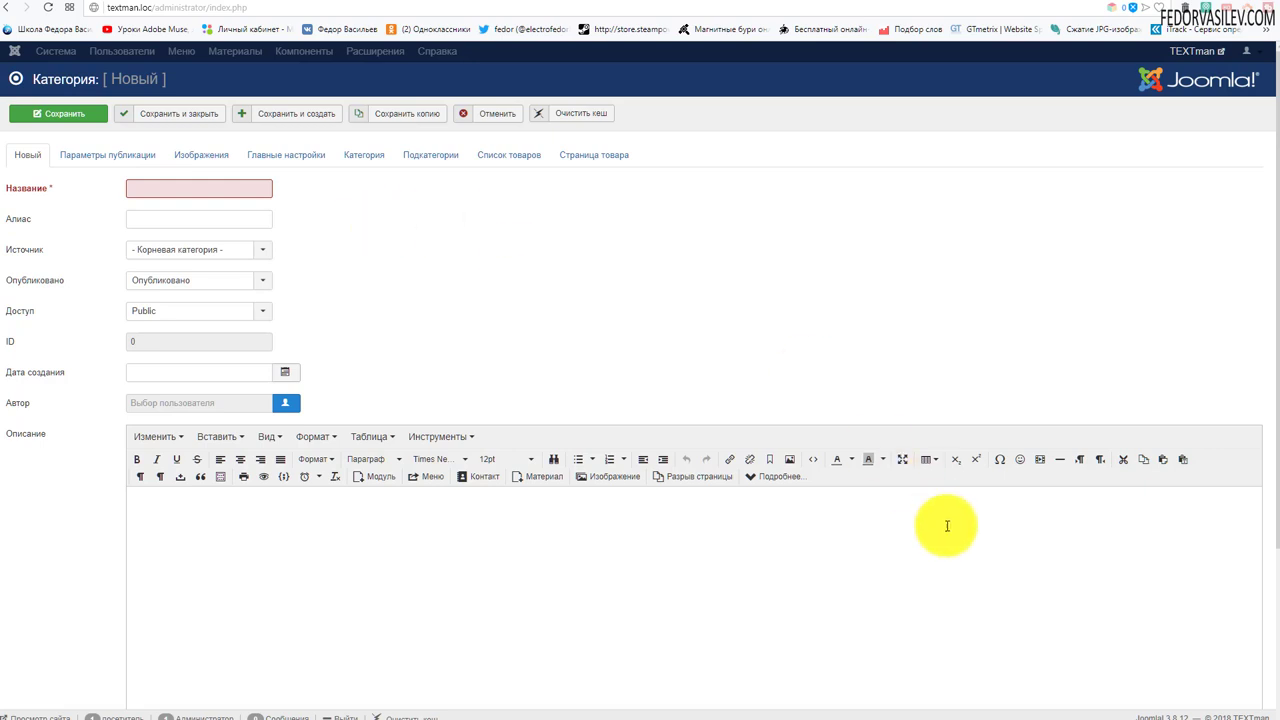
right_click(156, 194)
left_click(193, 271)
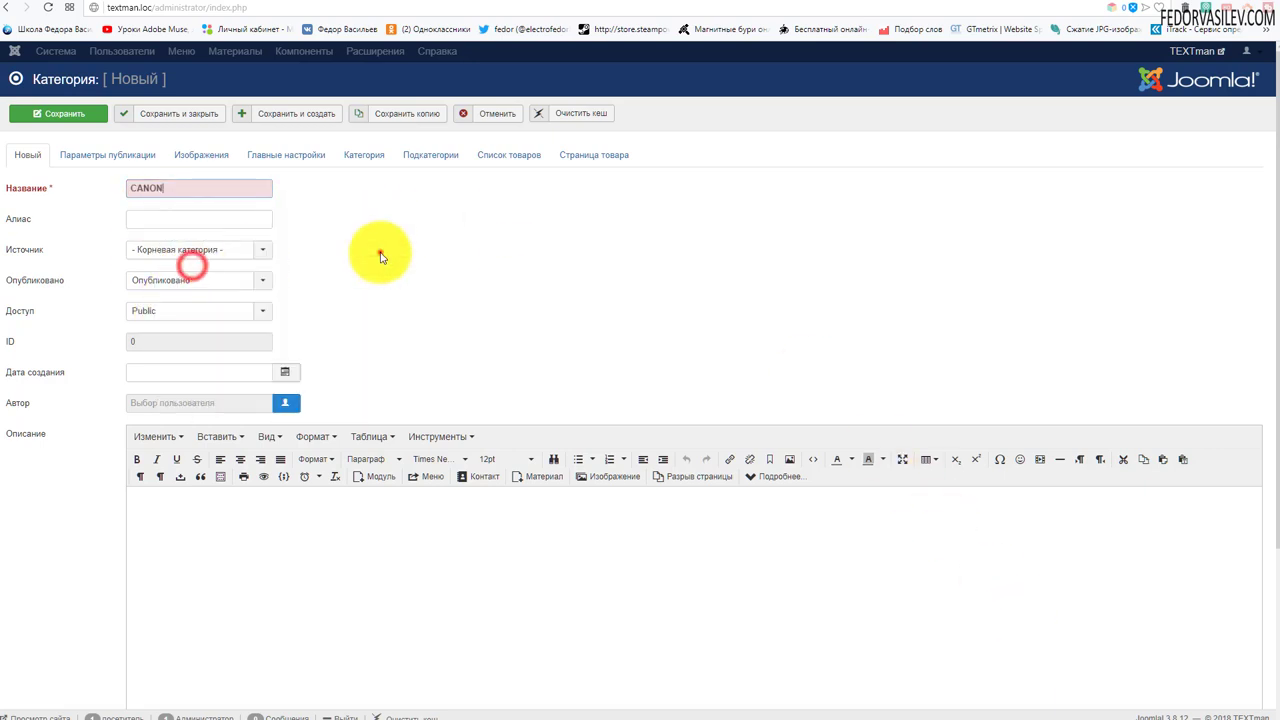
left_click(380, 251)
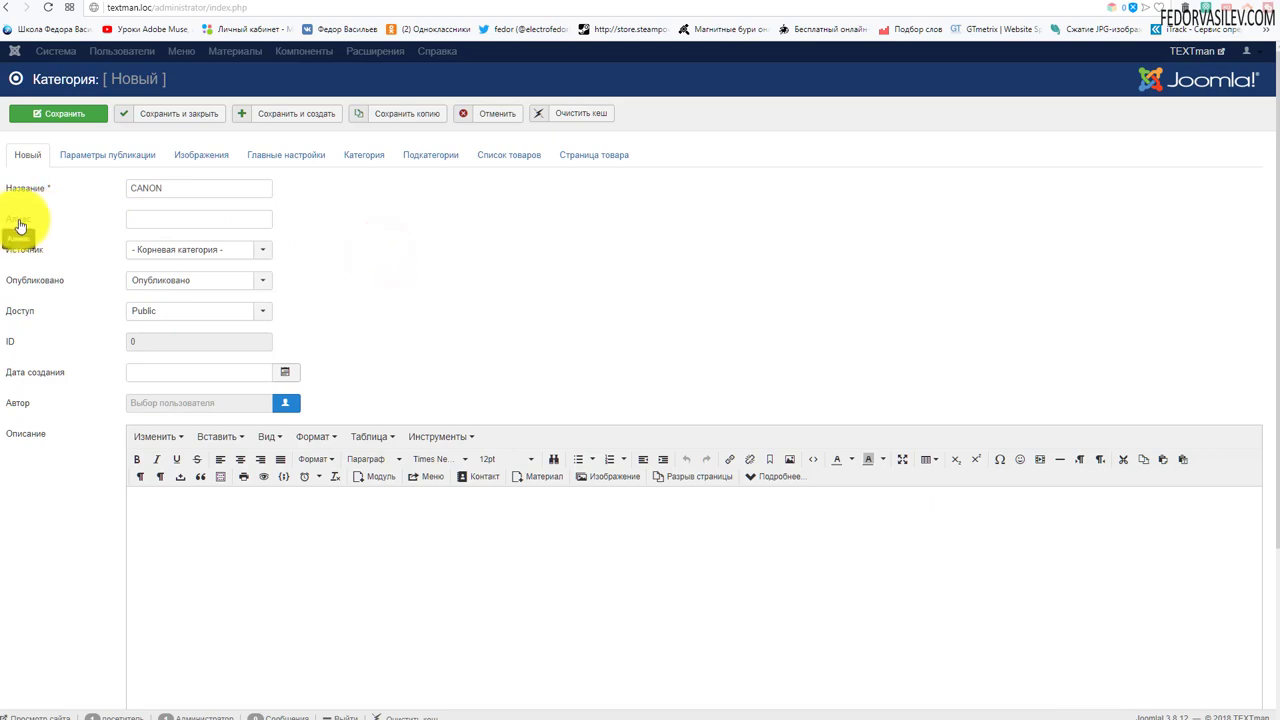
Step: Keep the root category as the parent and assign Super User as the category's author
left_click(225, 251)
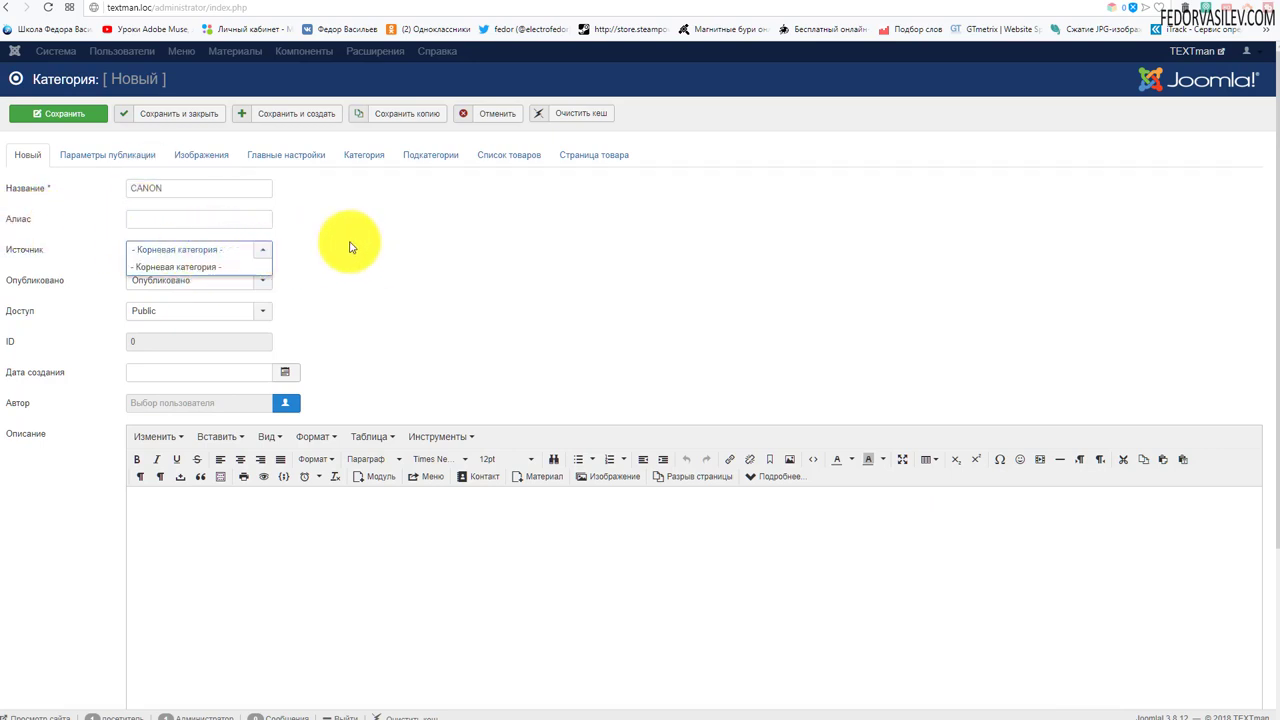
left_click(162, 306)
left_click(340, 296)
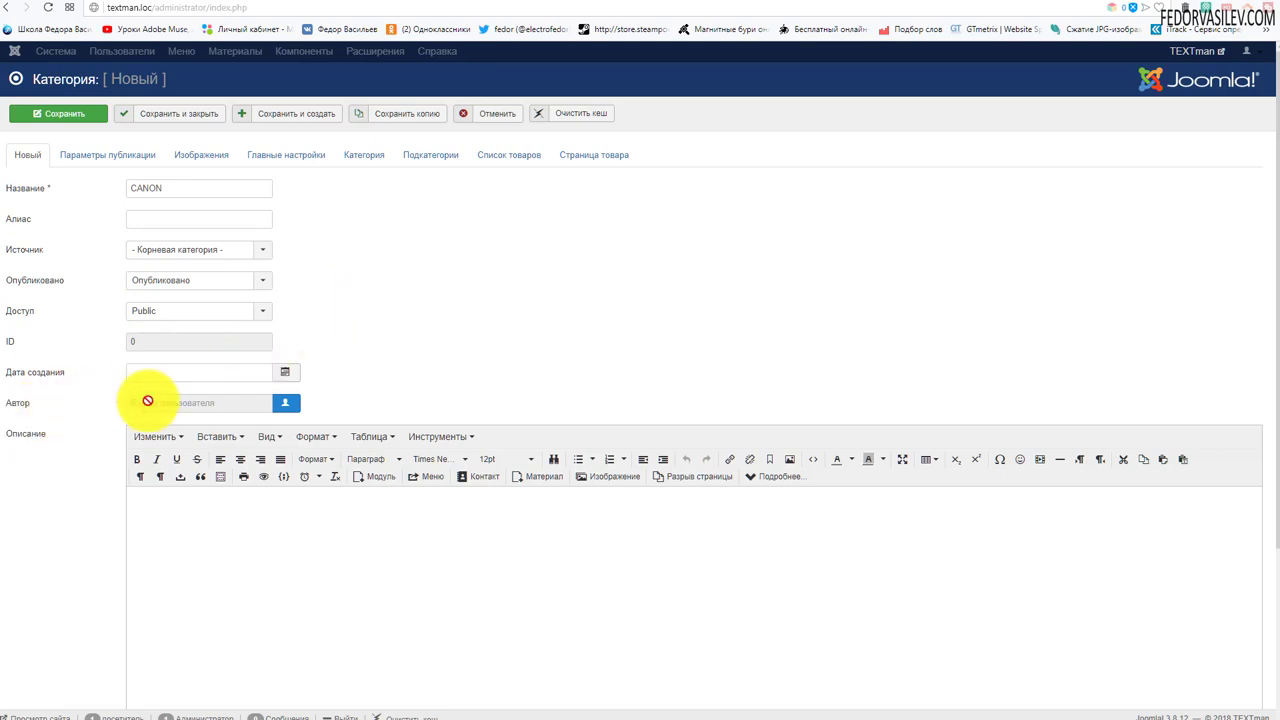
left_click(285, 402)
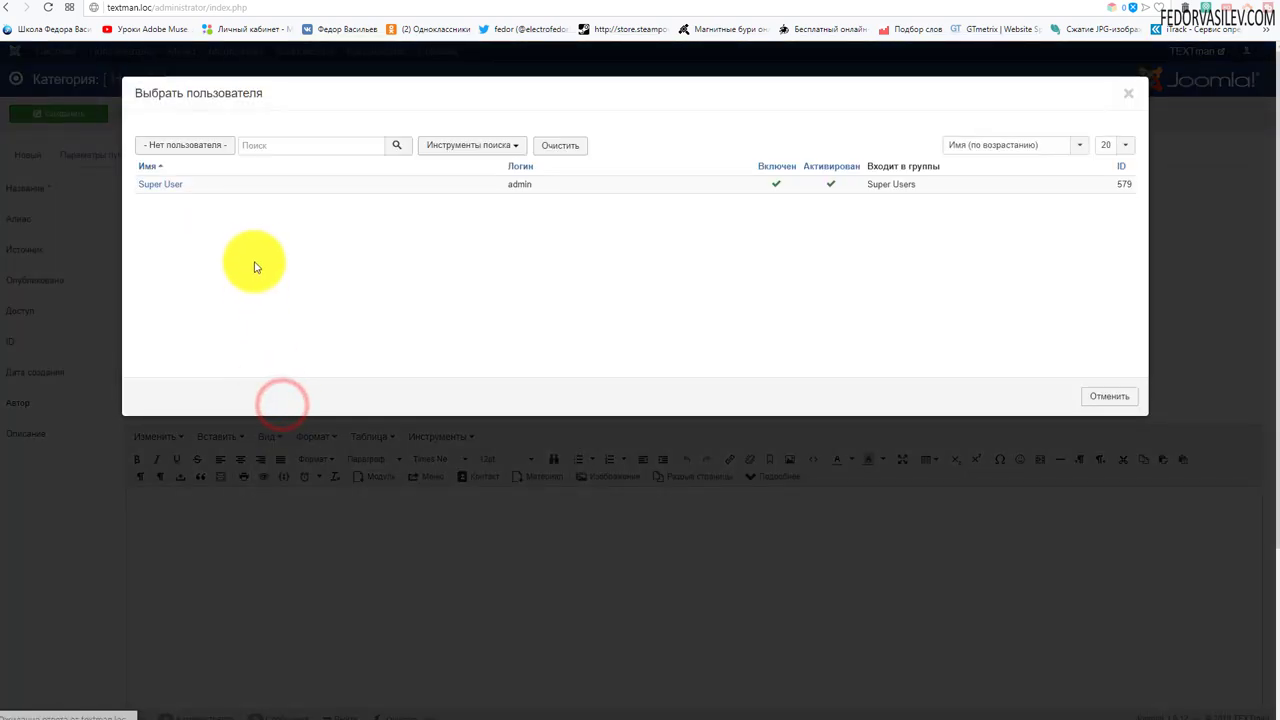
left_click(143, 185)
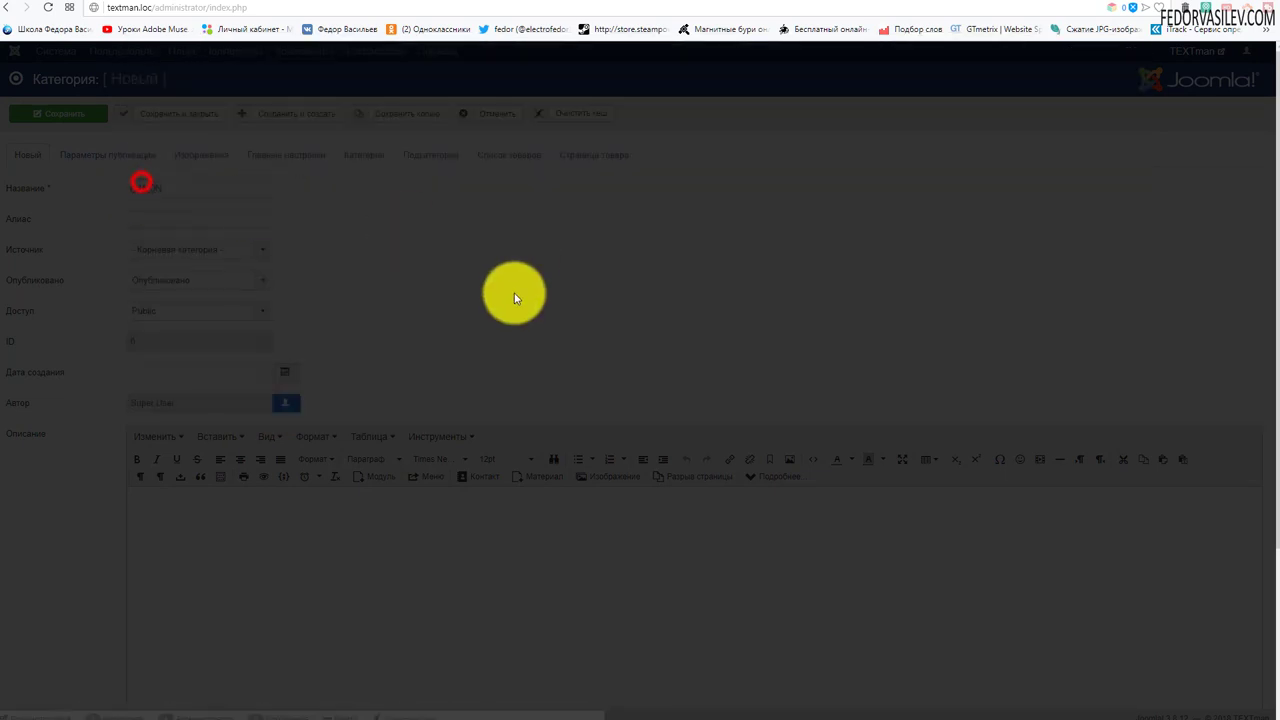
Step: Write the category description as plain text: "Цифровые фотоаппараты CANON"
scroll(529, 222, "down", 3)
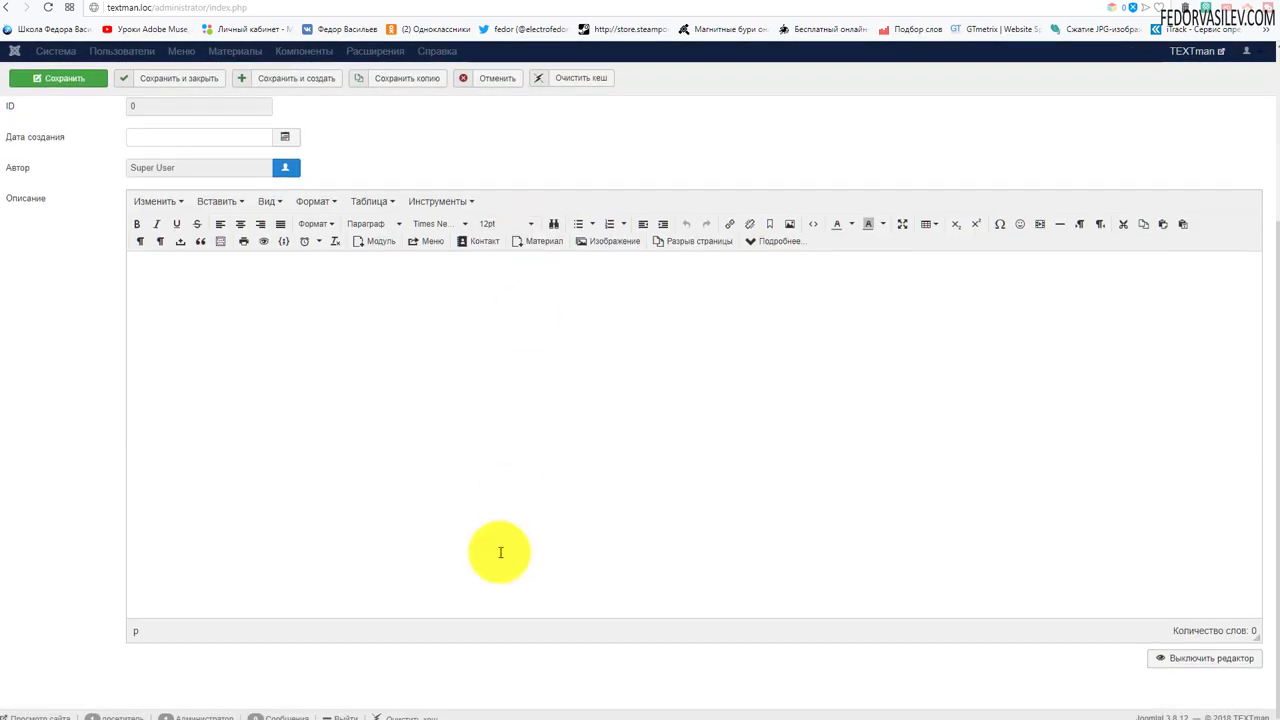
scroll(534, 260, "up", 3)
scroll(537, 257, "down", 3)
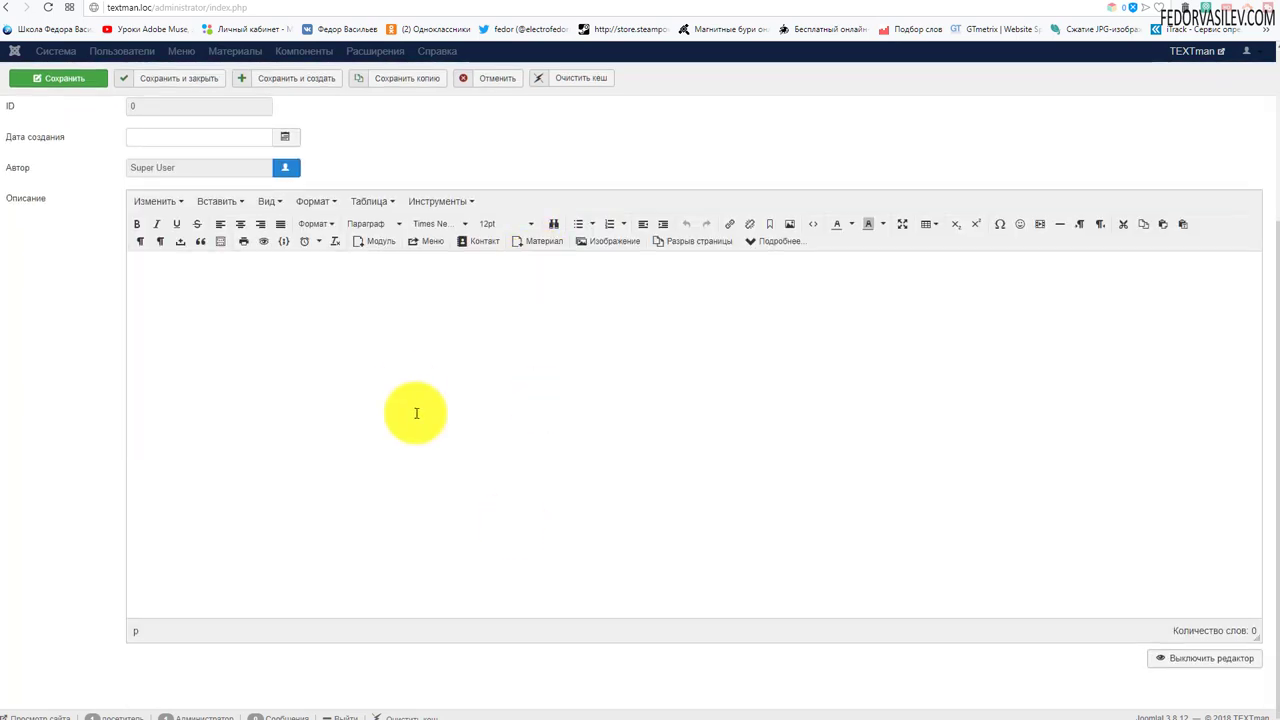
left_click(393, 377)
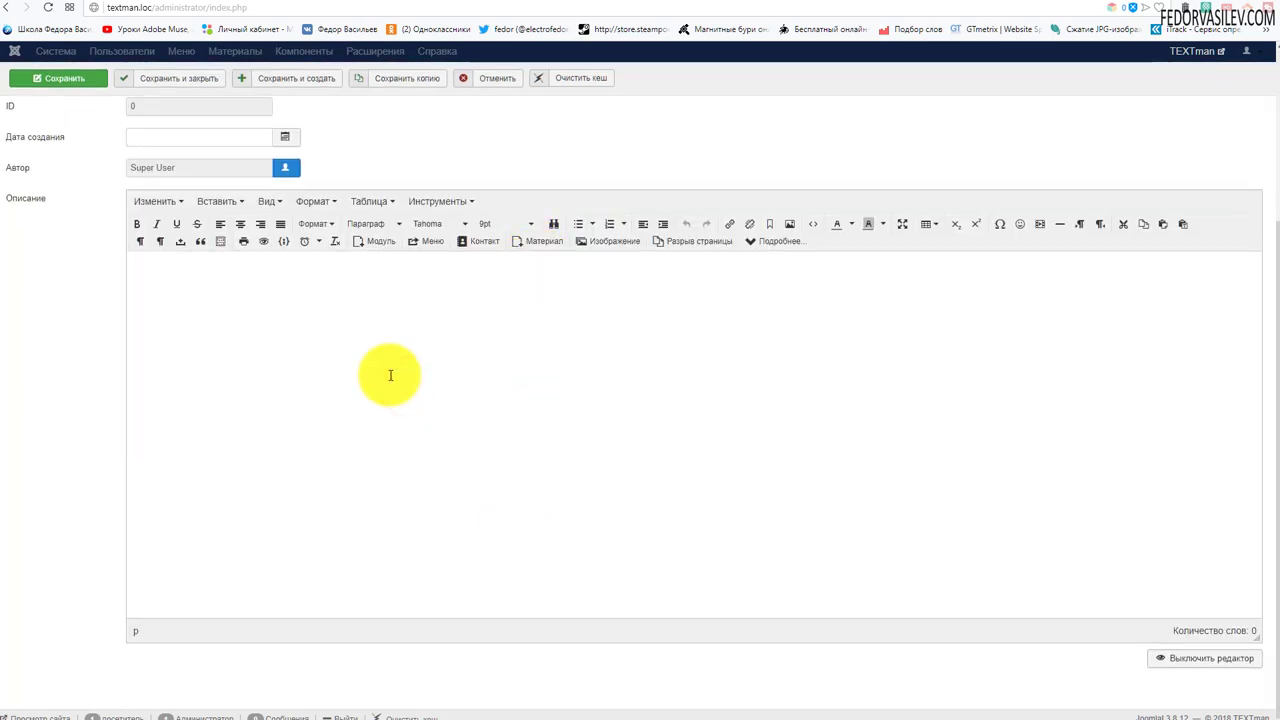
scroll(390, 375, "up", 3)
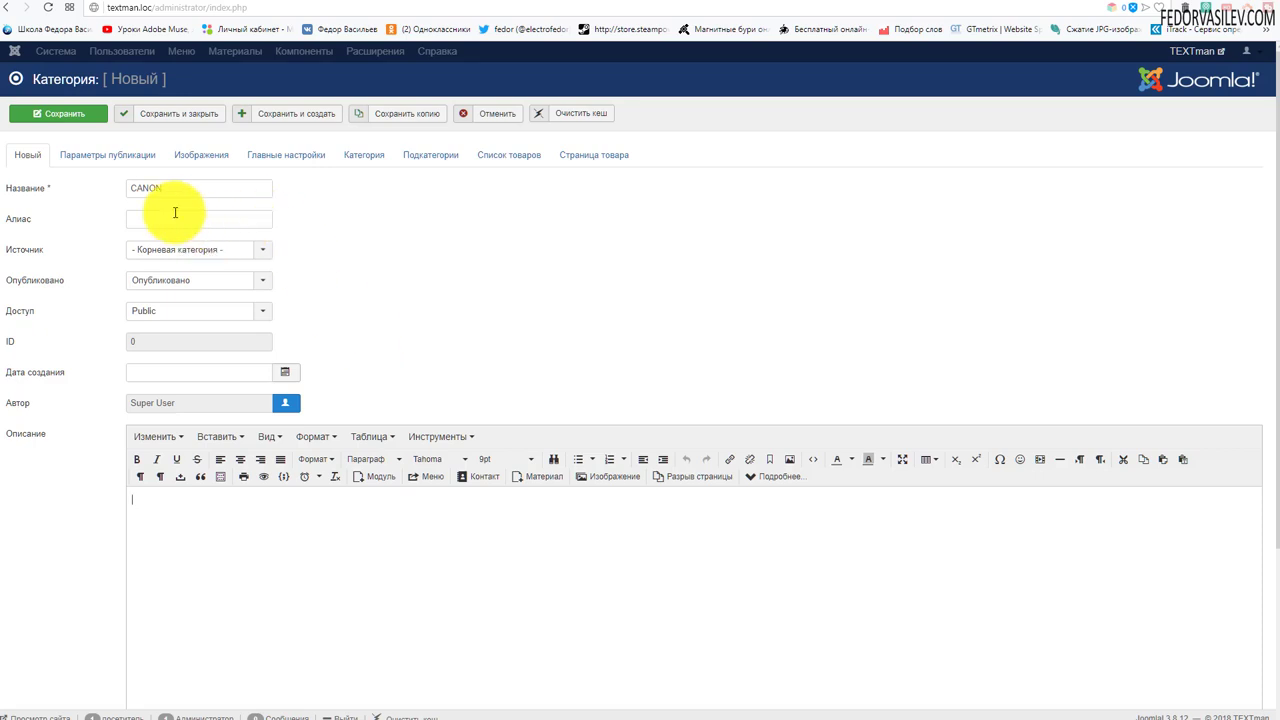
left_click(242, 553)
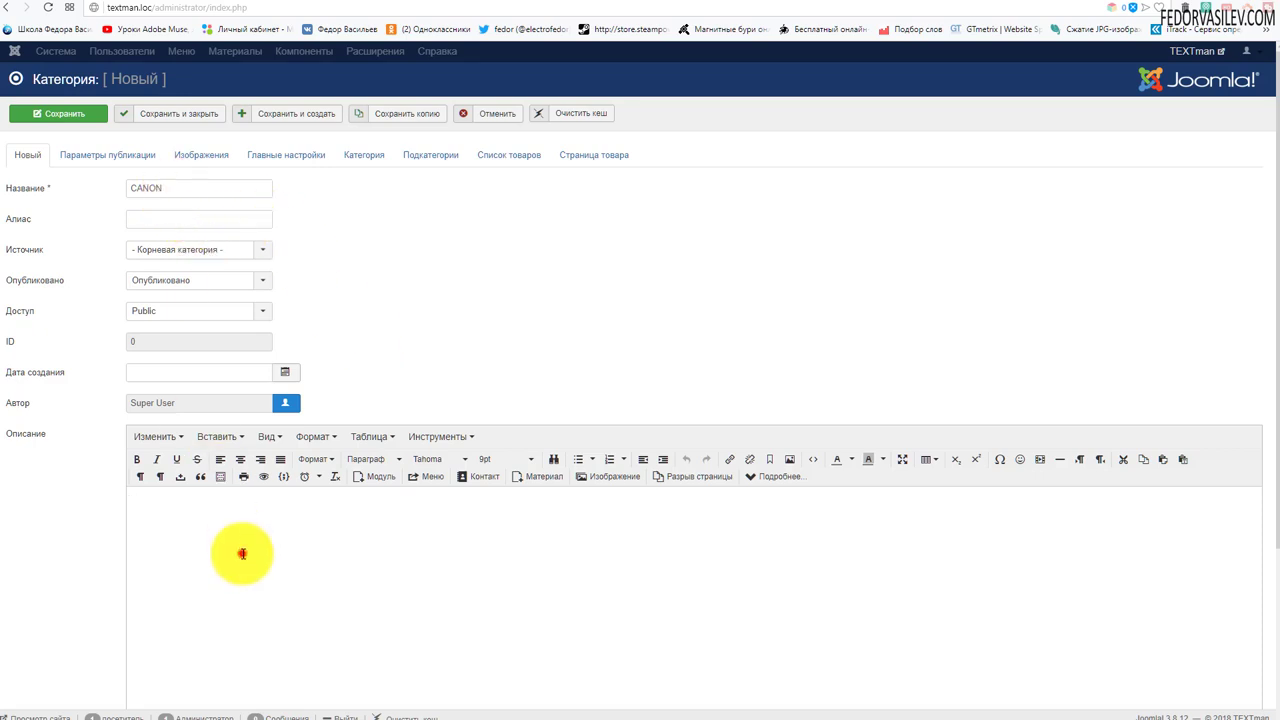
type("Фото")
left_click_drag(152, 499, 81, 502)
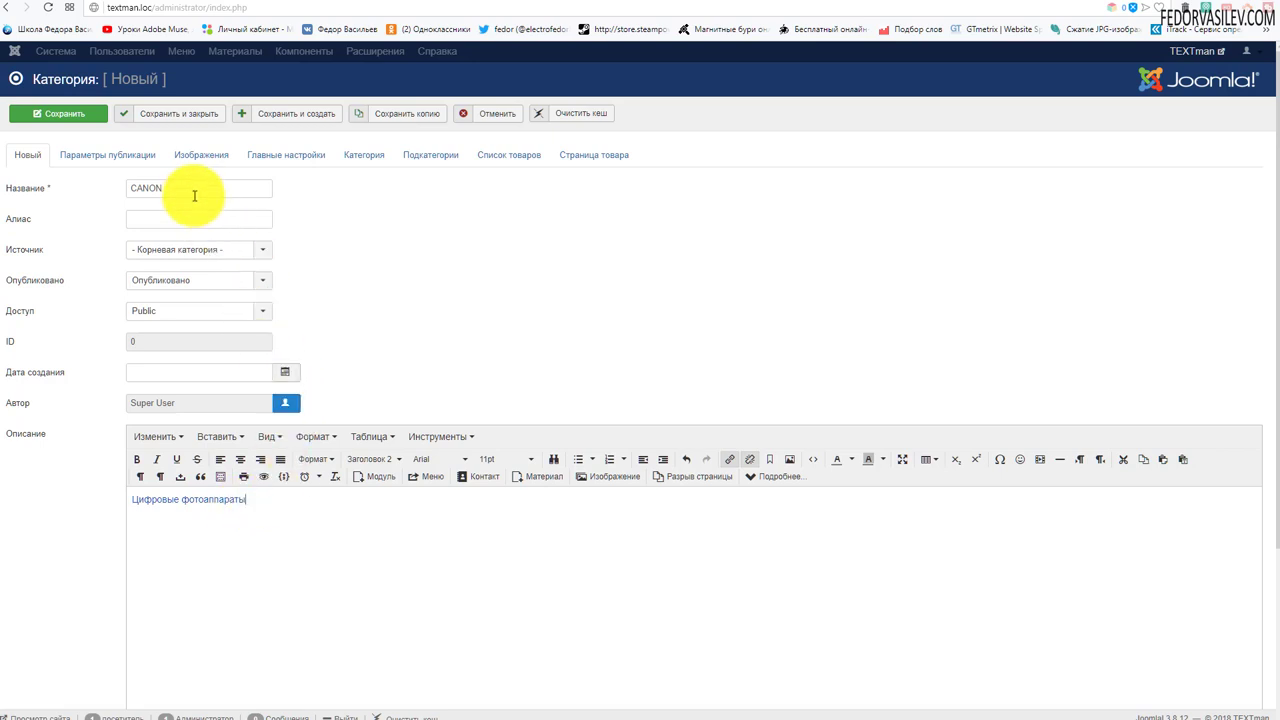
type("CANON")
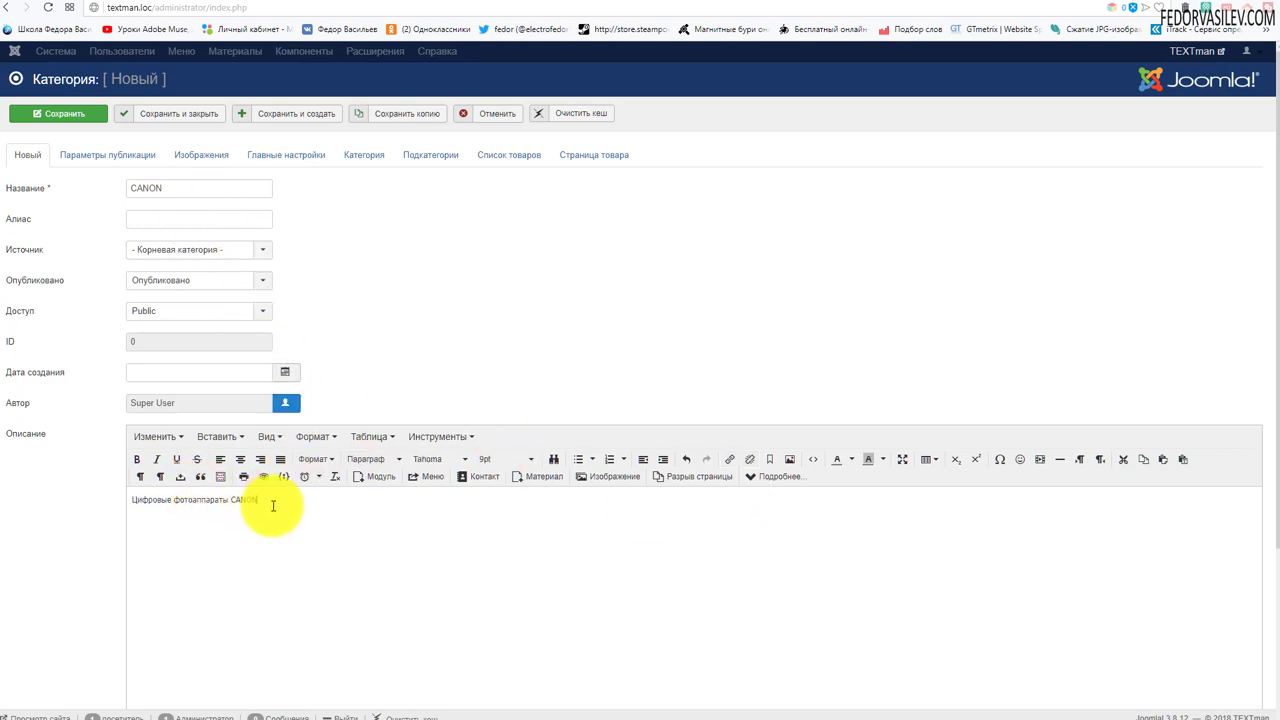
left_click_drag(273, 506, 57, 509)
left_click(509, 303)
left_click(280, 507)
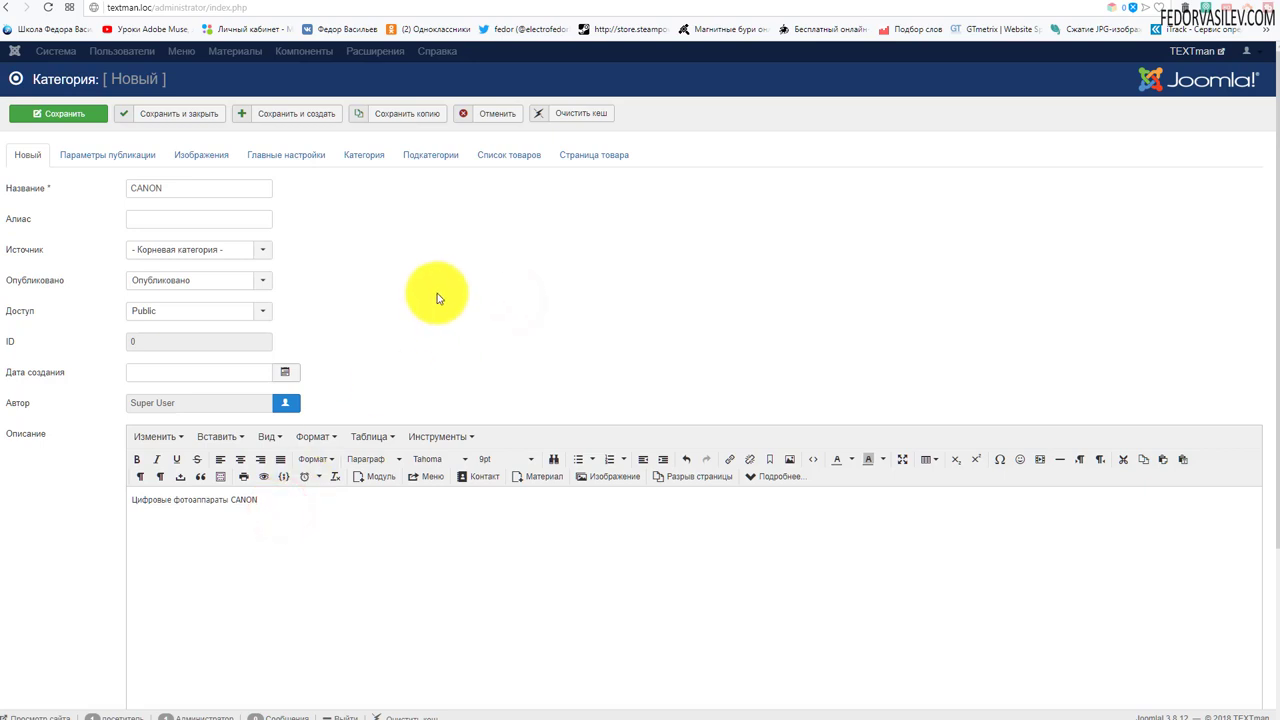
scroll(437, 293, "down", 2)
scroll(438, 291, "up", 2)
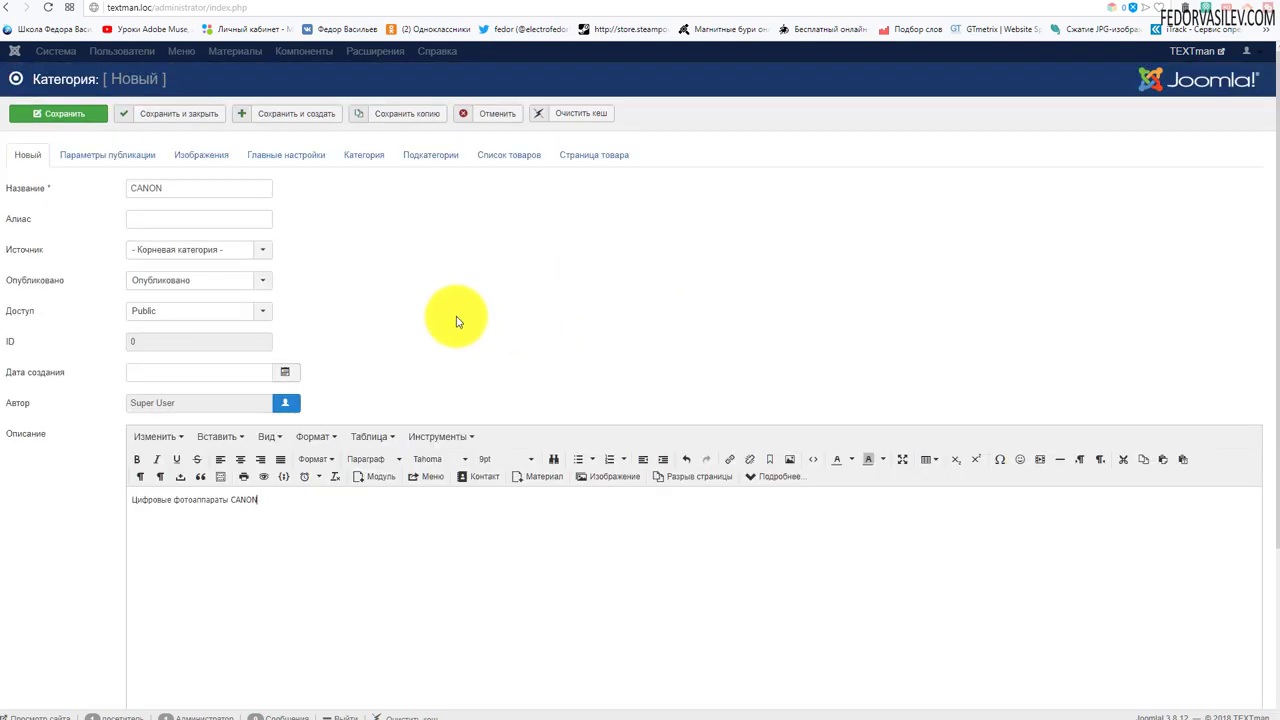
Step: Copy the description text "Цифровые фотоаппараты CANON" into the meta title in the category's publishing parameters
left_click(90, 153)
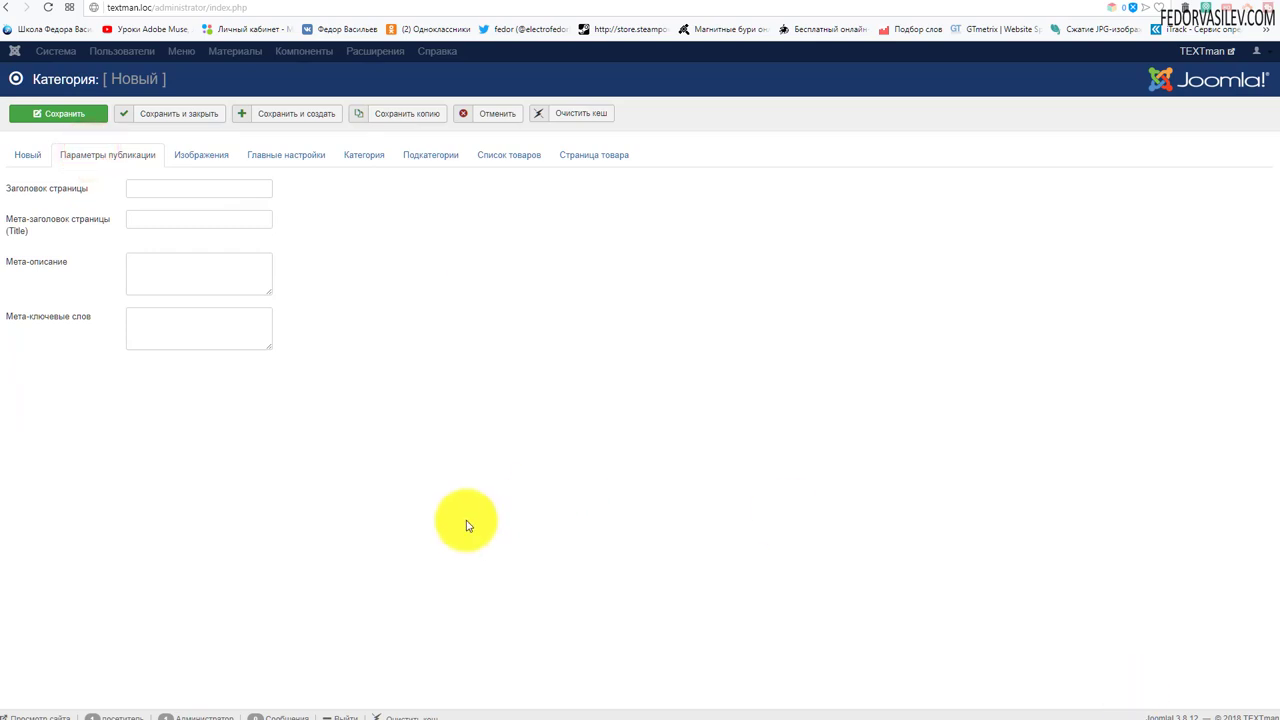
mouse_move(60, 195)
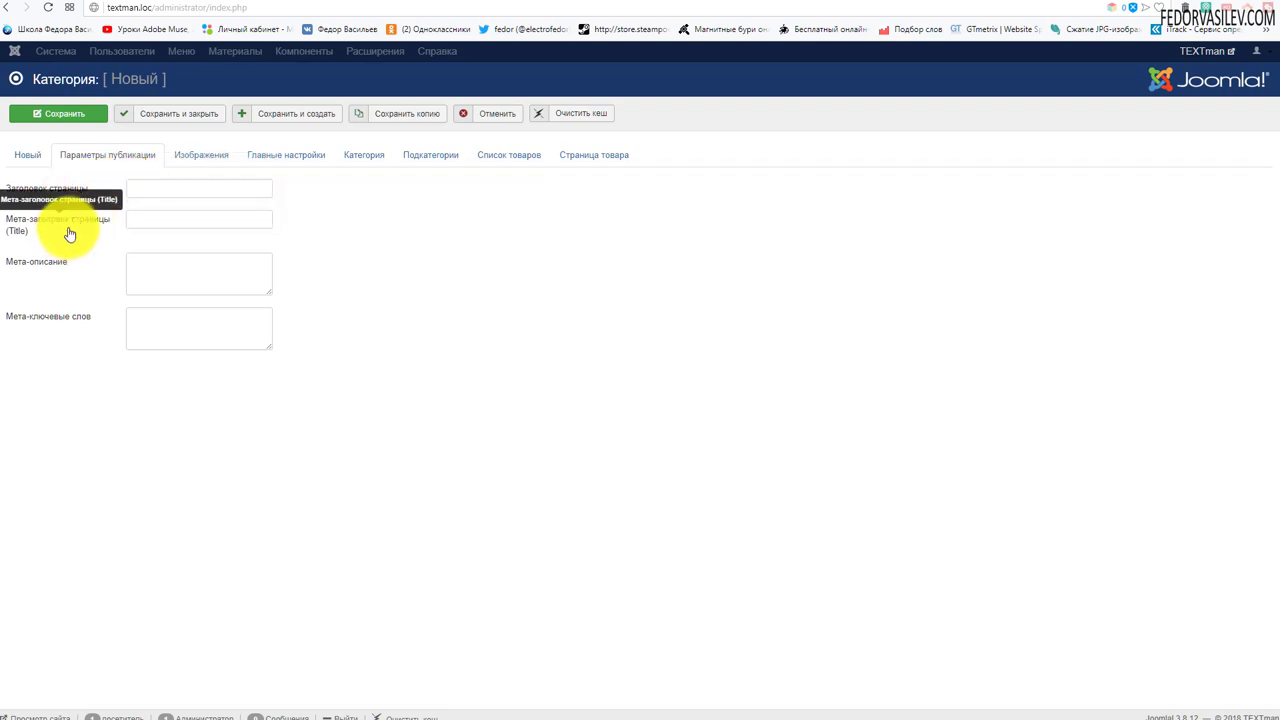
left_click(149, 216)
left_click(45, 154)
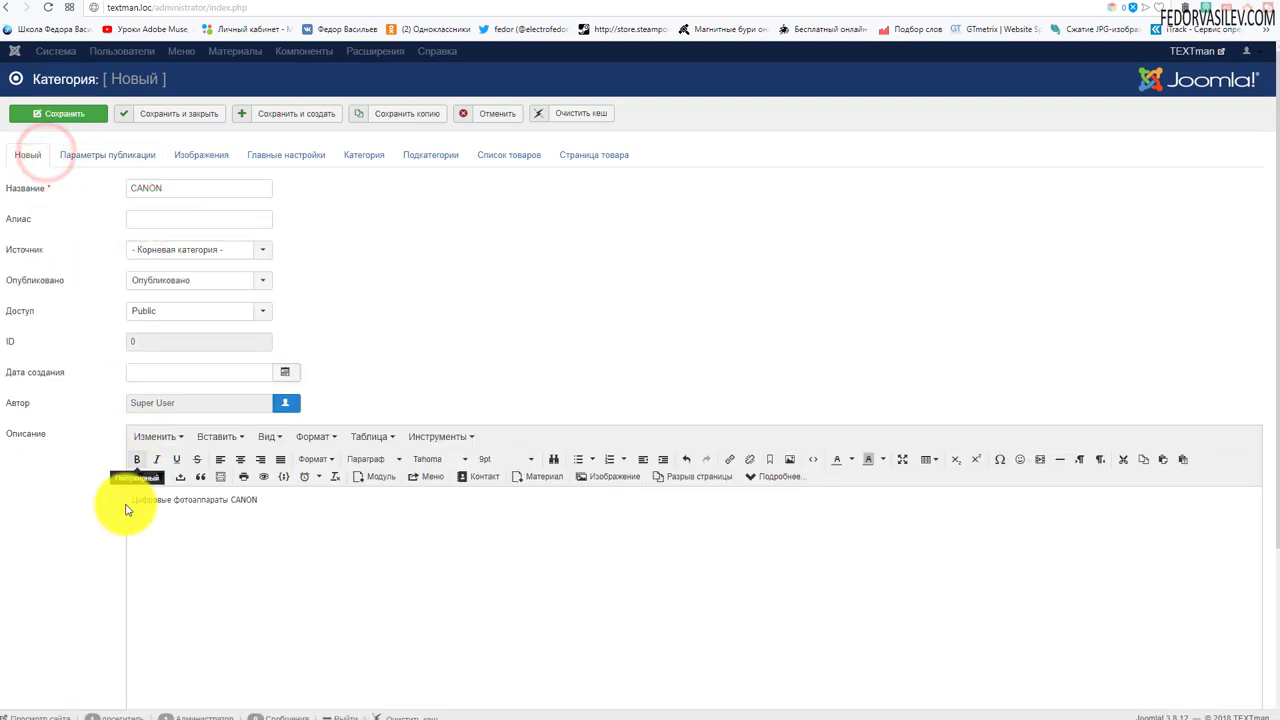
left_click_drag(270, 502, 2, 519)
key("ctrl+c")
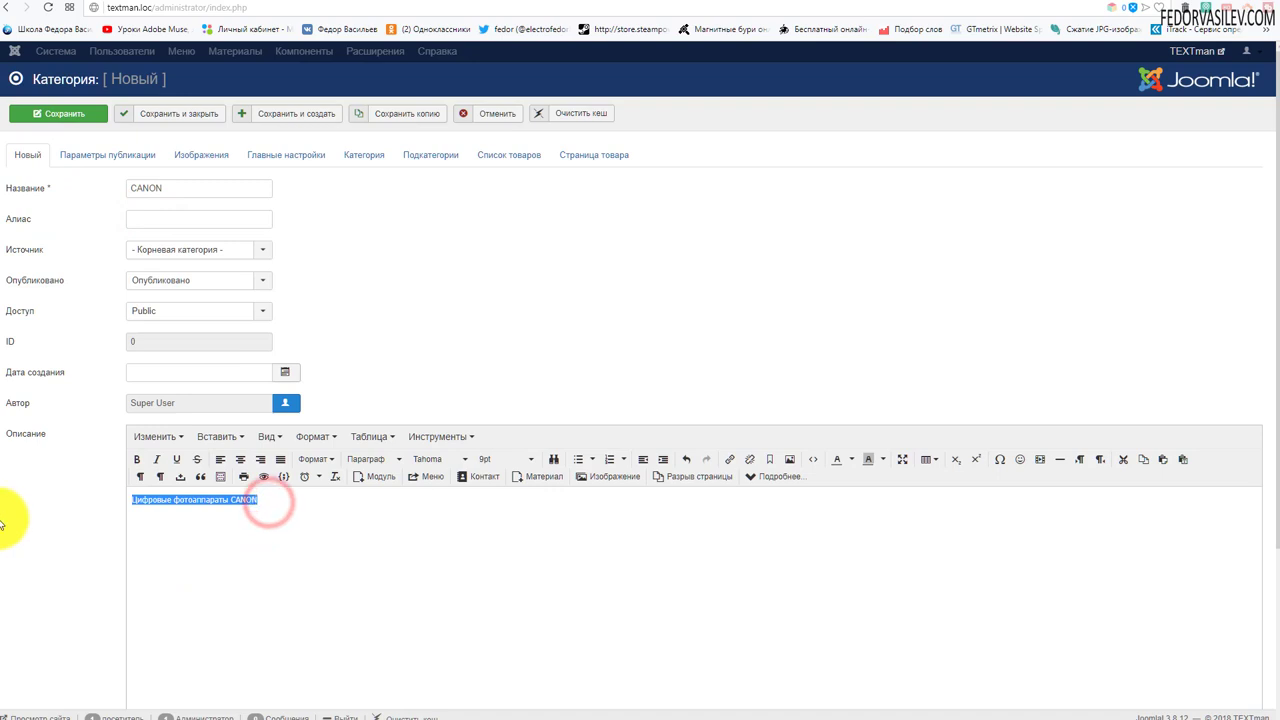
left_click(90, 152)
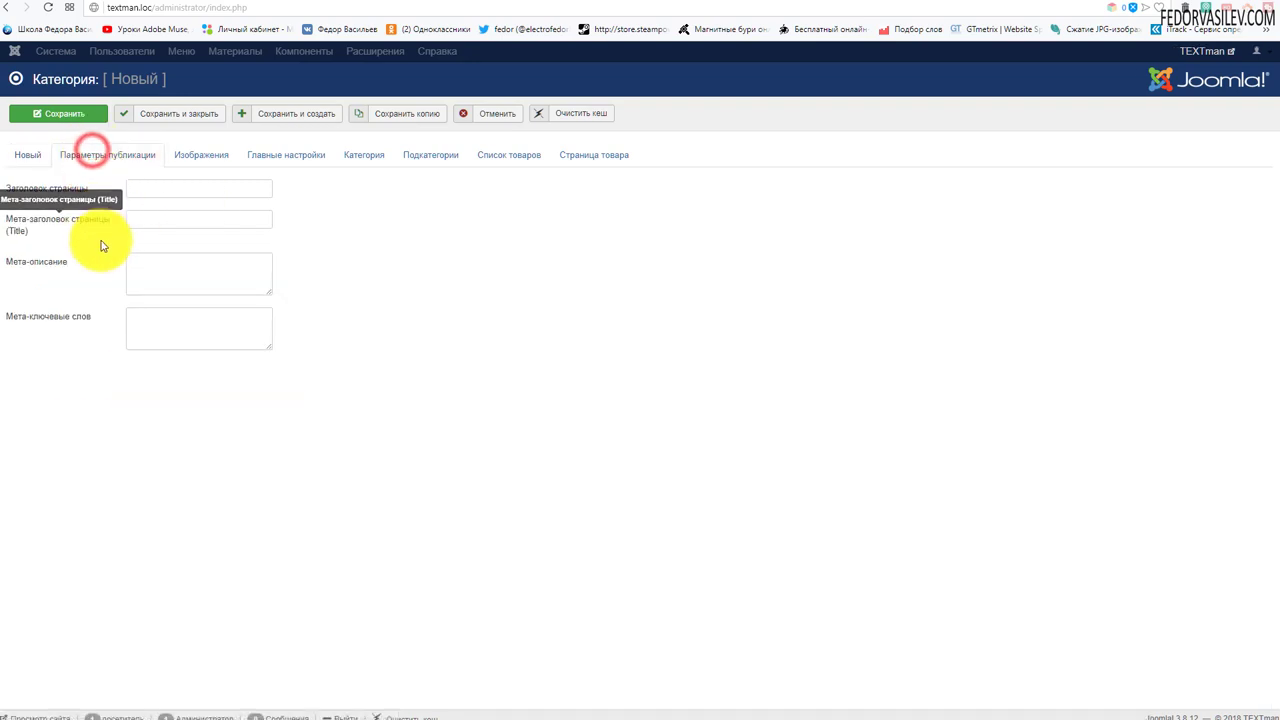
left_click(146, 219)
key("ctrl+v")
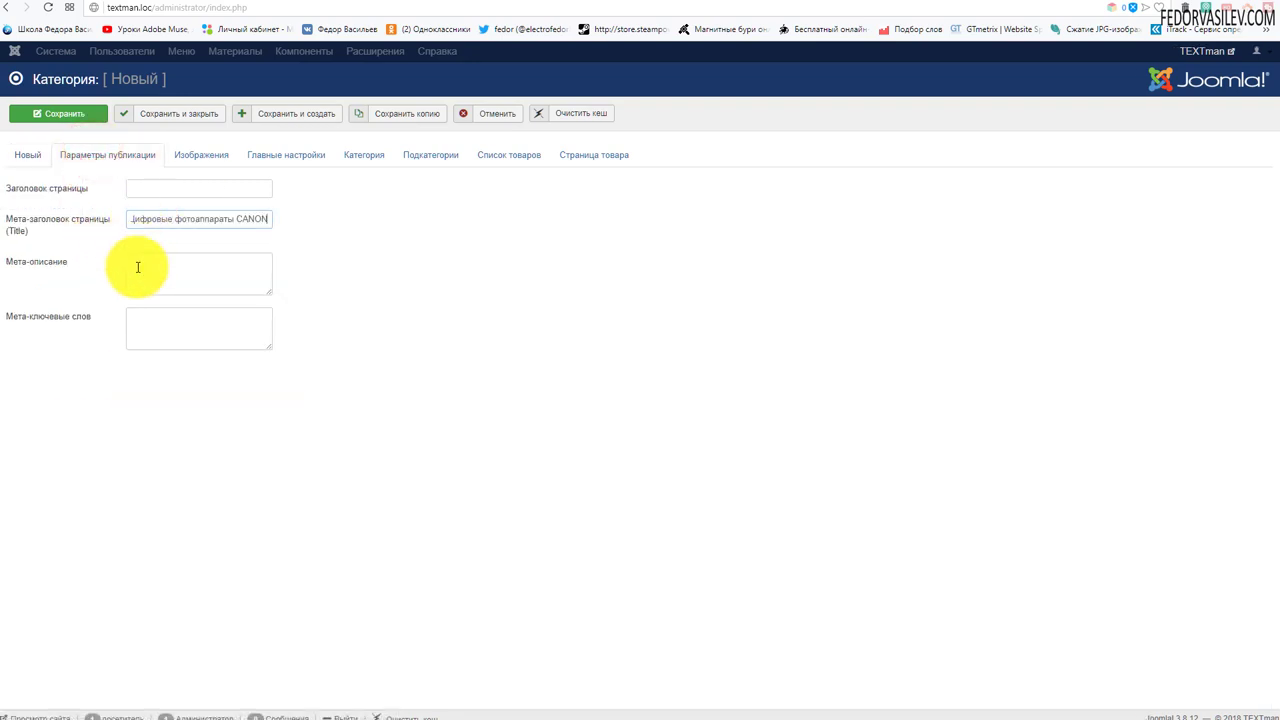
Step: Set the meta description to "Цифровые фотоаппараты CANON", leave the meta keywords empty, and save the category
left_click(97, 296)
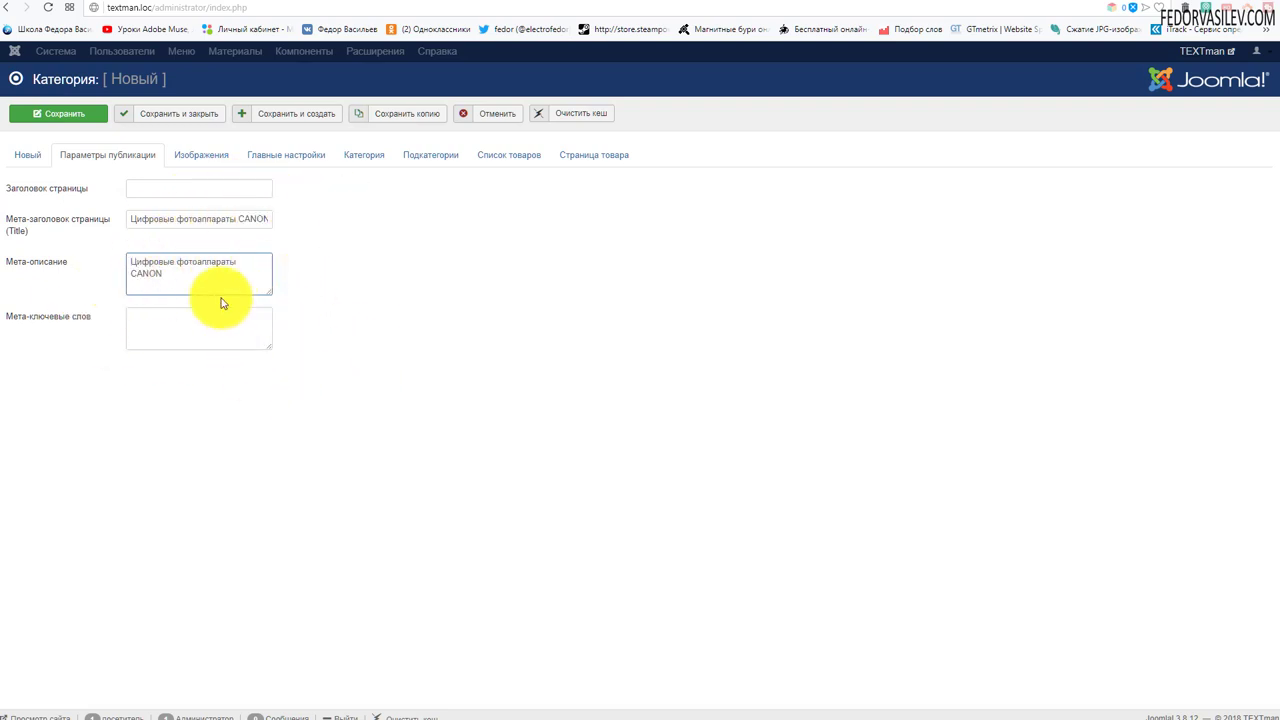
left_click_drag(79, 261, 16, 229)
left_click(155, 271)
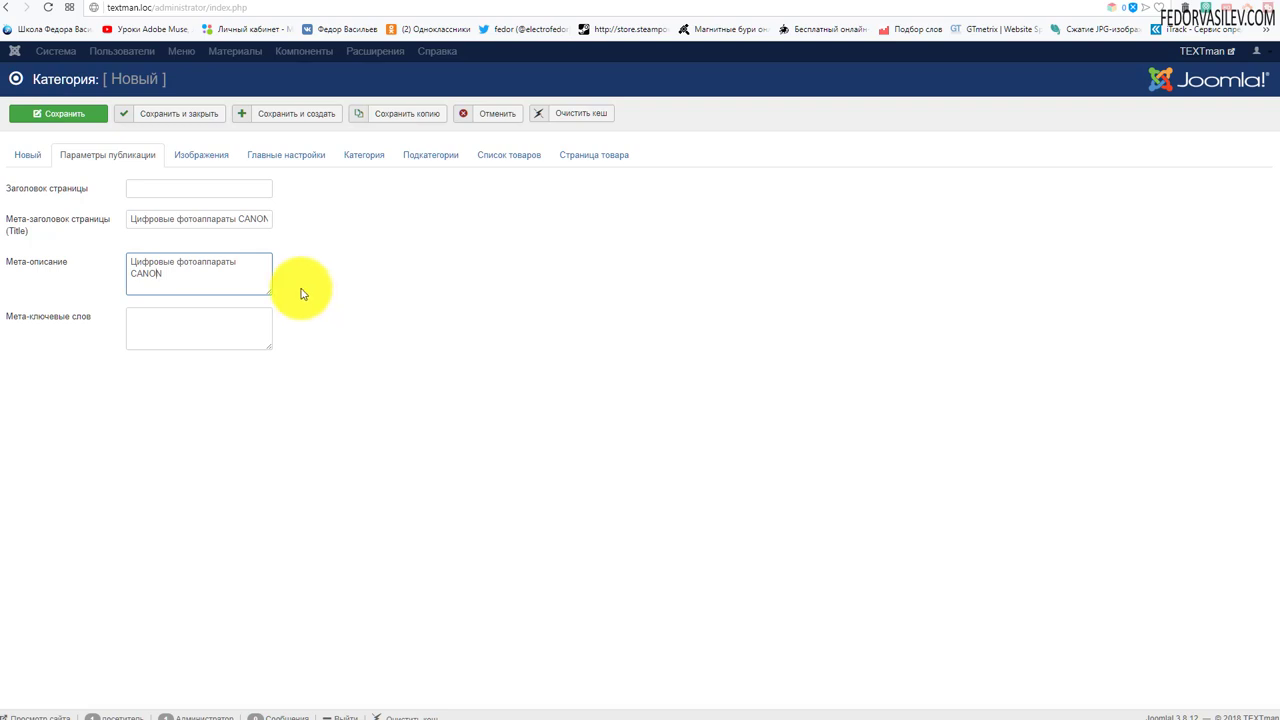
left_click(165, 334)
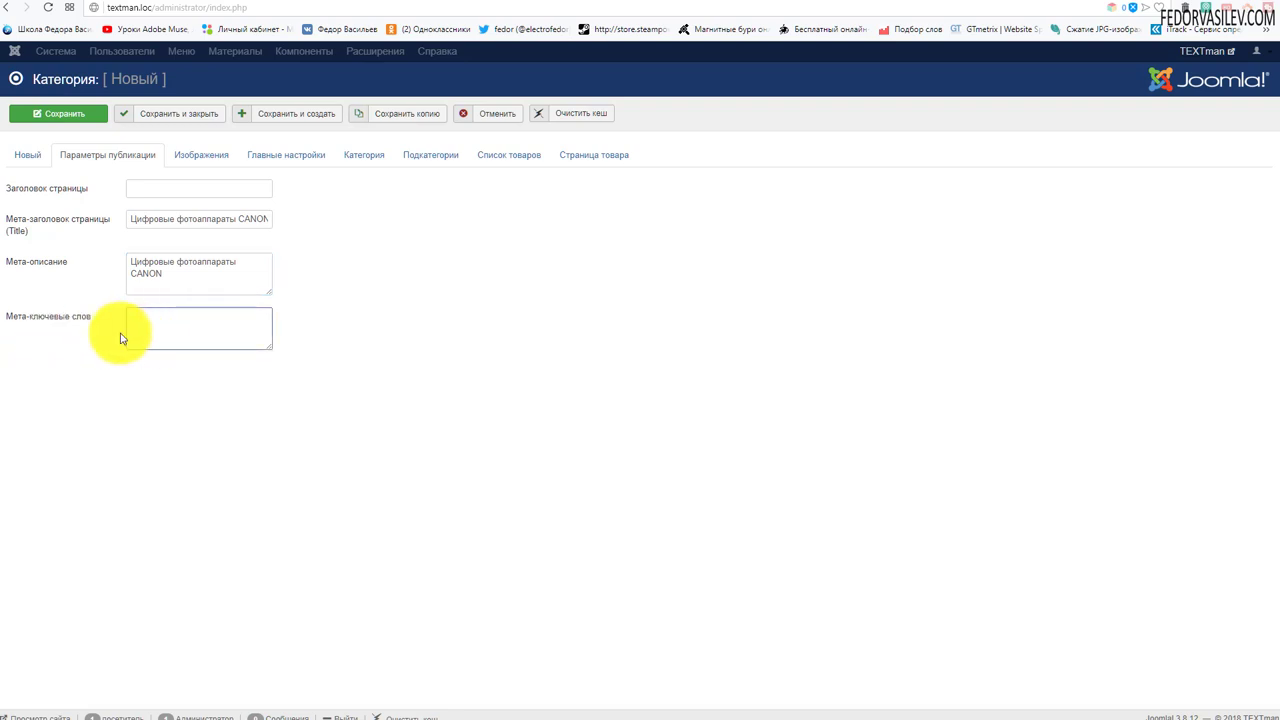
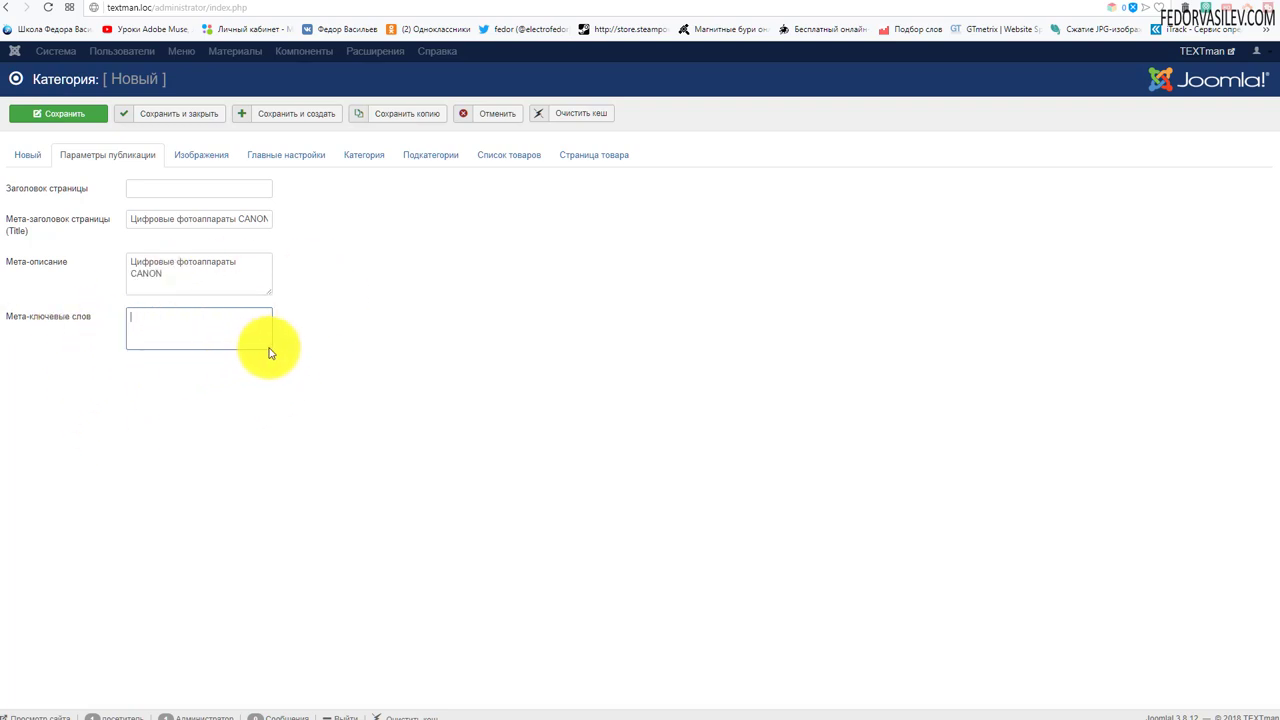
left_click_drag(270, 348, 278, 378)
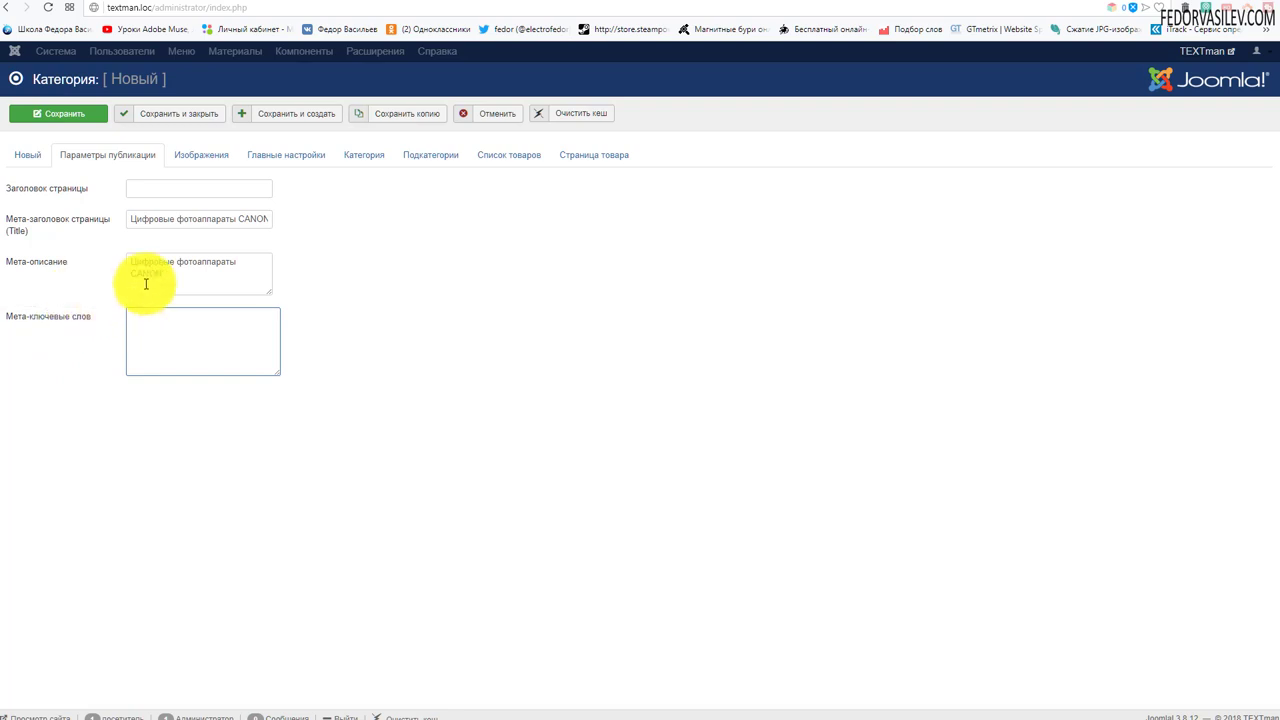
left_click_drag(70, 263, 28, 224)
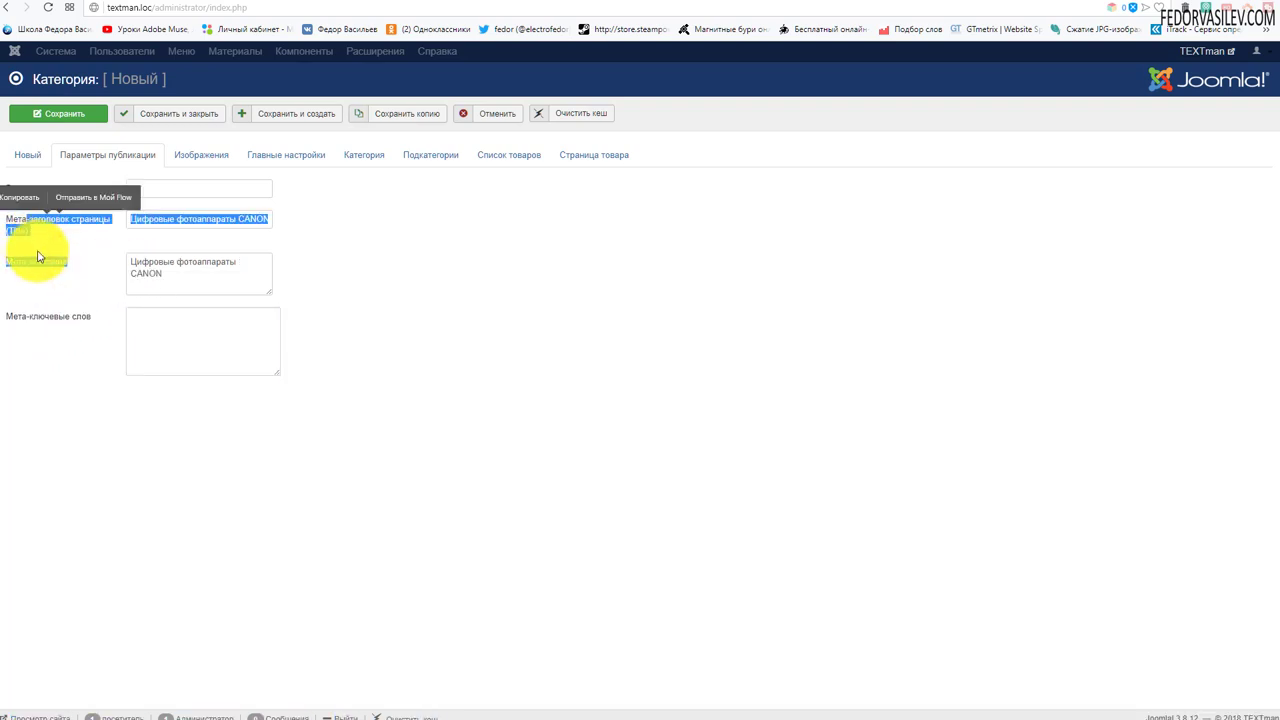
left_click(71, 246)
key("ctrl+s")
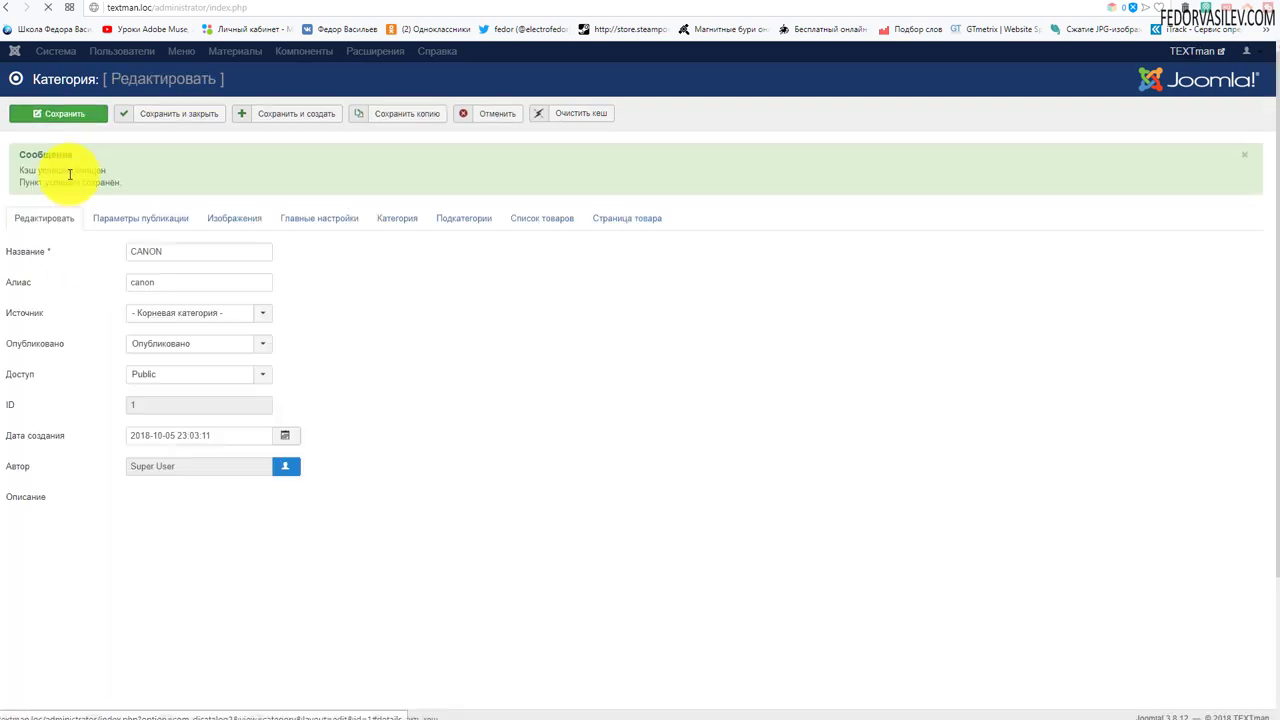
Step: Review the saved category's publishing, image, main, category, subcategory and product list settings without changing them
left_click(106, 224)
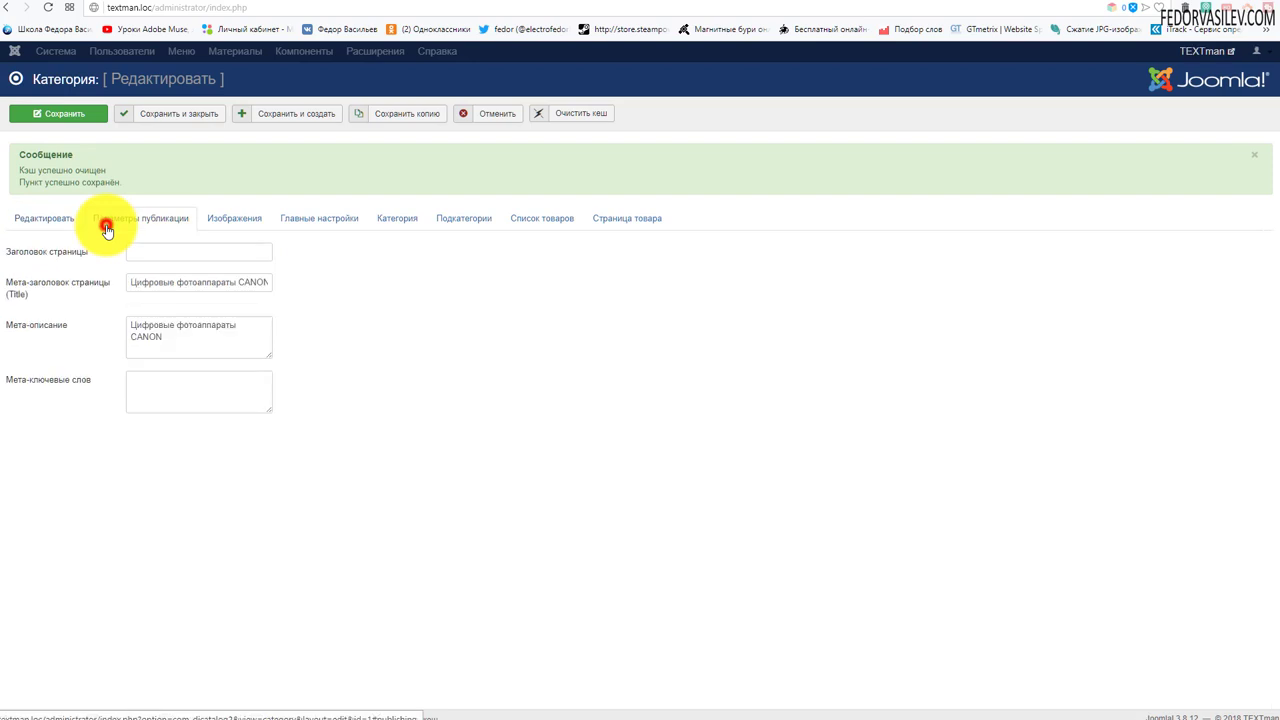
left_click(245, 220)
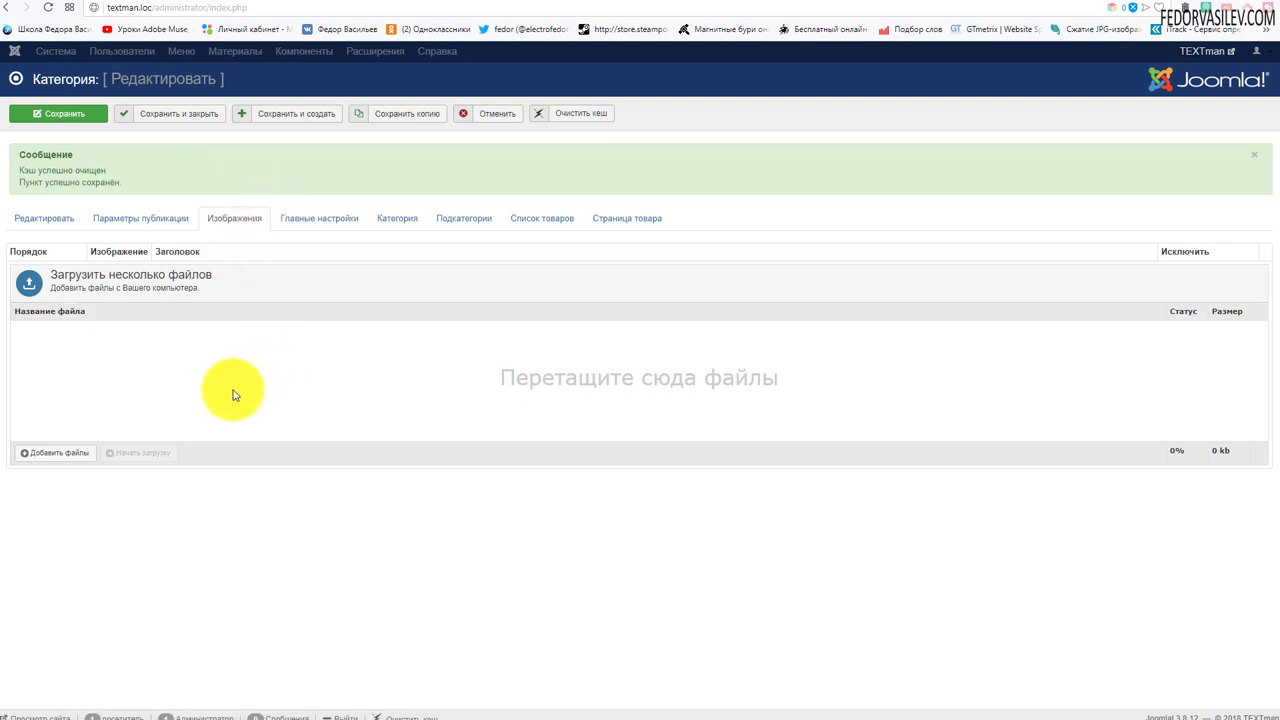
left_click(317, 228)
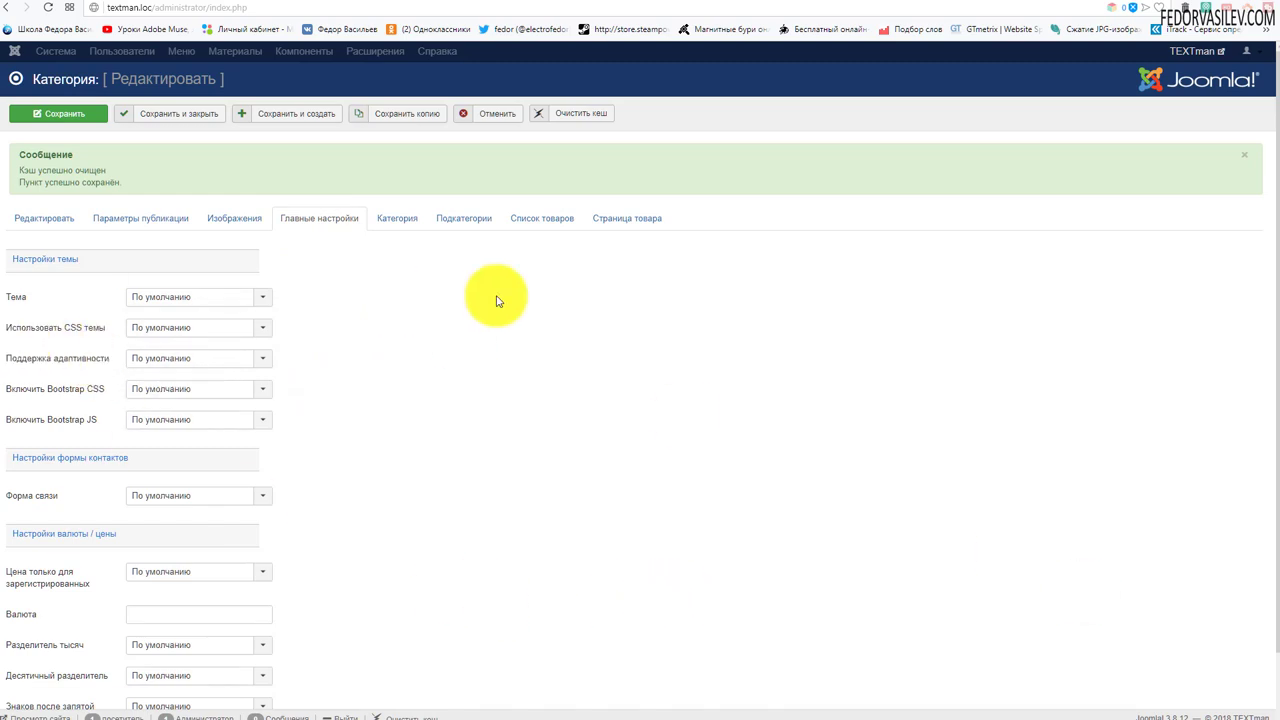
scroll(498, 301, "down", 1)
scroll(431, 397, "up", 1)
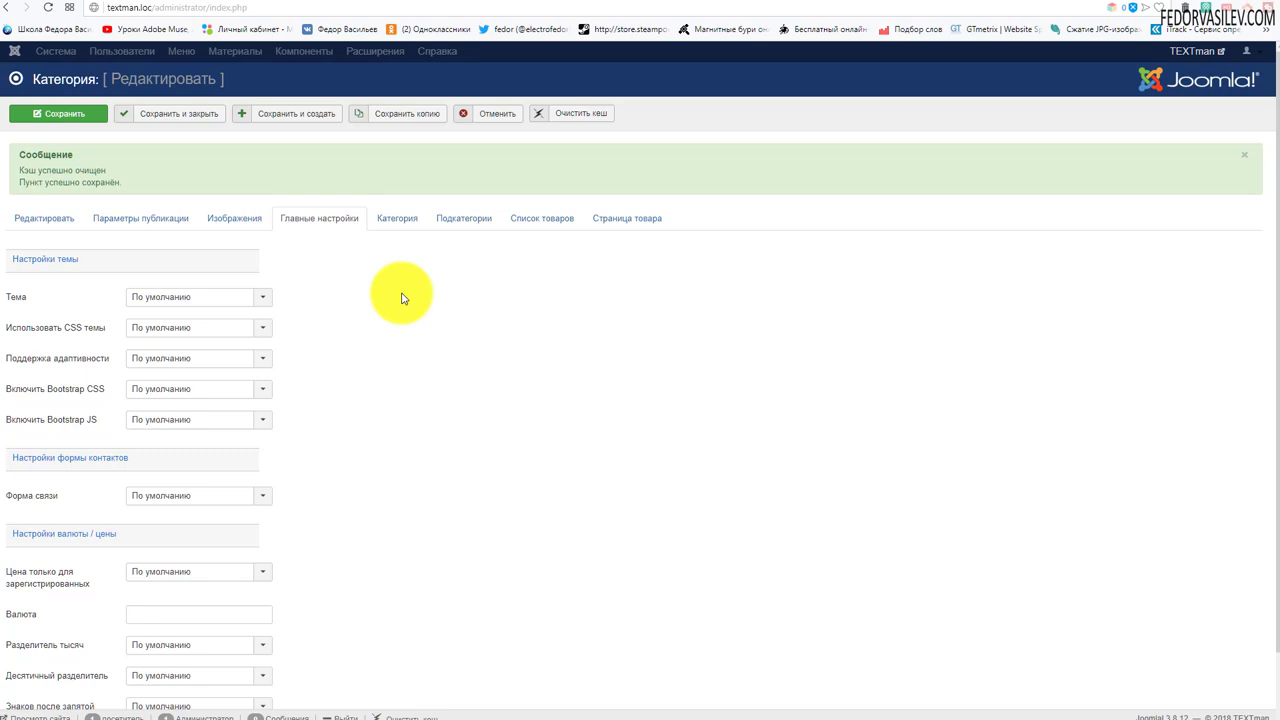
left_click(405, 228)
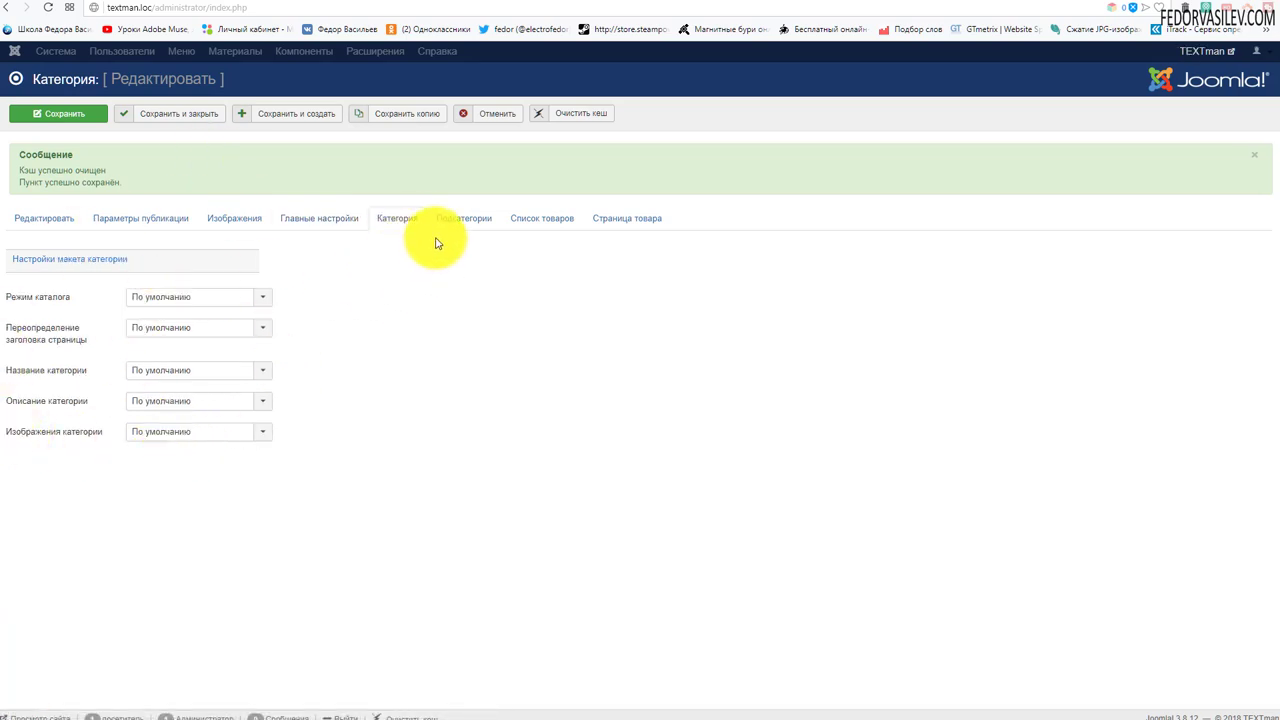
left_click(455, 228)
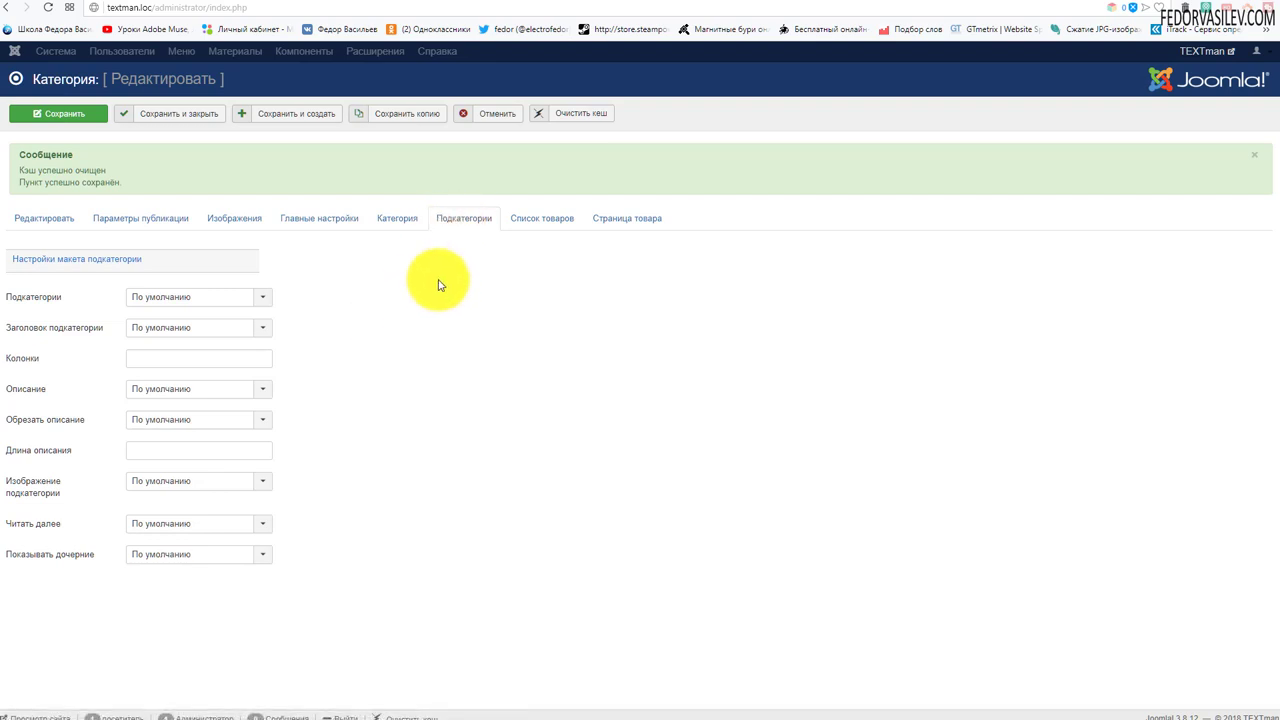
left_click(542, 229)
scroll(391, 330, "down", 20)
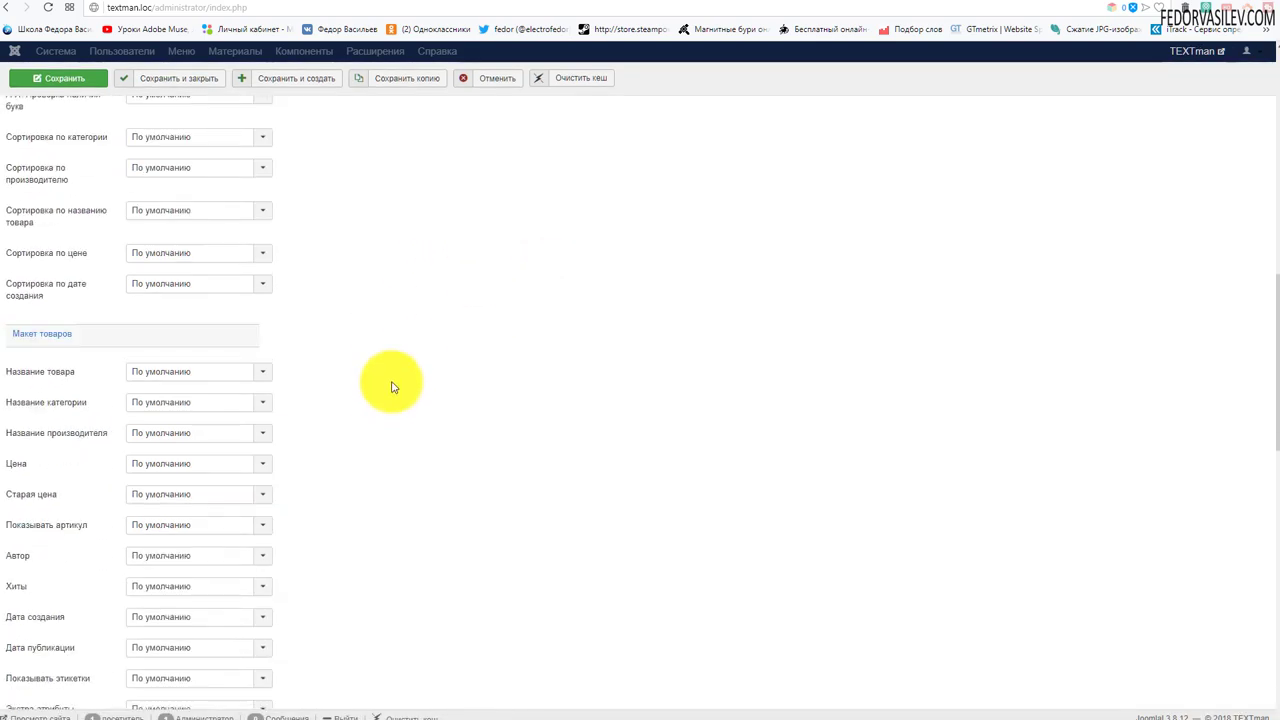
scroll(395, 386, "up", 15)
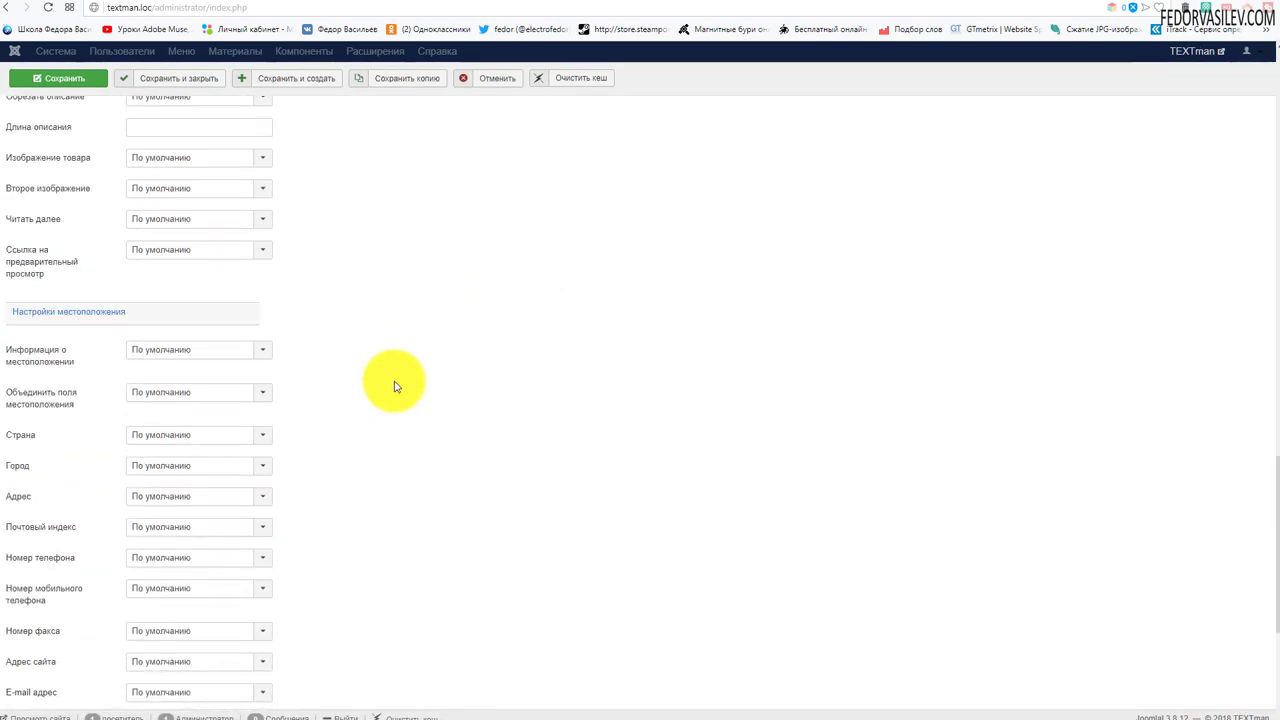
scroll(395, 386, "up", 3)
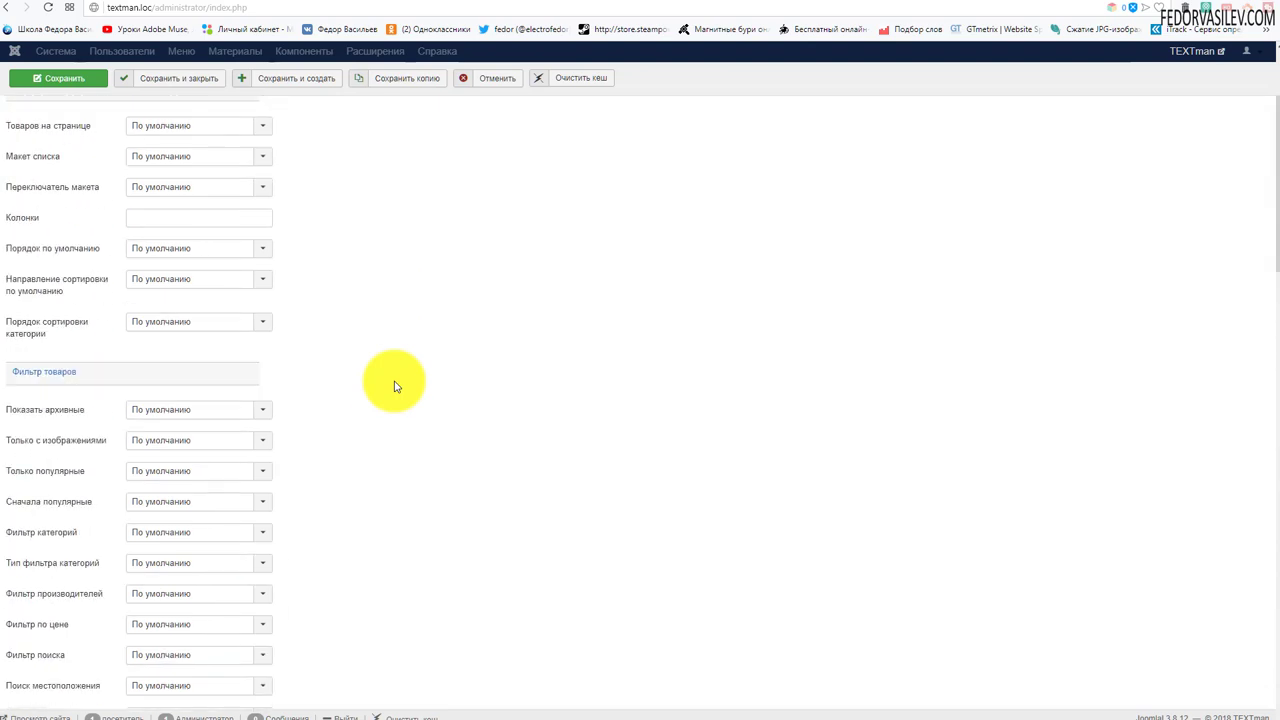
Step: Review the CANON category's product page settings, including the location and map options
scroll(395, 386, "down", 3)
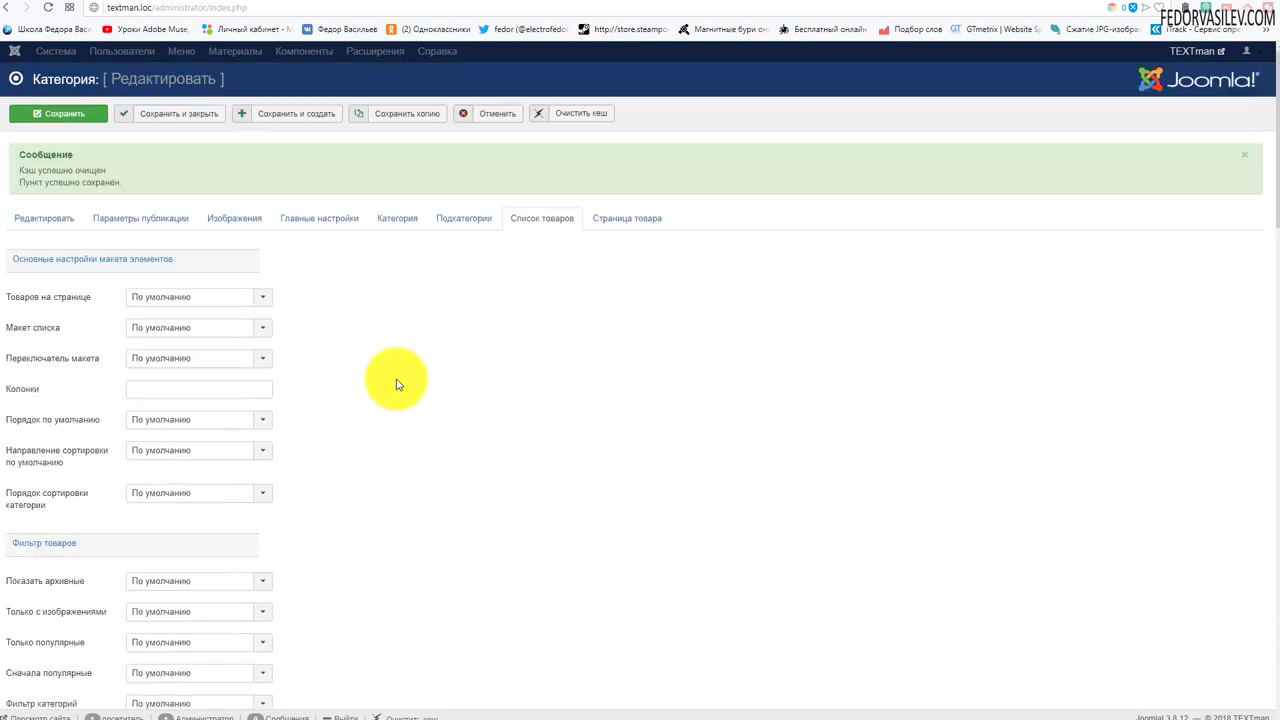
left_click(615, 222)
scroll(540, 329, "down", 3)
scroll(540, 329, "down", 9)
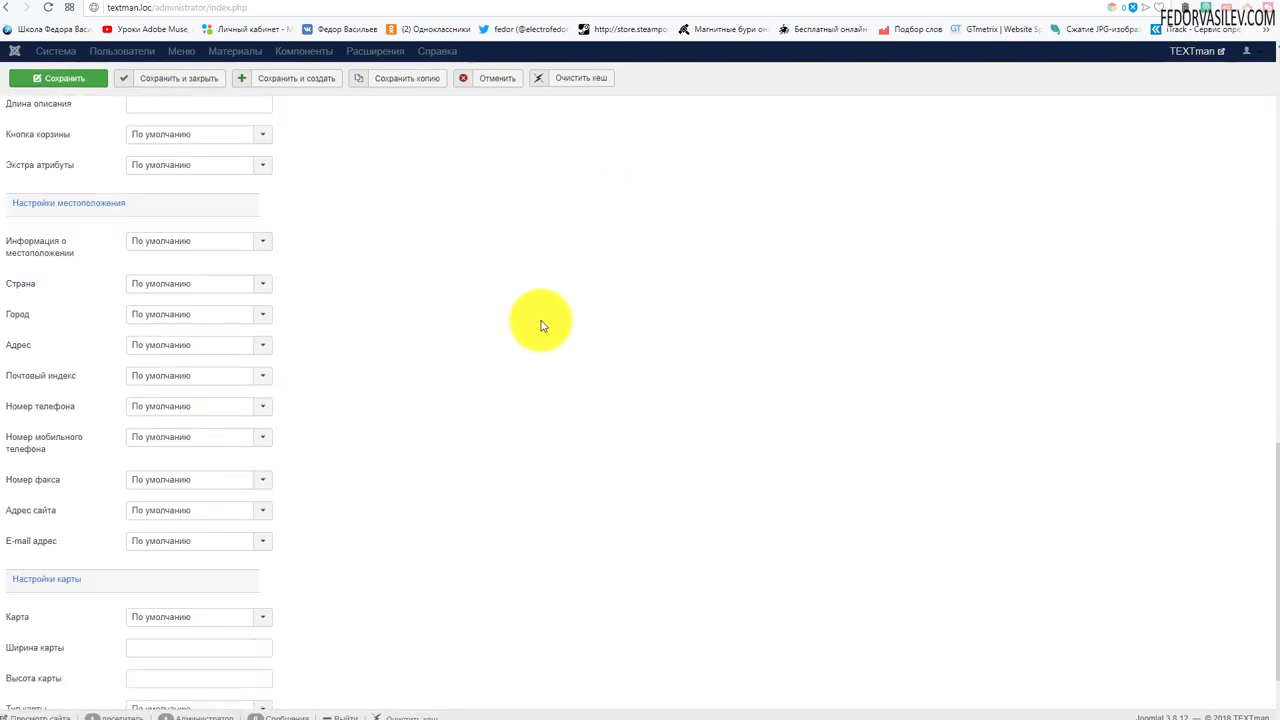
scroll(542, 326, "up", 8)
scroll(542, 323, "up", 5)
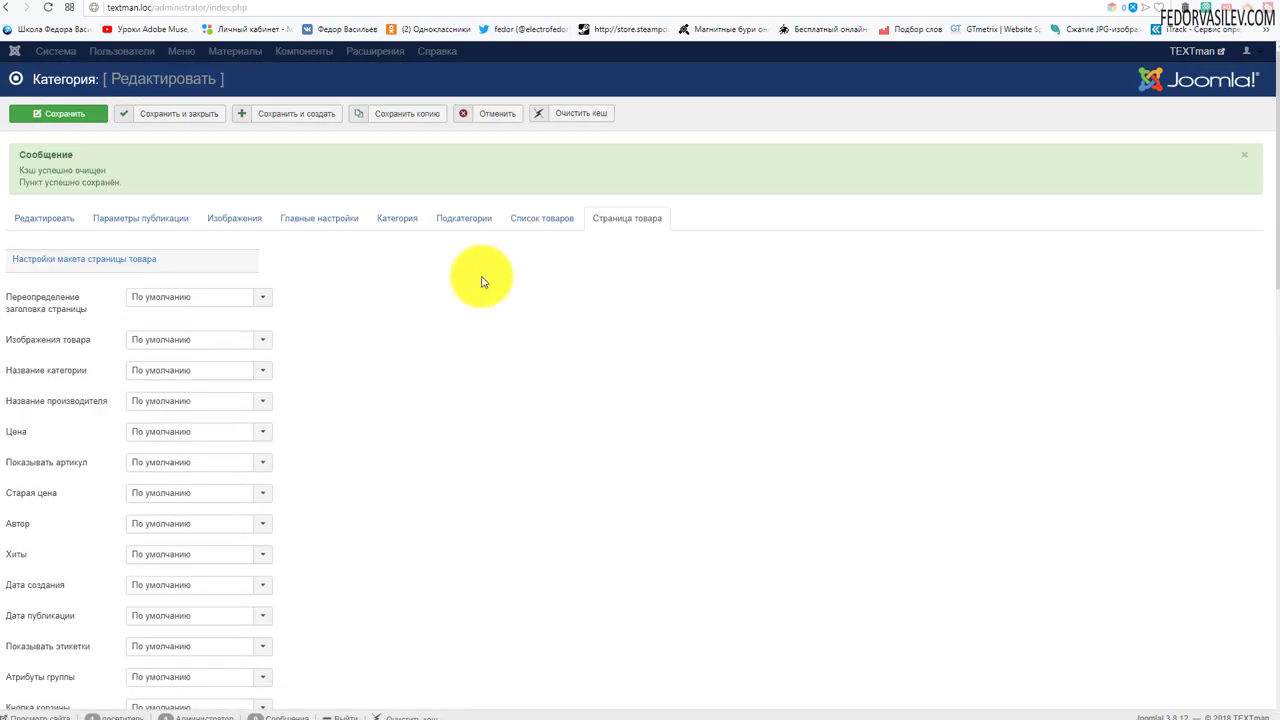
Step: Return to the CANON category's general details and save the category
left_click(65, 218)
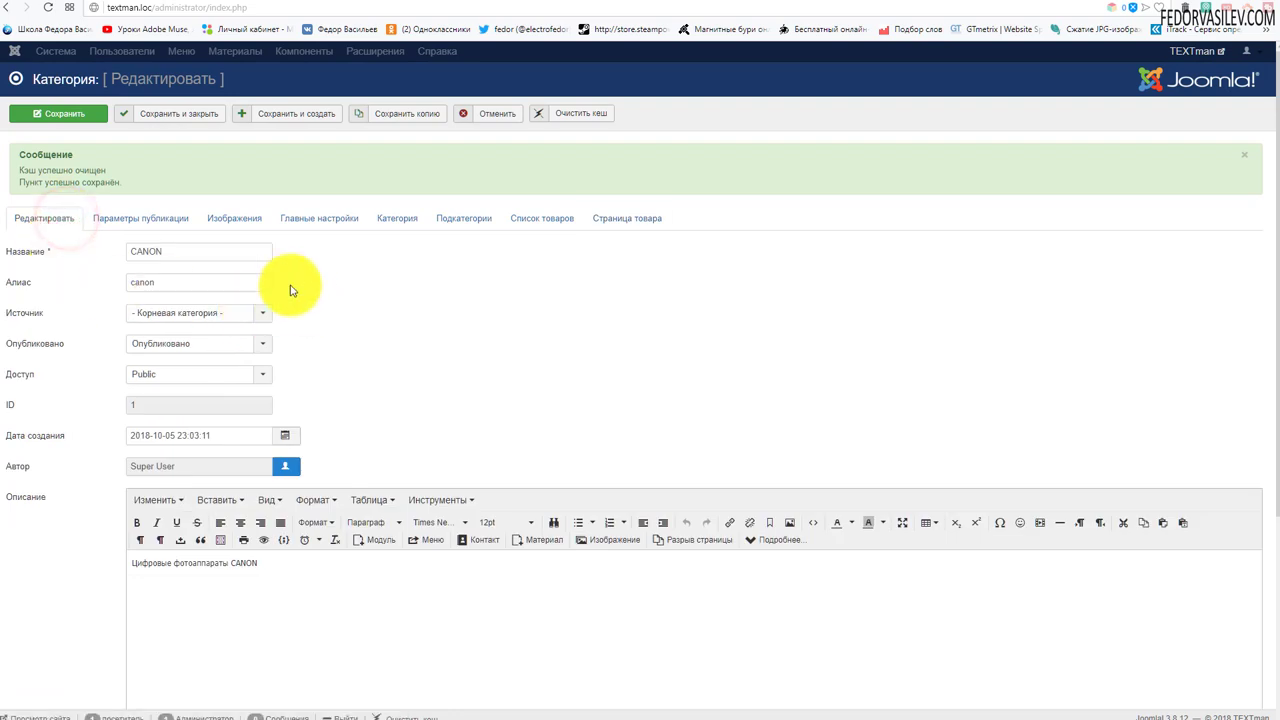
left_click(80, 117)
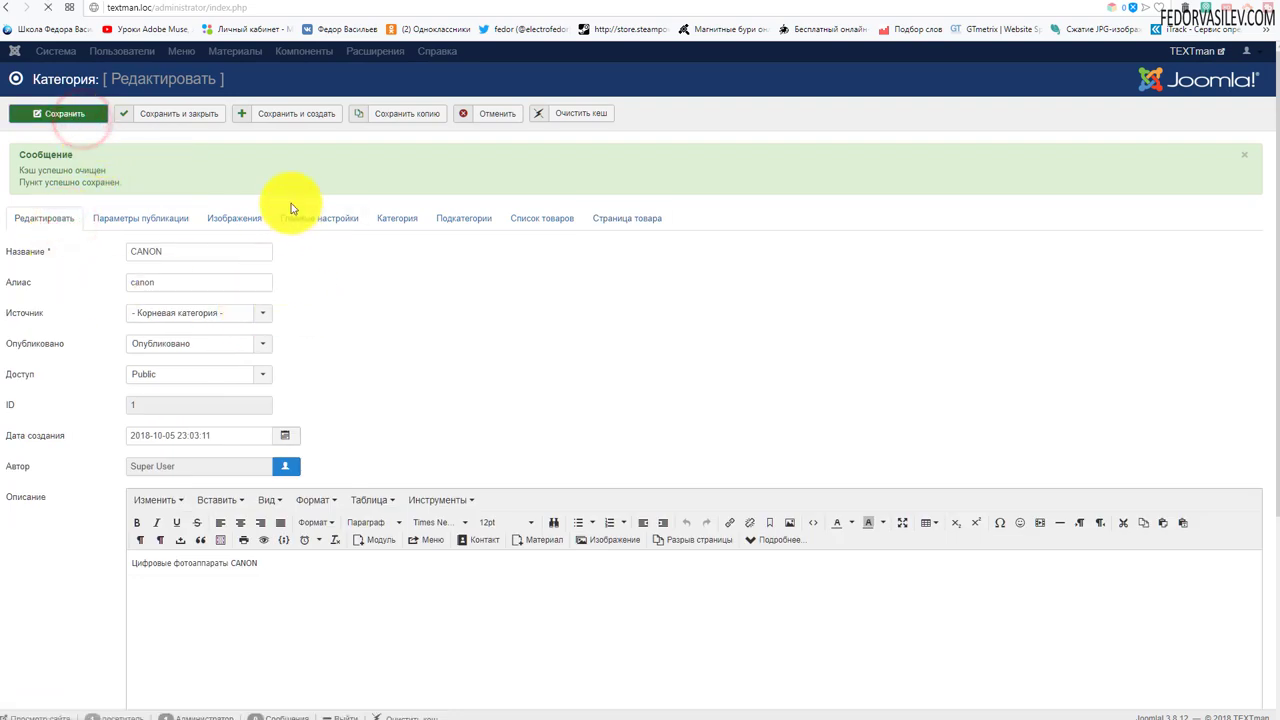
left_click(351, 286)
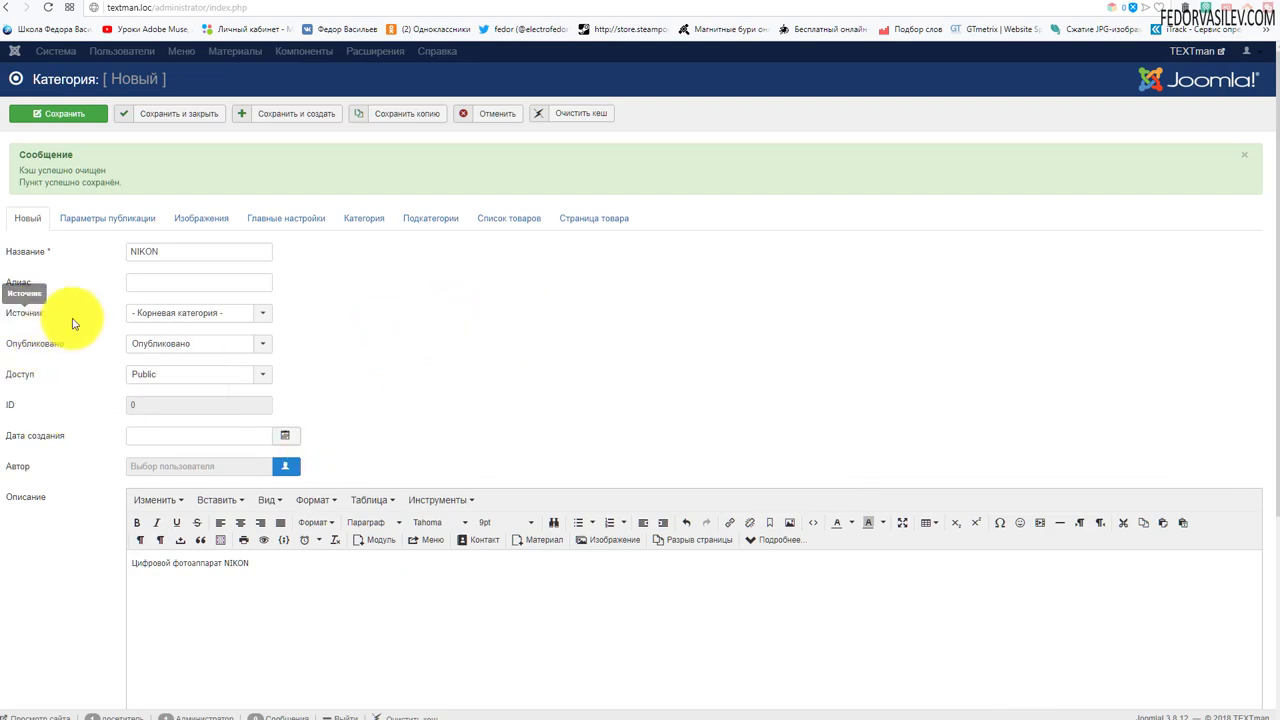
Step: Try CANON as the parent of the new NIKON category and set the parent back to the root category
left_click(165, 313)
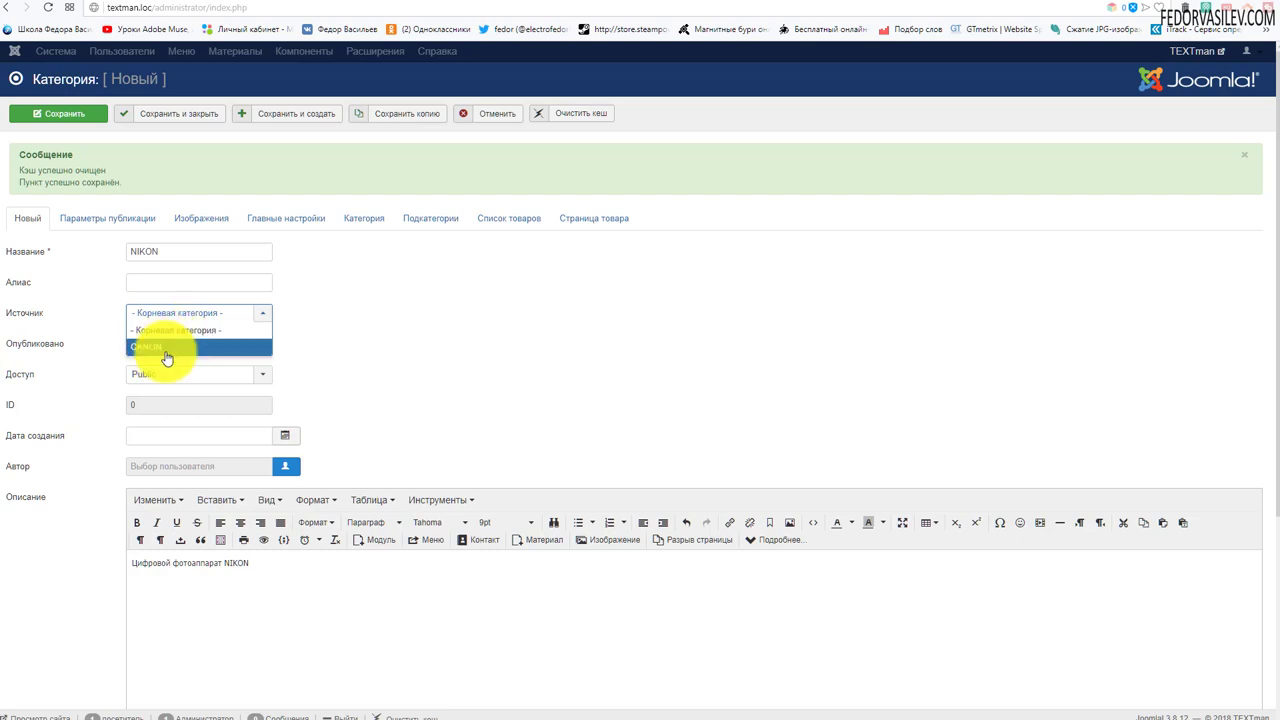
left_click(657, 363)
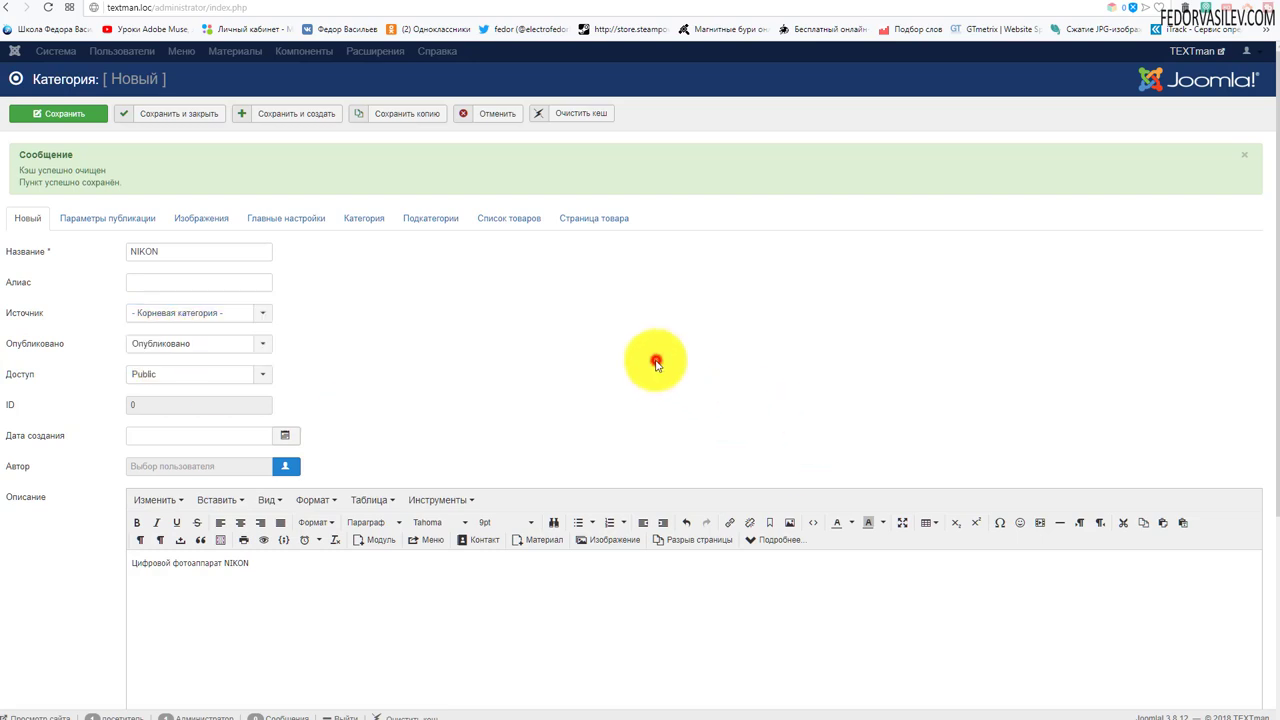
left_click(151, 323)
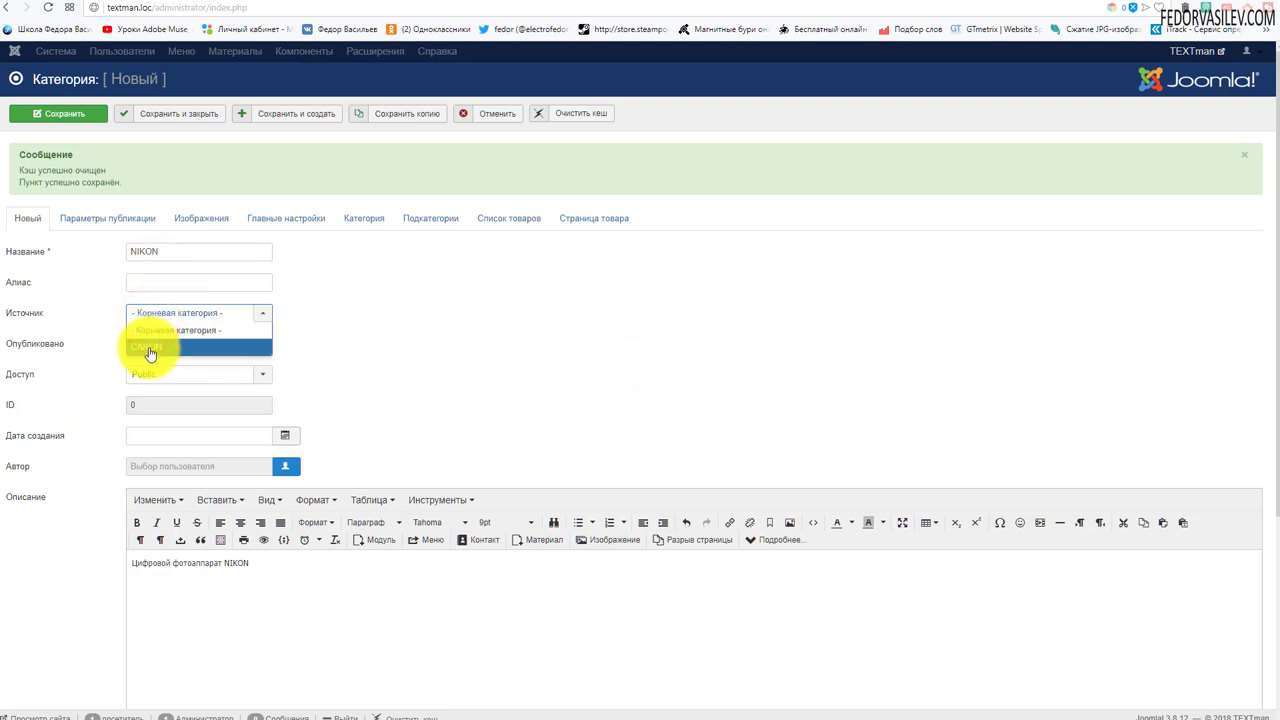
left_click(149, 350)
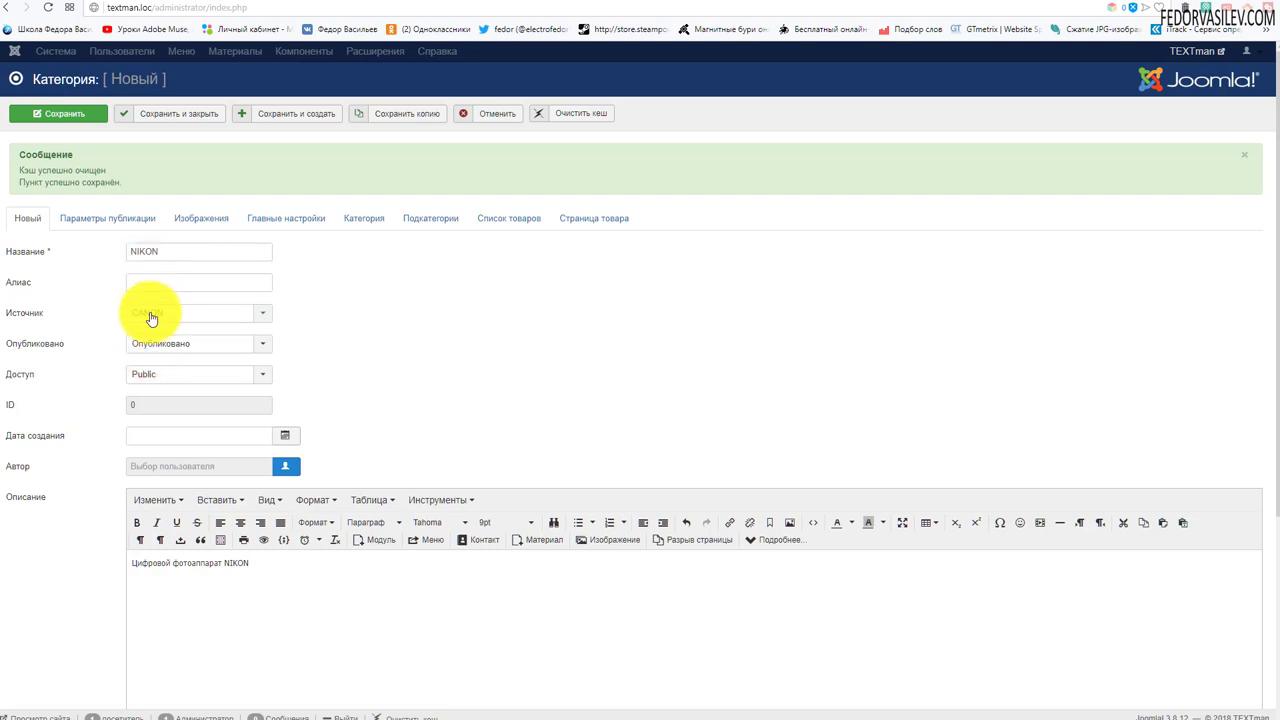
left_click(151, 318)
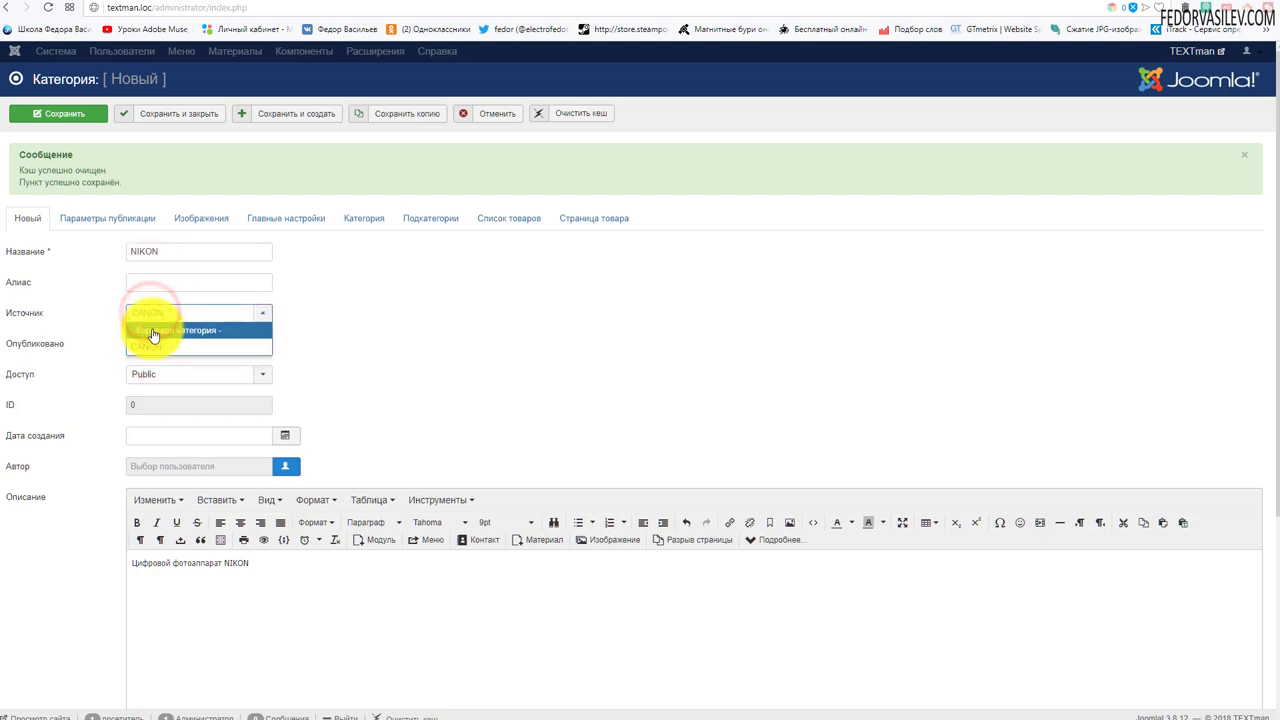
left_click(152, 328)
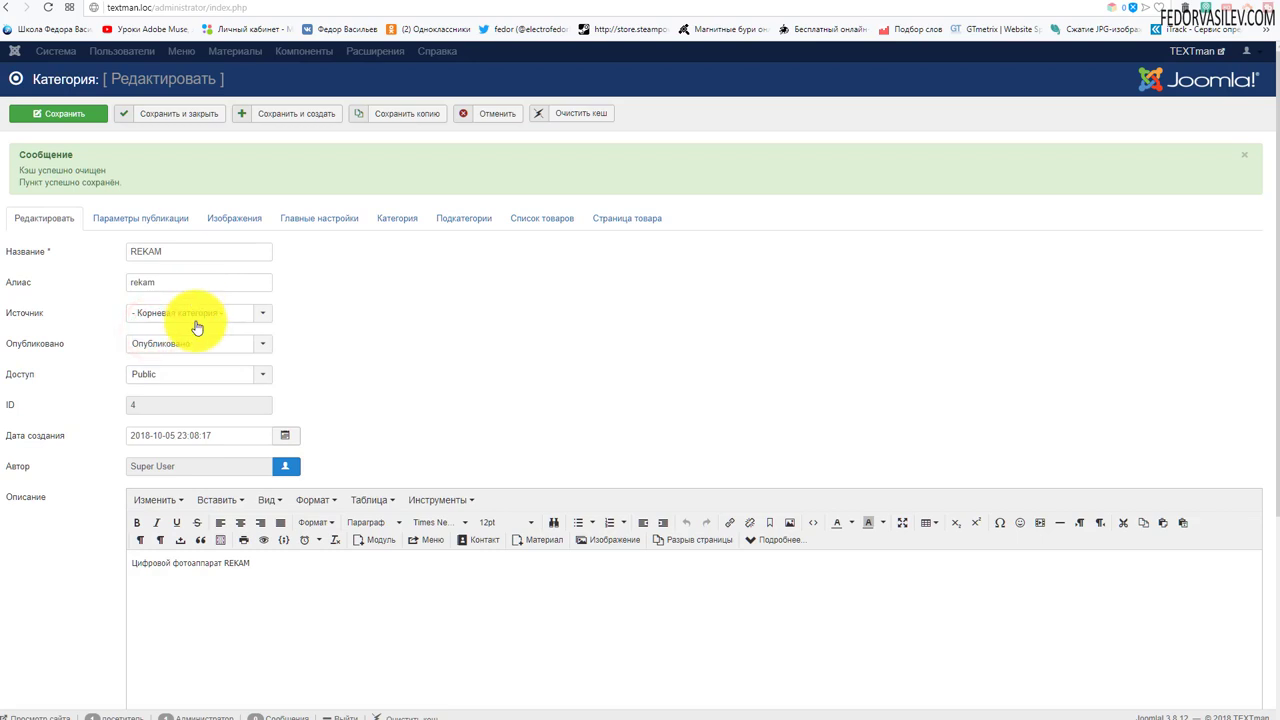
Step: Check the available parent categories for REKAM and close the category without changing its parent
left_click(195, 315)
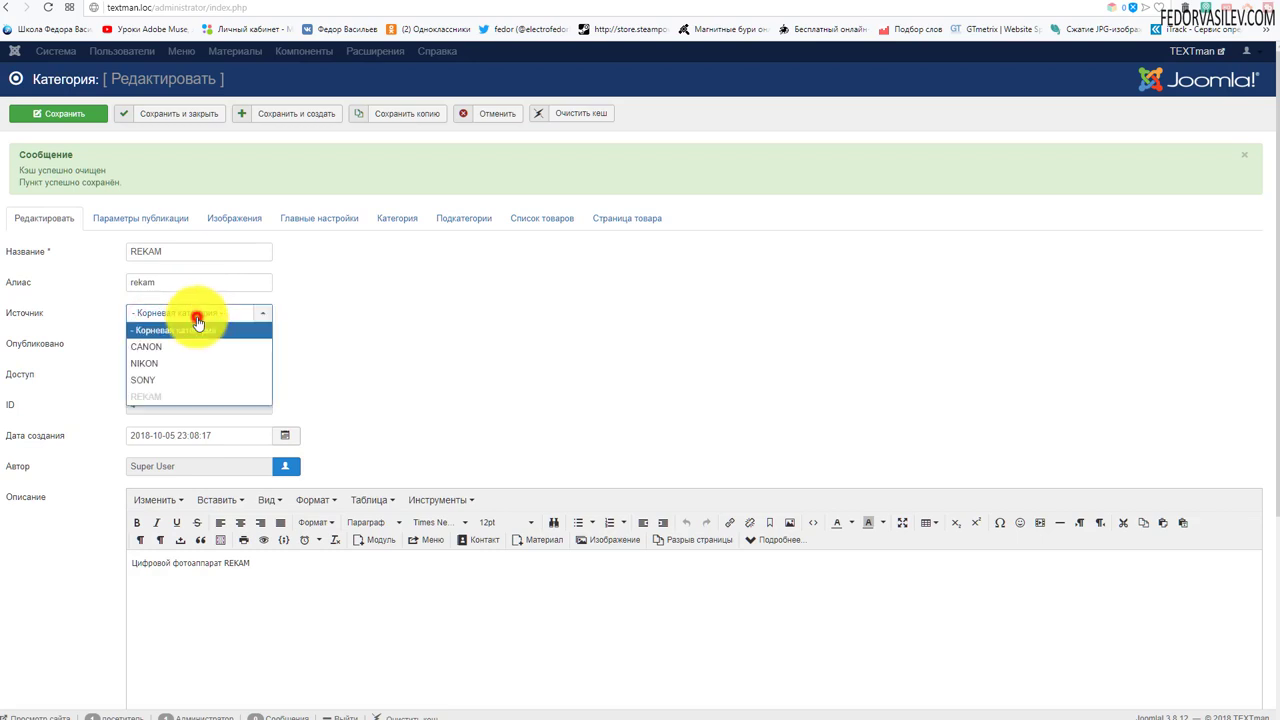
left_click(372, 277)
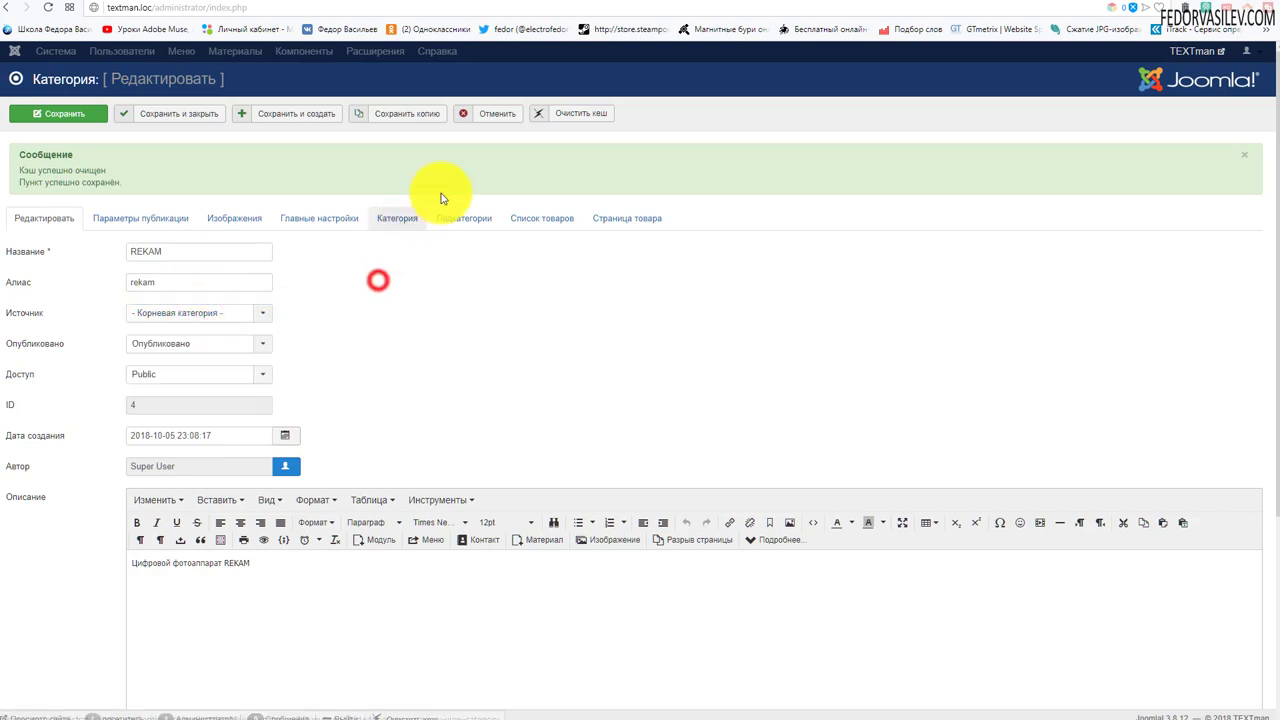
left_click(491, 116)
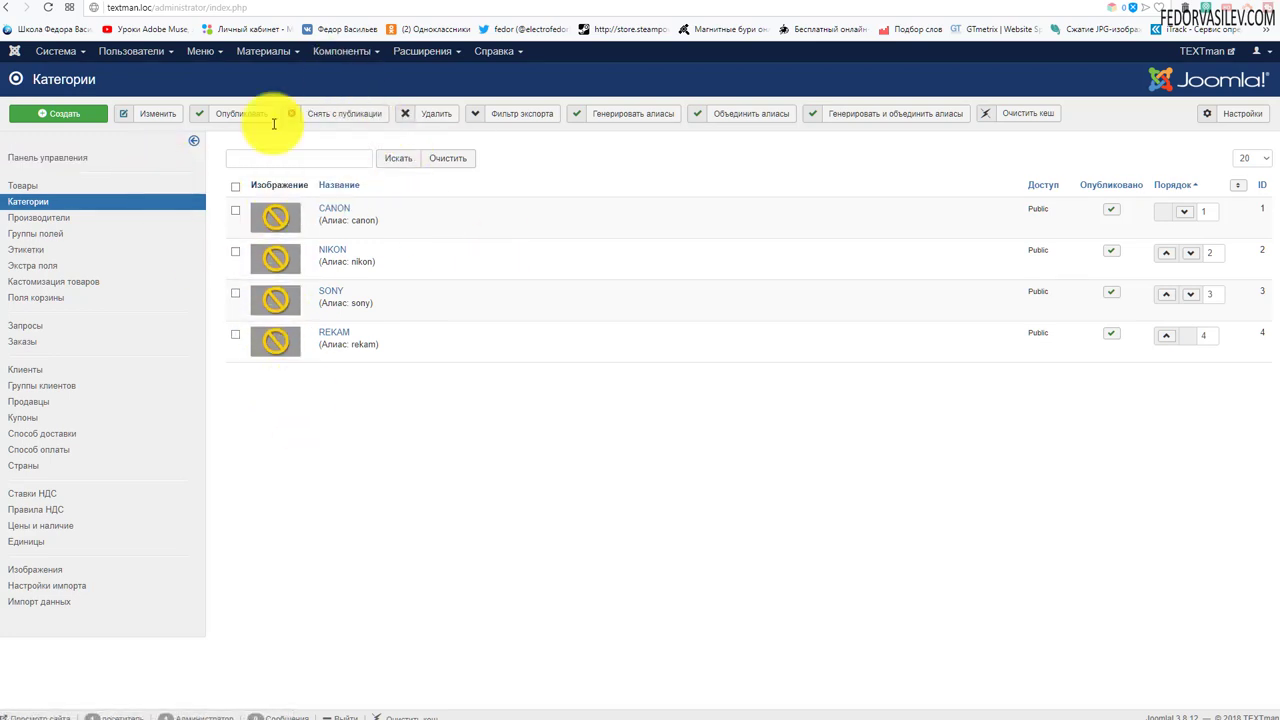
Step: Open the DJ-Catalog2 control panel and go to its list of categories
left_click(333, 51)
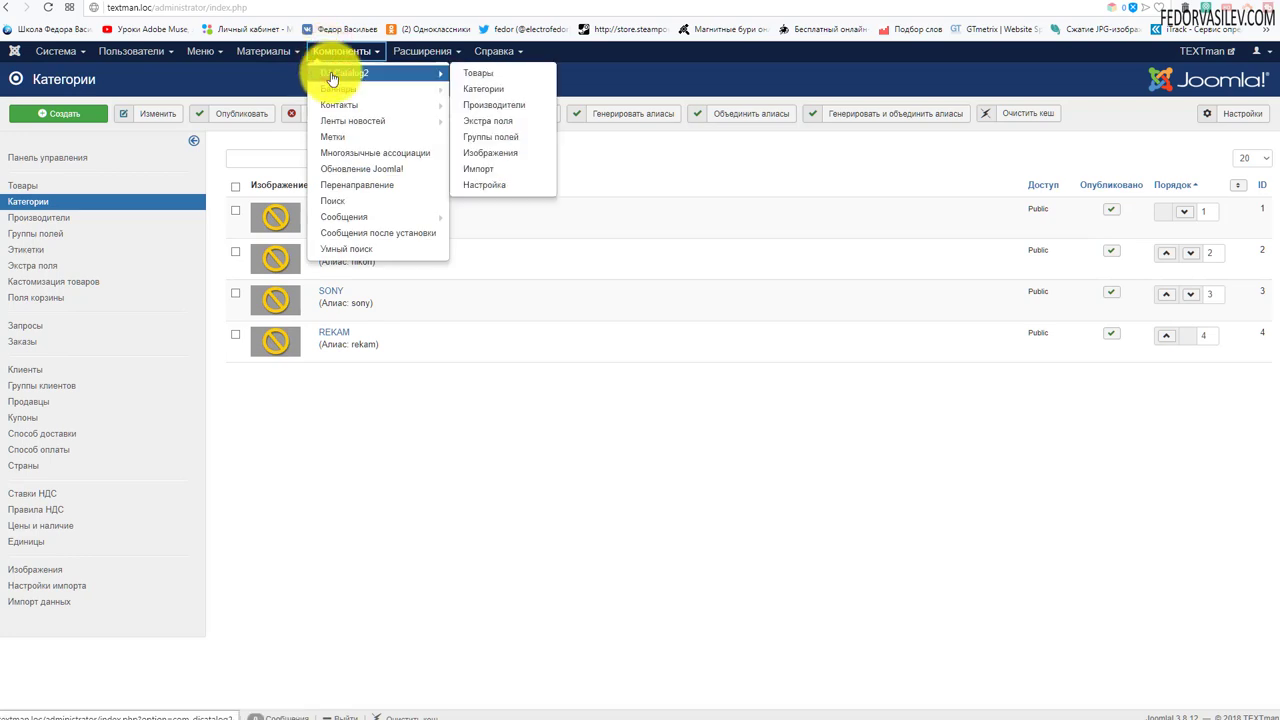
left_click(332, 74)
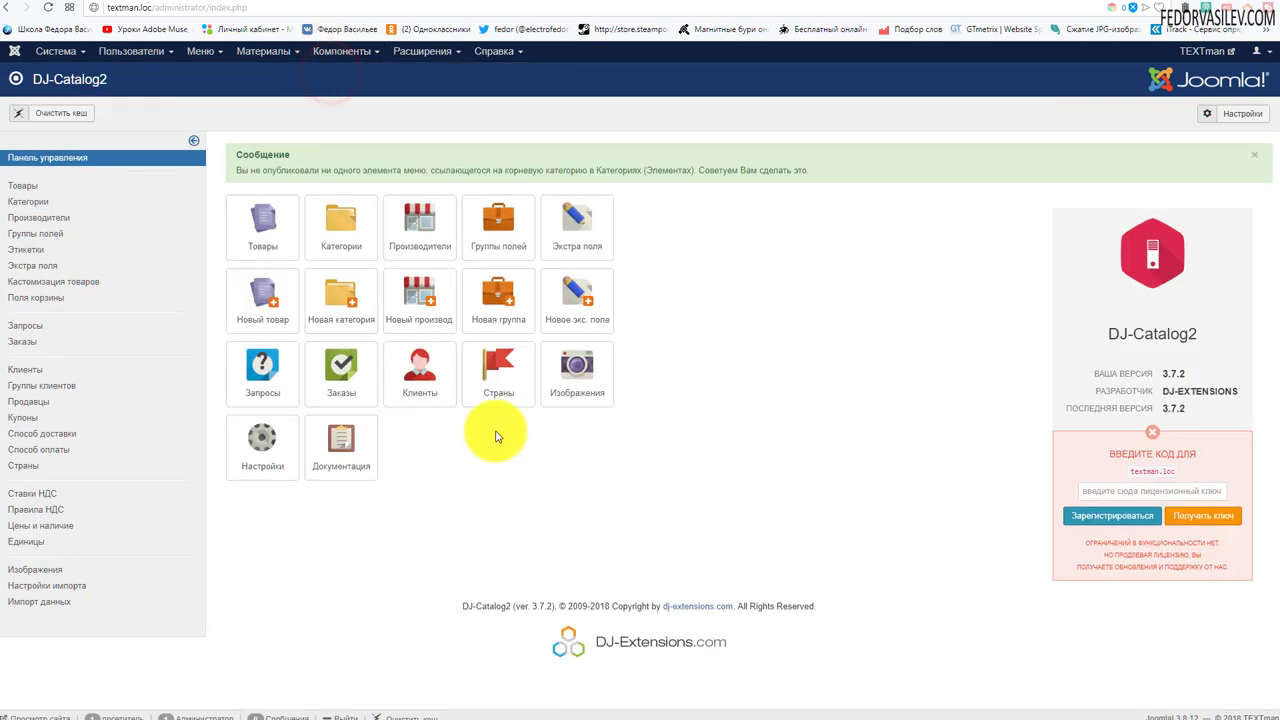
left_click(342, 228)
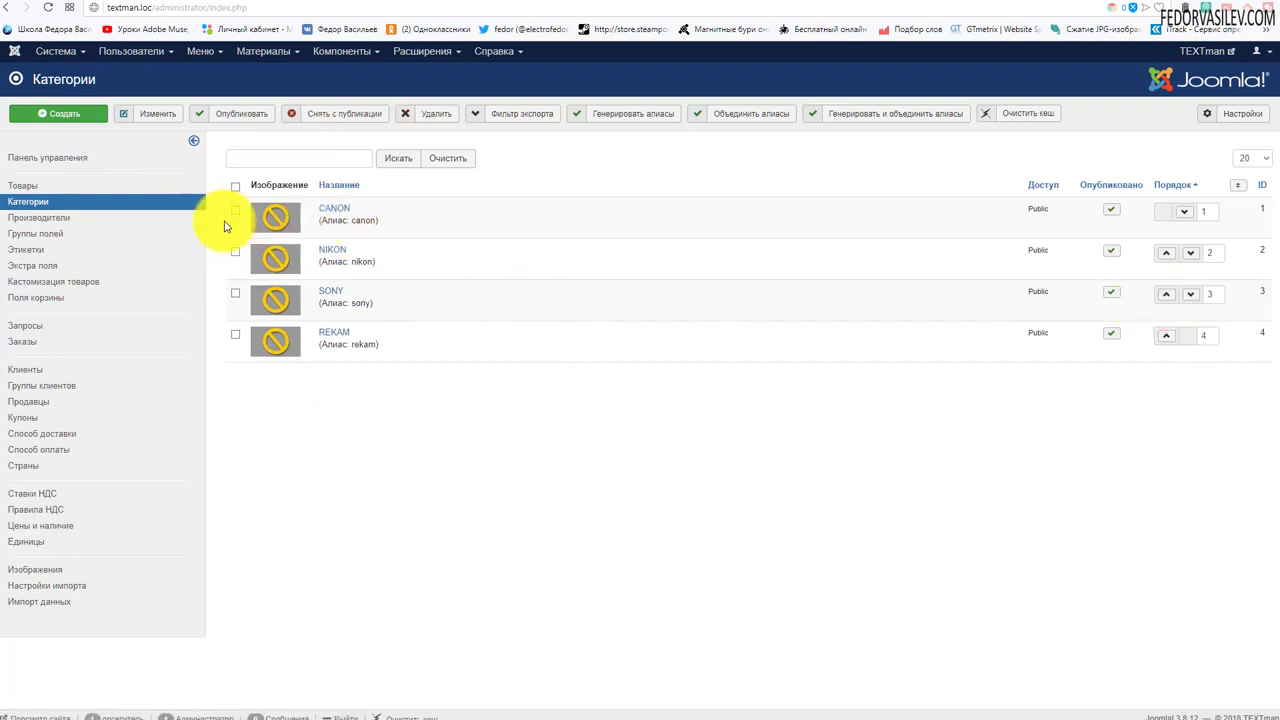
Step: Move the REKAM category up two positions so it sits second, directly below CANON
left_click(1165, 337)
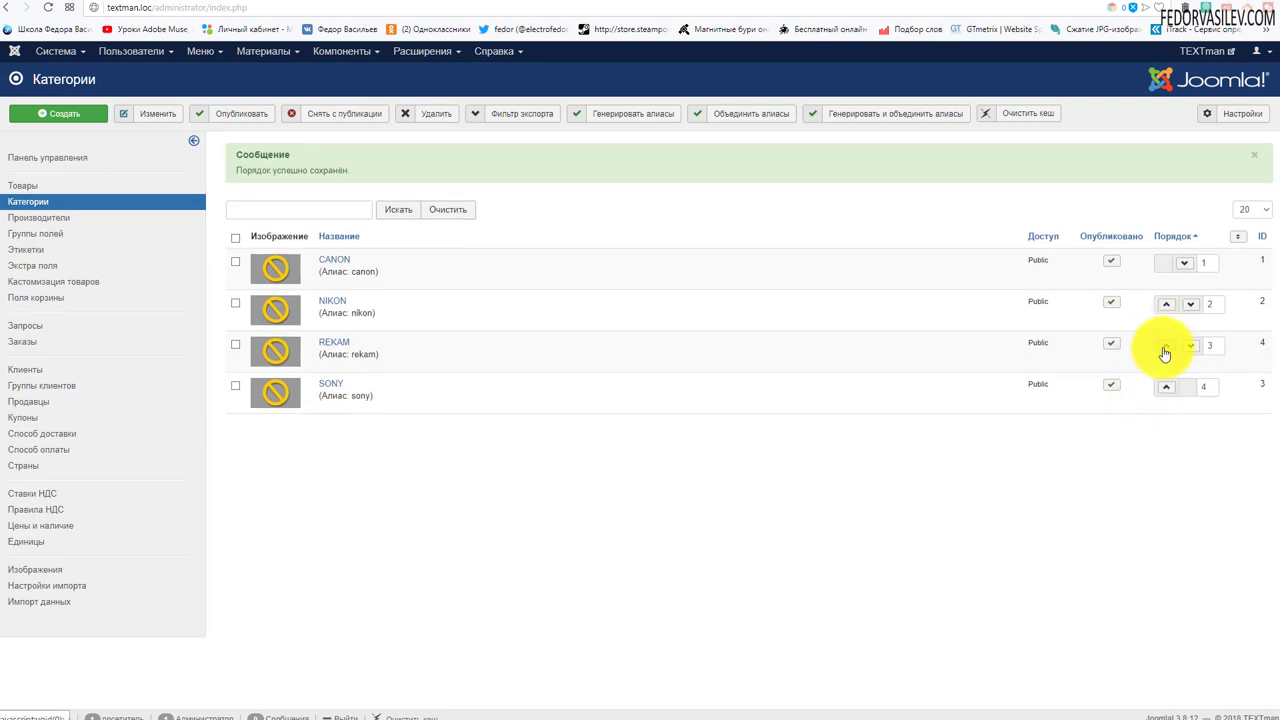
left_click(1164, 348)
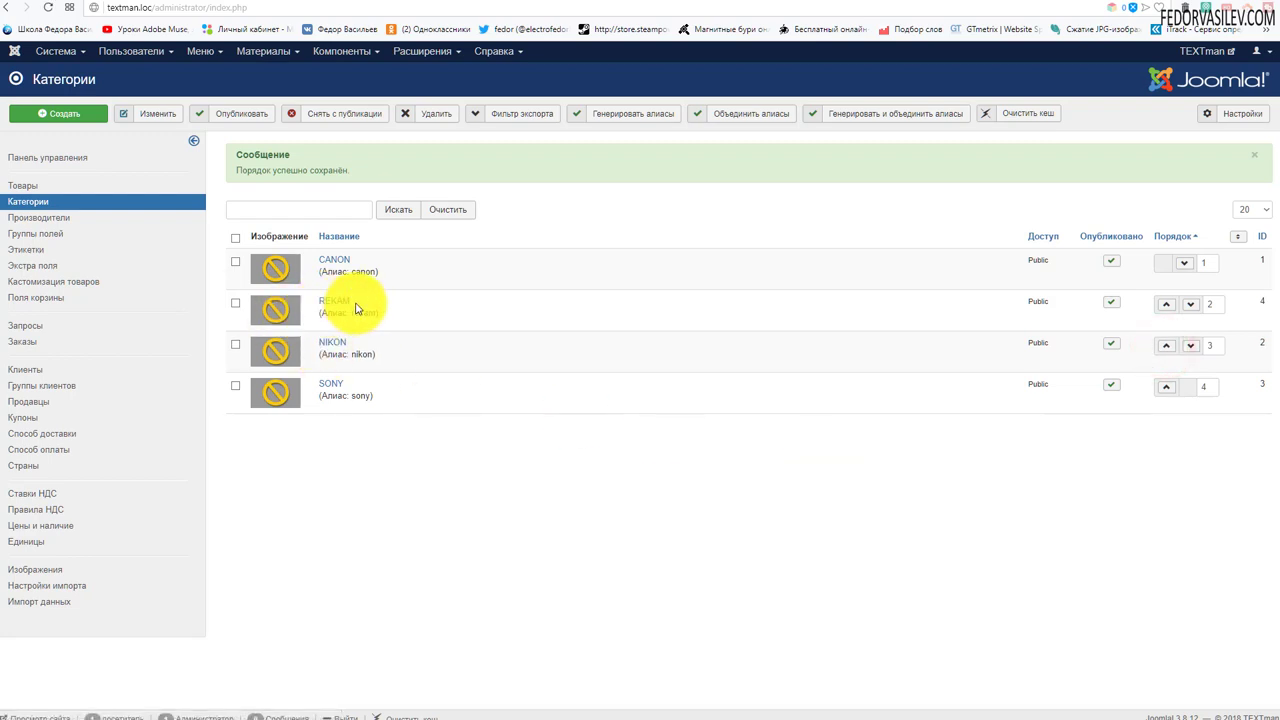
left_click_drag(356, 309, 318, 305)
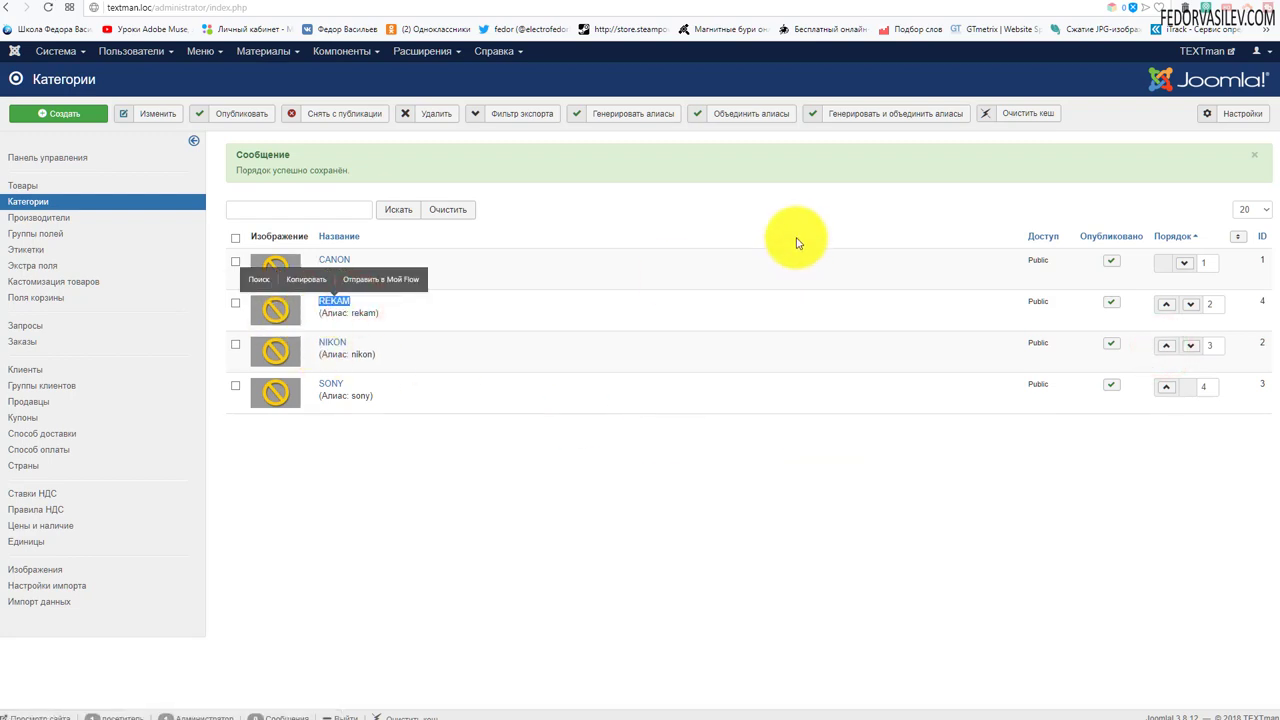
left_click(797, 243)
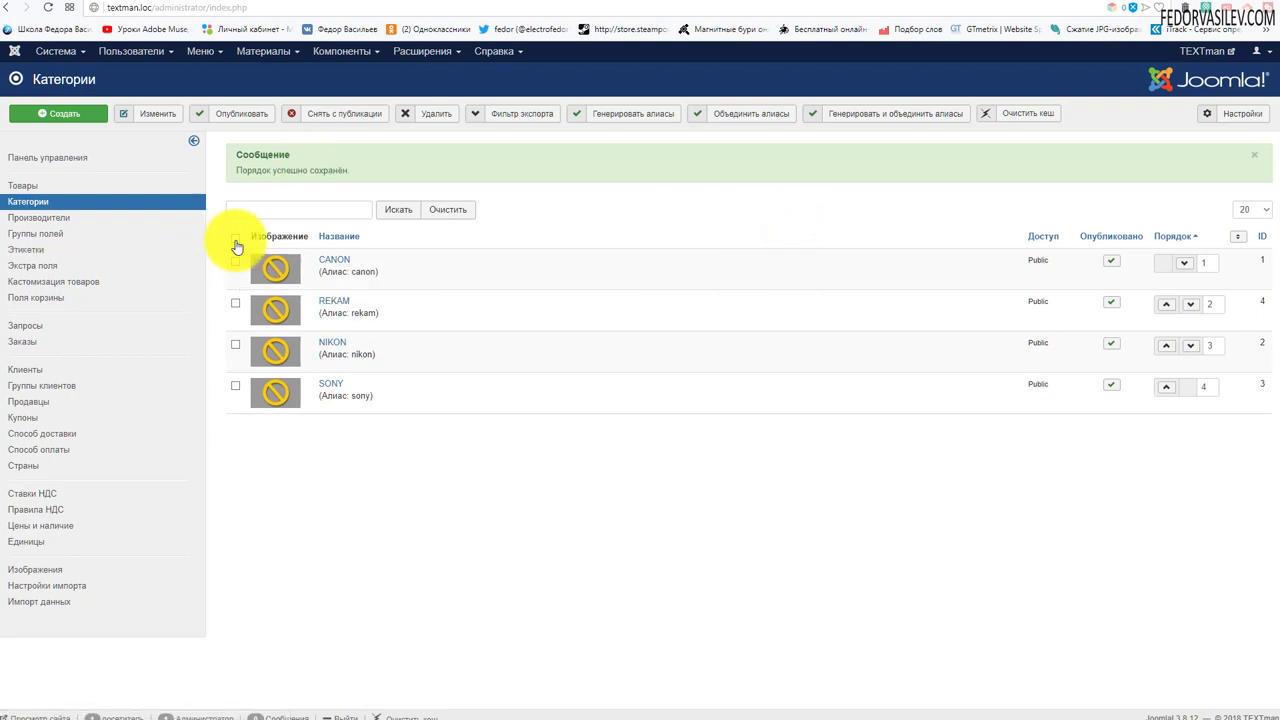
left_click(235, 261)
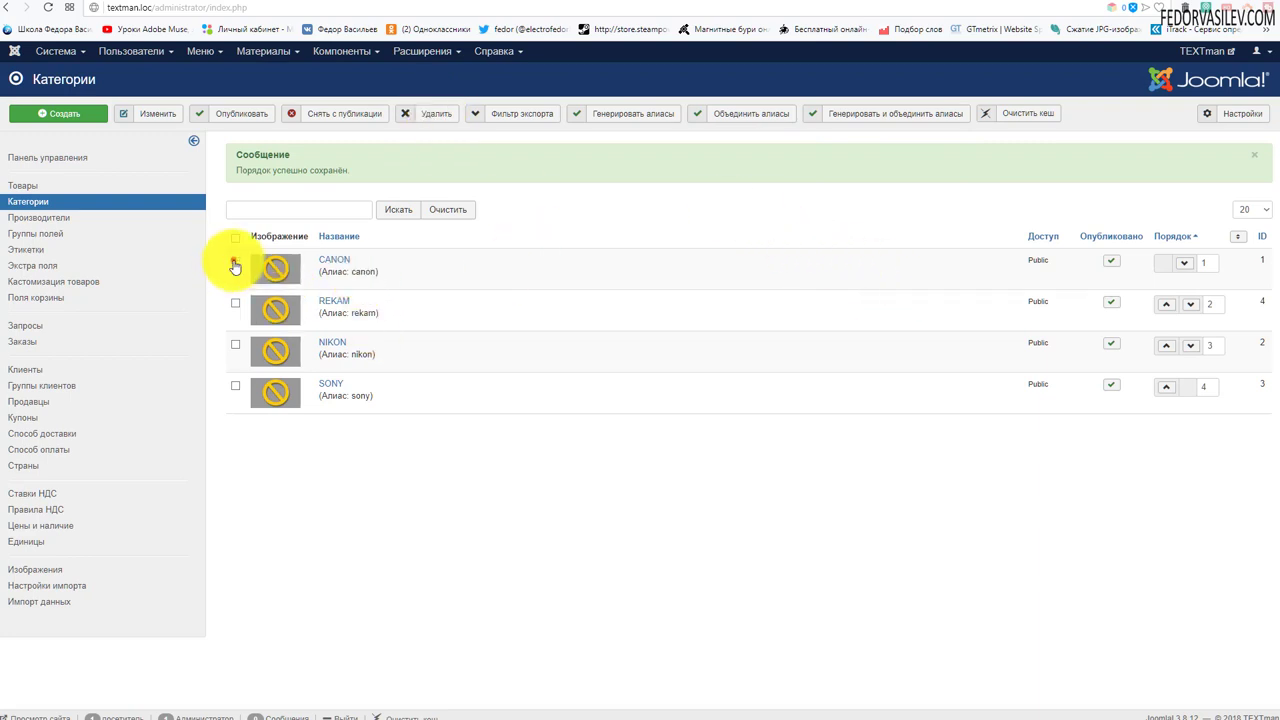
left_click(235, 263)
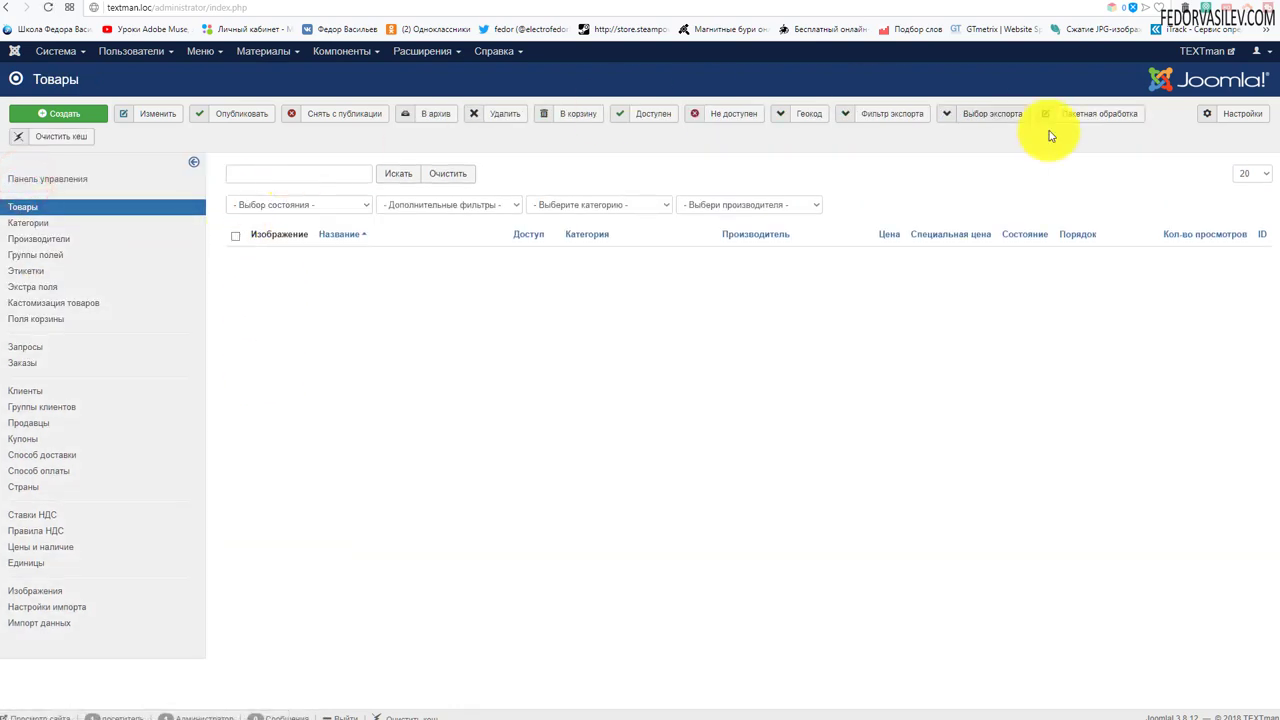
Step: Create a new product named "Цифровой фотоаппарат CANON PowerShot SX60 HS, черный"
left_click(72, 116)
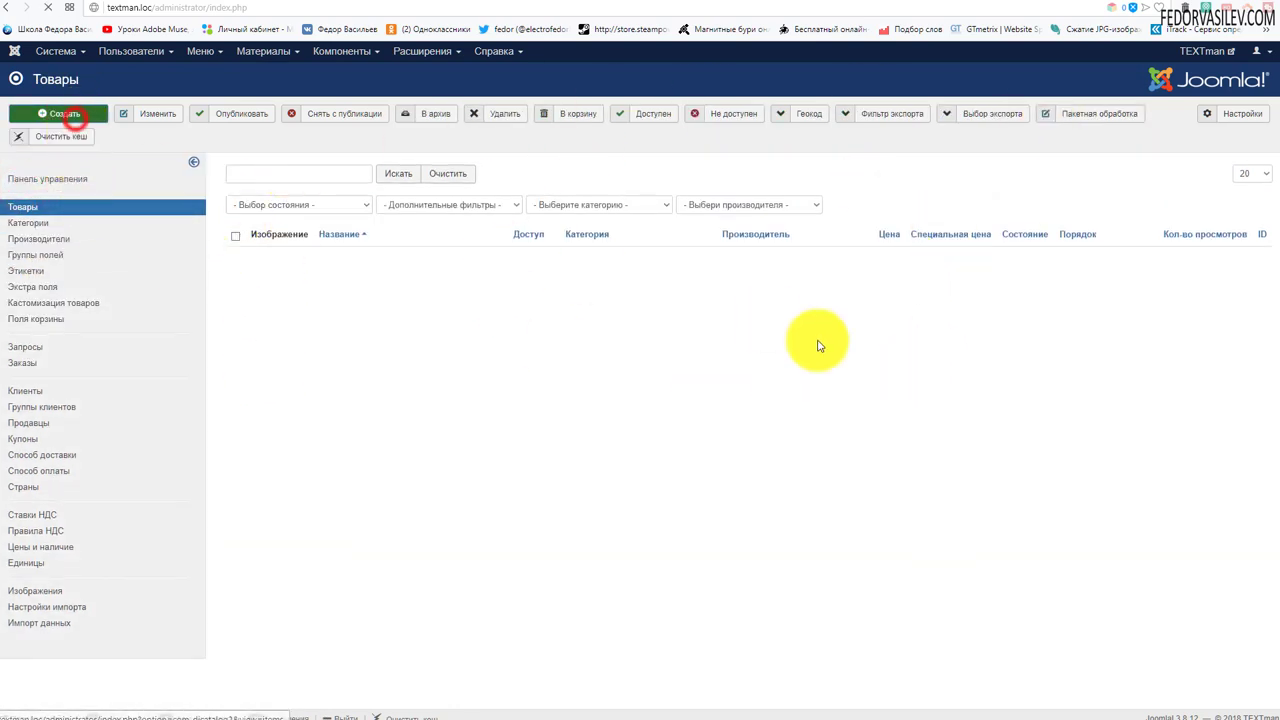
right_click(106, 153)
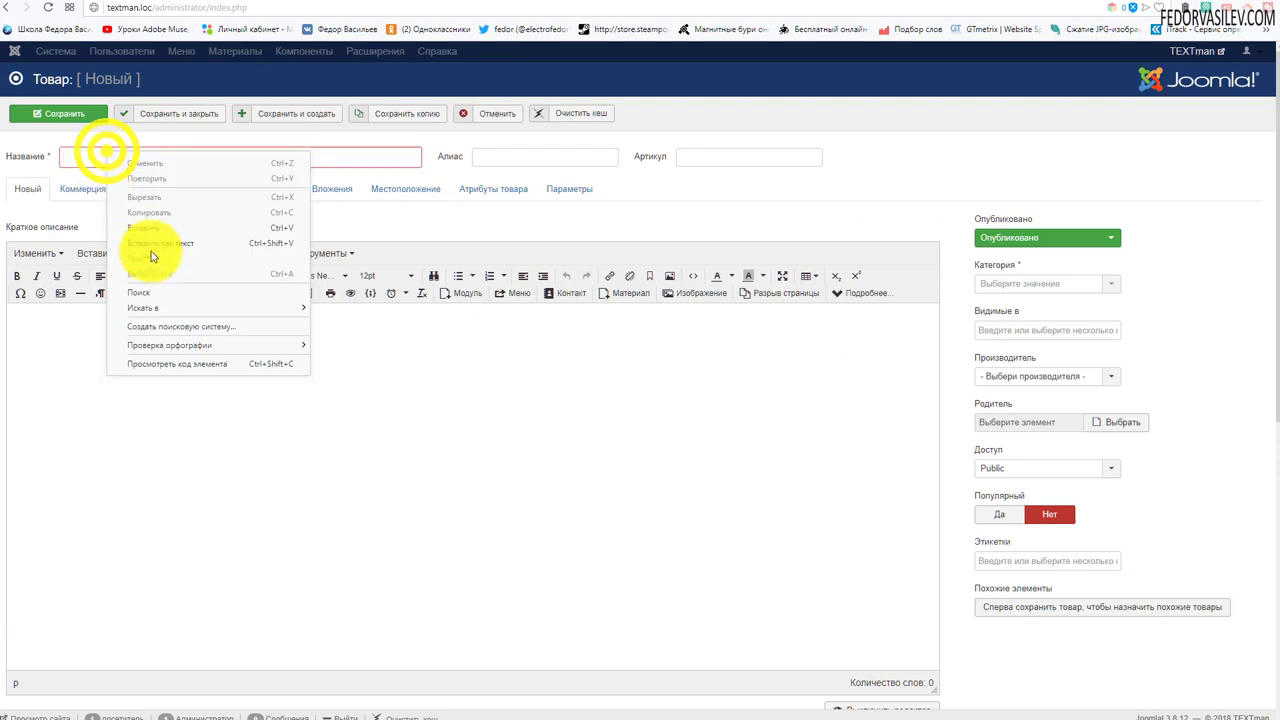
left_click(148, 228)
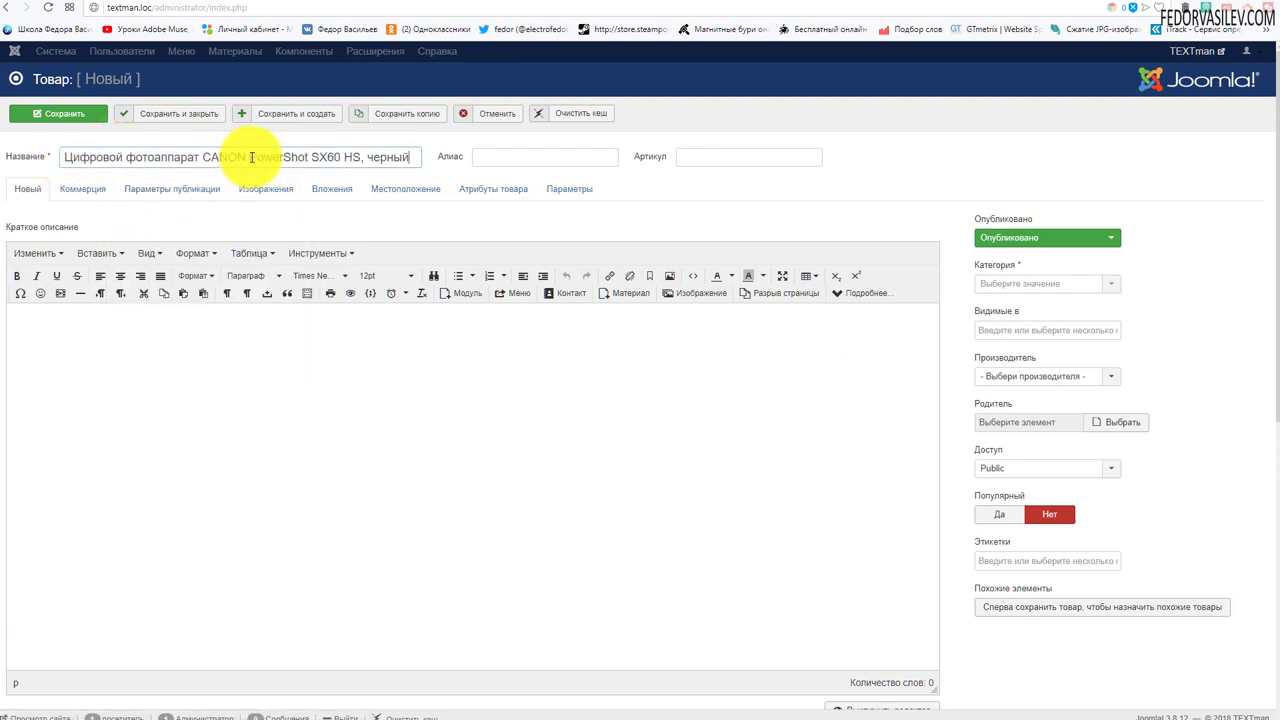
left_click_drag(251, 157, 368, 157)
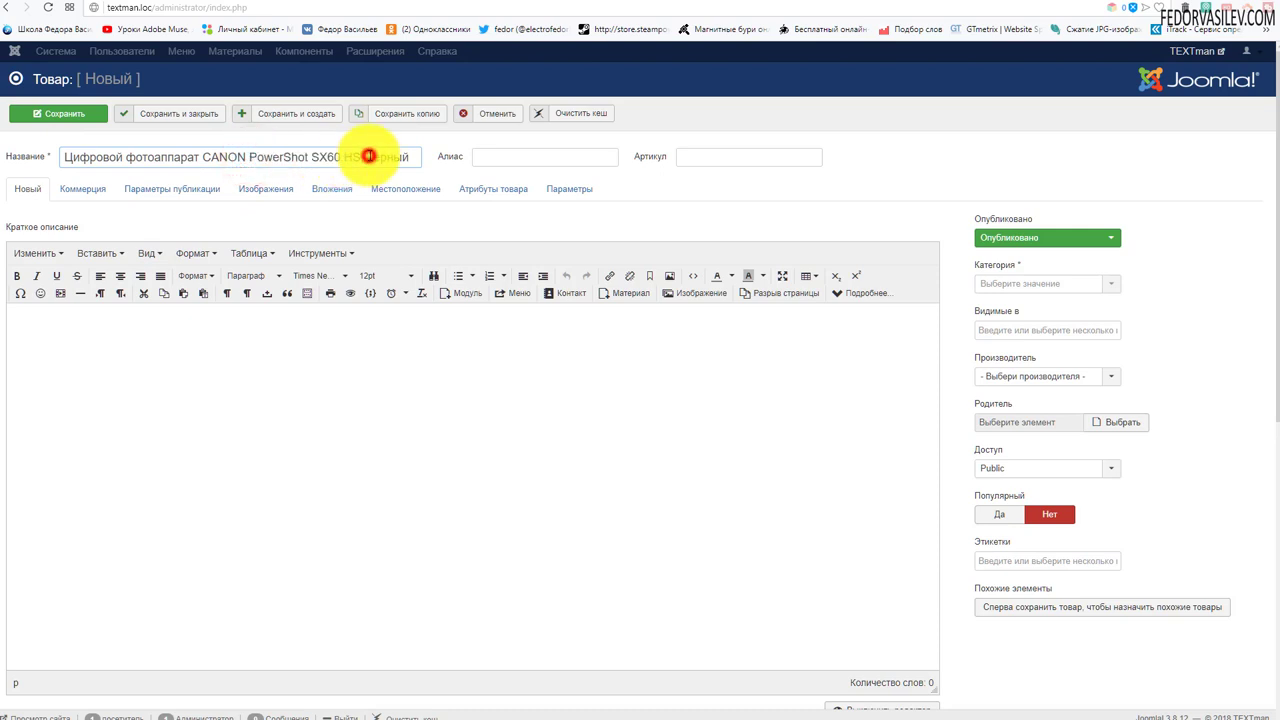
double_click(373, 155)
left_click(423, 157)
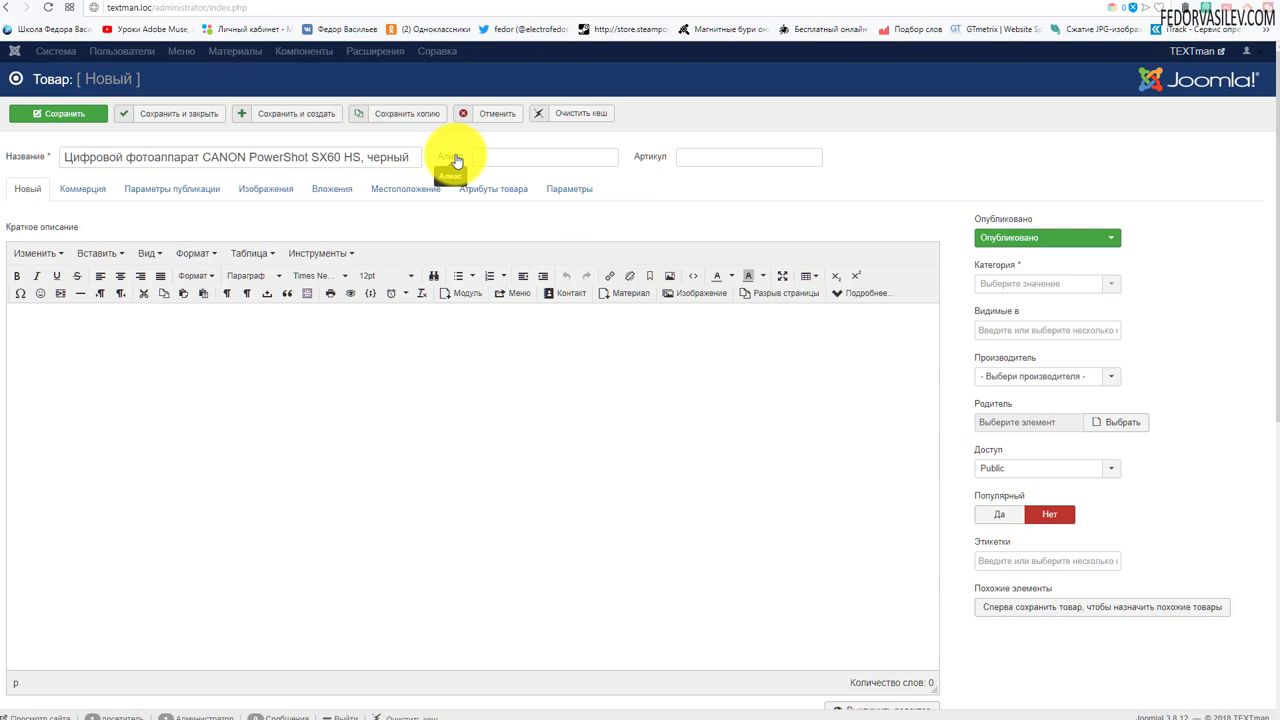
Step: Set the new product's article number to 001 and look over its short and full description fields
left_click(700, 157)
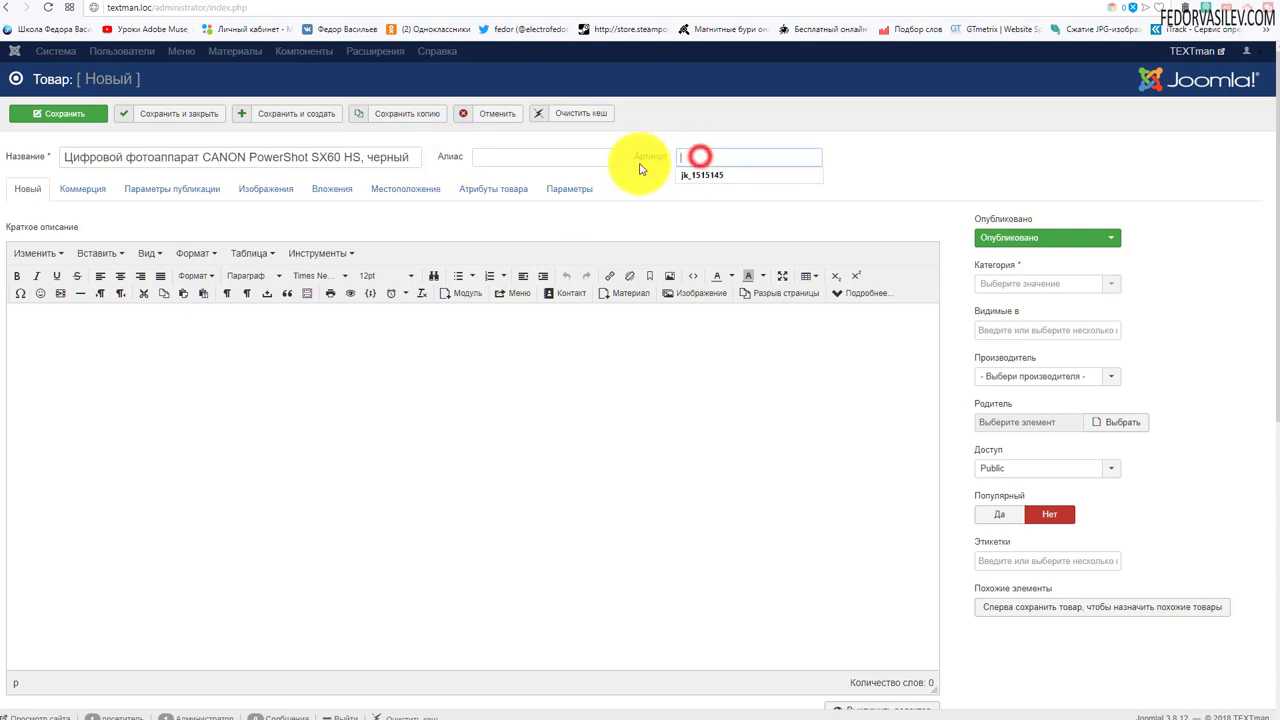
left_click(923, 143)
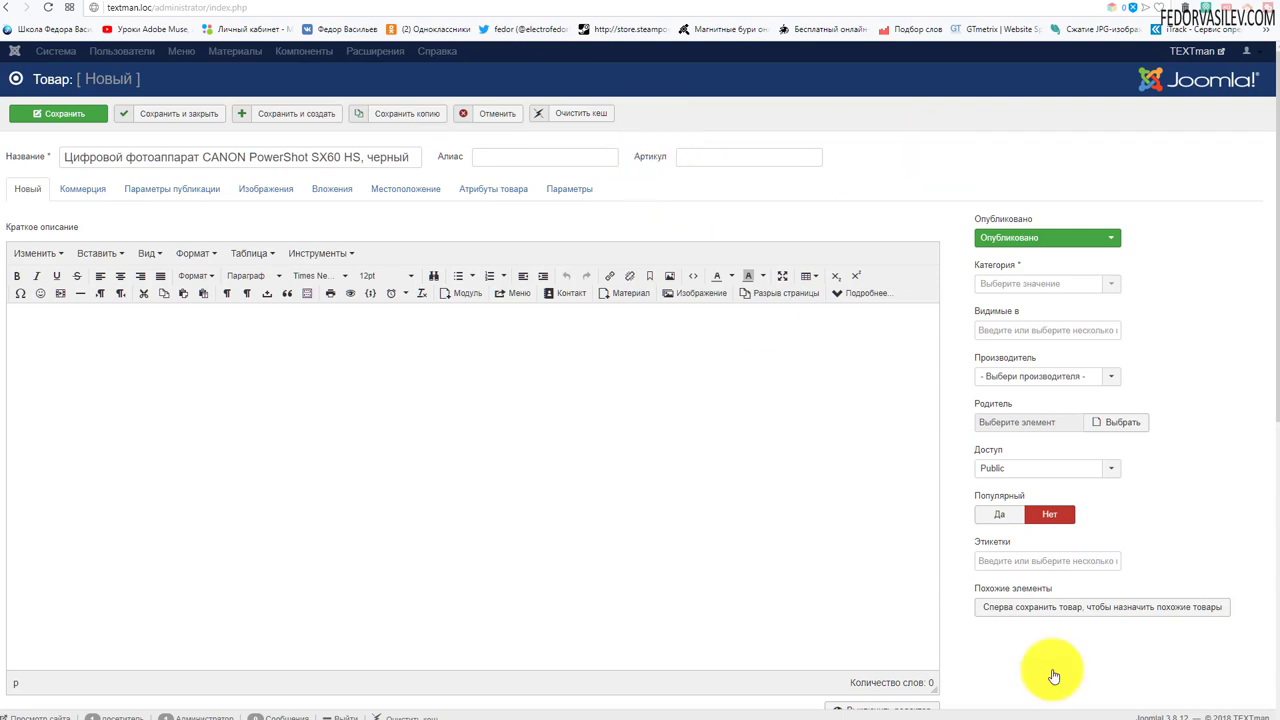
left_click(723, 157)
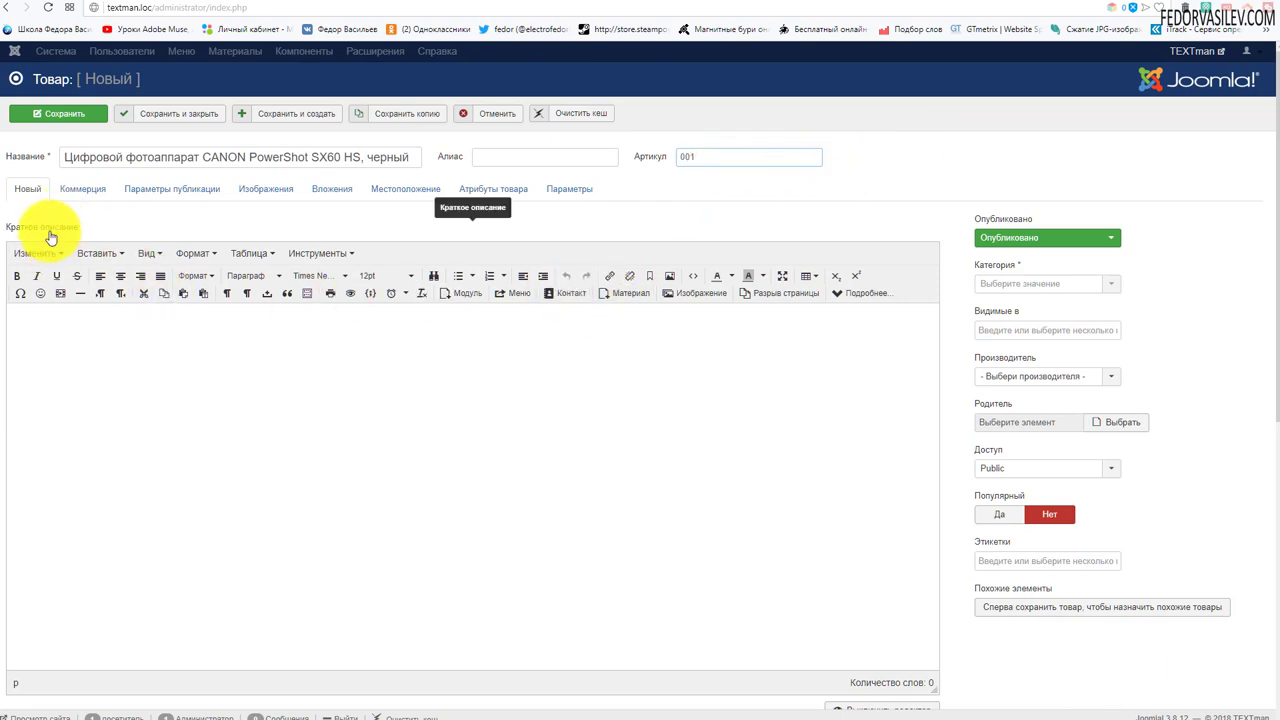
scroll(222, 302, "down", 5)
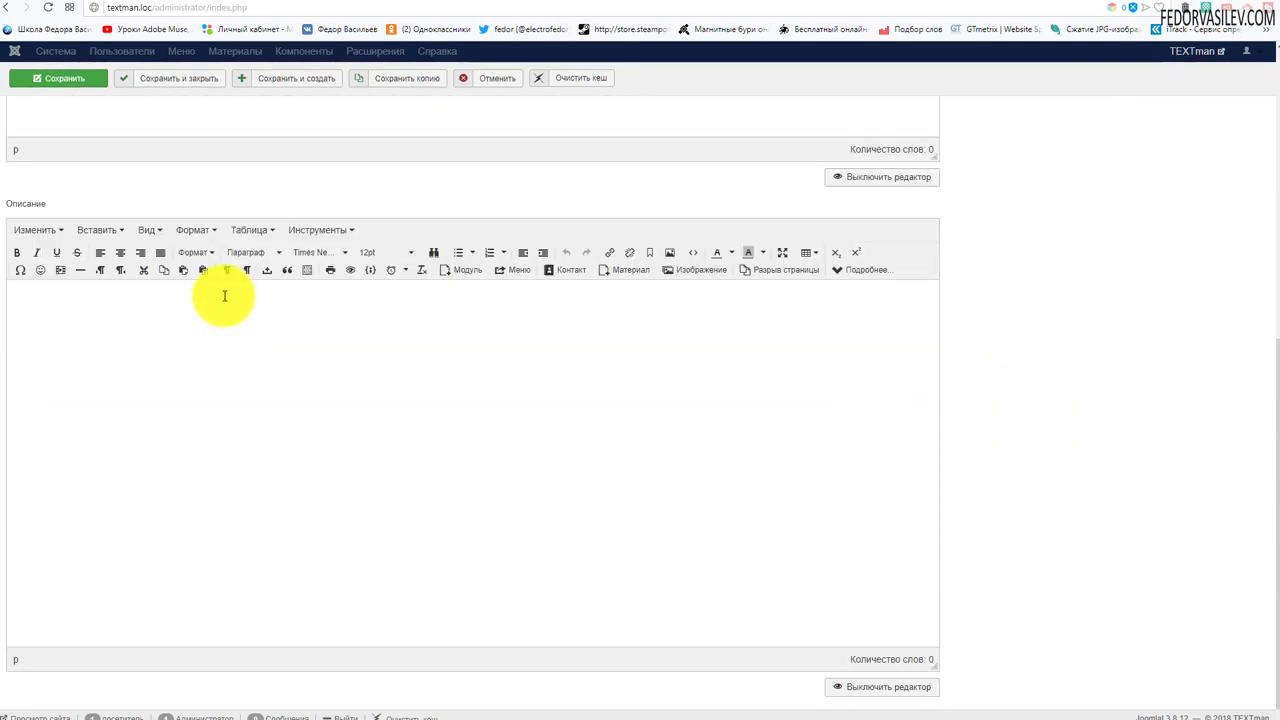
scroll(224, 296, "down", 1)
scroll(224, 296, "up", 2)
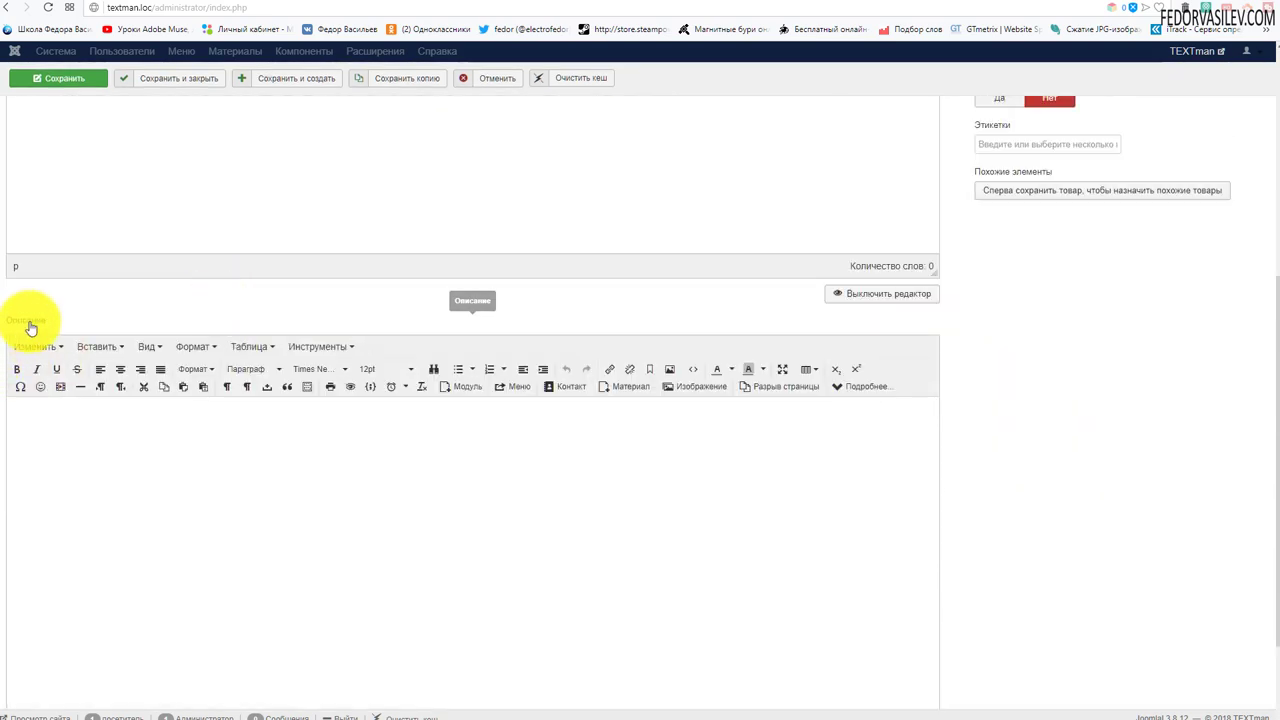
scroll(289, 483, "up", 4)
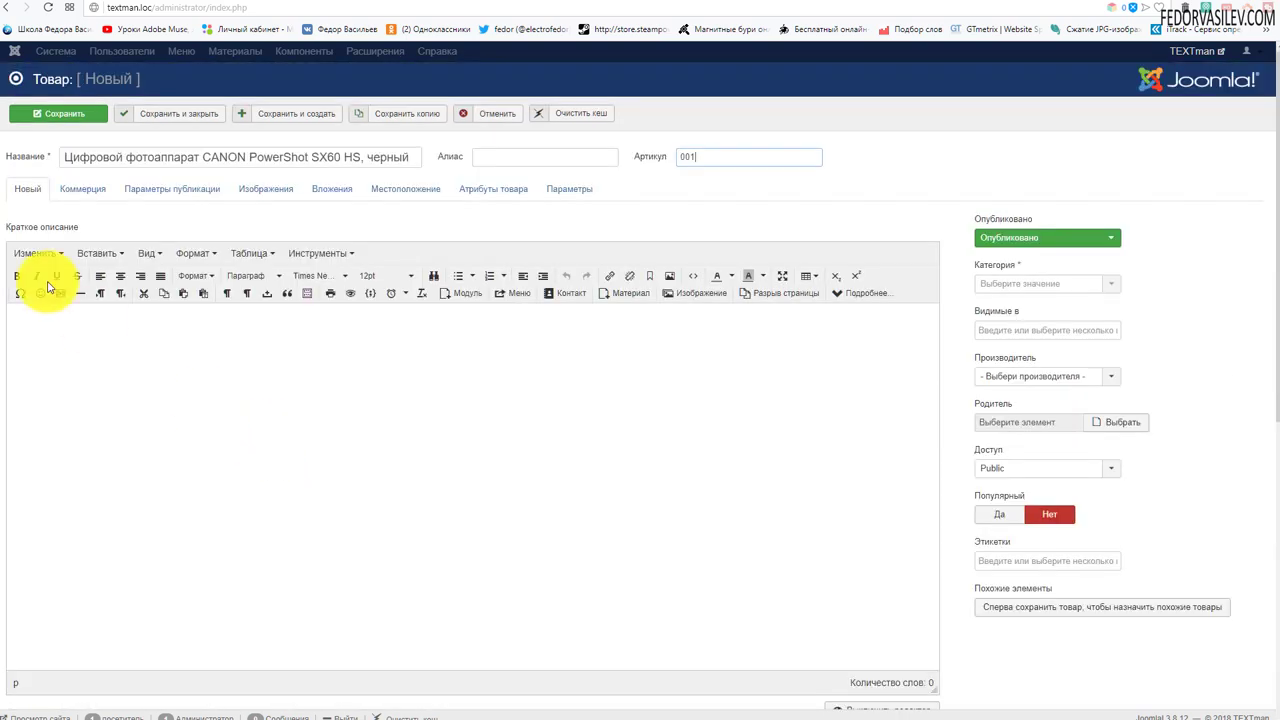
Step: Paste the camera description into the short description's source code, keeping only the heading and the first sentence ending in "CANON PowerShot SX60 HS."
left_click(740, 156)
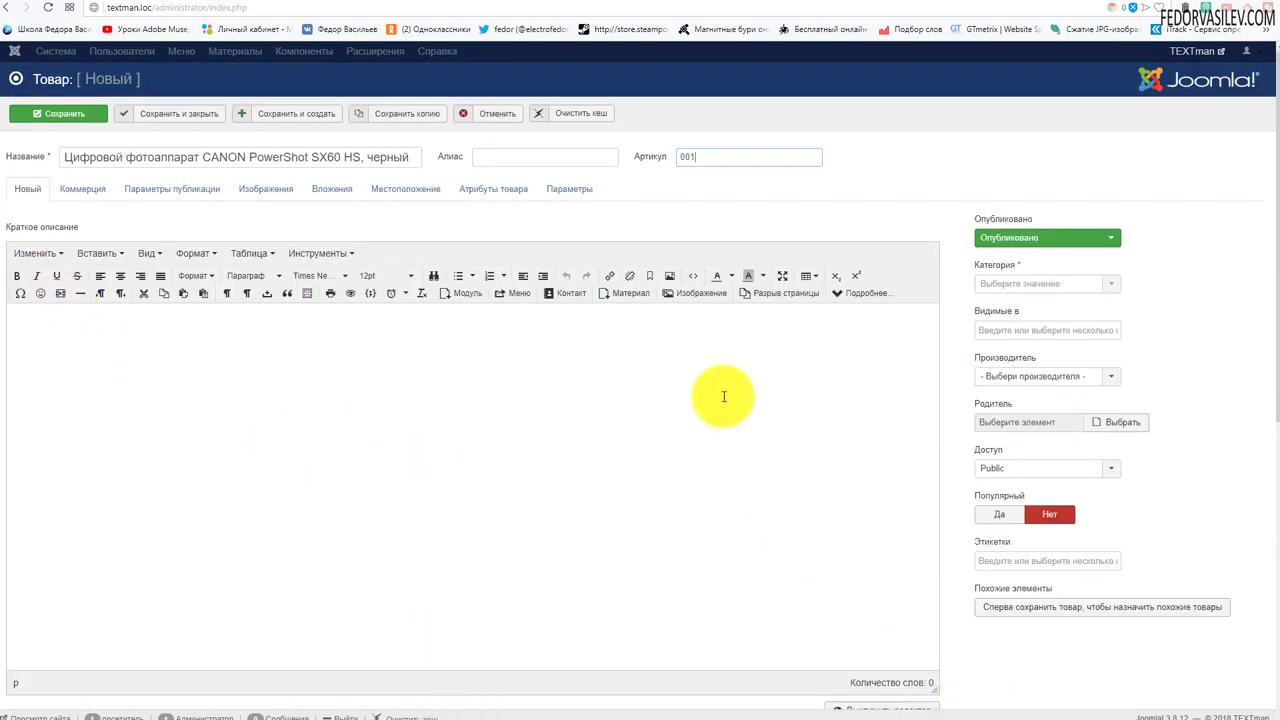
left_click(688, 288)
right_click(665, 258)
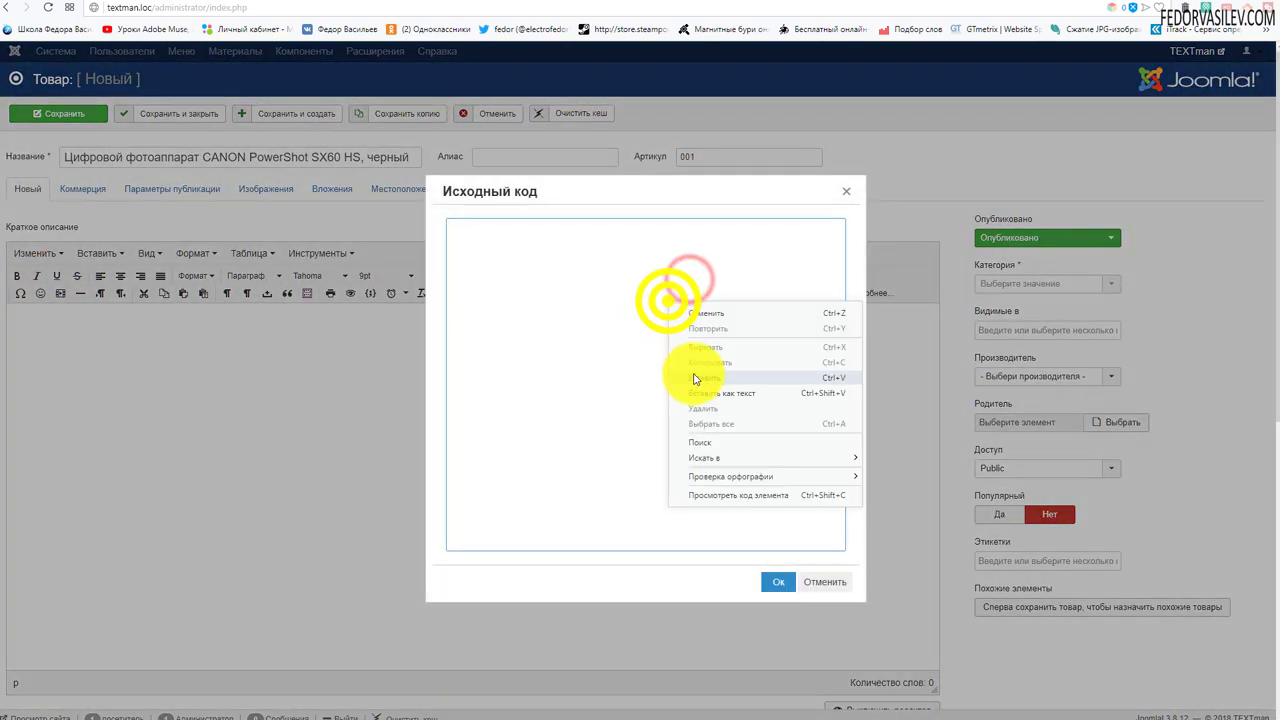
left_click(688, 372)
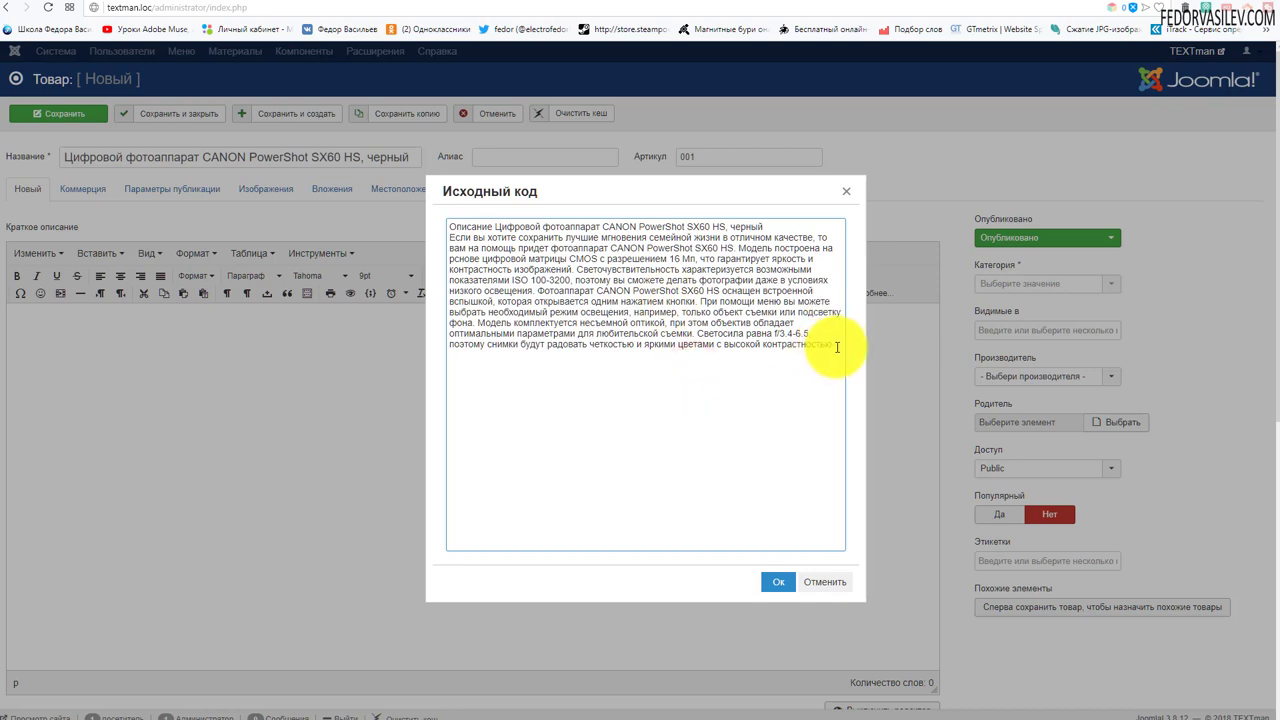
left_click_drag(837, 347, 742, 248)
key("BackSpace")
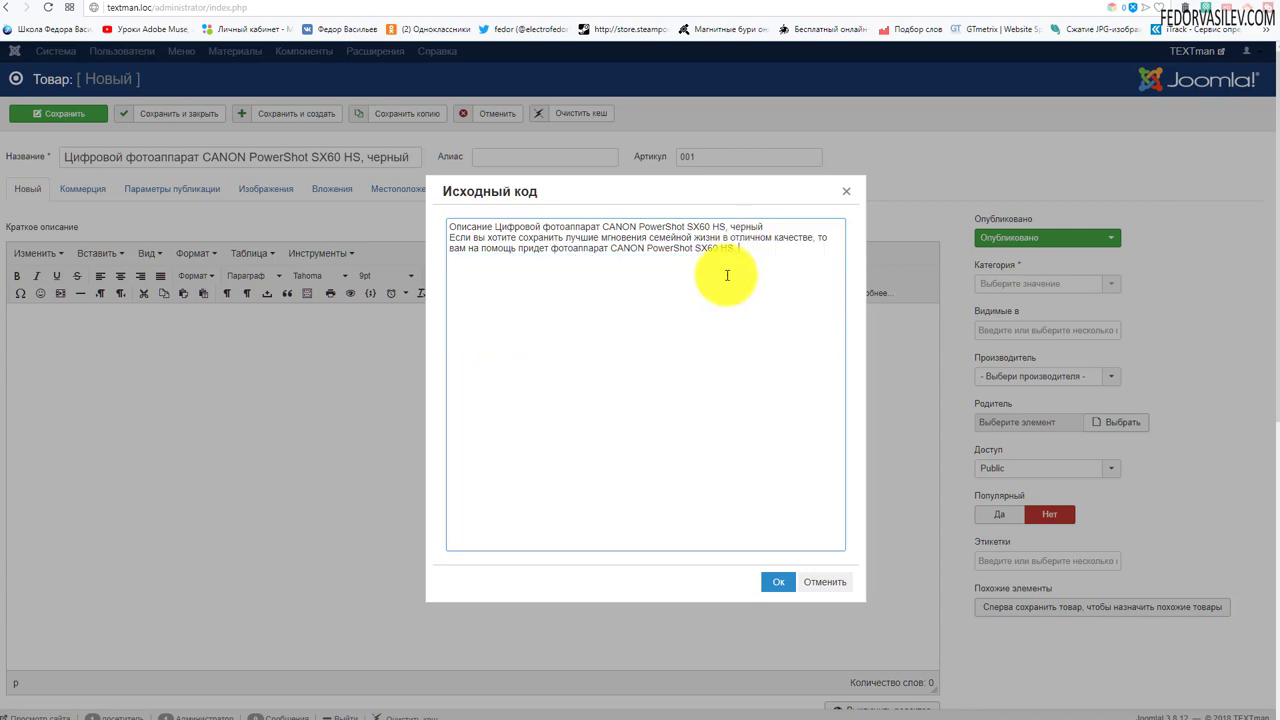
left_click(775, 583)
Step: Paste the complete camera description text into the full description's source code
scroll(300, 400, "down", 5)
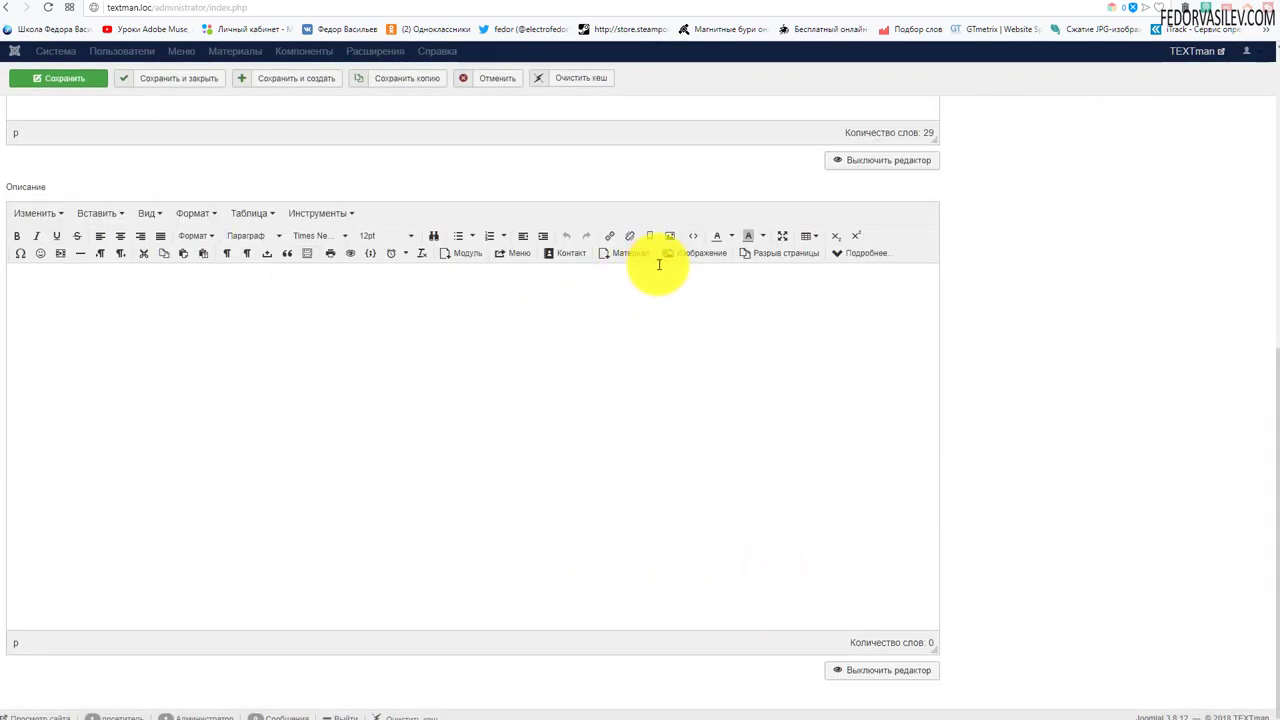
left_click(693, 236)
right_click(637, 278)
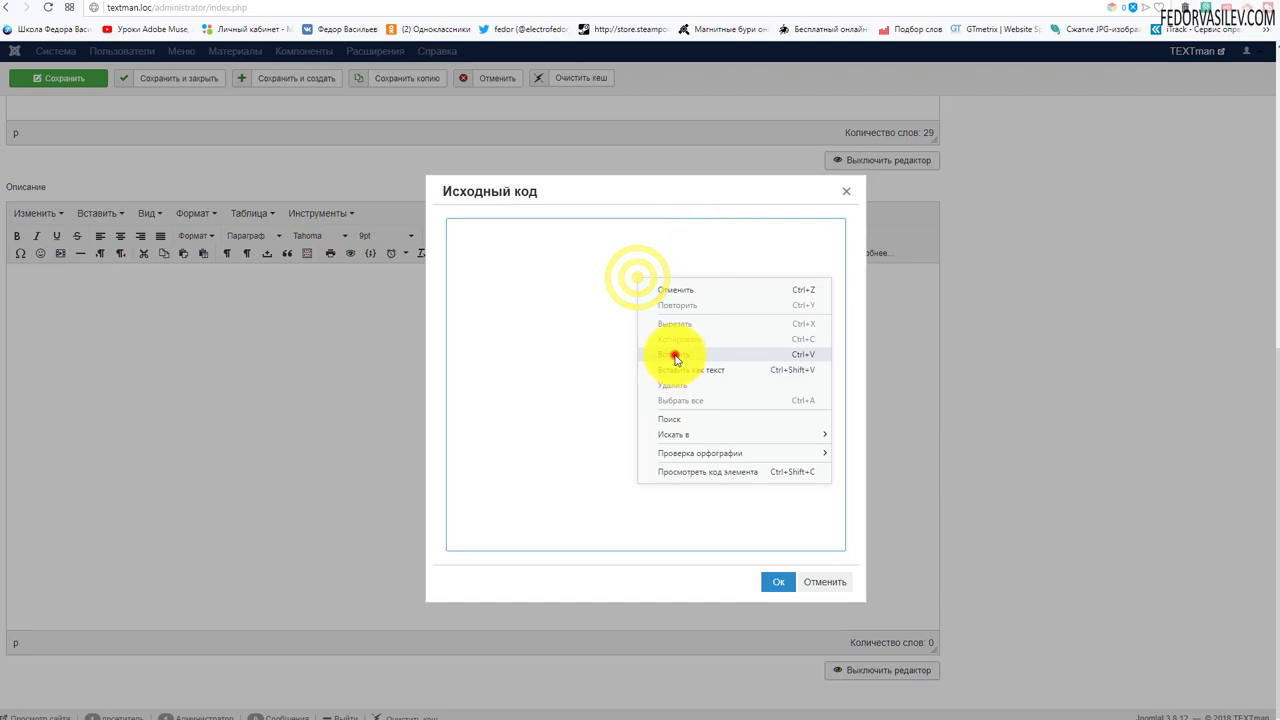
left_click(675, 355)
left_click(777, 581)
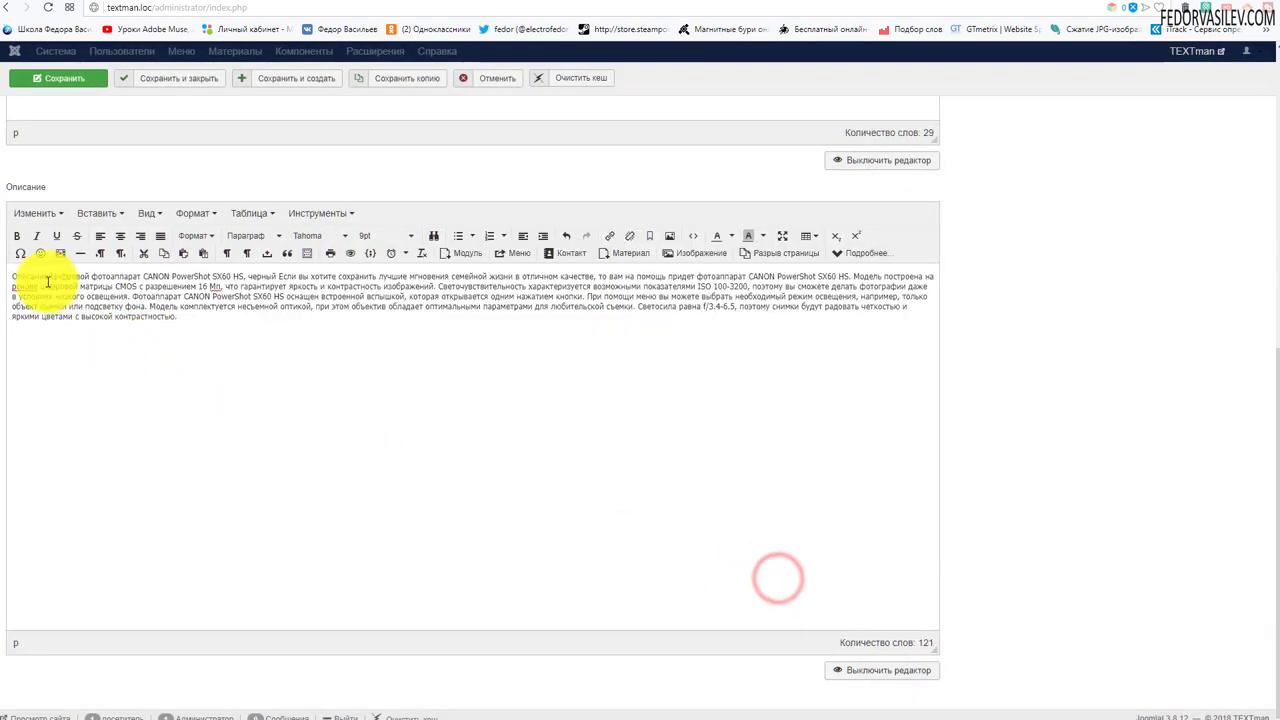
Step: Compare the text in the product's short description with the text in its full description
scroll(257, 294, "up", 2)
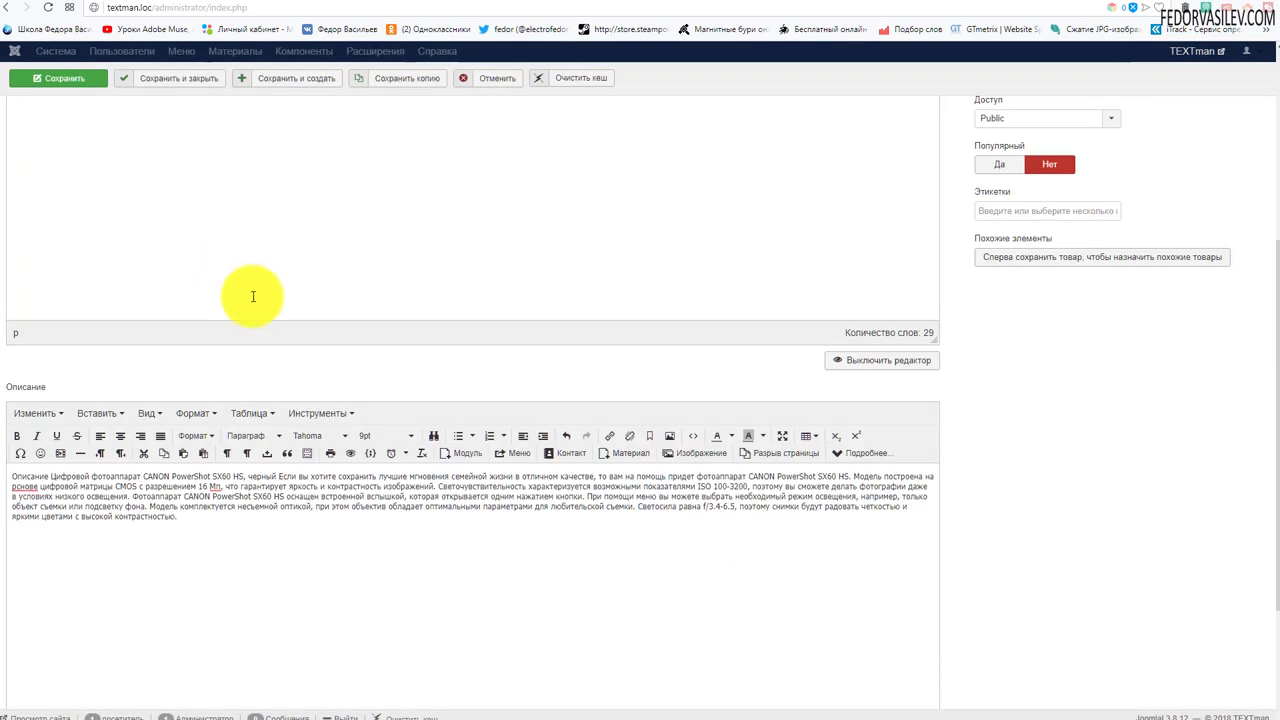
left_click_drag(185, 511, 30, 470)
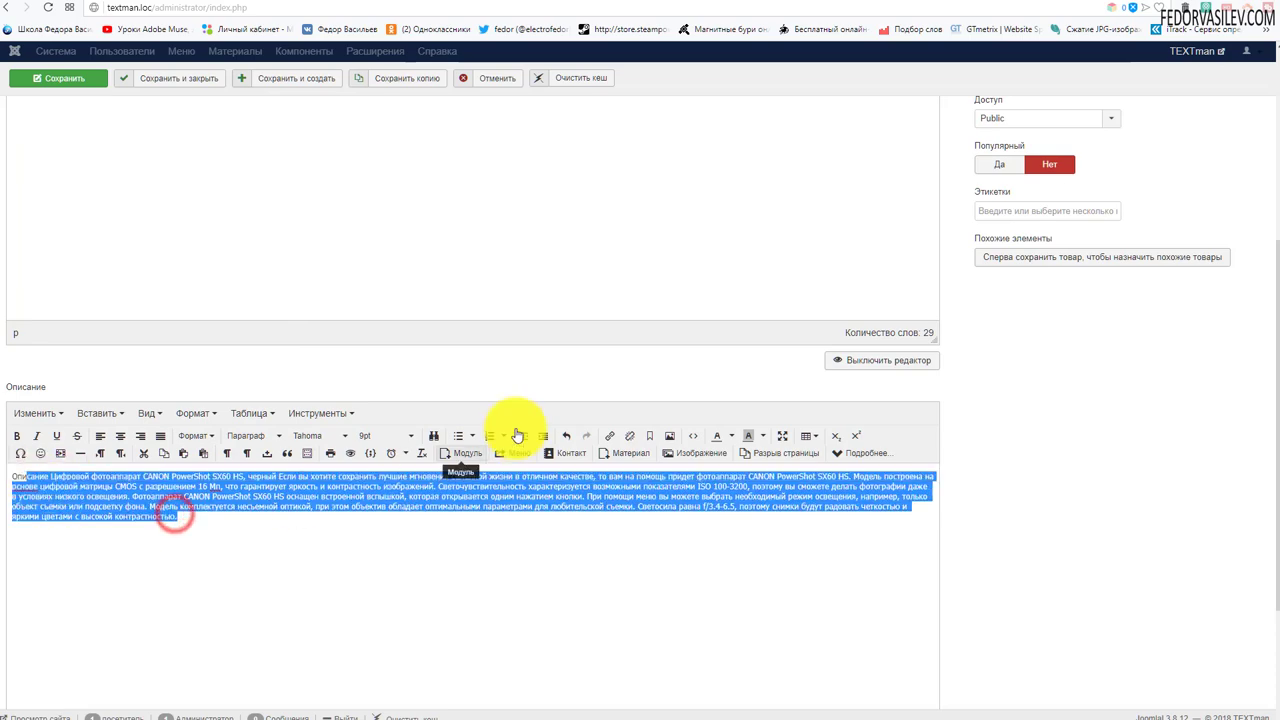
scroll(349, 346, "up", 5)
scroll(349, 346, "down", 5)
scroll(386, 351, "up", 3)
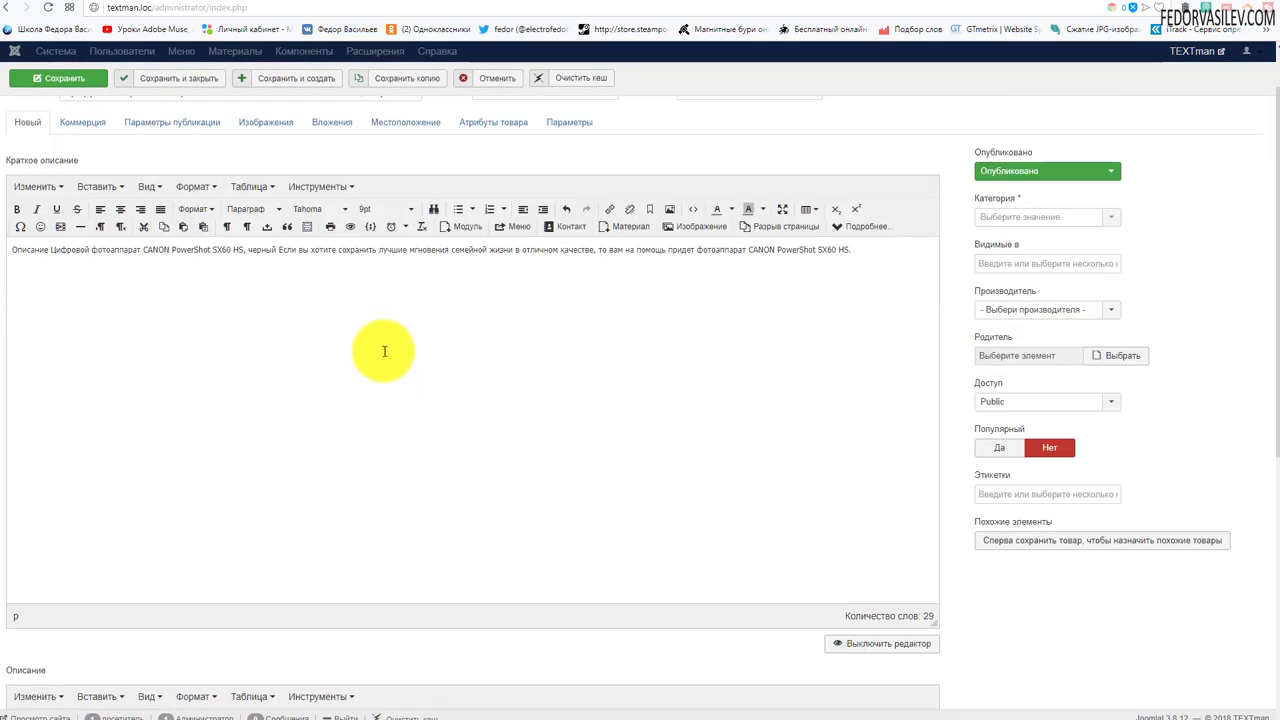
scroll(200, 371, "down", 4)
left_click(79, 460)
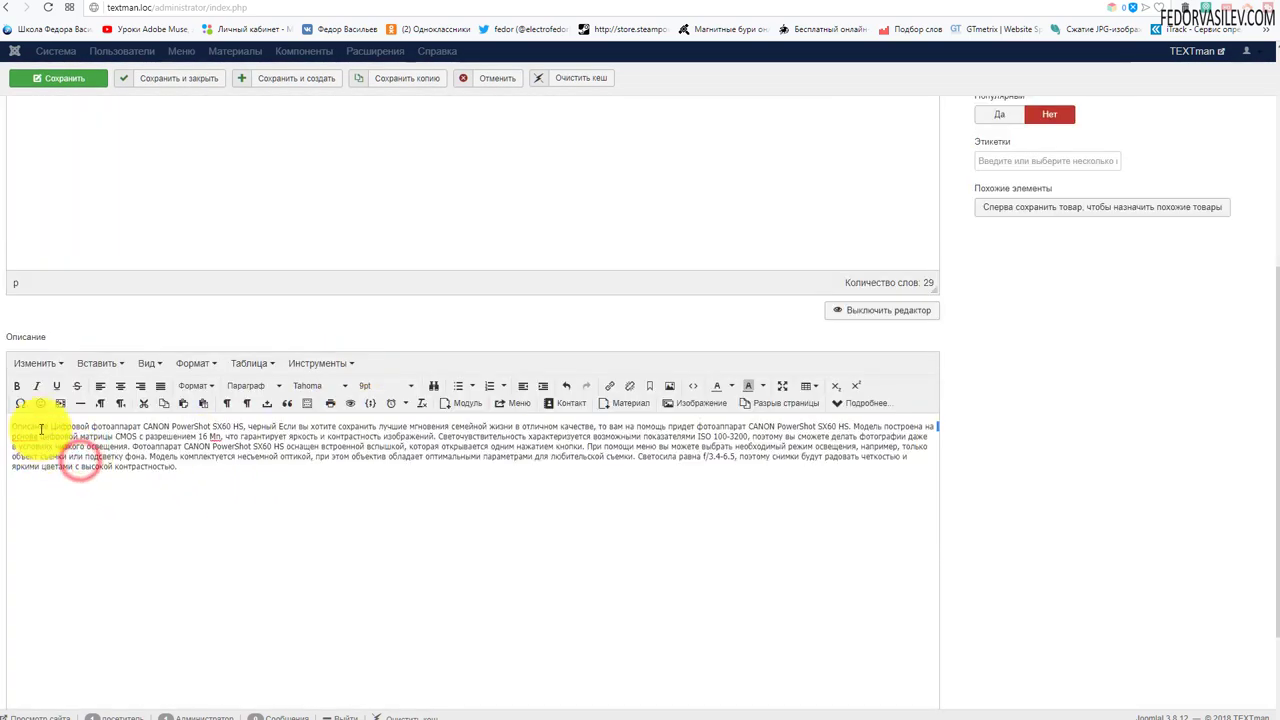
left_click_drag(40, 426, 300, 409)
scroll(500, 400, "up", 4)
left_click_drag(862, 316, 464, 316)
left_click(482, 375)
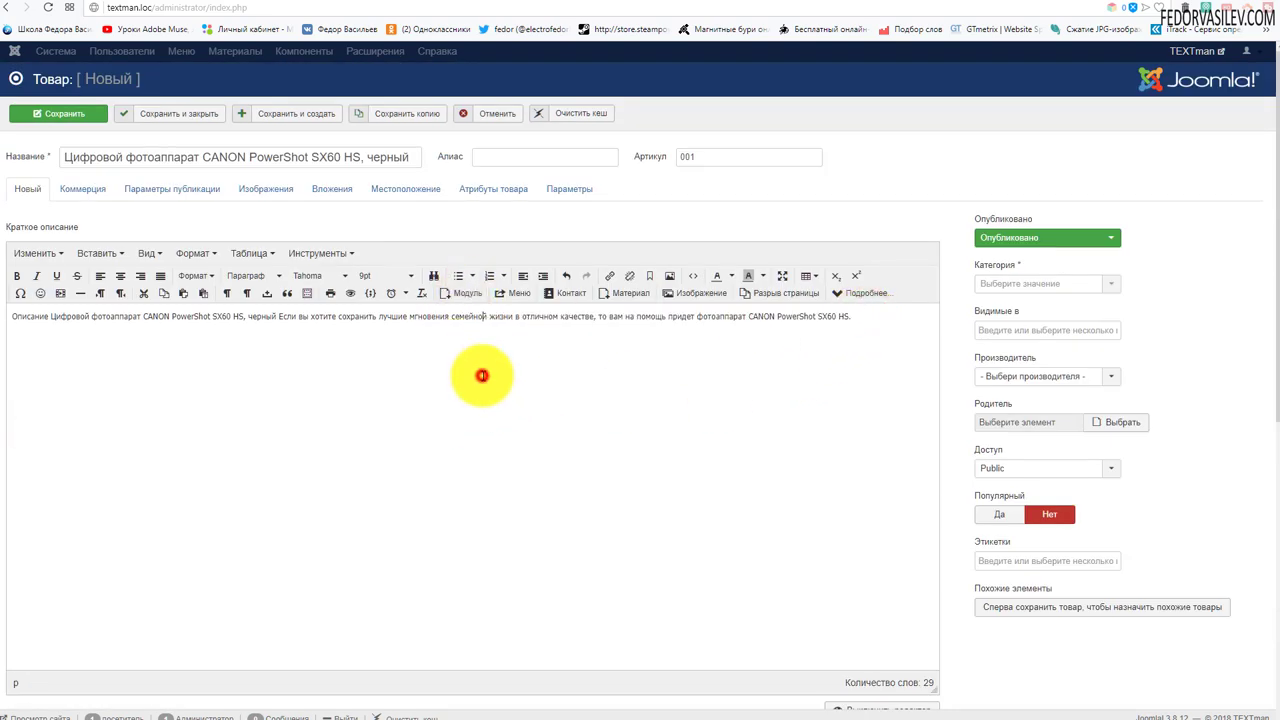
scroll(483, 375, "down", 5)
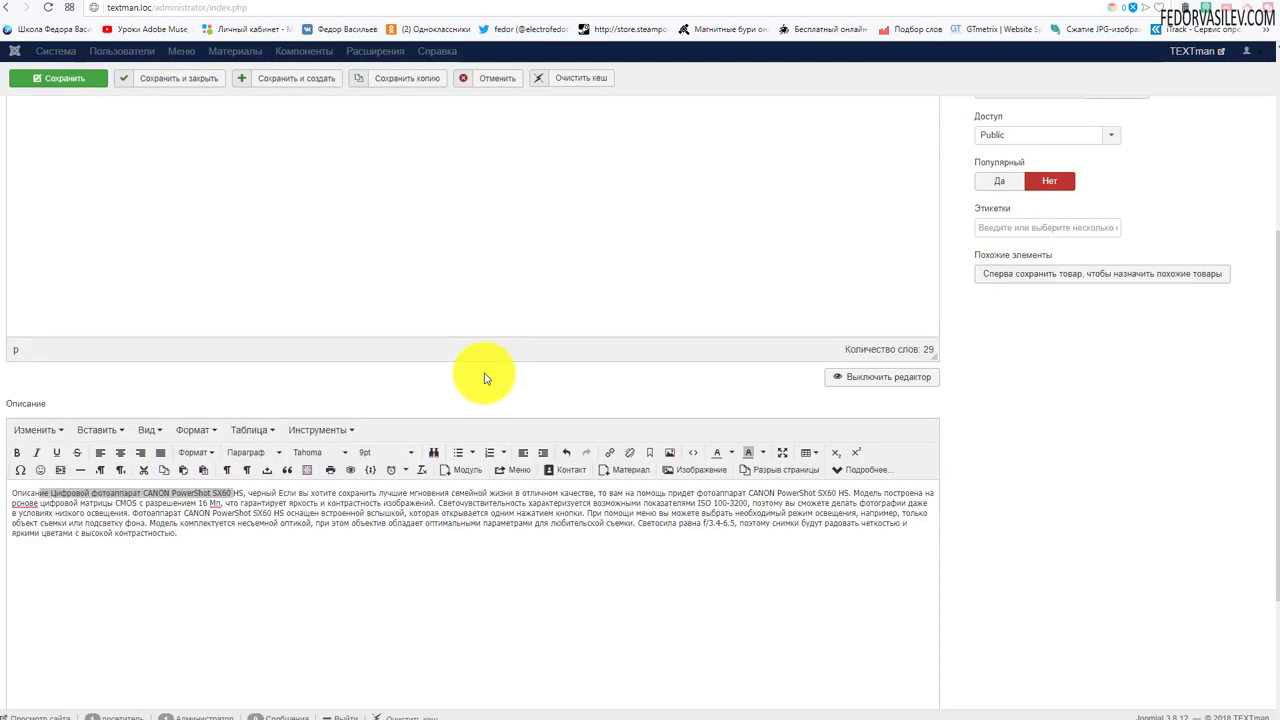
scroll(486, 369, "up", 5)
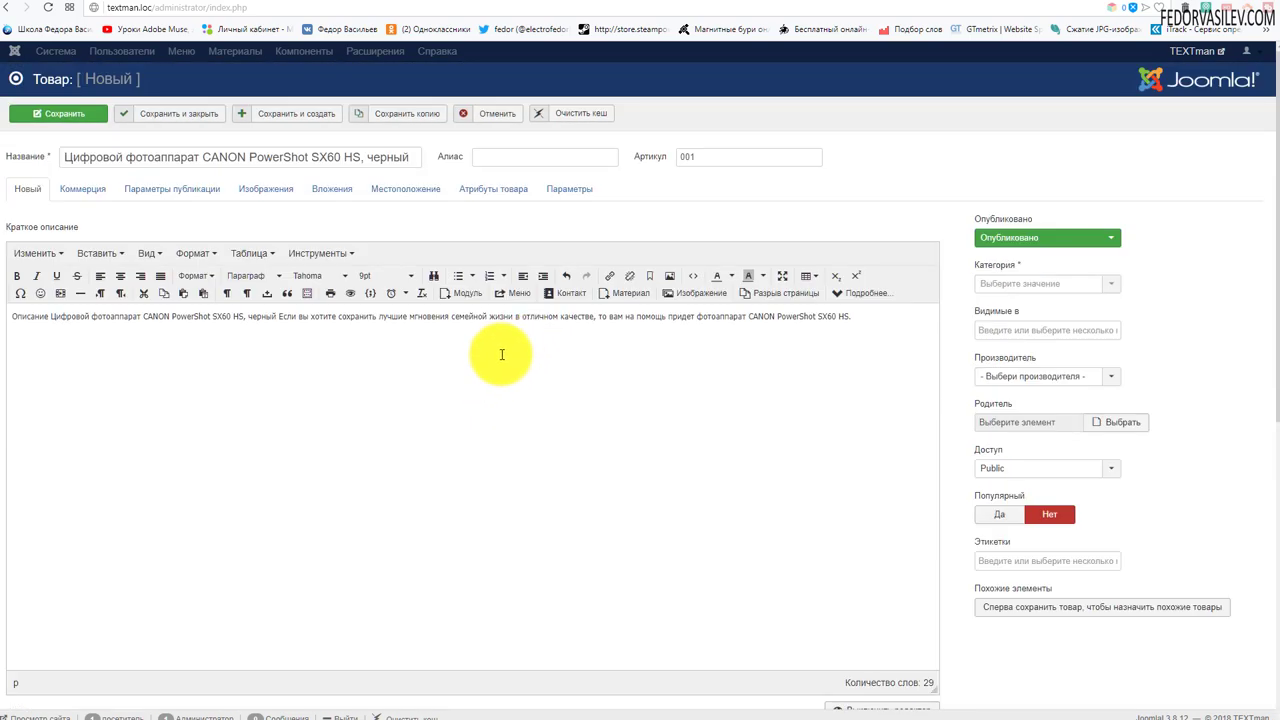
scroll(502, 352, "down", 5)
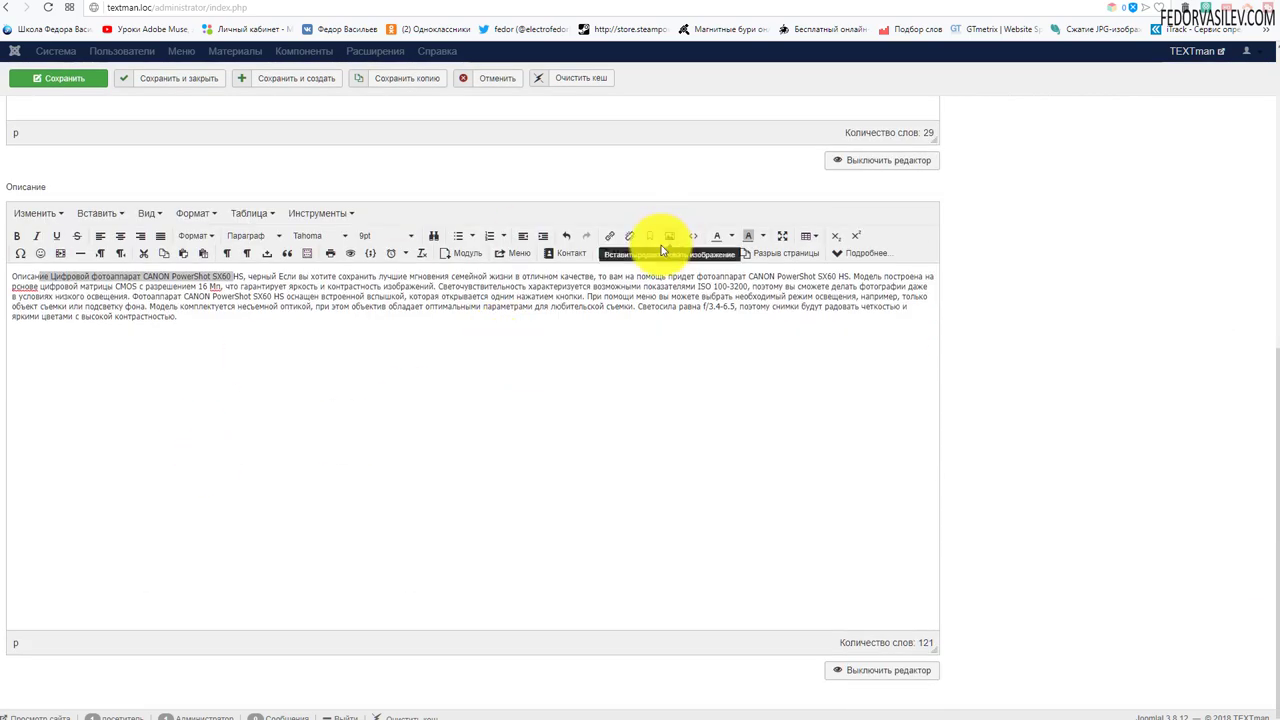
Step: Assign the product to the CANON category and make it visible in CANON as well
scroll(597, 289, "up", 5)
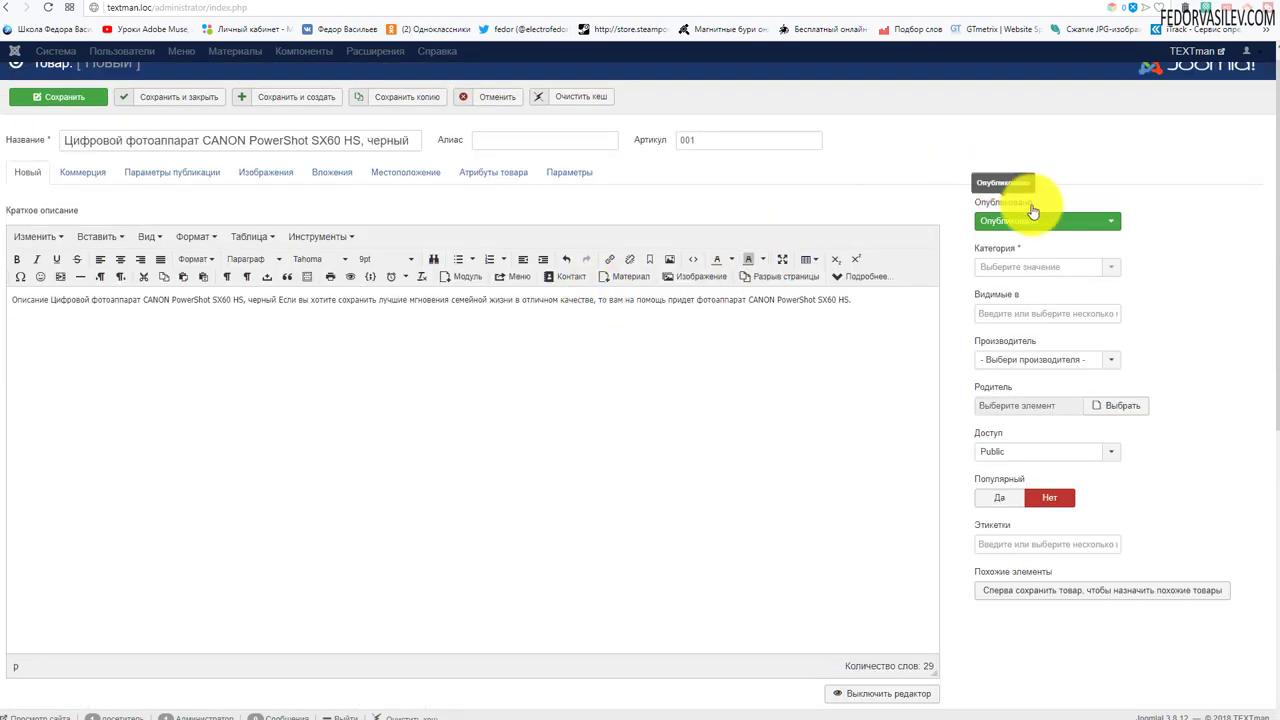
left_click(1106, 268)
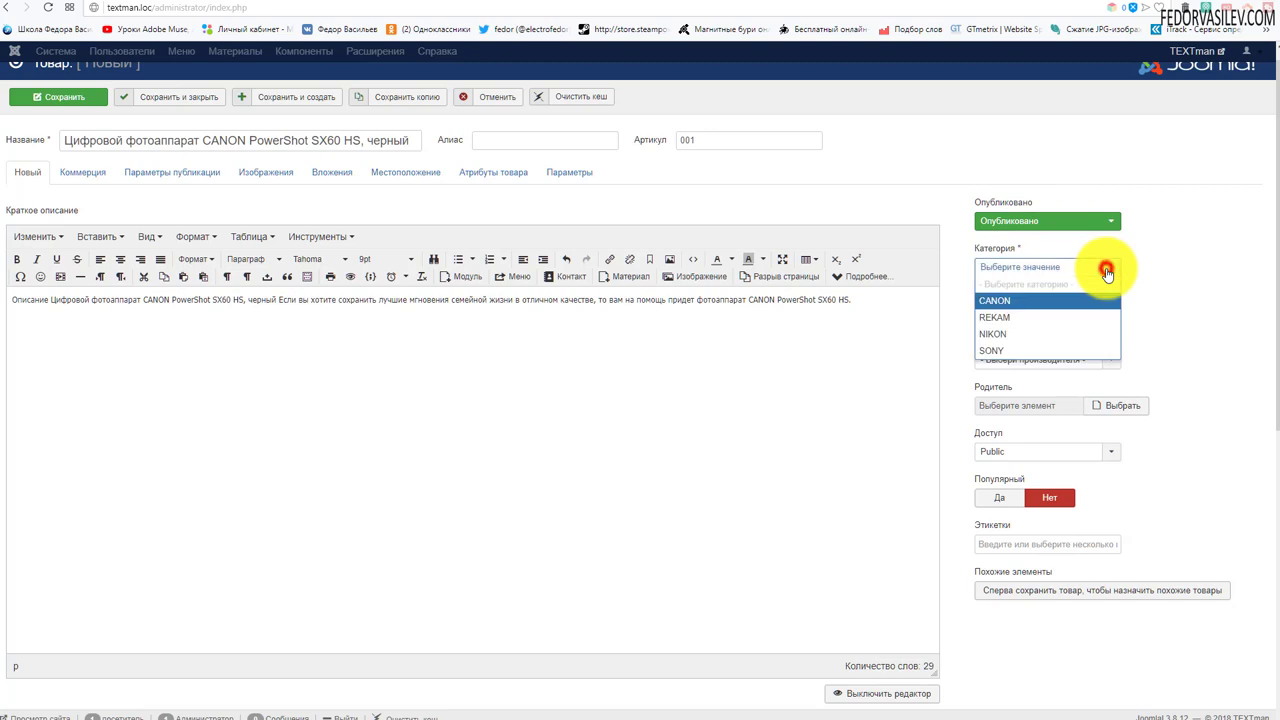
left_click(1015, 301)
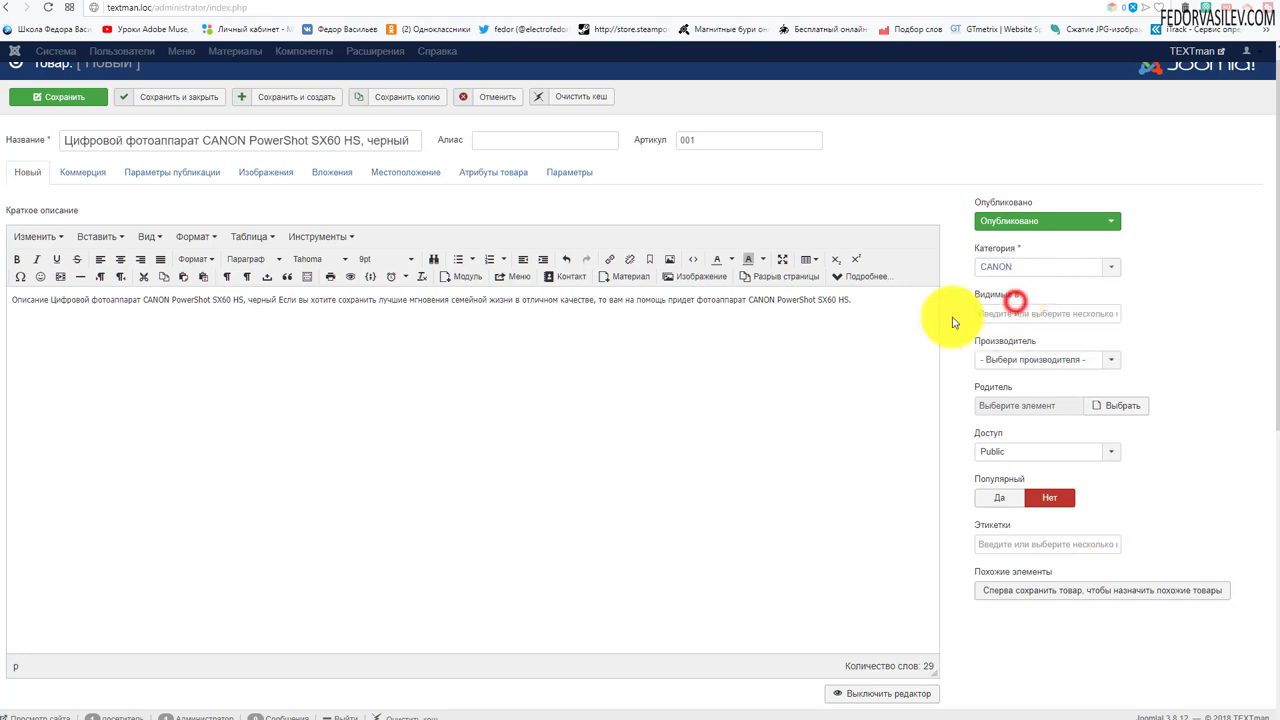
mouse_move(996, 303)
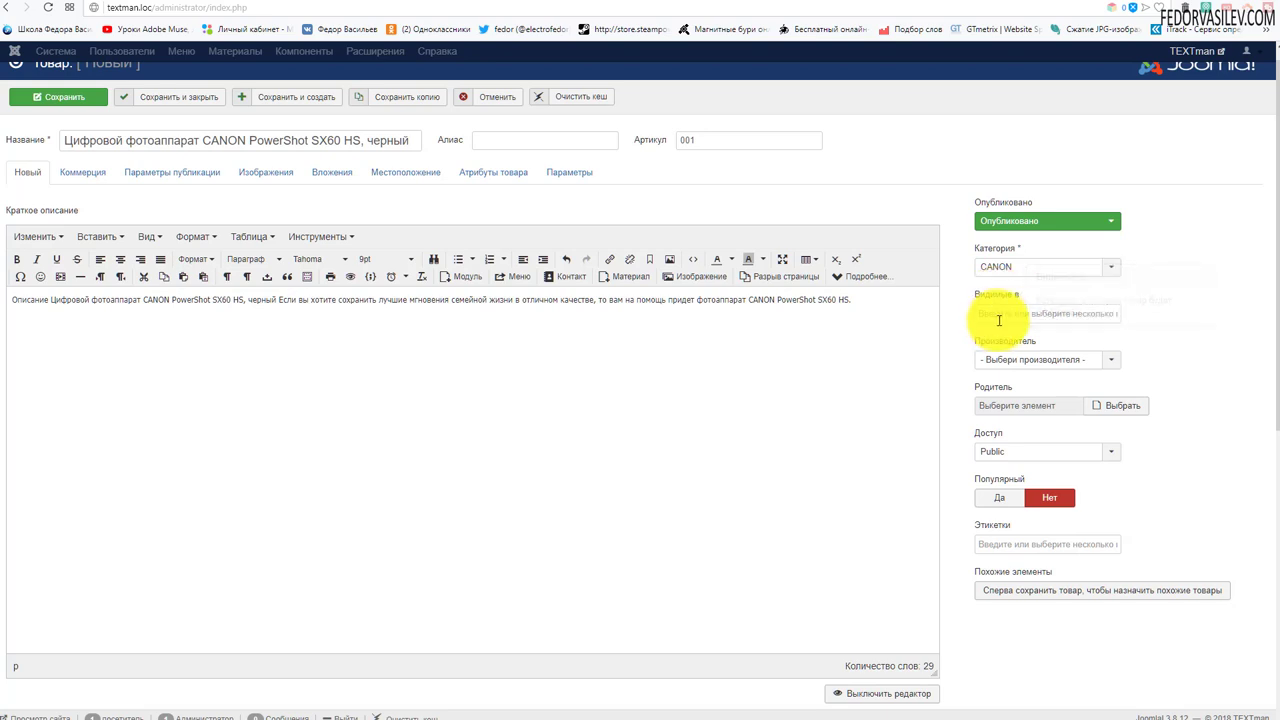
left_click(998, 314)
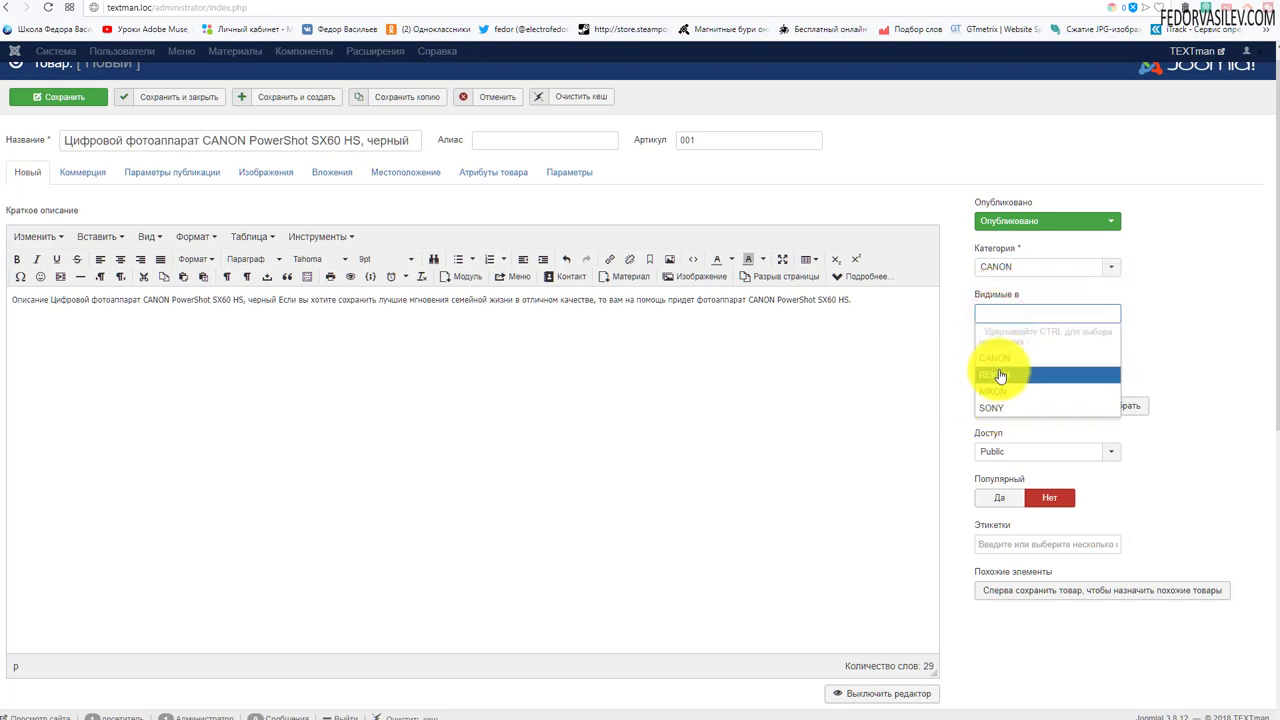
left_click(996, 358)
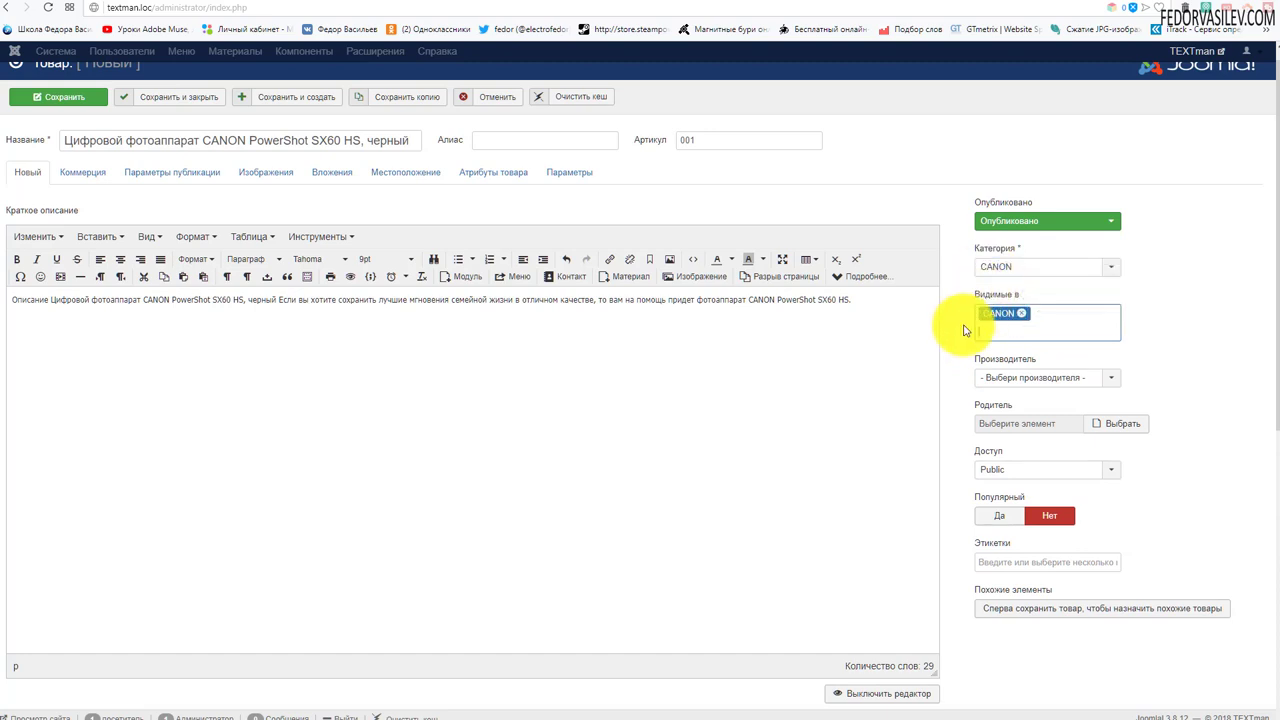
Step: Try adding NIKON to the categories the product is visible in, and remove it again
left_click(990, 266)
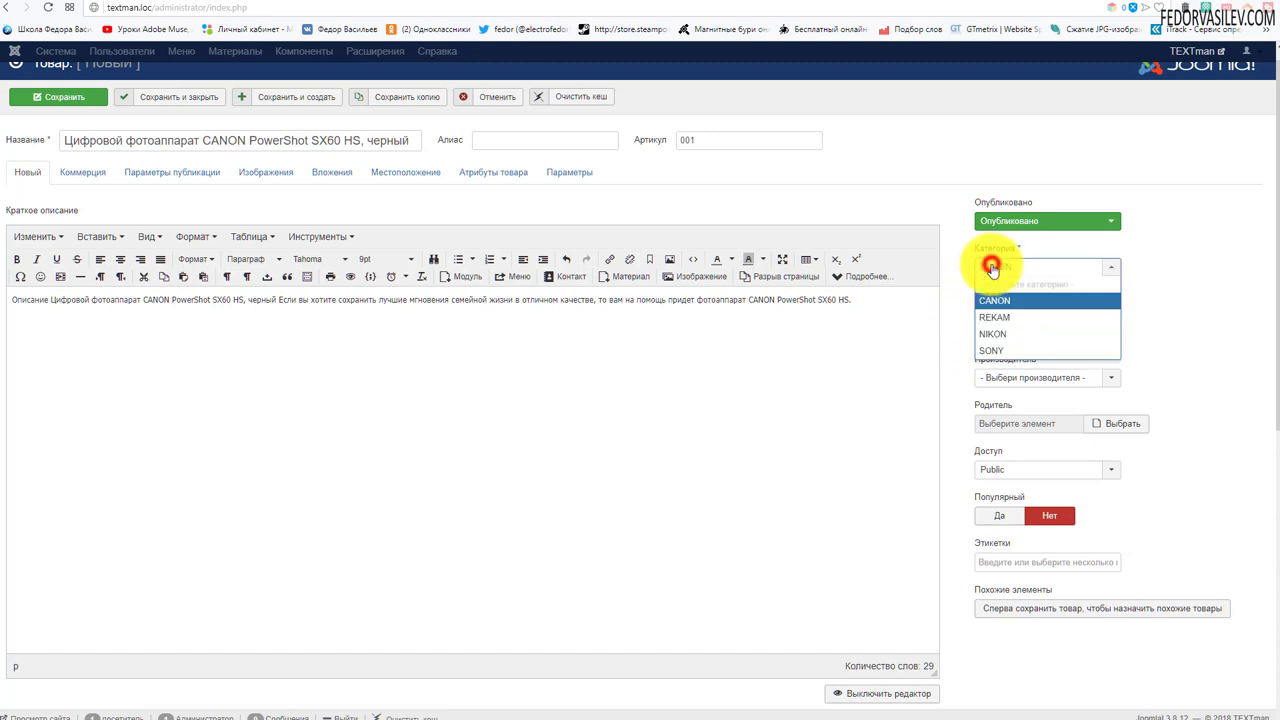
left_click(990, 266)
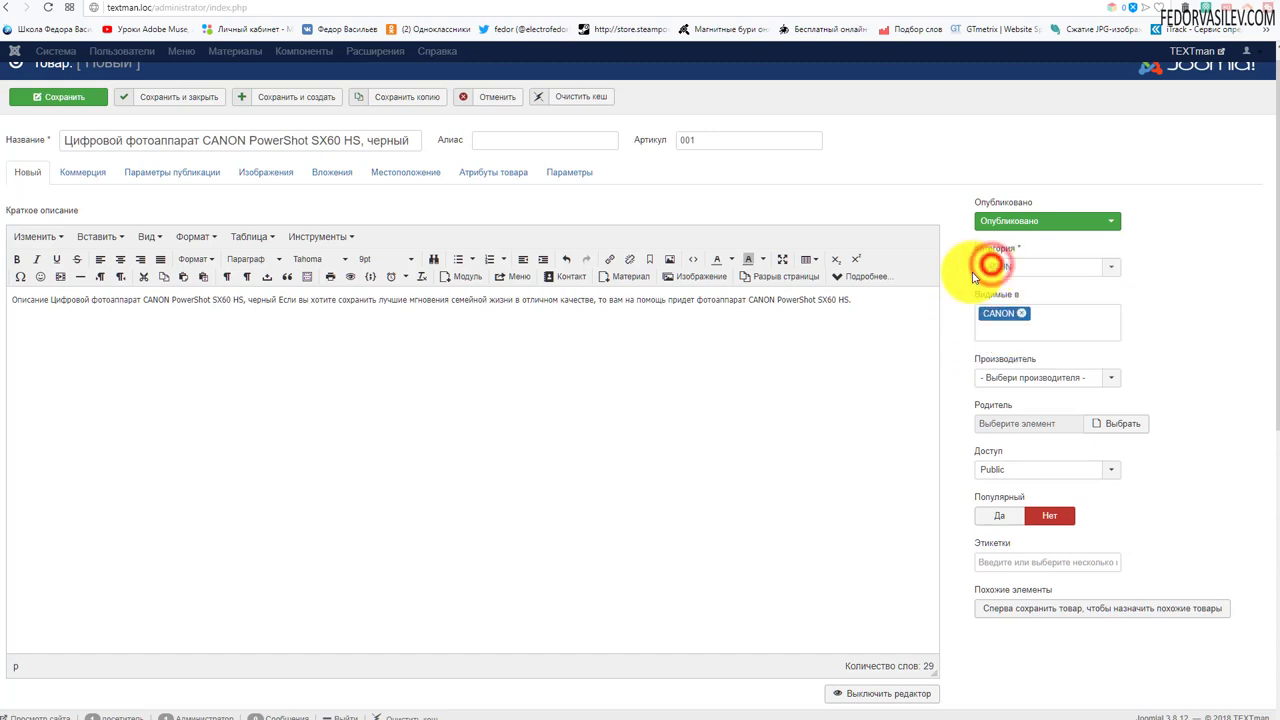
left_click(1010, 328)
left_click(993, 409)
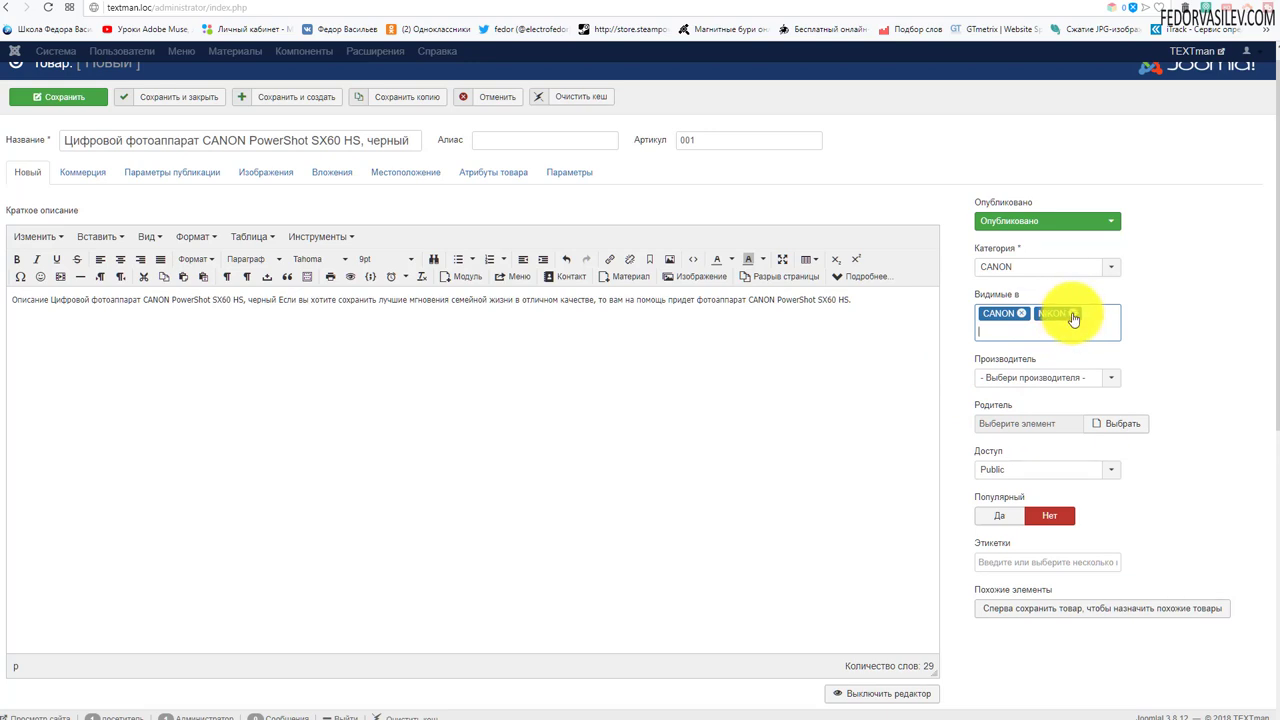
left_click(1072, 315)
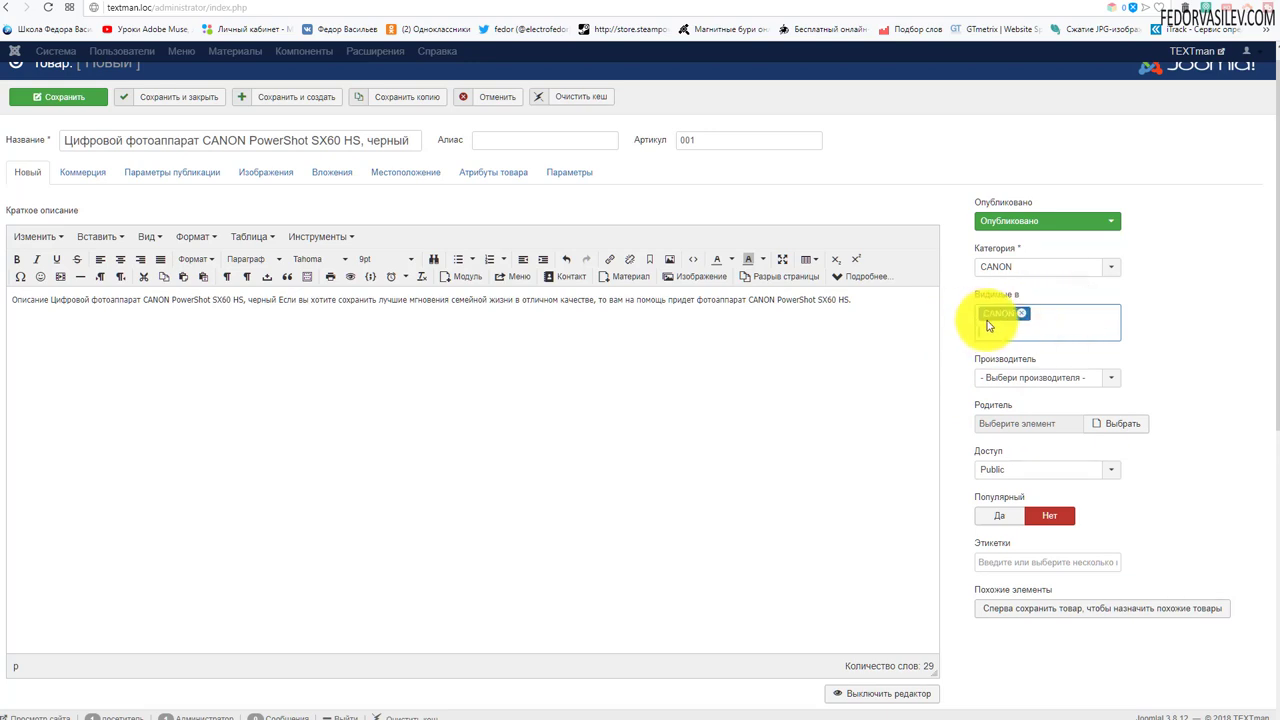
Step: Examine the choices available for the product's manufacturer, parent item and access level
scroll(914, 266, "down", 1)
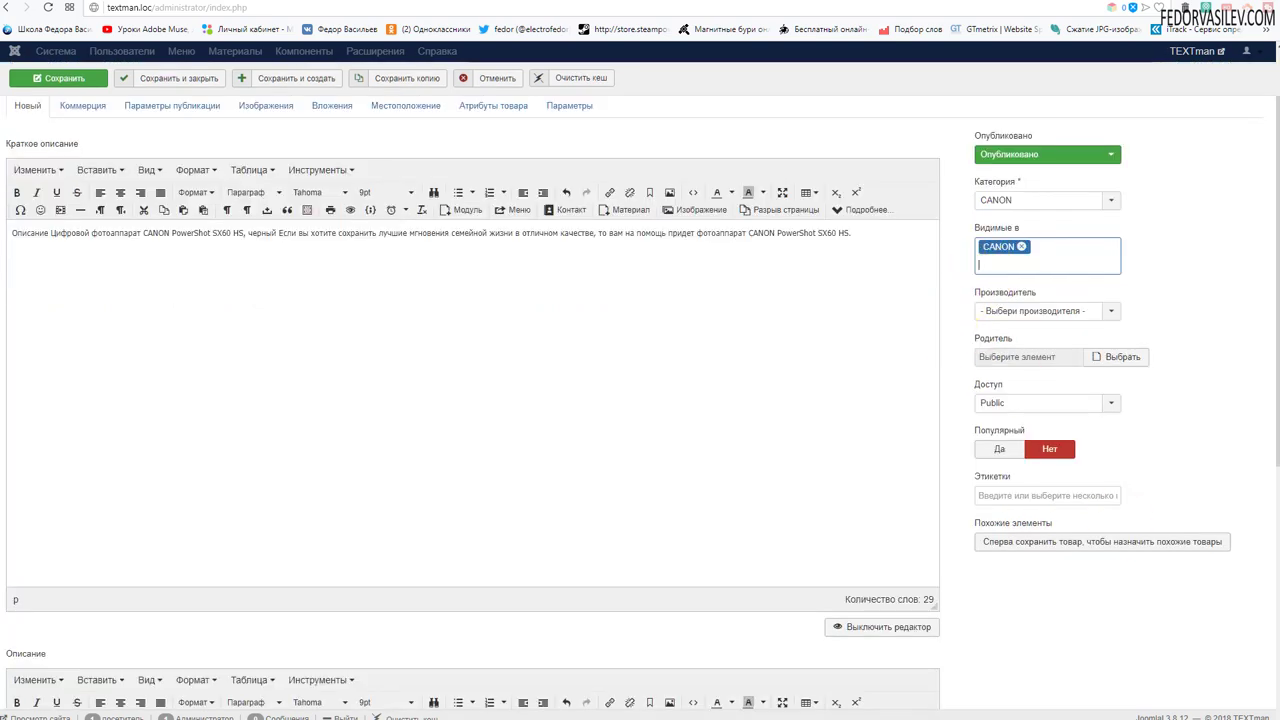
left_click(995, 300)
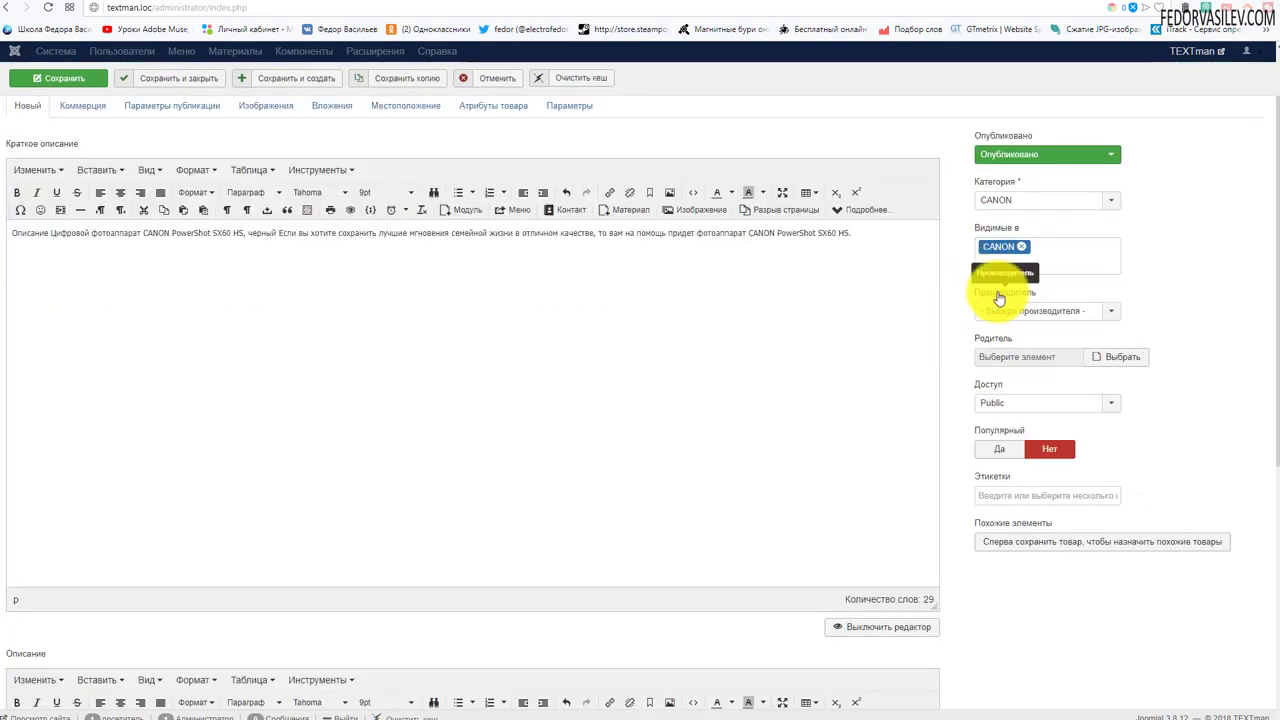
left_click(1112, 311)
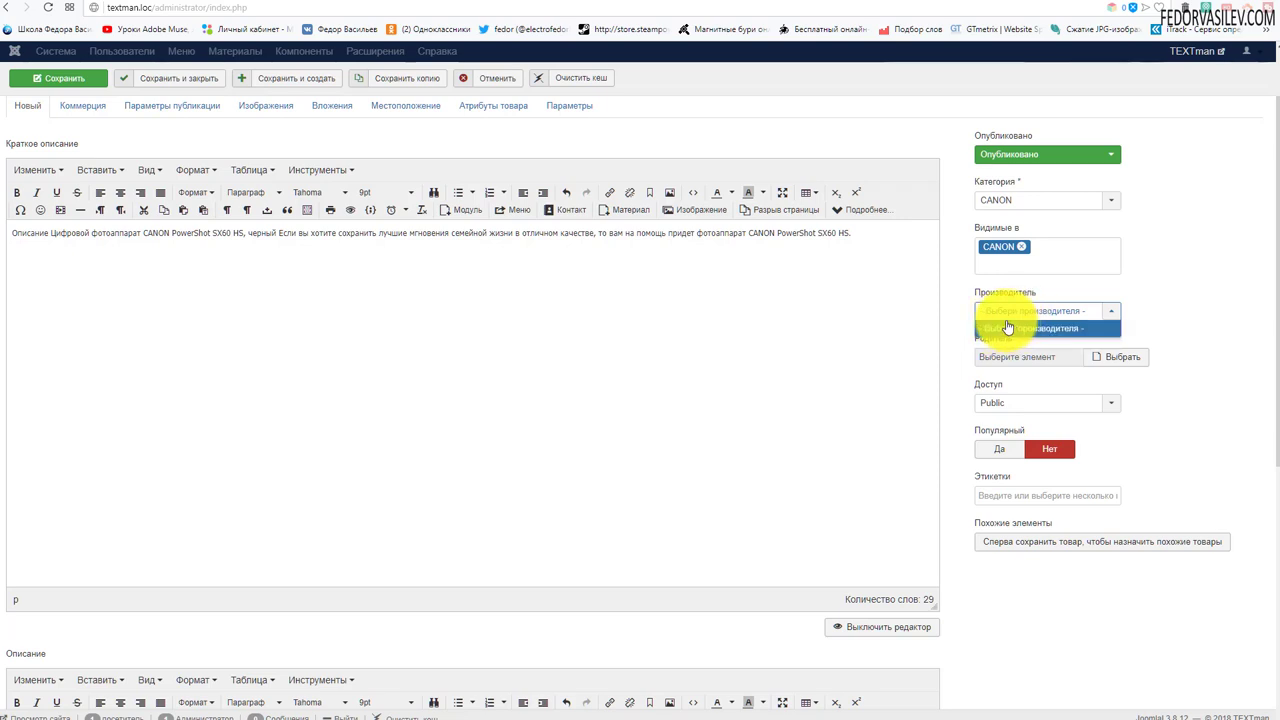
left_click(1185, 302)
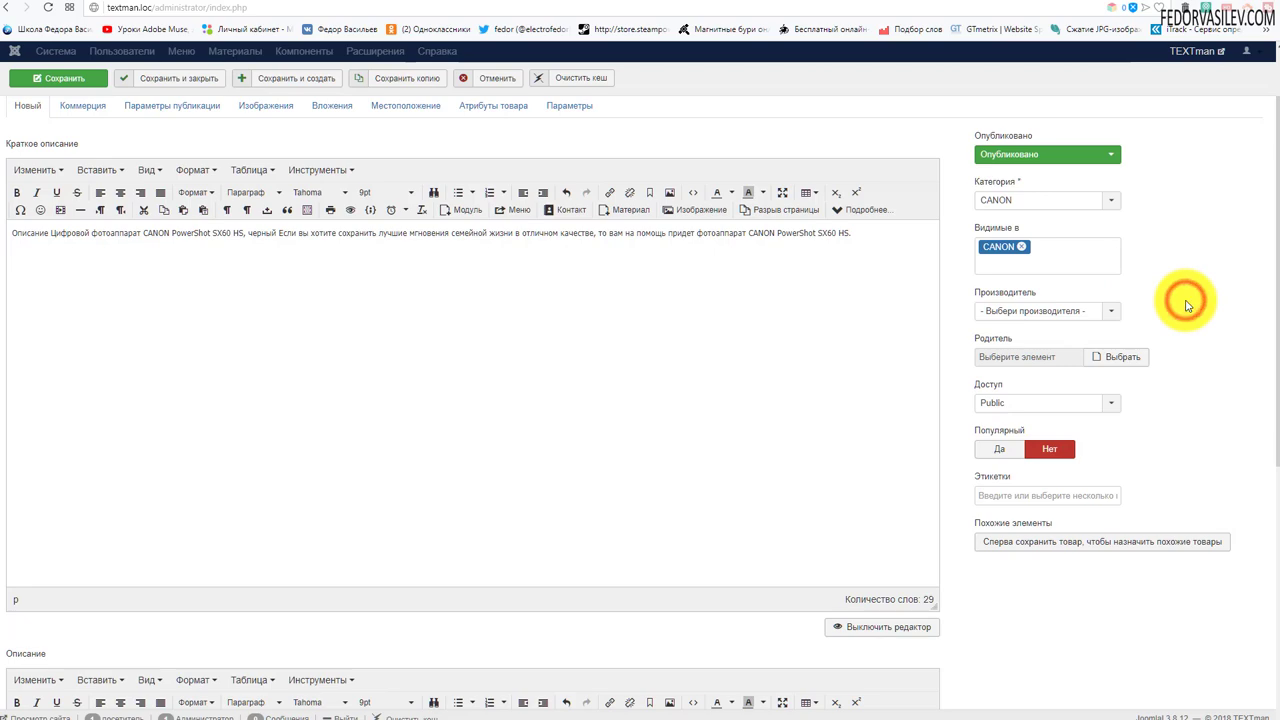
left_click(1120, 358)
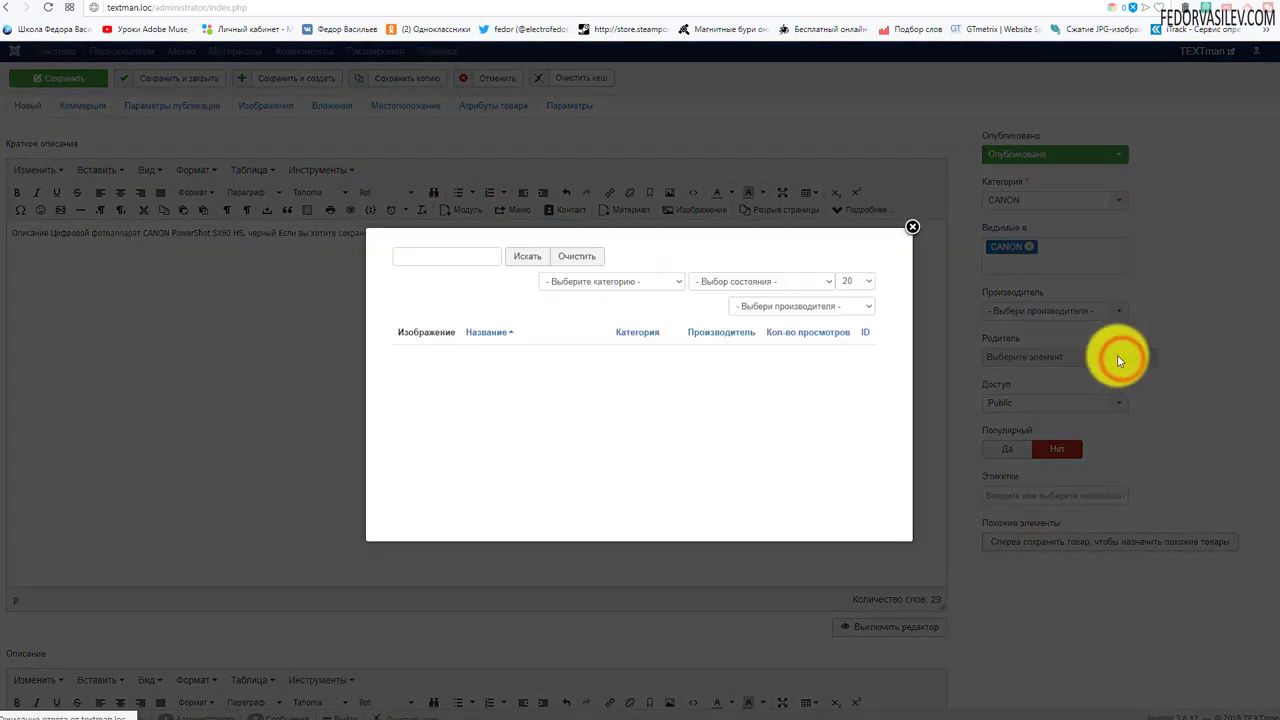
left_click(912, 227)
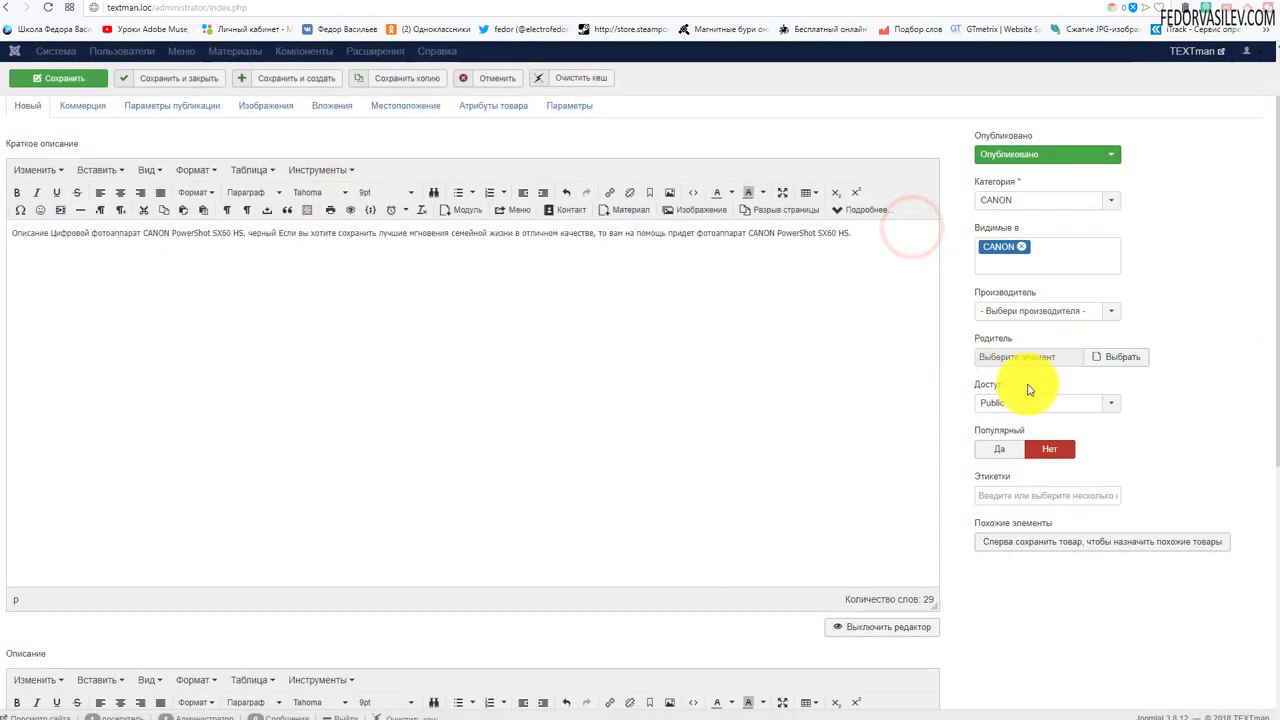
left_click(1013, 410)
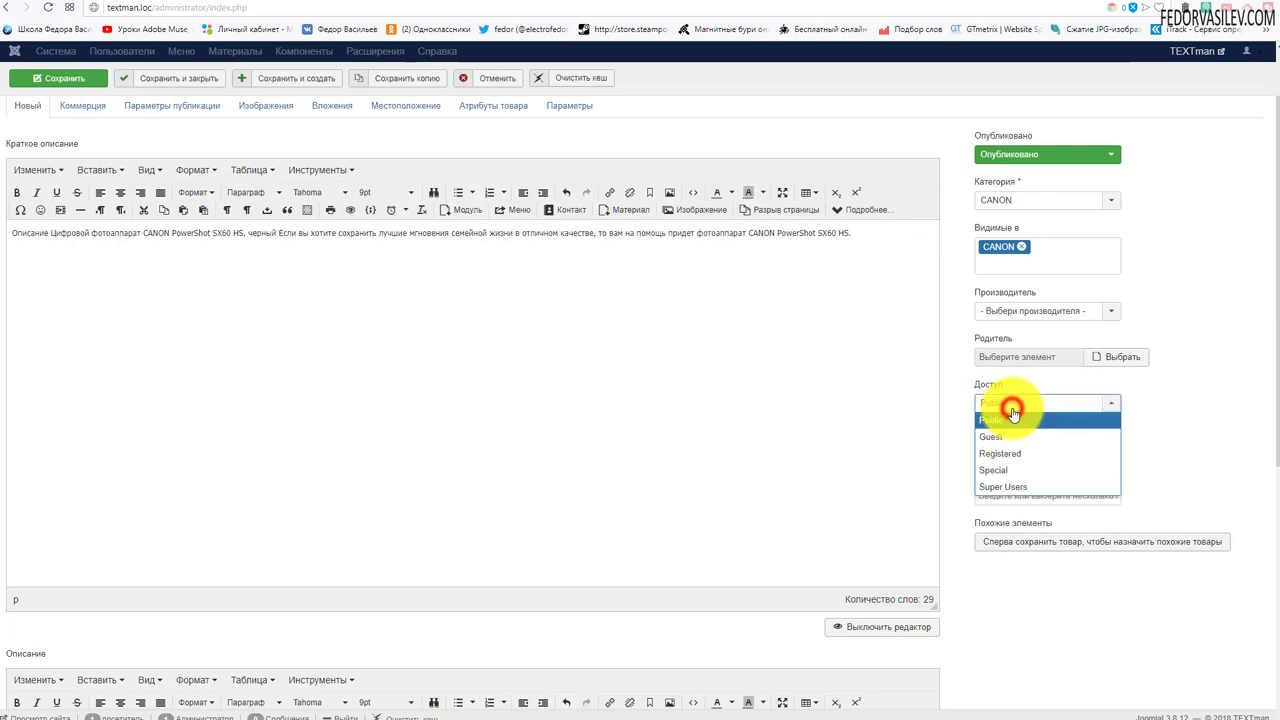
left_click(1168, 400)
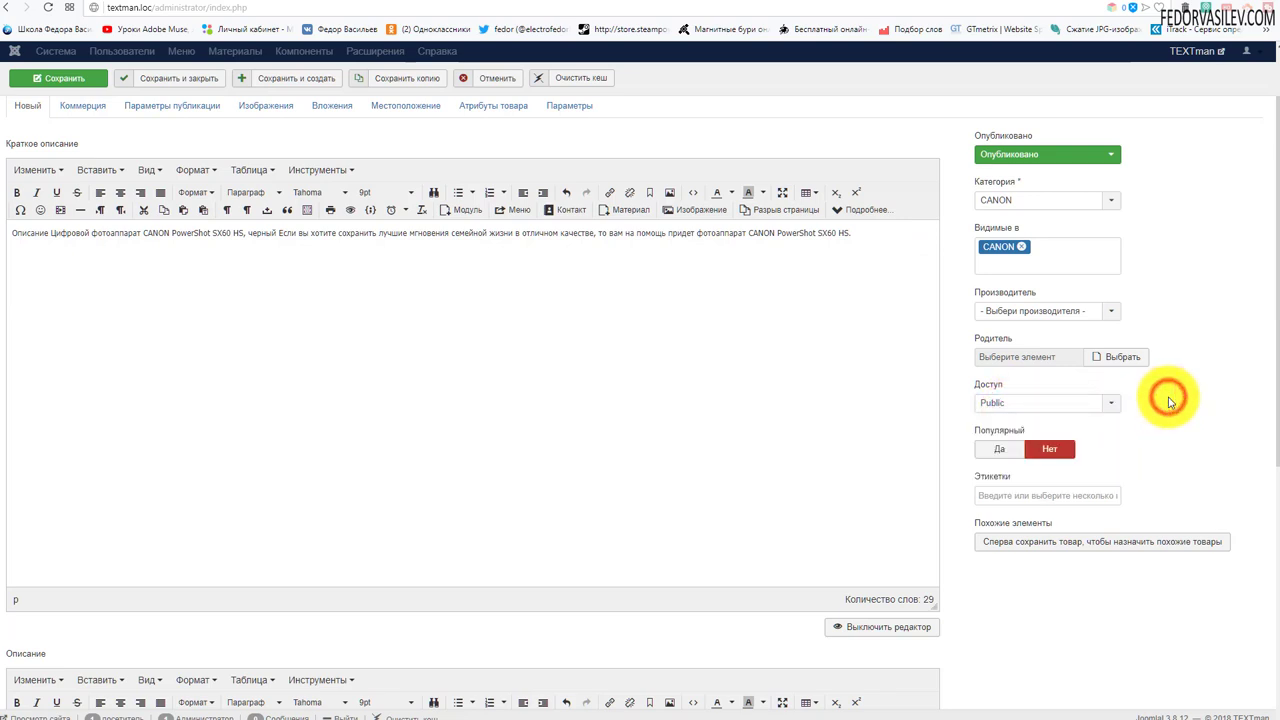
Step: Try marking the product as popular, and set it back to not popular
left_click(1002, 451)
left_click(1036, 451)
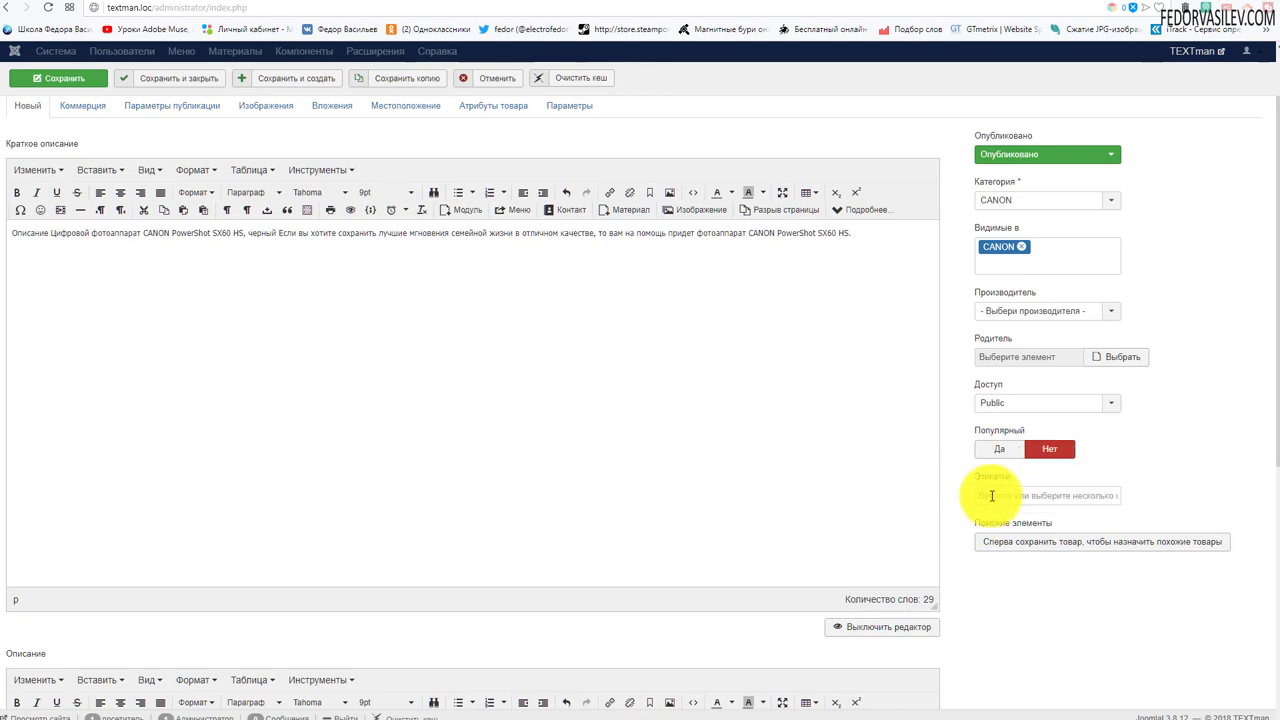
mouse_move(993, 482)
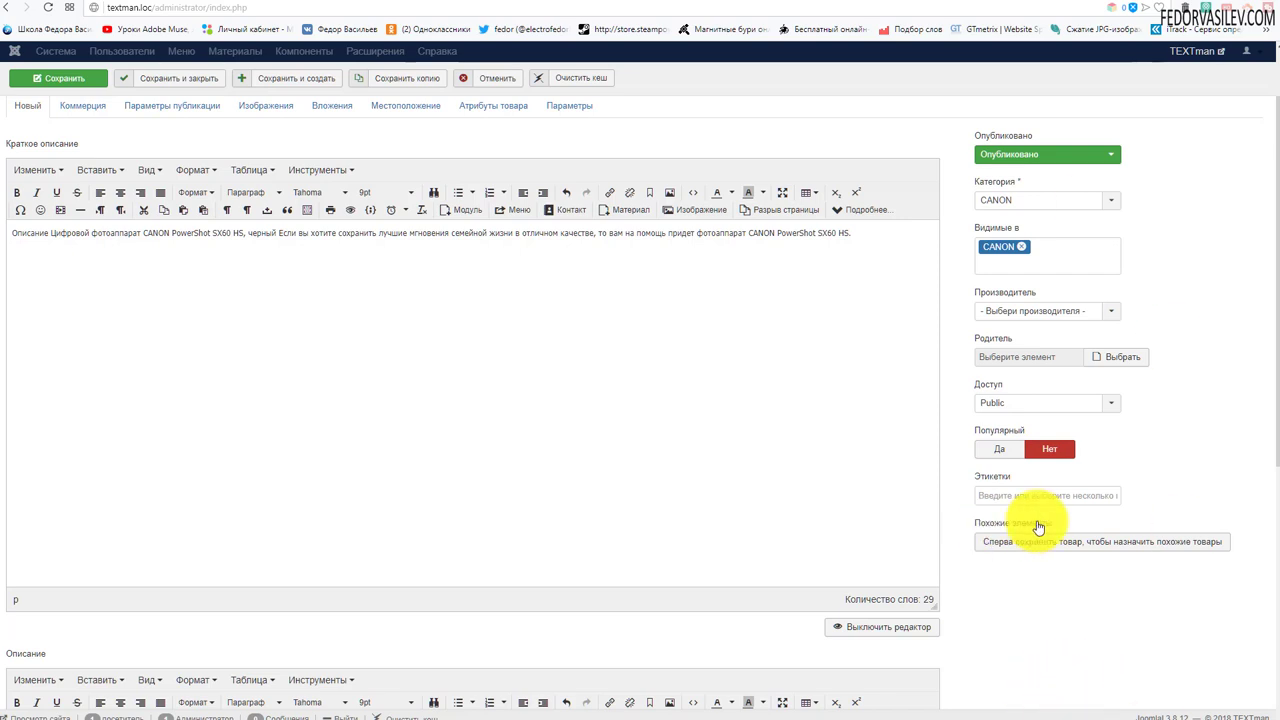
Step: Save the new CANON PowerShot SX60 HS product and keep it open for editing
scroll(480, 366, "down", 3)
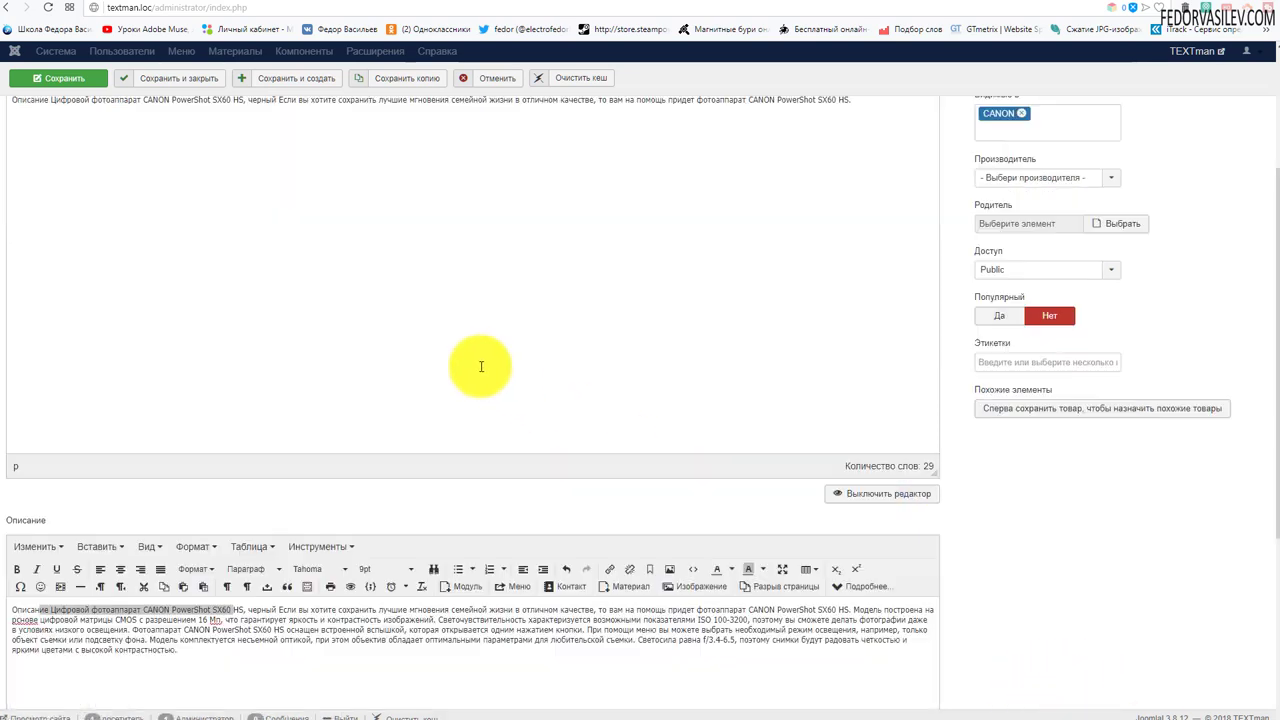
scroll(152, 436, "up", 5)
left_click(48, 113)
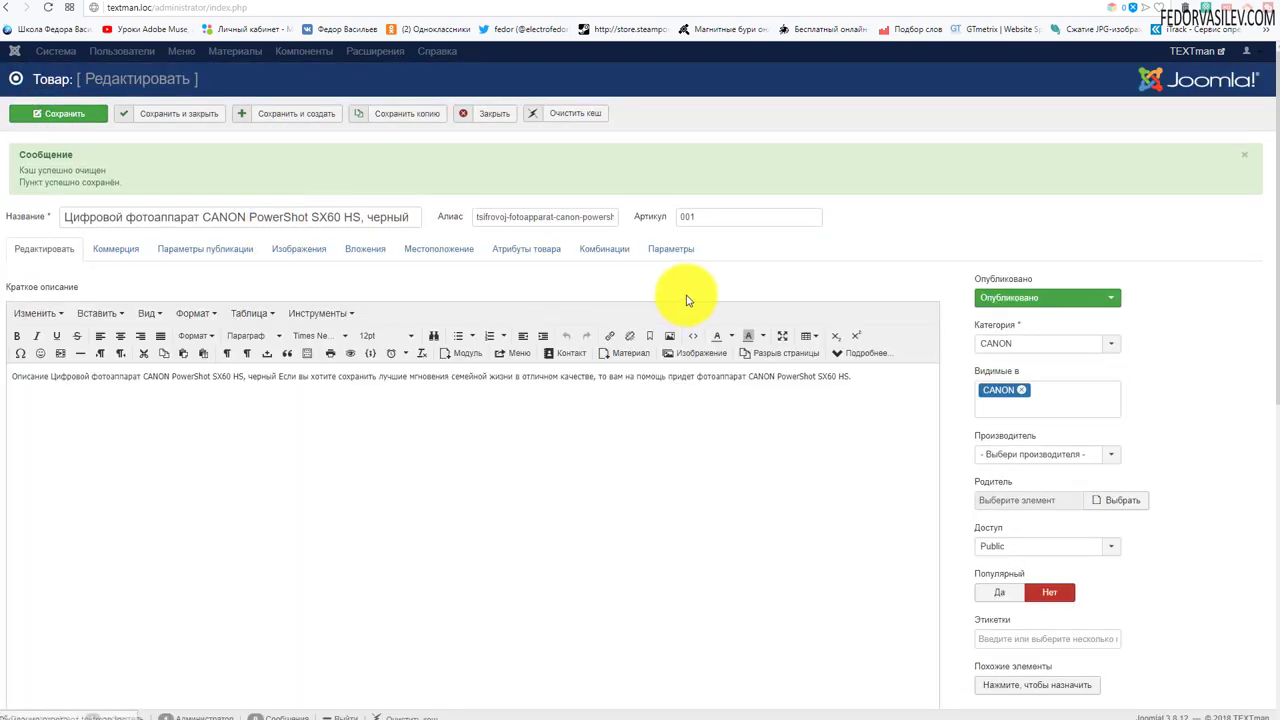
Step: View the list of products that can be assigned as related items, and close it without choosing any
scroll(890, 216, "down", 2)
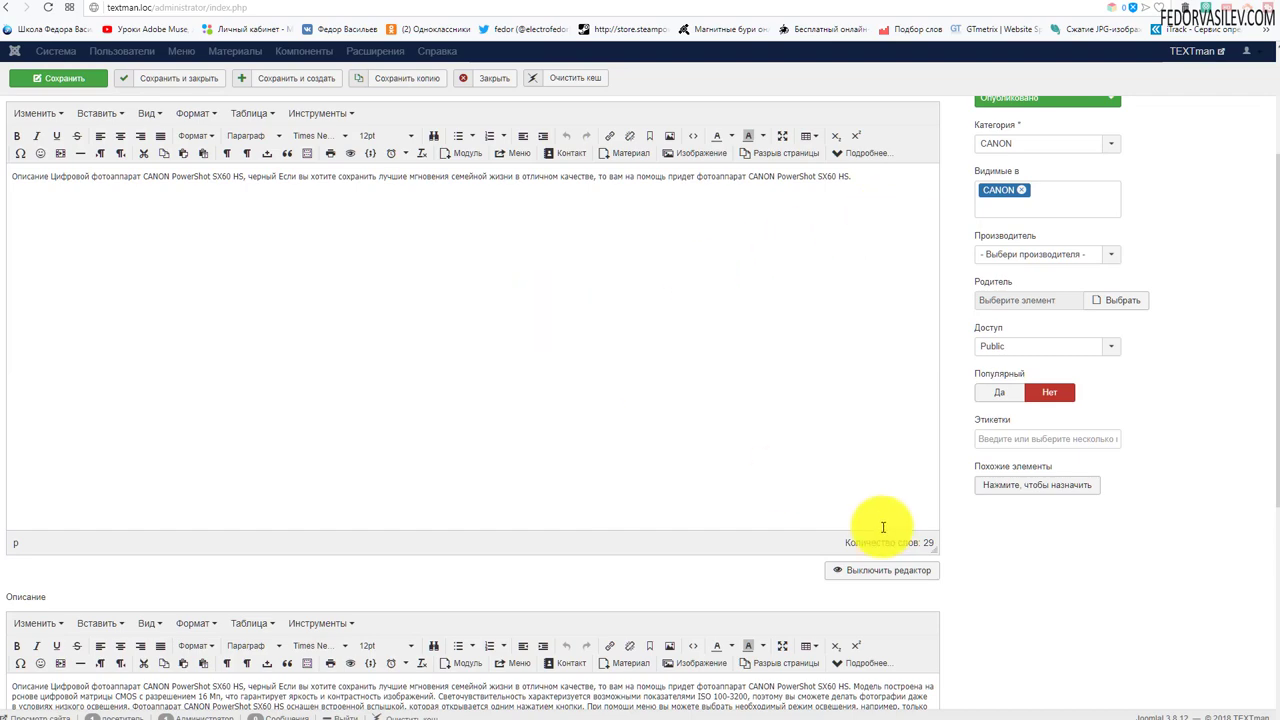
left_click(1004, 488)
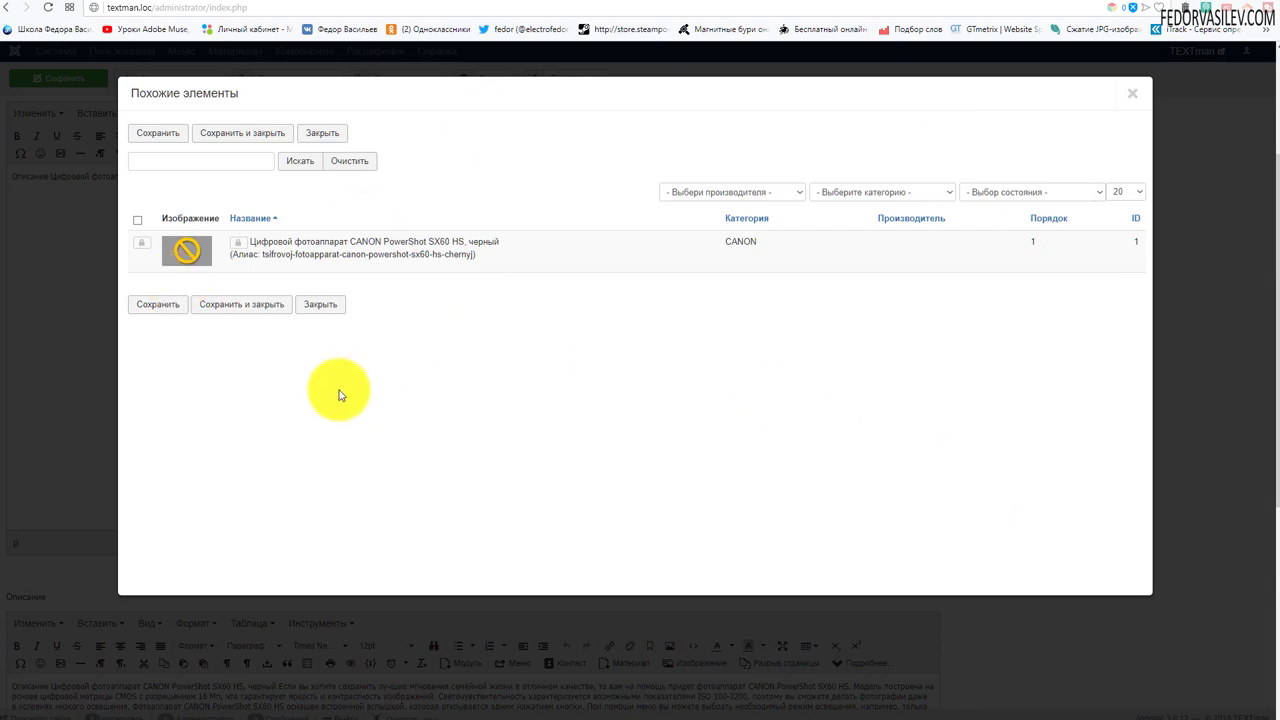
left_click(1132, 94)
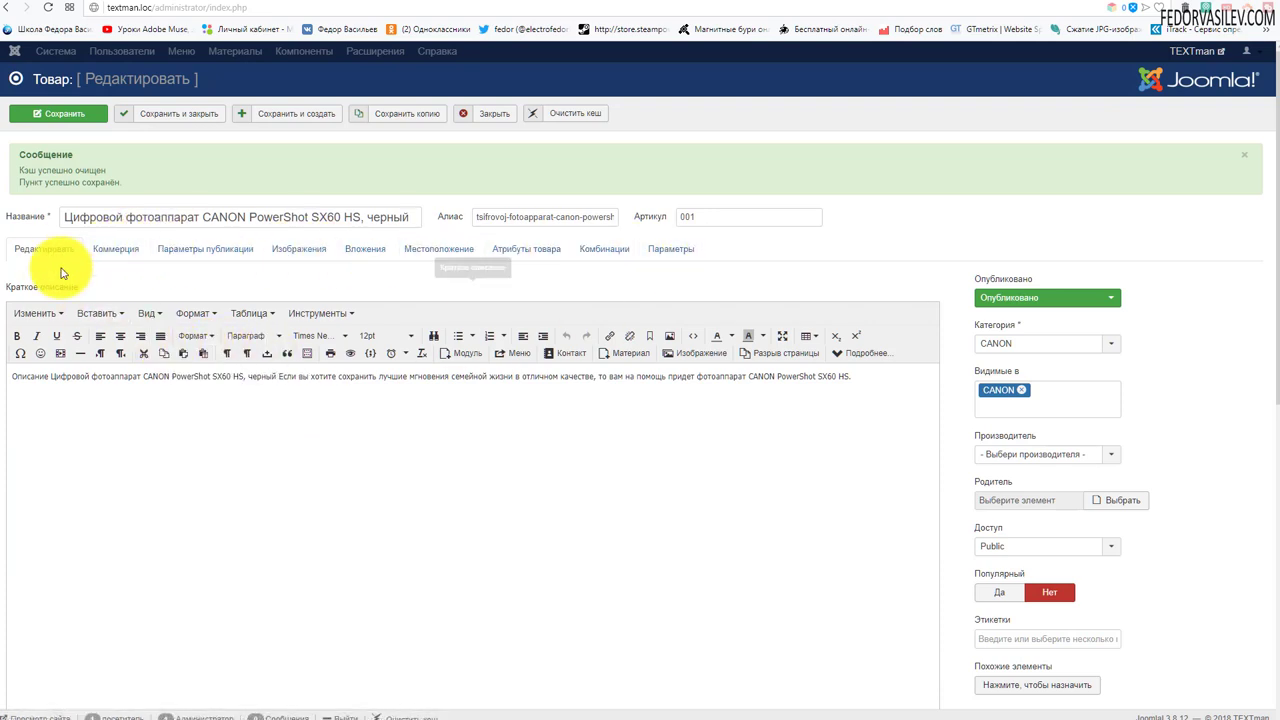
Step: In the product's commerce settings, try the in-stock options Нет and Всегда, and set it back to Да
left_click(129, 258)
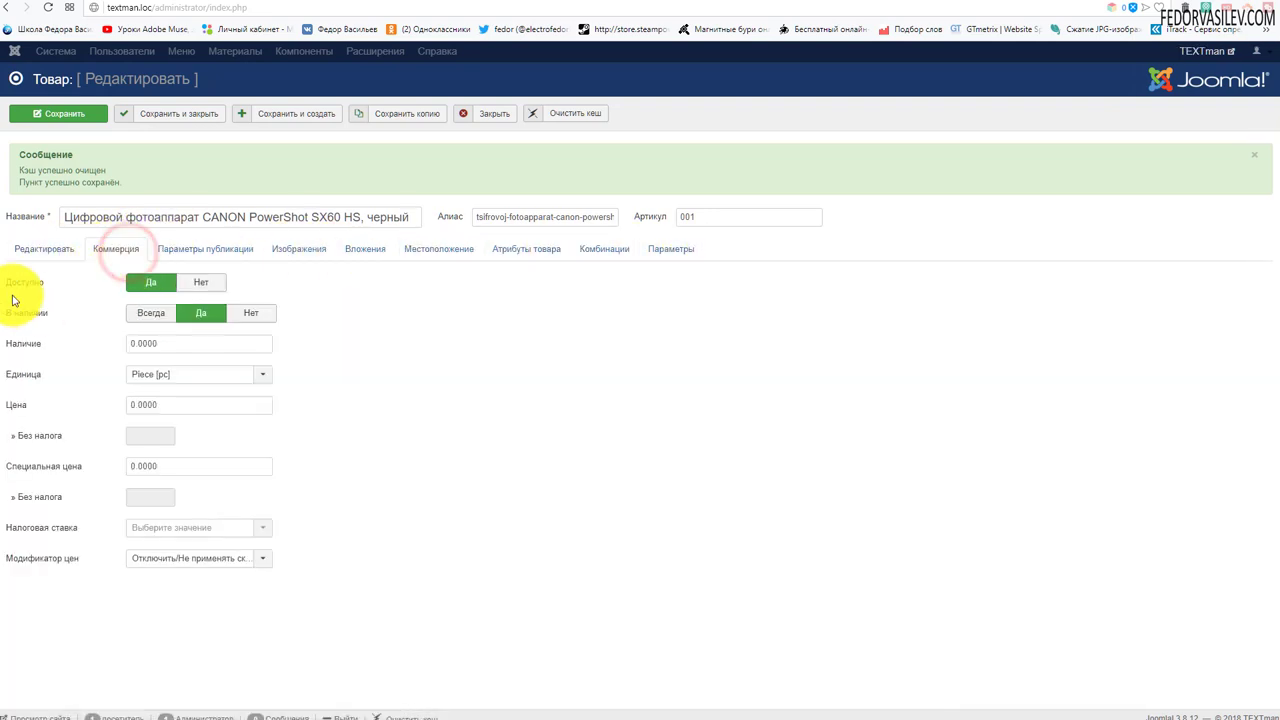
mouse_move(16, 293)
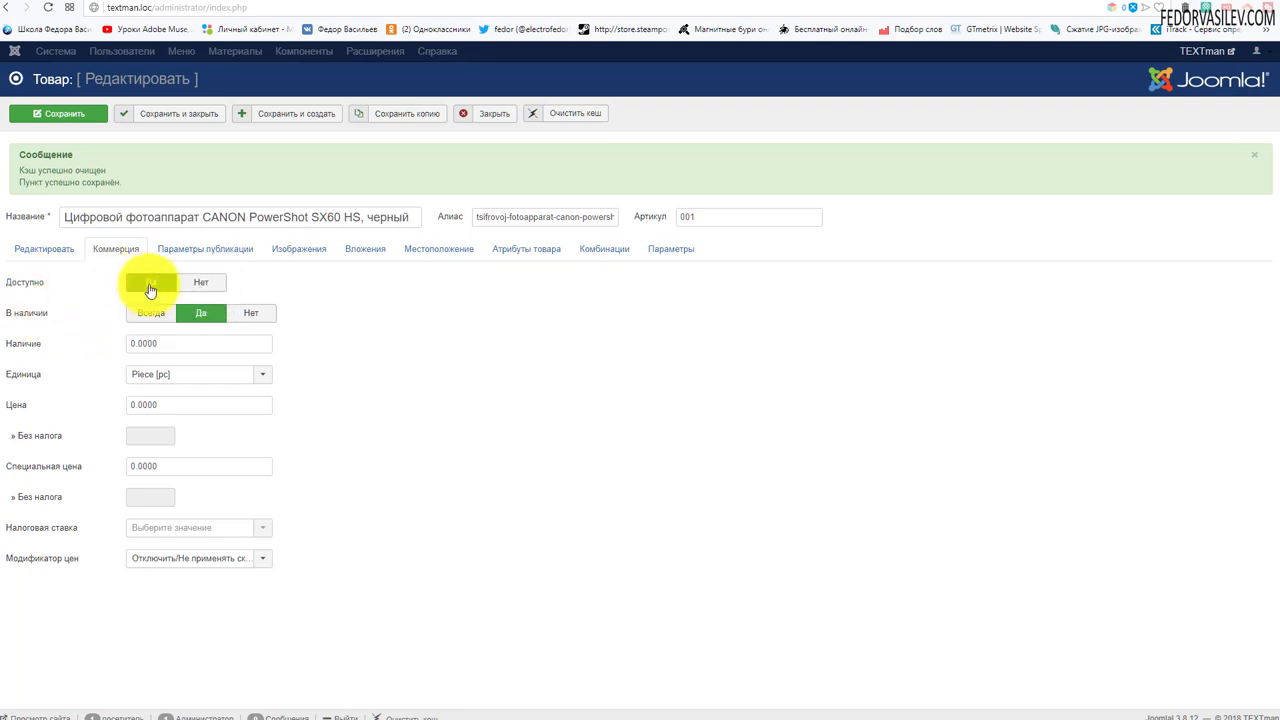
mouse_move(34, 332)
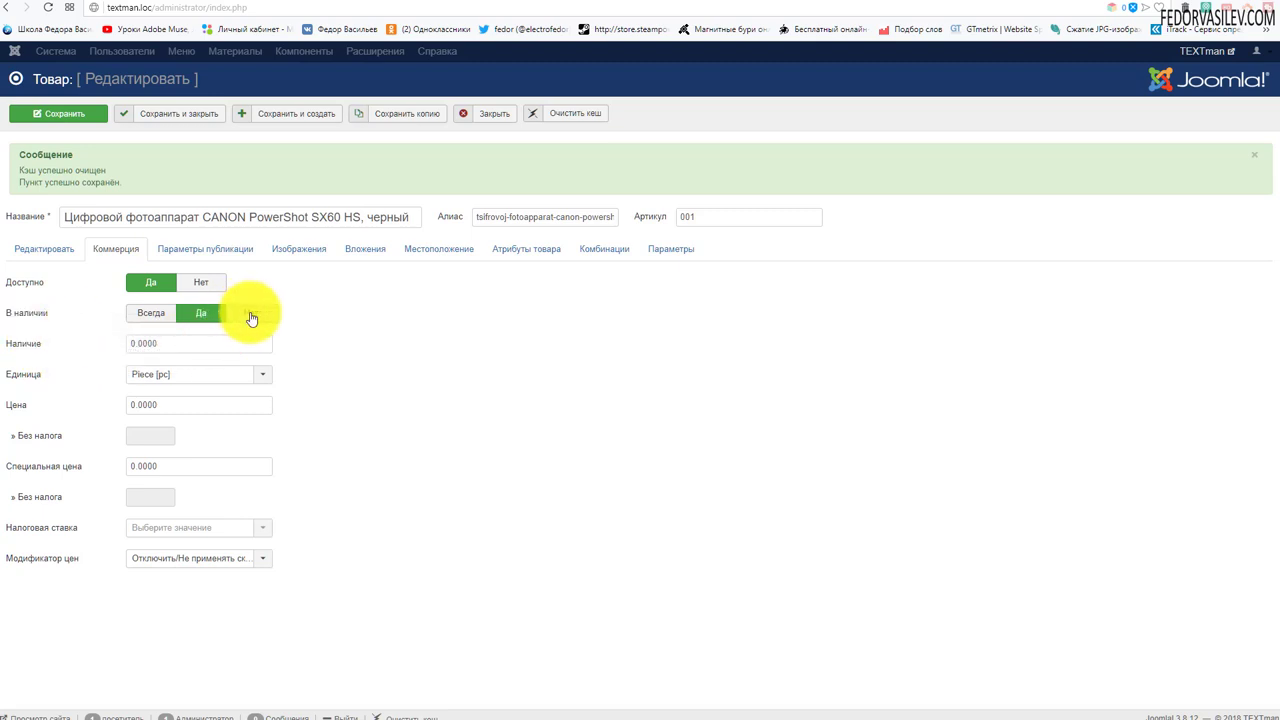
left_click(251, 318)
left_click(198, 314)
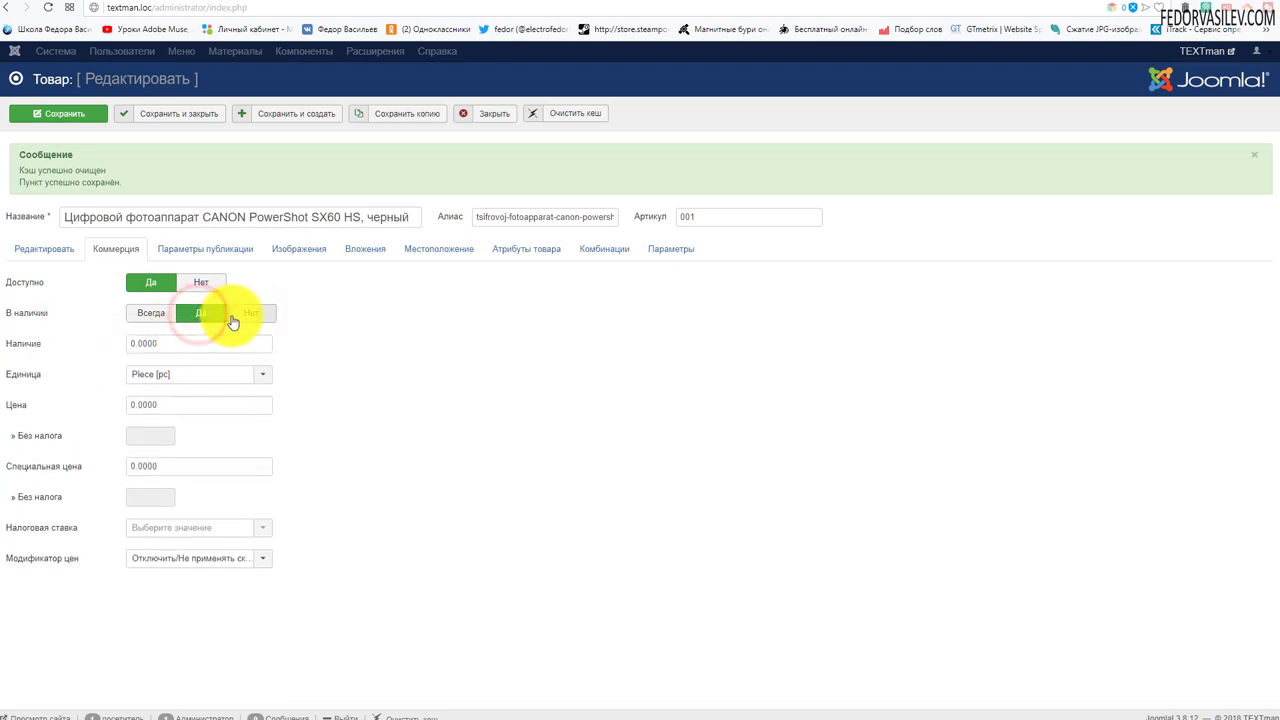
left_click(234, 318)
left_click(203, 314)
left_click(148, 312)
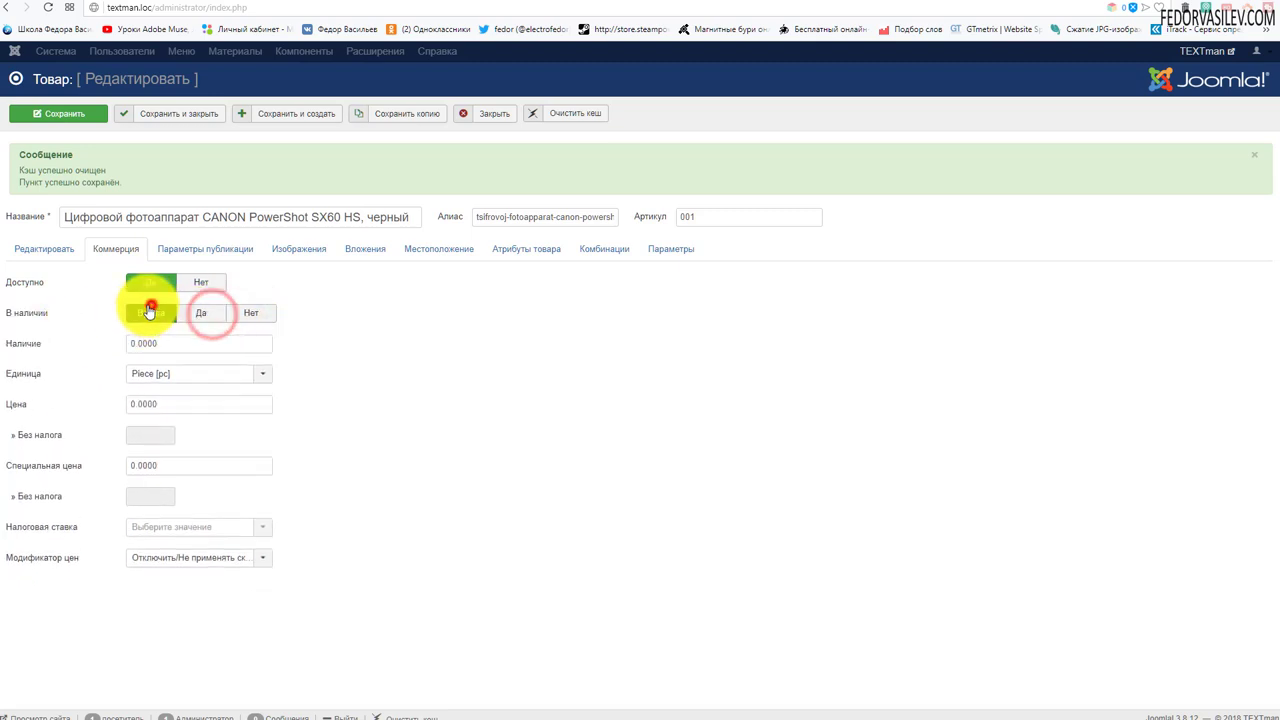
mouse_move(30, 314)
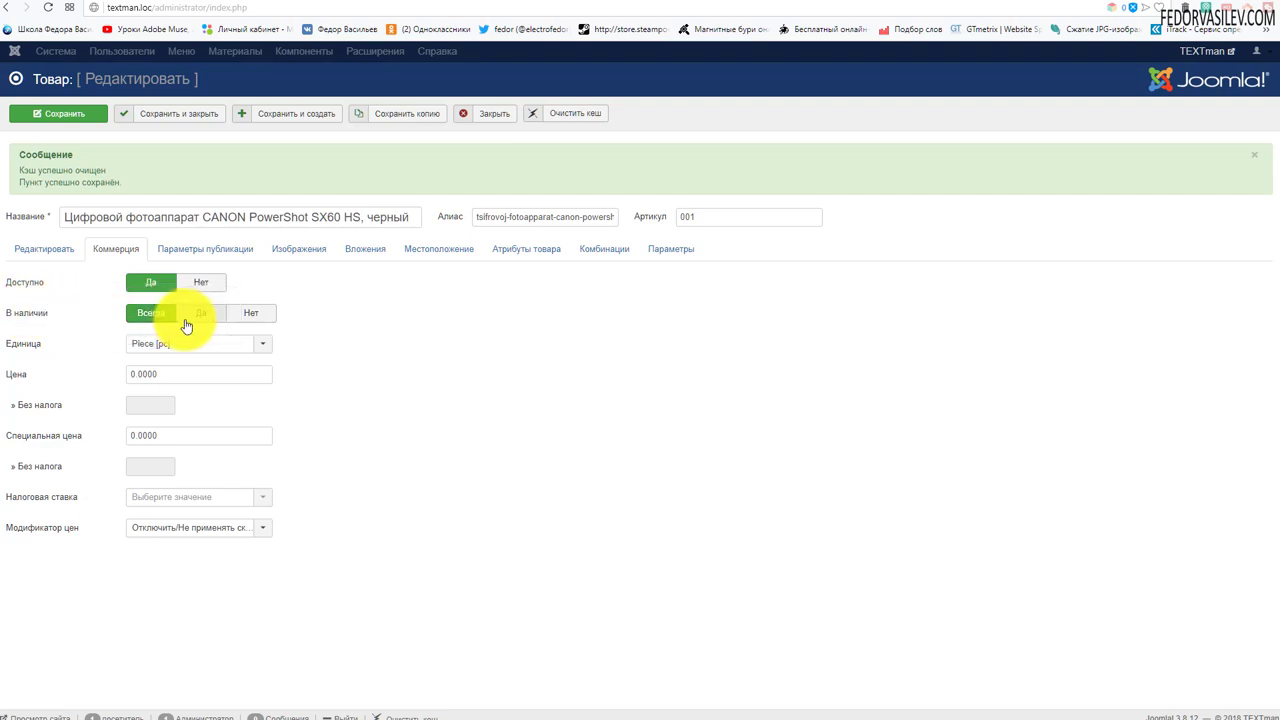
left_click(197, 313)
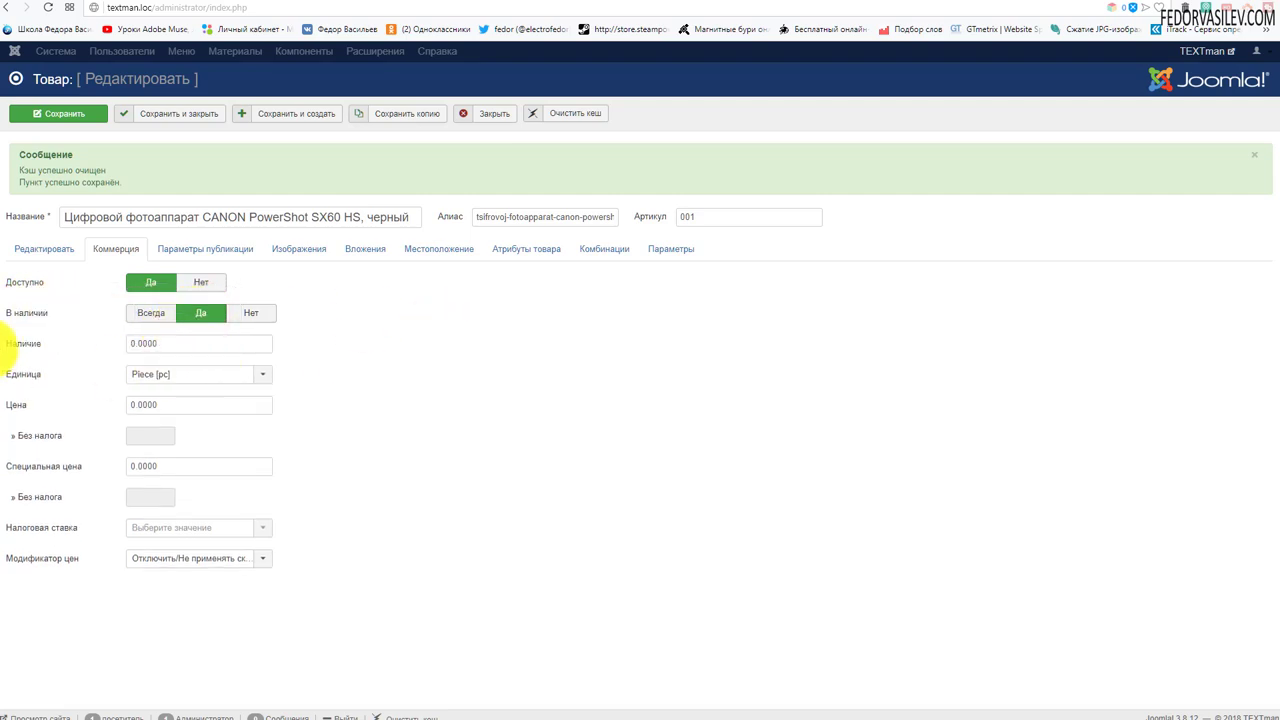
Step: Set the product's stock quantity to 5 and its price to 27980, keeping Piece [pc] as the unit
left_click_drag(176, 343, 97, 347)
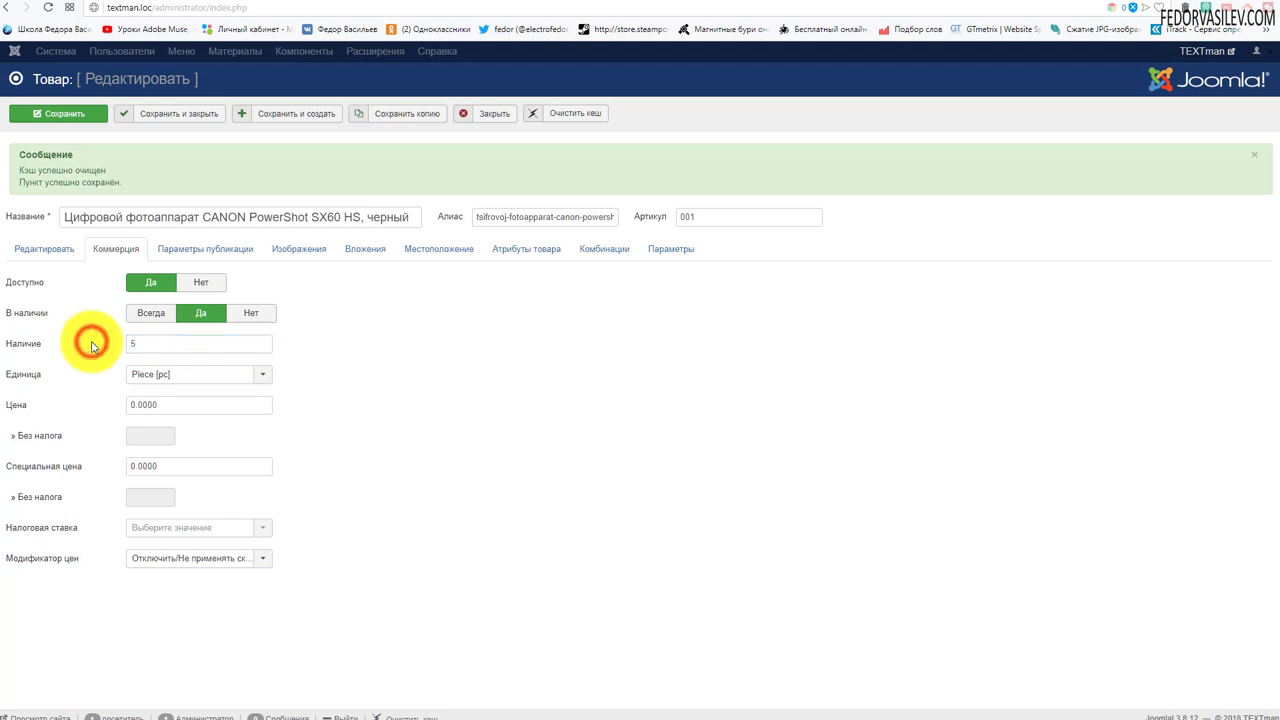
left_click(167, 379)
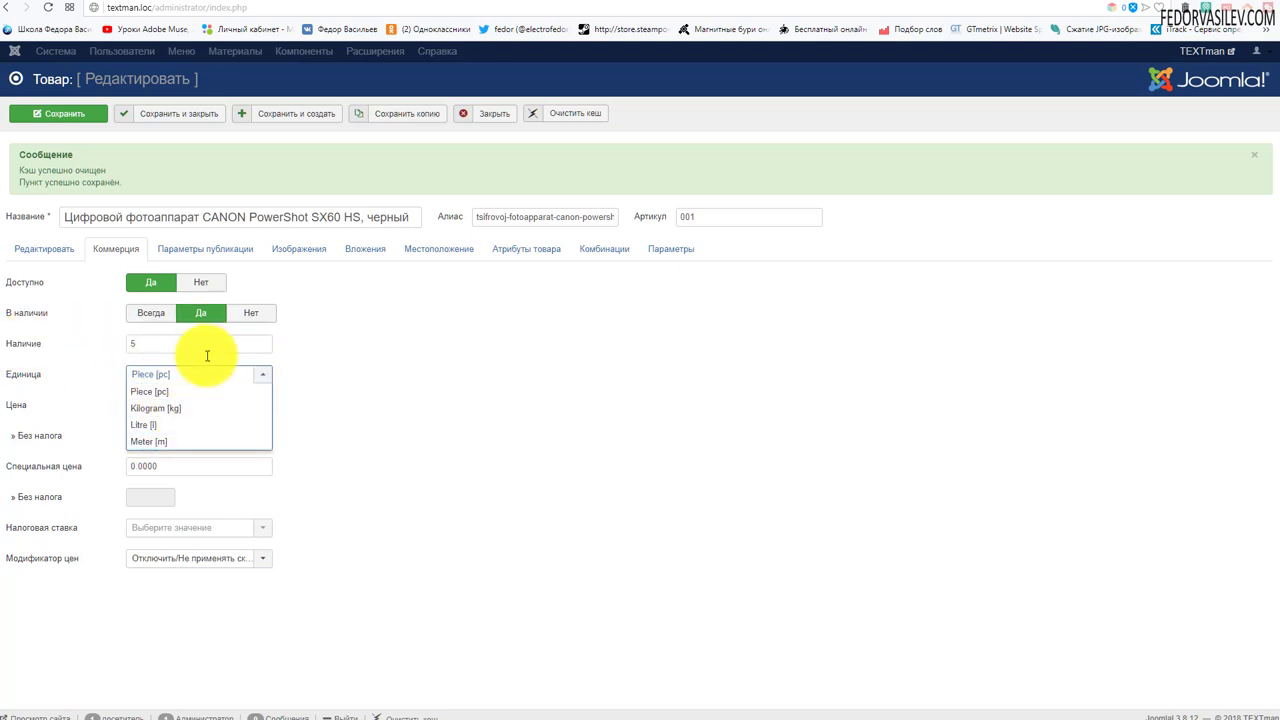
left_click(438, 398)
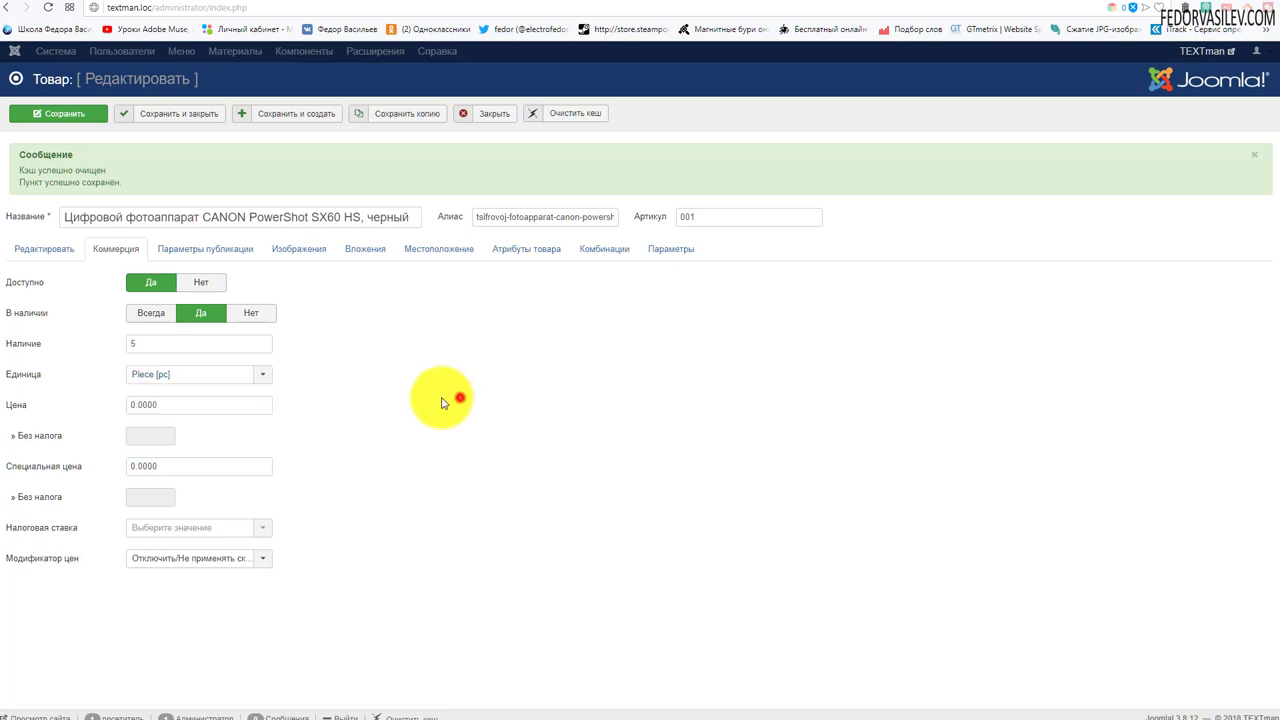
double_click(172, 404)
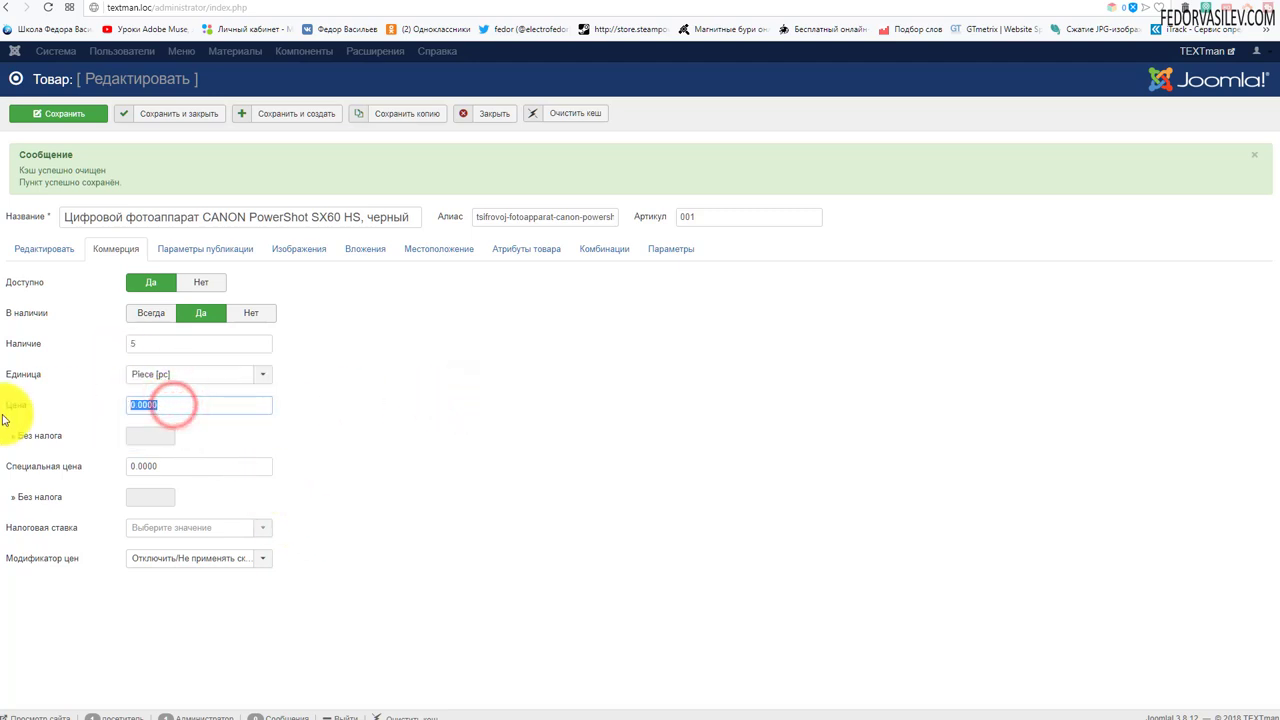
type("27980")
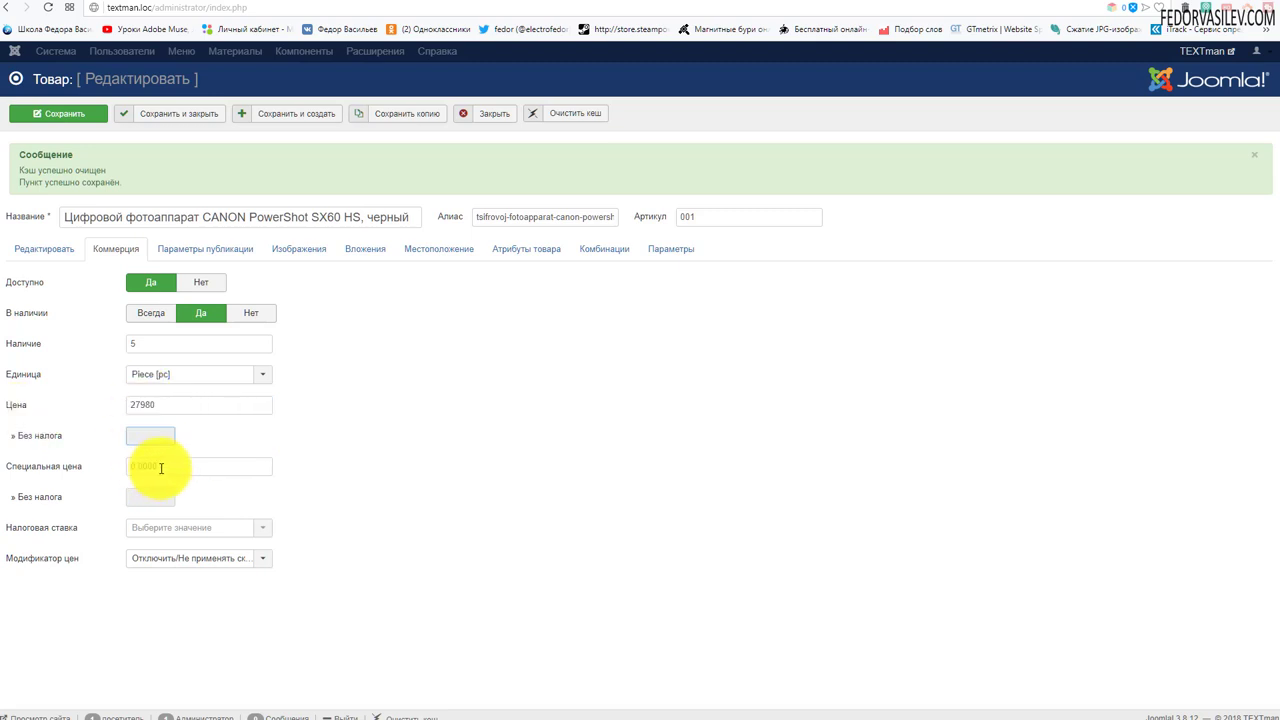
Step: Examine the product's special price field and the choices for its price modifier
double_click(166, 466)
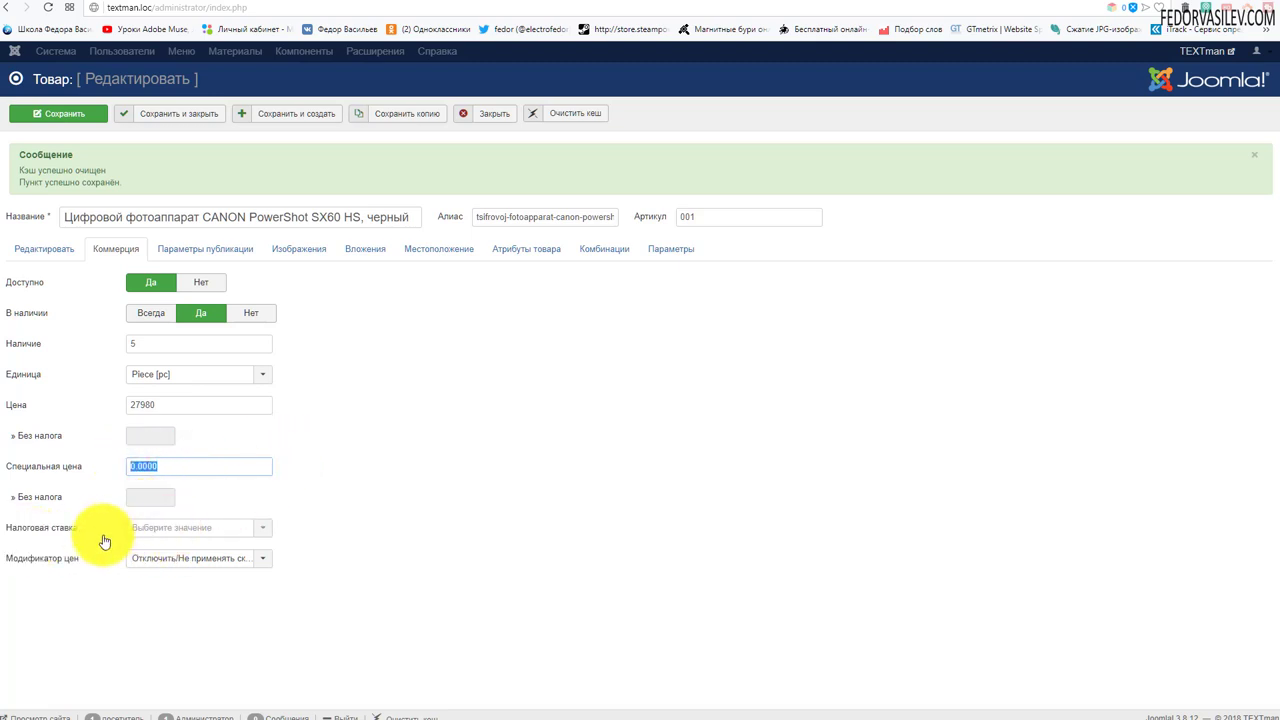
left_click(178, 563)
left_click(485, 543)
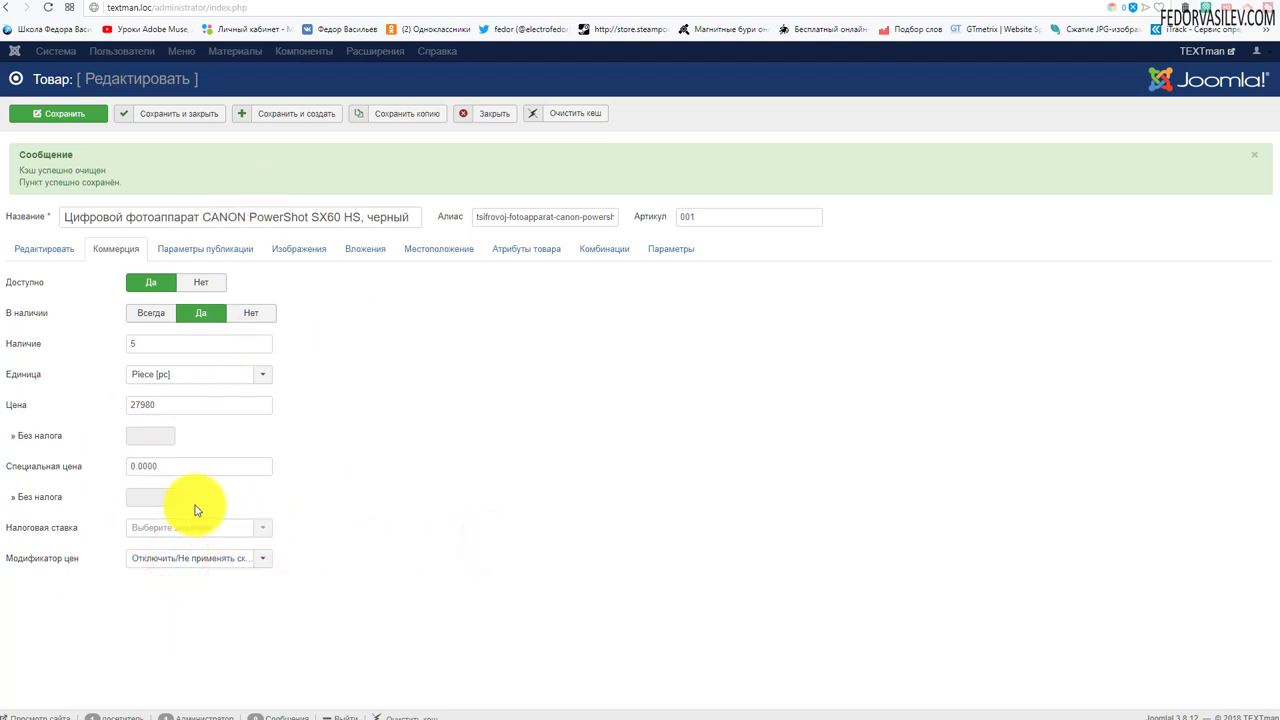
Step: Copy the product's name into the page title in its publishing parameters
left_click(191, 260)
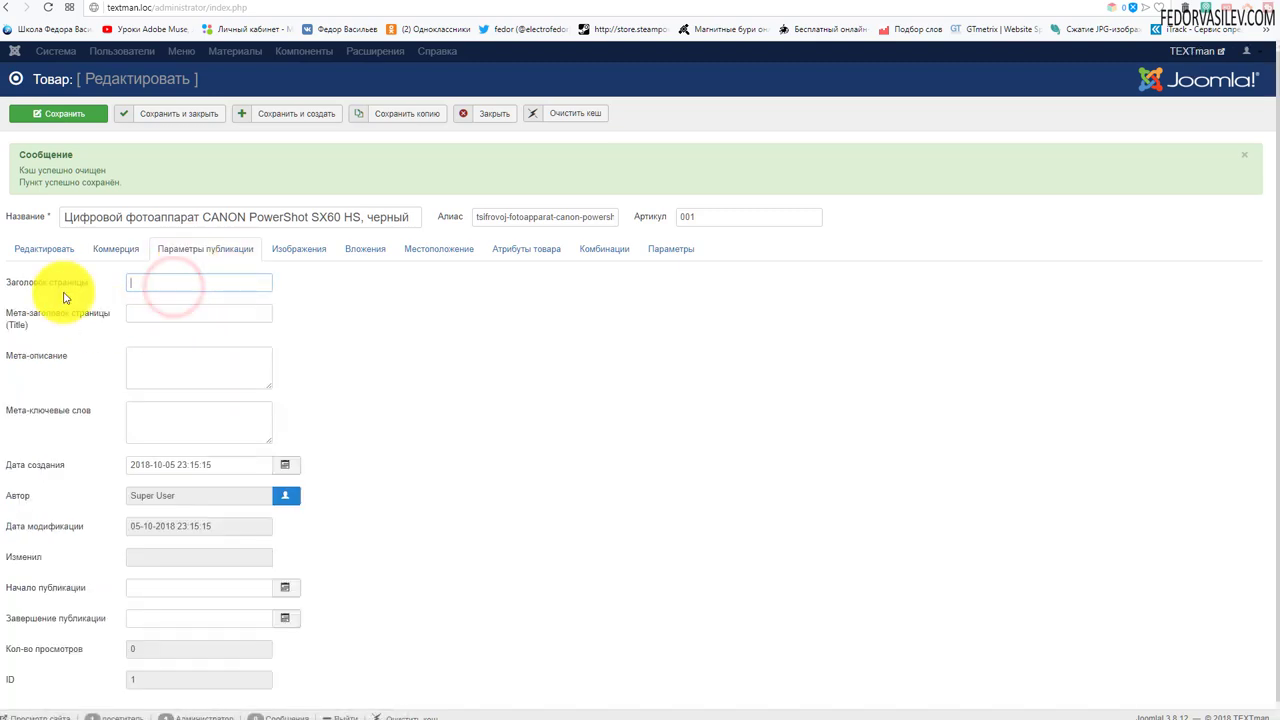
left_click(76, 219)
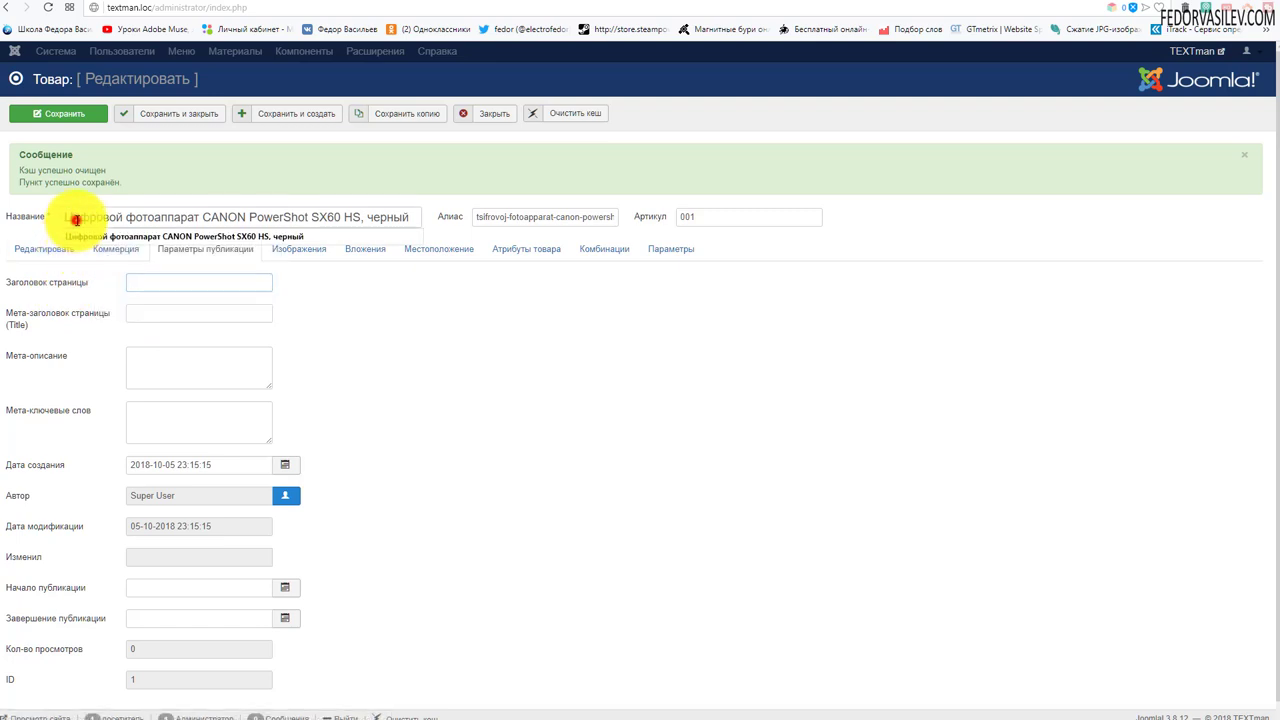
key("ctrl+a")
key("ctrl+c")
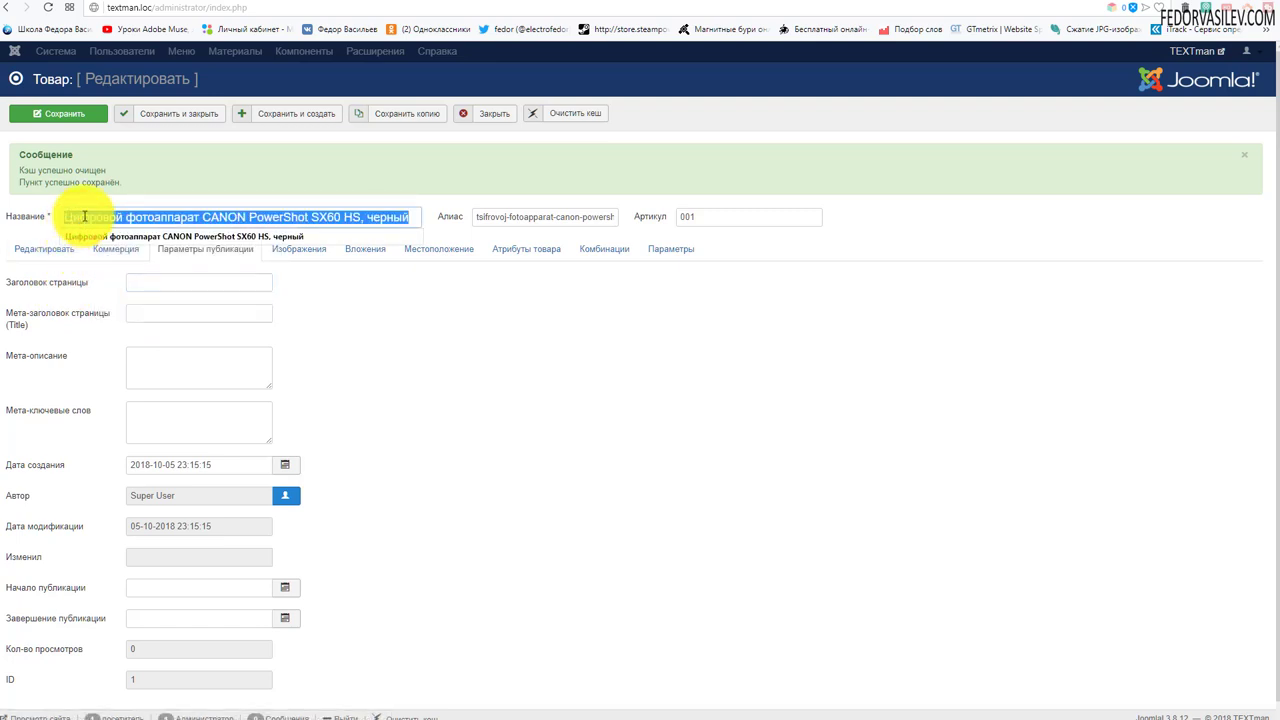
key("End")
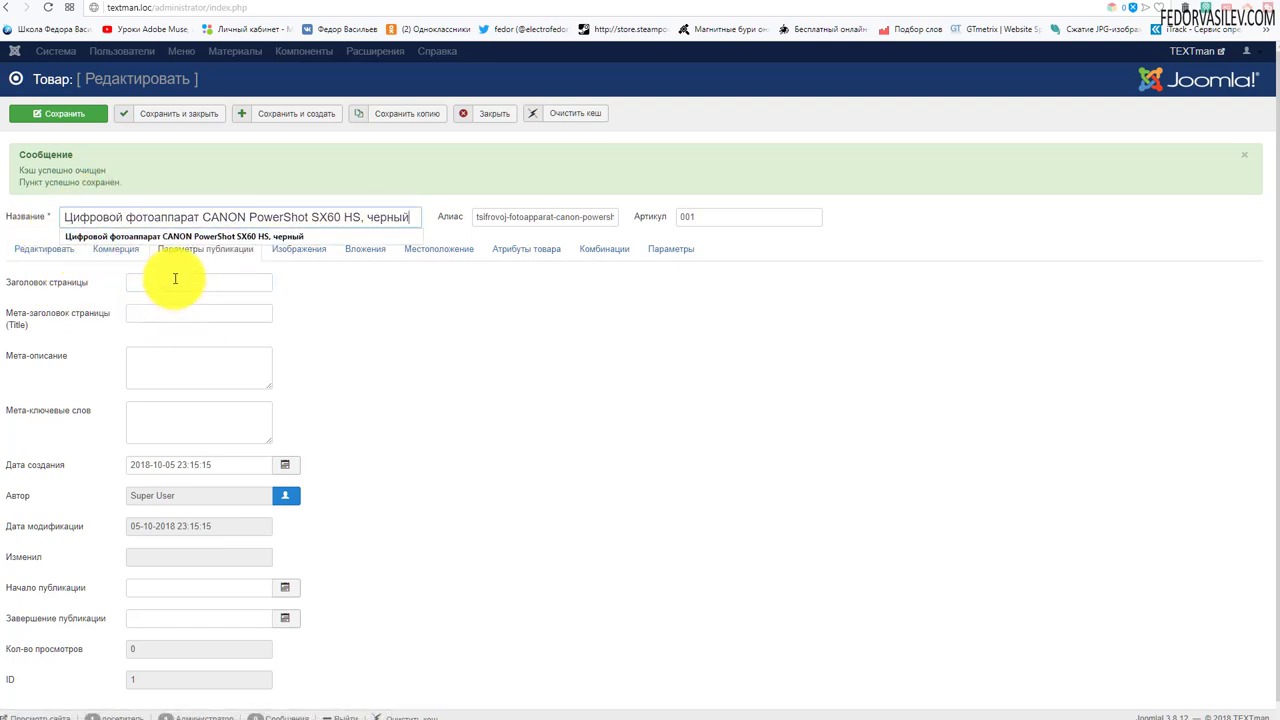
left_click(173, 283)
key("ctrl+v")
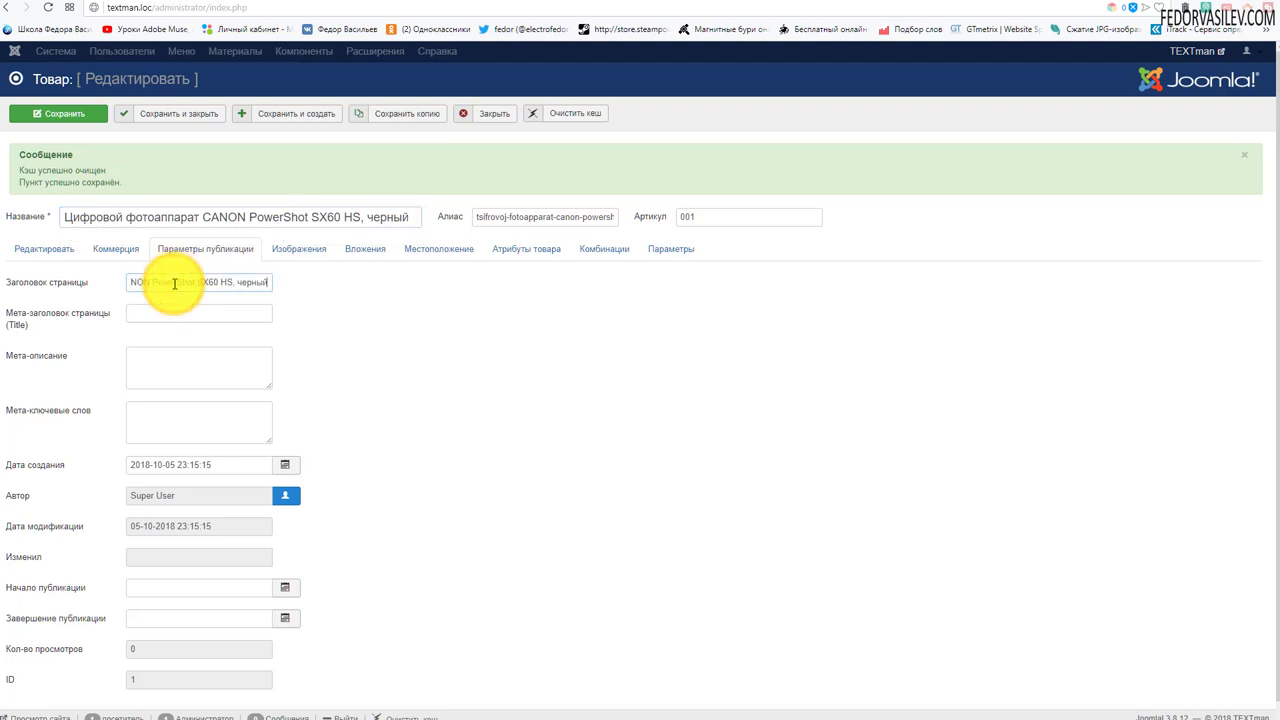
mouse_move(80, 290)
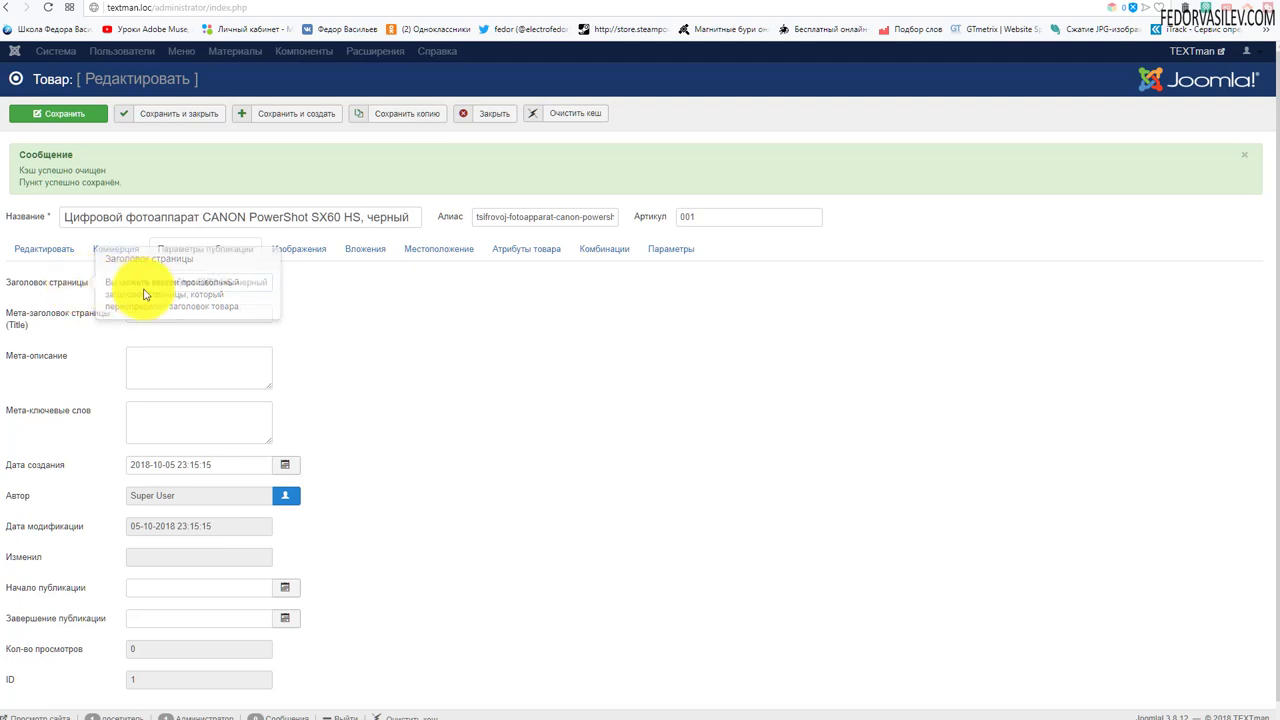
Step: Clear the whole text from the product's page title
left_click_drag(132, 283, 417, 302)
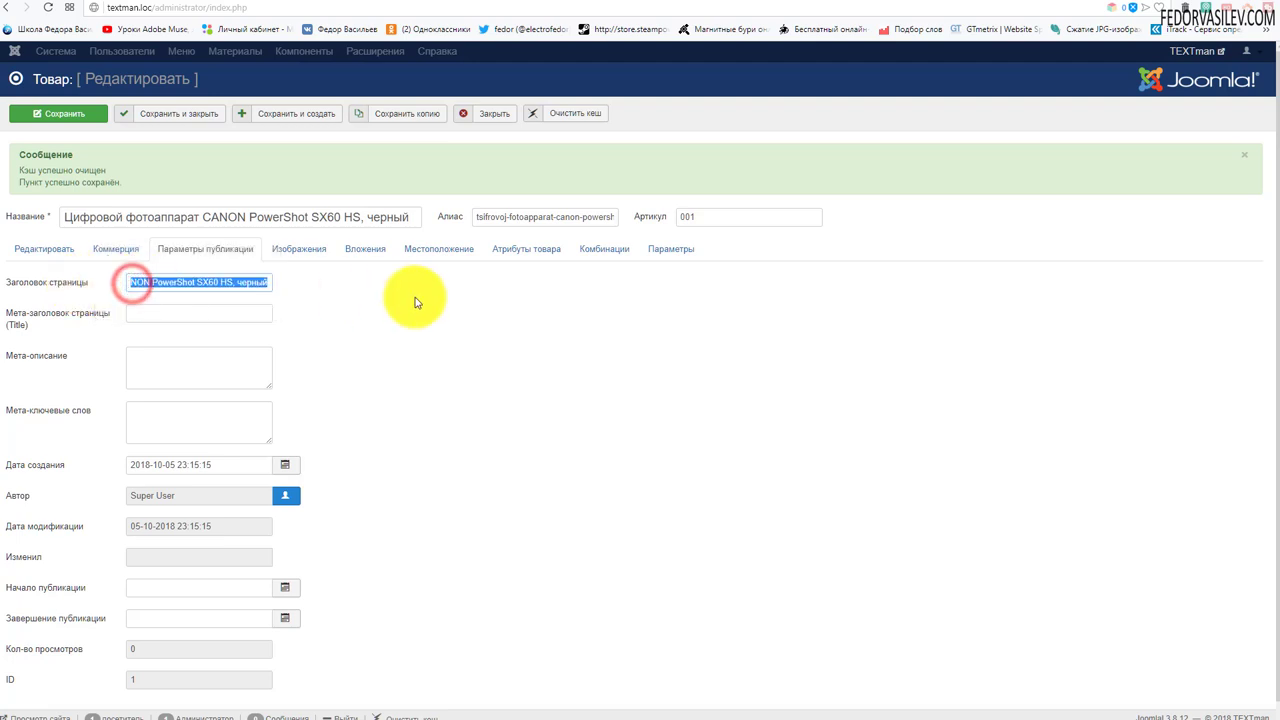
left_click(157, 280)
key("Home")
left_click_drag(250, 278, 5, 284)
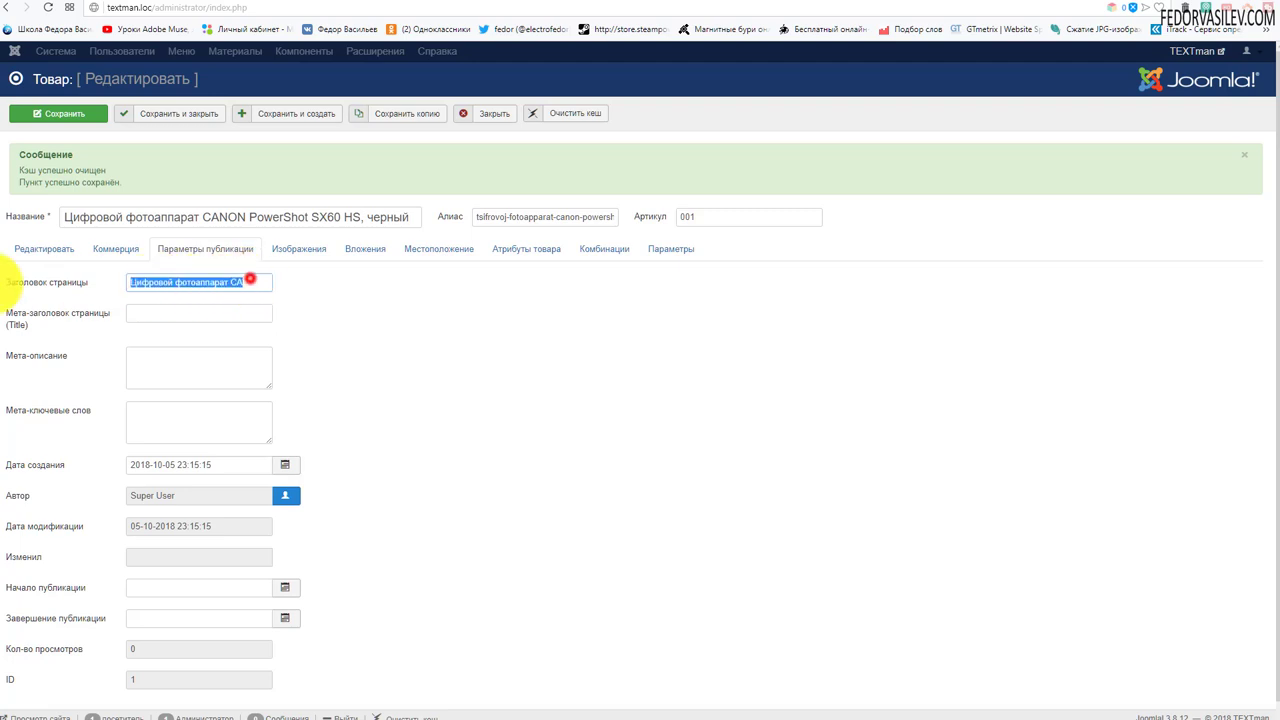
key("ctrl+x")
left_click(540, 422)
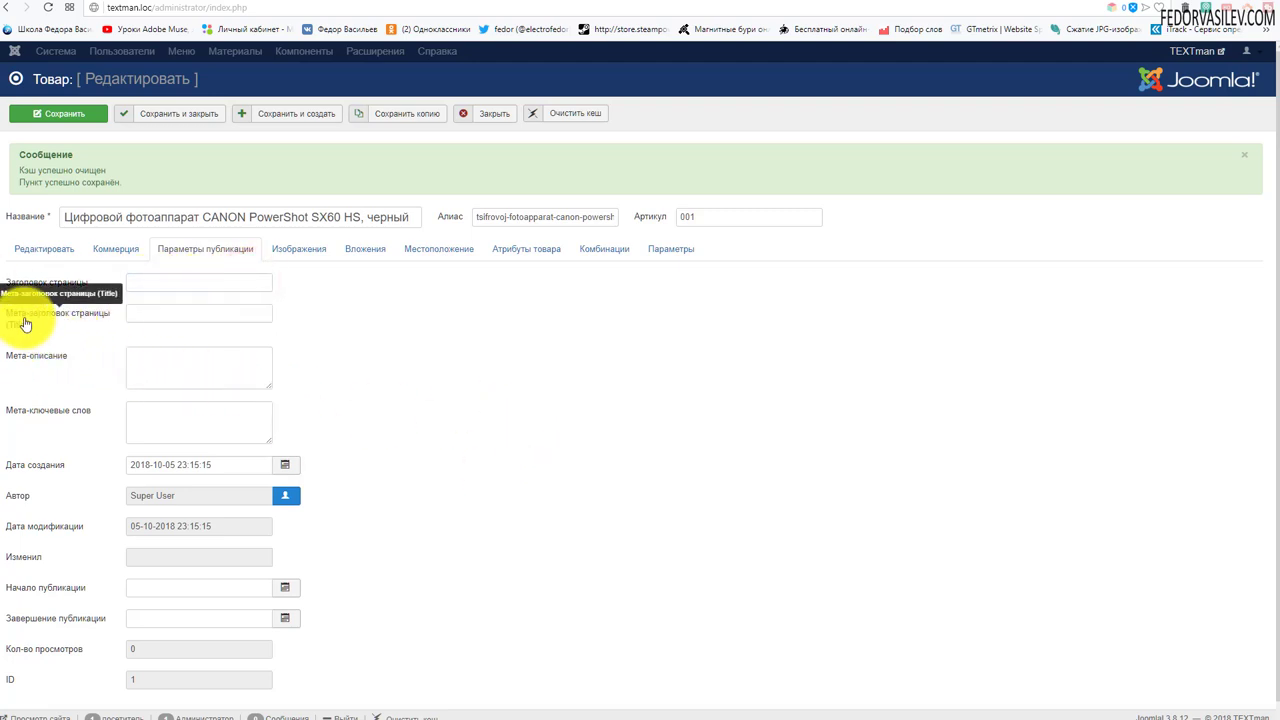
Step: Fill in both the meta title and the meta description with the copied product name, Цифровой фотоаппарат CANON PowerShot SX60 HS, черный
left_click(178, 310)
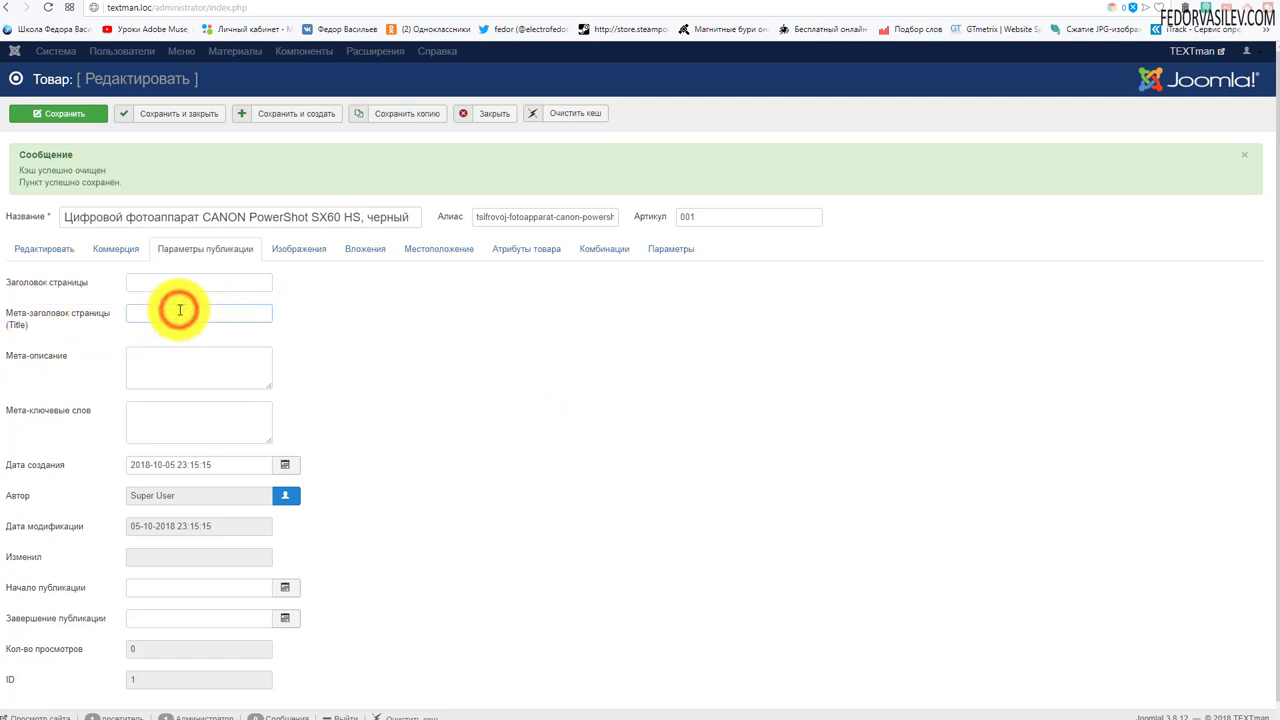
key("ctrl+v")
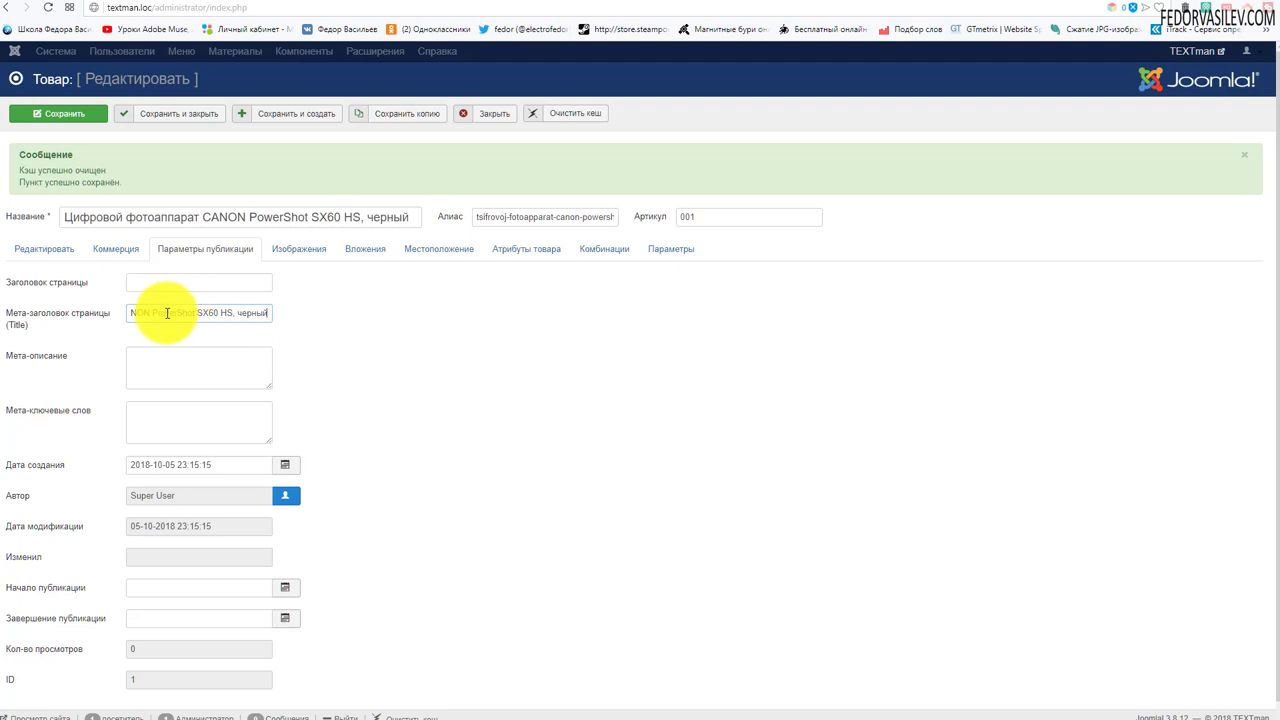
left_click(171, 366)
key("ctrl+v")
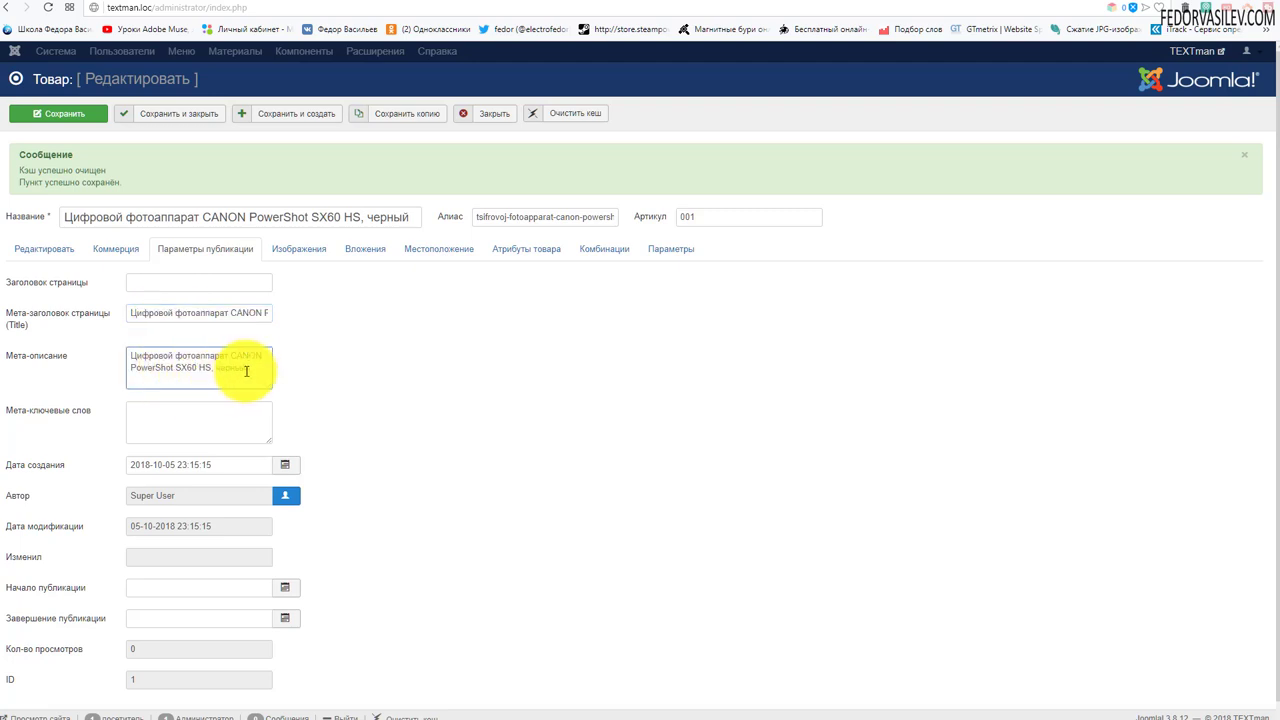
left_click_drag(247, 368, 34, 360)
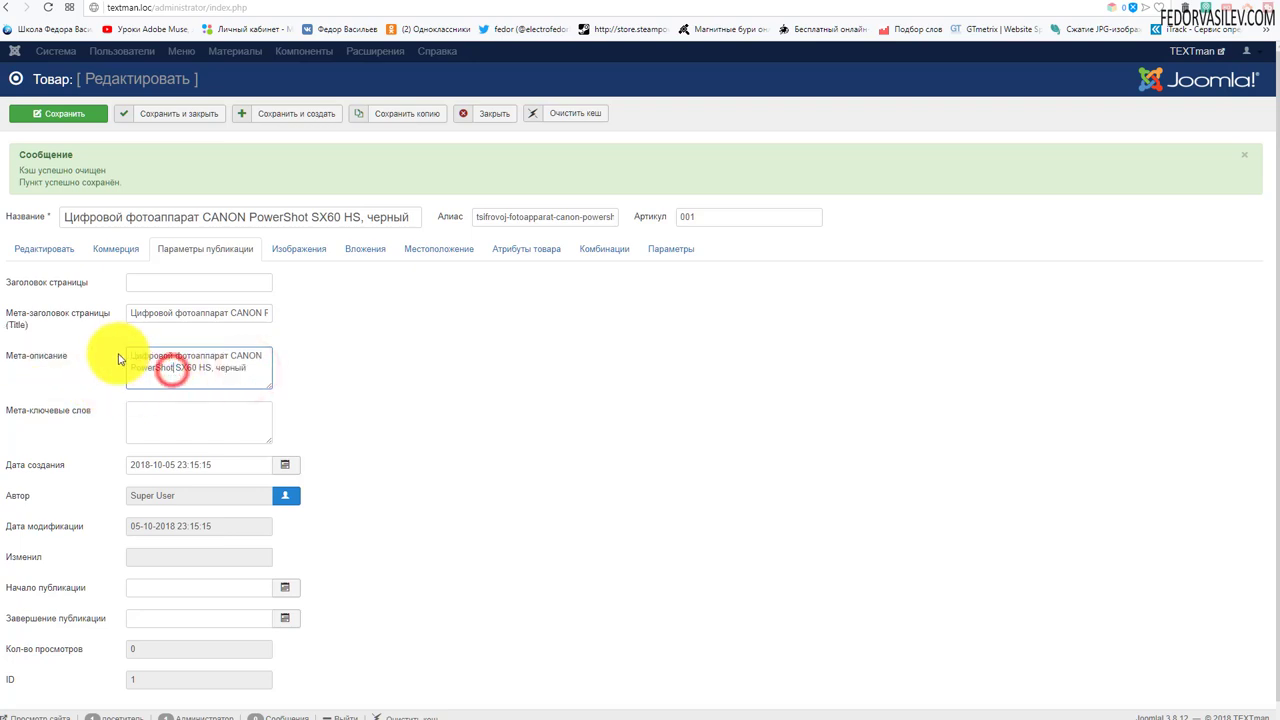
left_click_drag(129, 354, 264, 366)
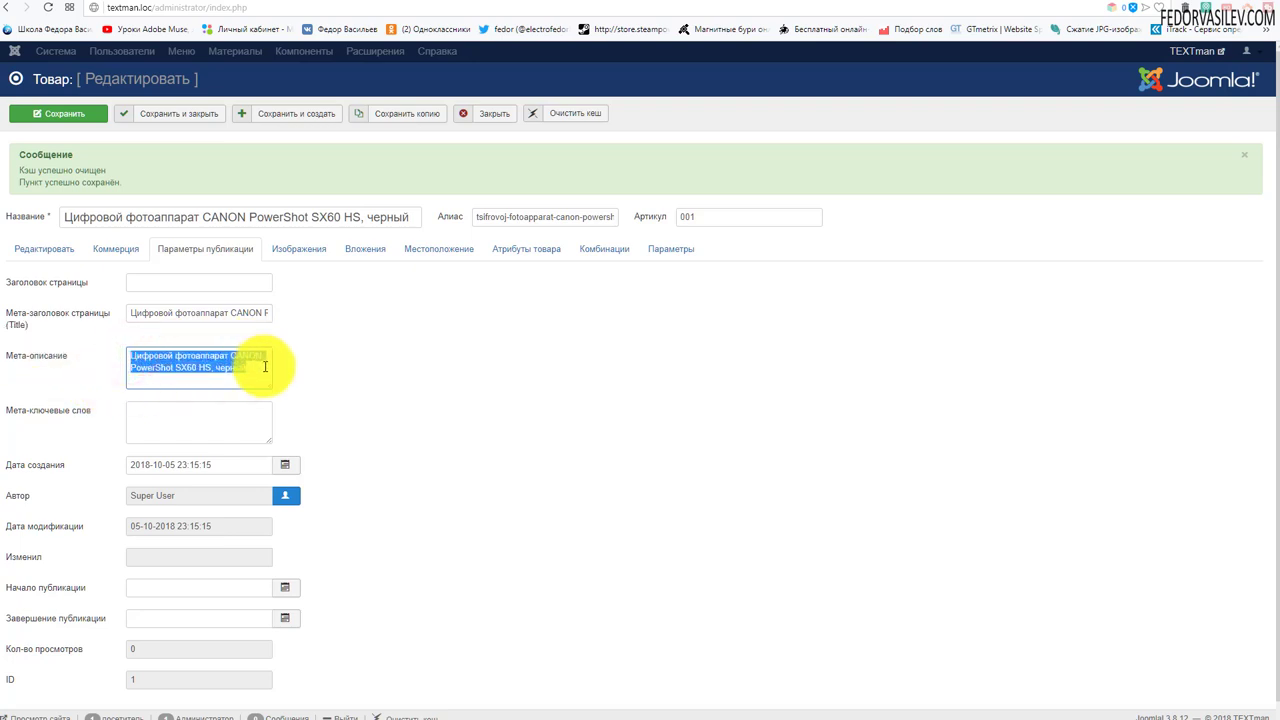
left_click(145, 435)
scroll(343, 385, "down", 1)
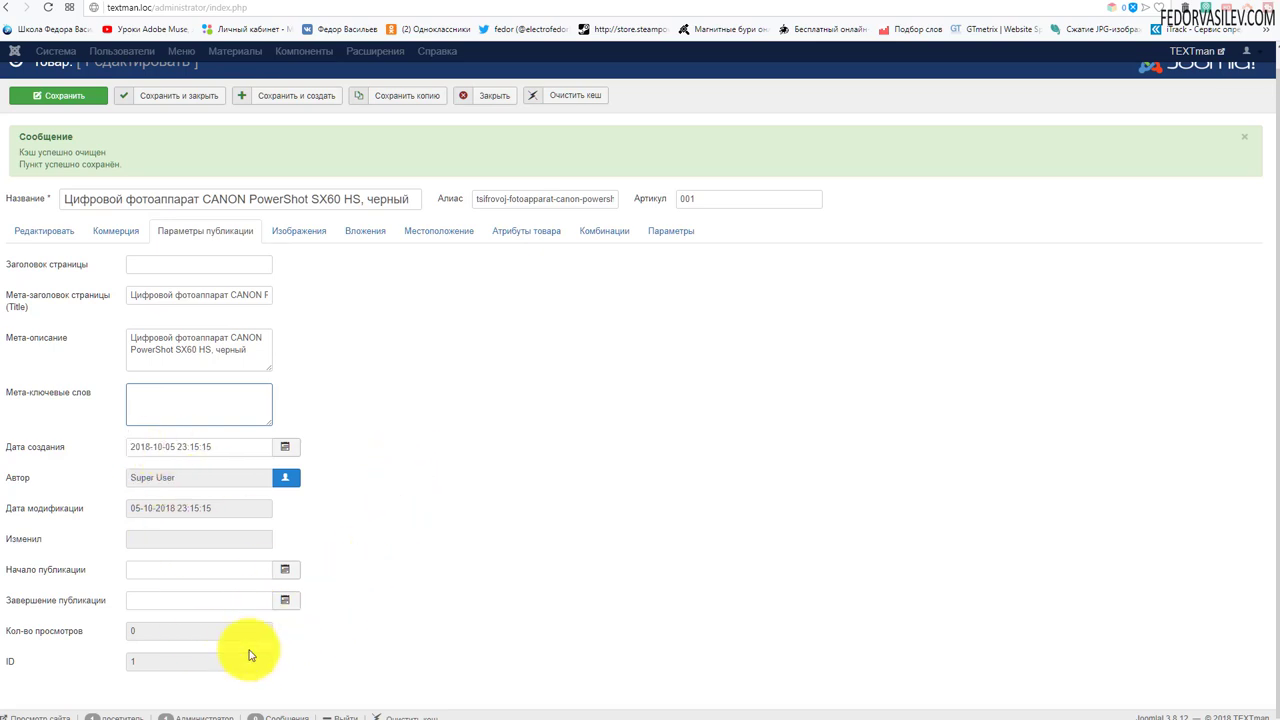
Step: Upload the six camera photos, from 973661_d02_b.jpg to 973661_v06_b.jpg, to the product's images
left_click(299, 231)
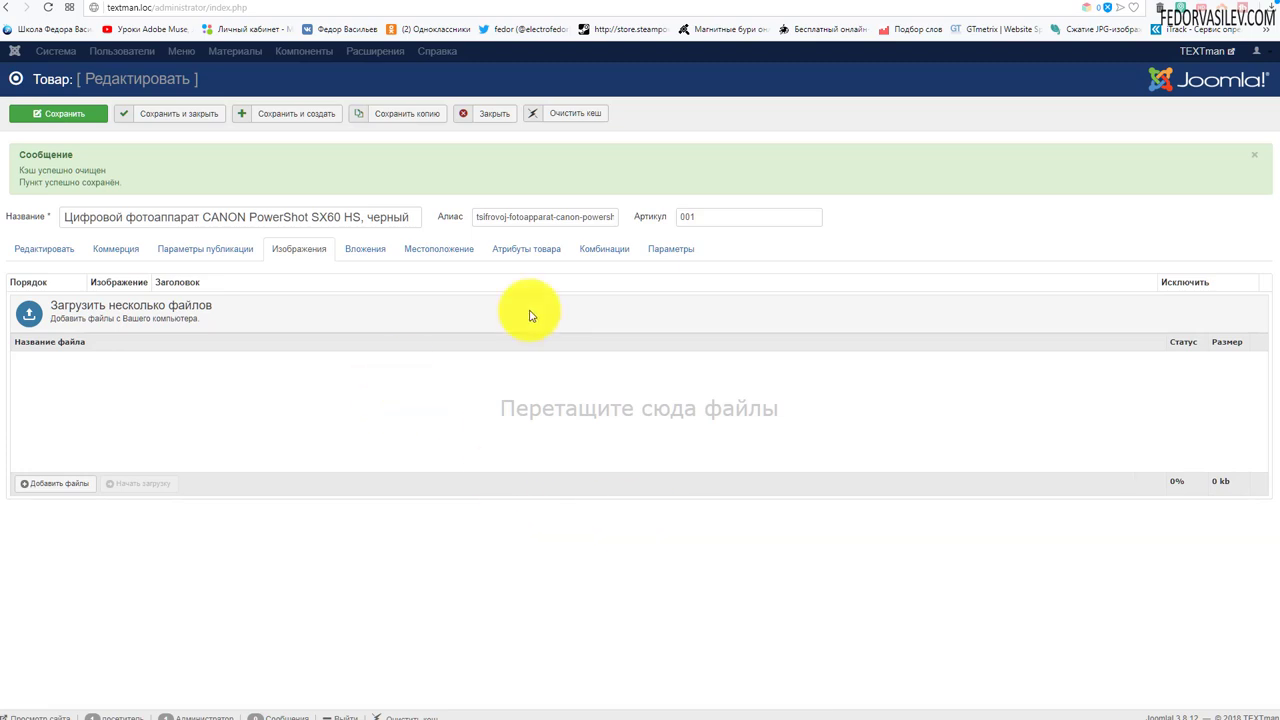
left_click(1090, 29)
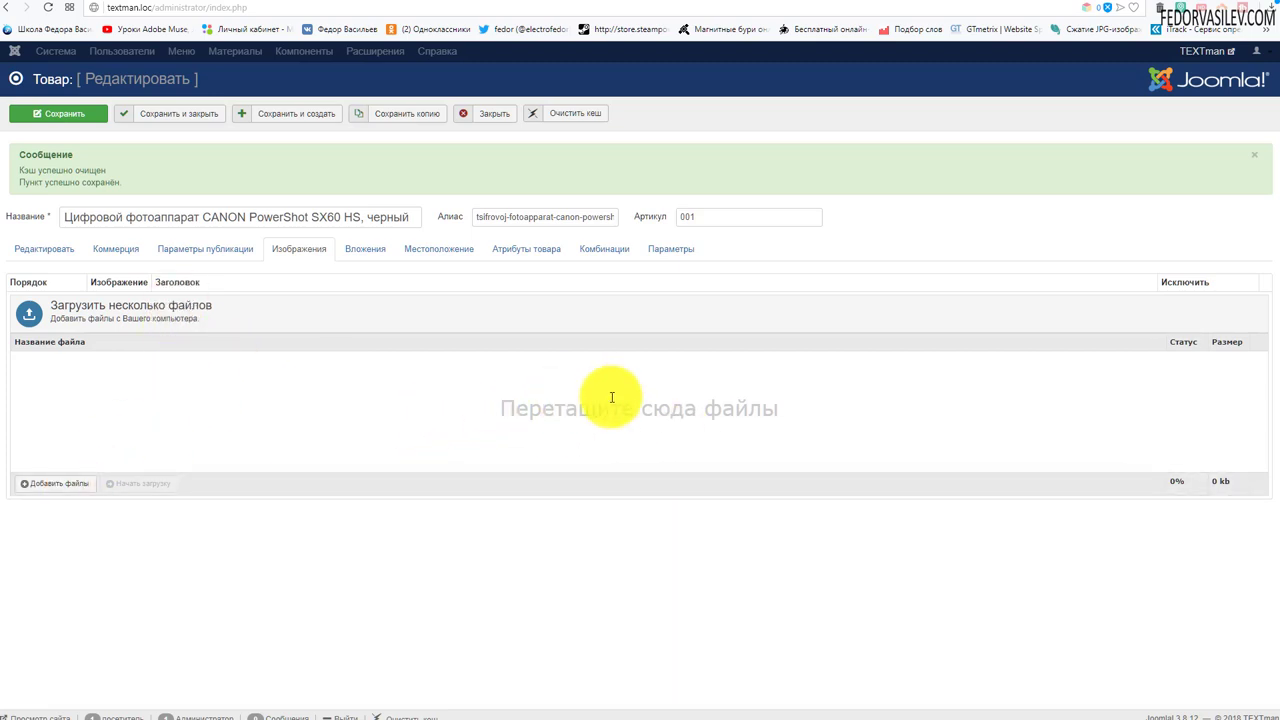
left_click(72, 486)
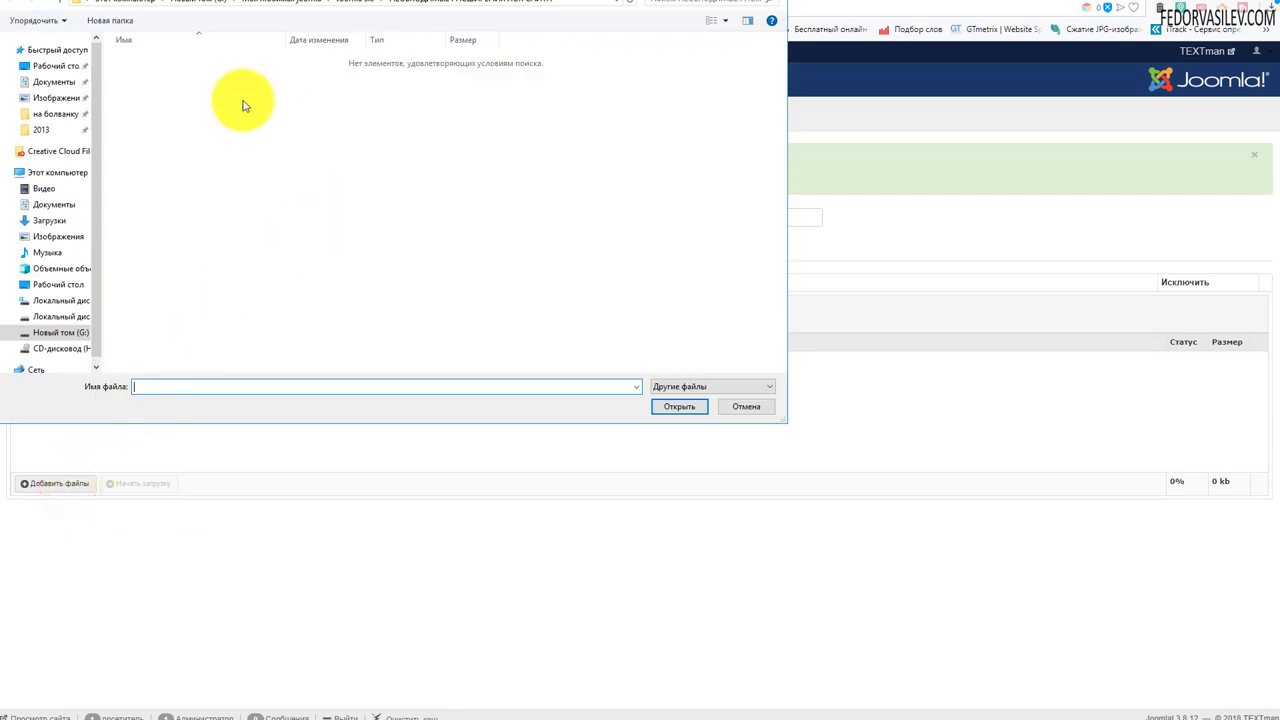
left_click(309, 223)
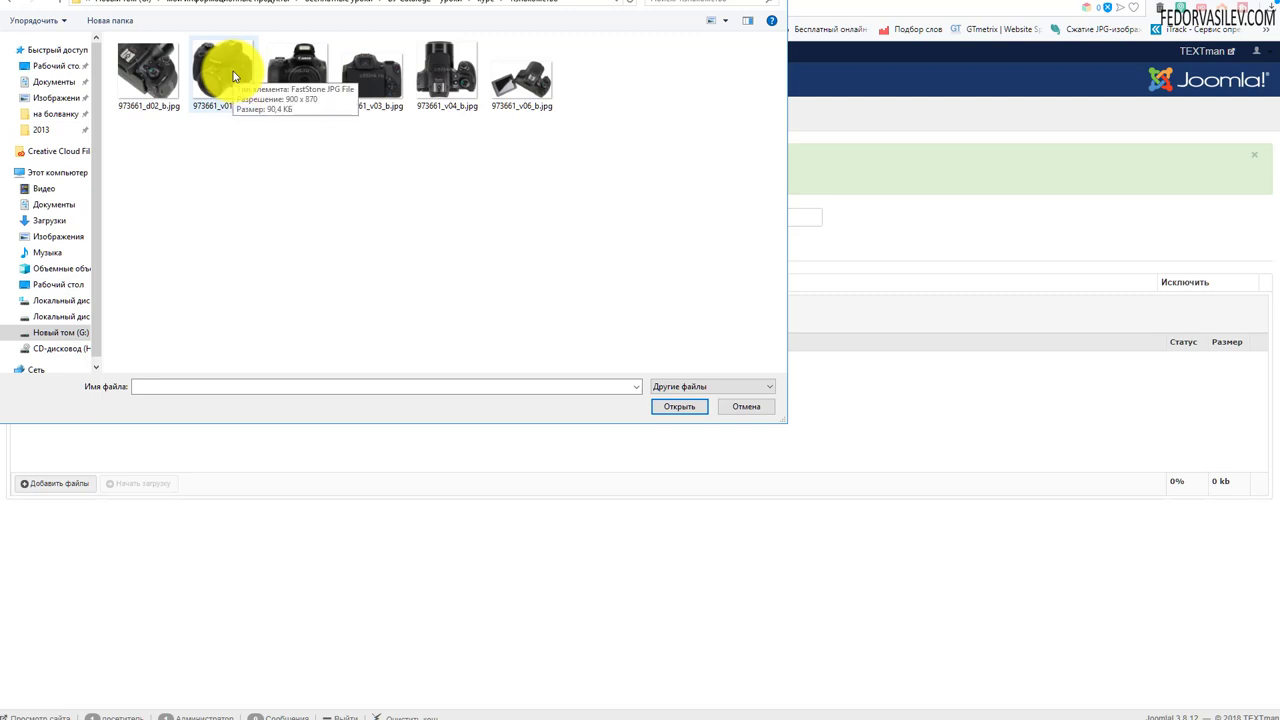
left_click_drag(626, 157, 110, 25)
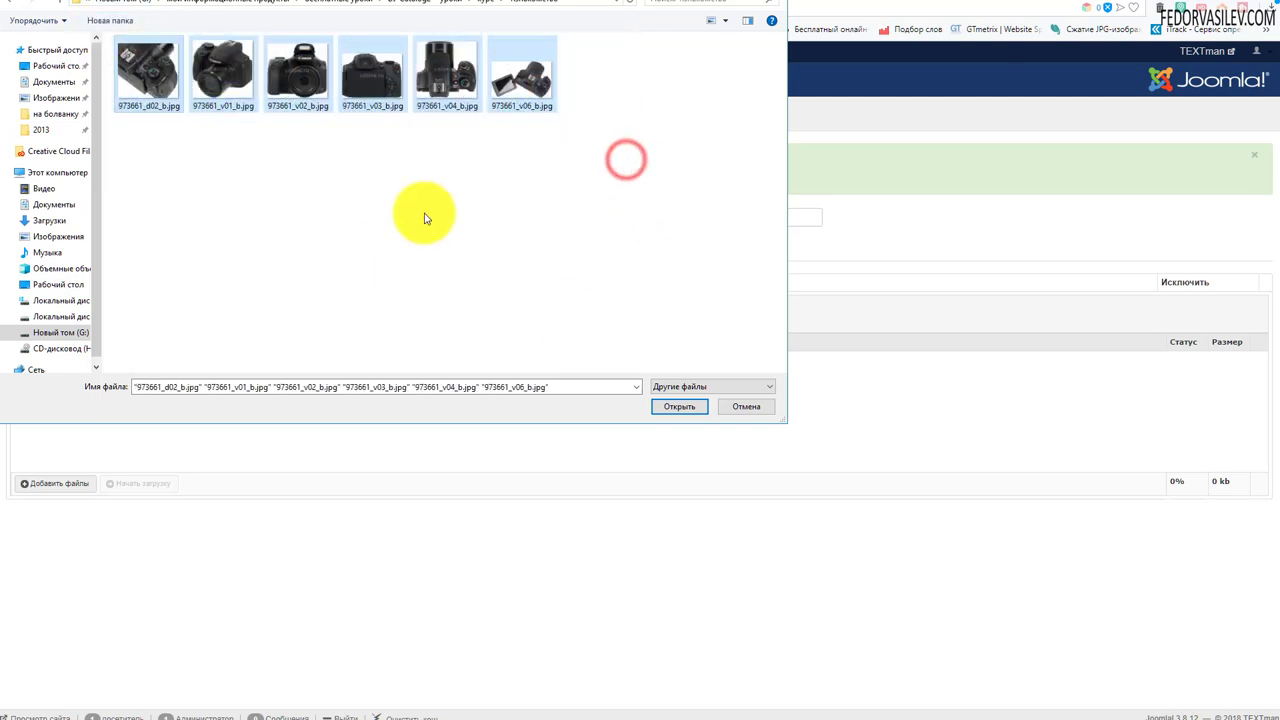
left_click(669, 406)
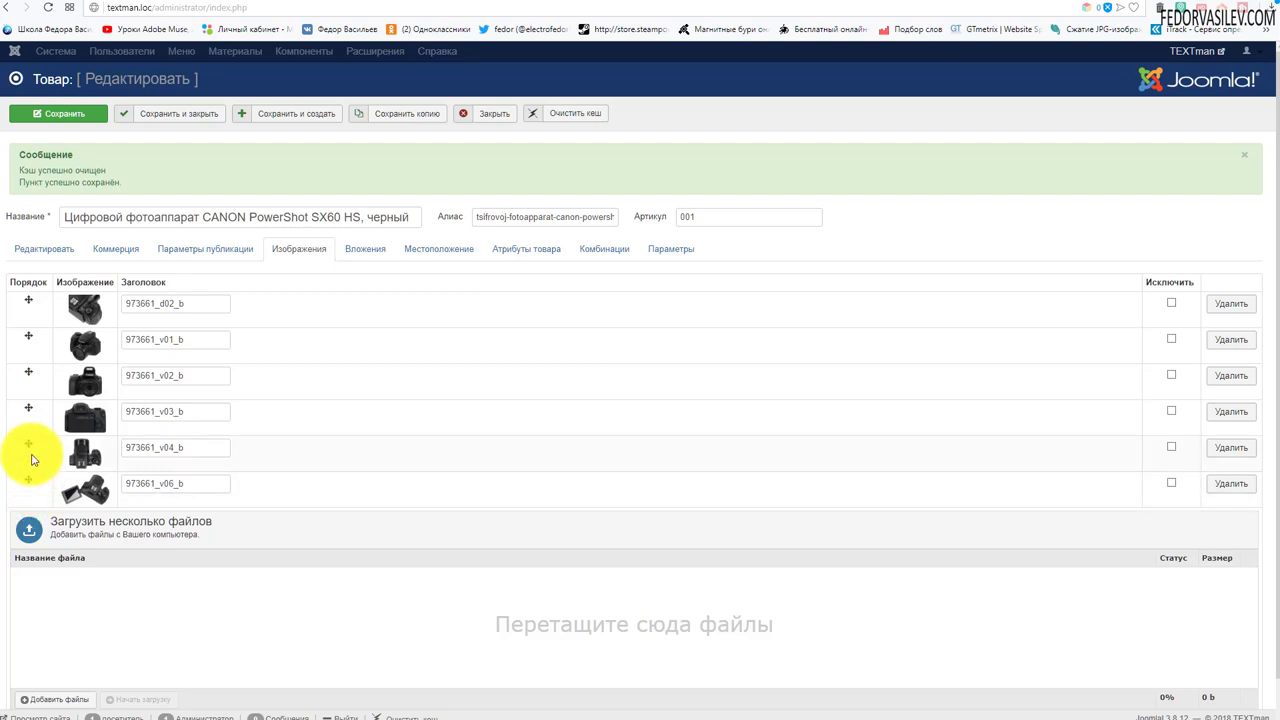
Step: Move the image 973661_v04_b above 973661_v03_b in the product's image order and save the product
mouse_move(30, 447)
left_mouse_down()
mouse_move(25, 415)
mouse_move(16, 438)
left_mouse_up()
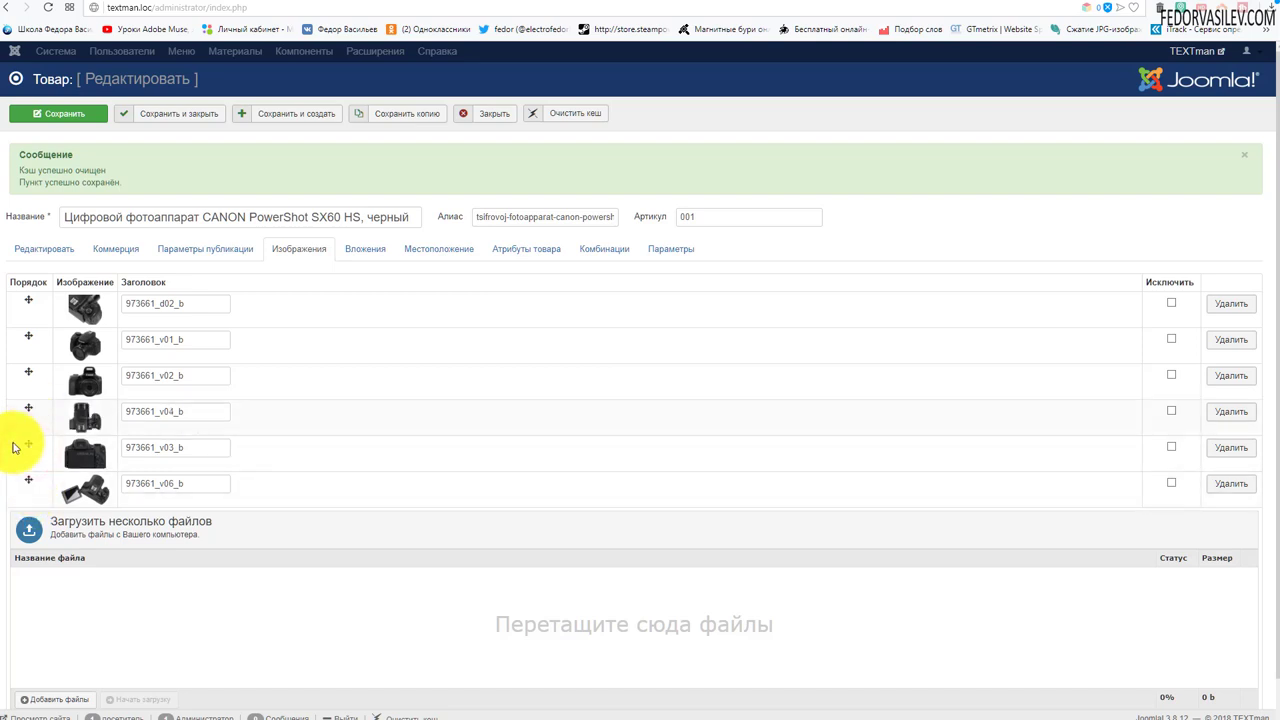
double_click(195, 304)
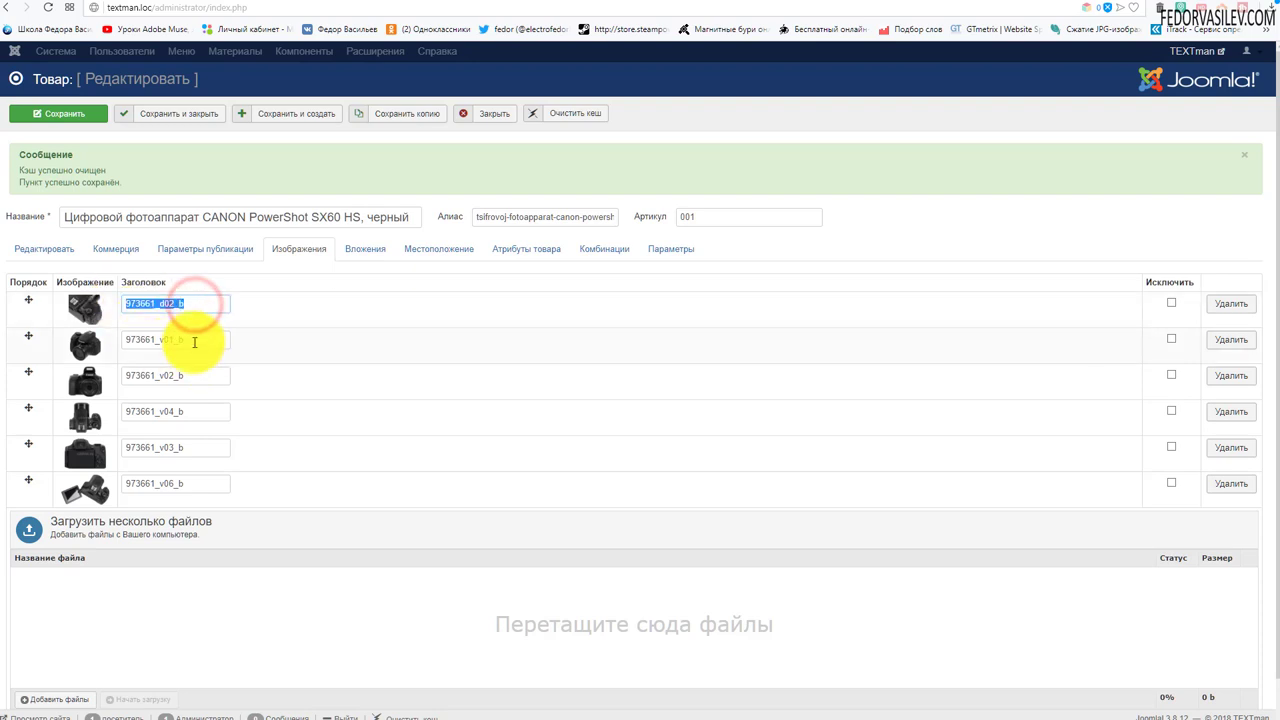
double_click(192, 339)
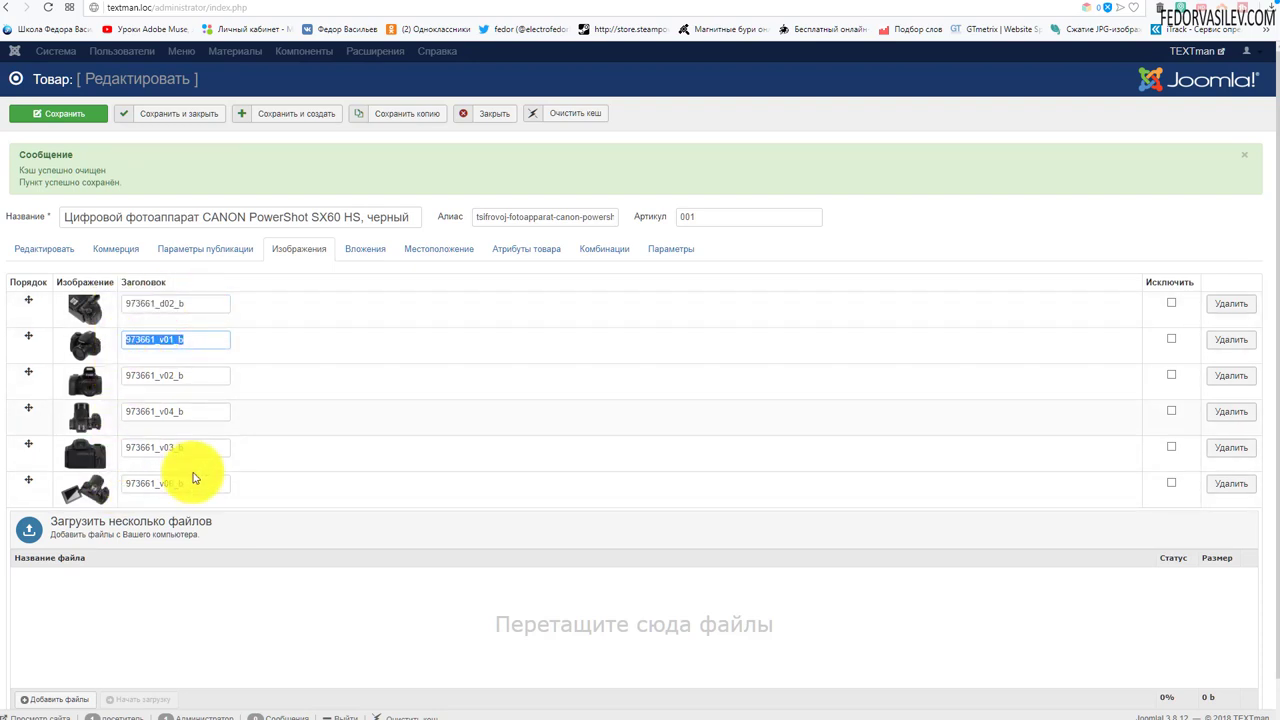
scroll(271, 429, "down", 1)
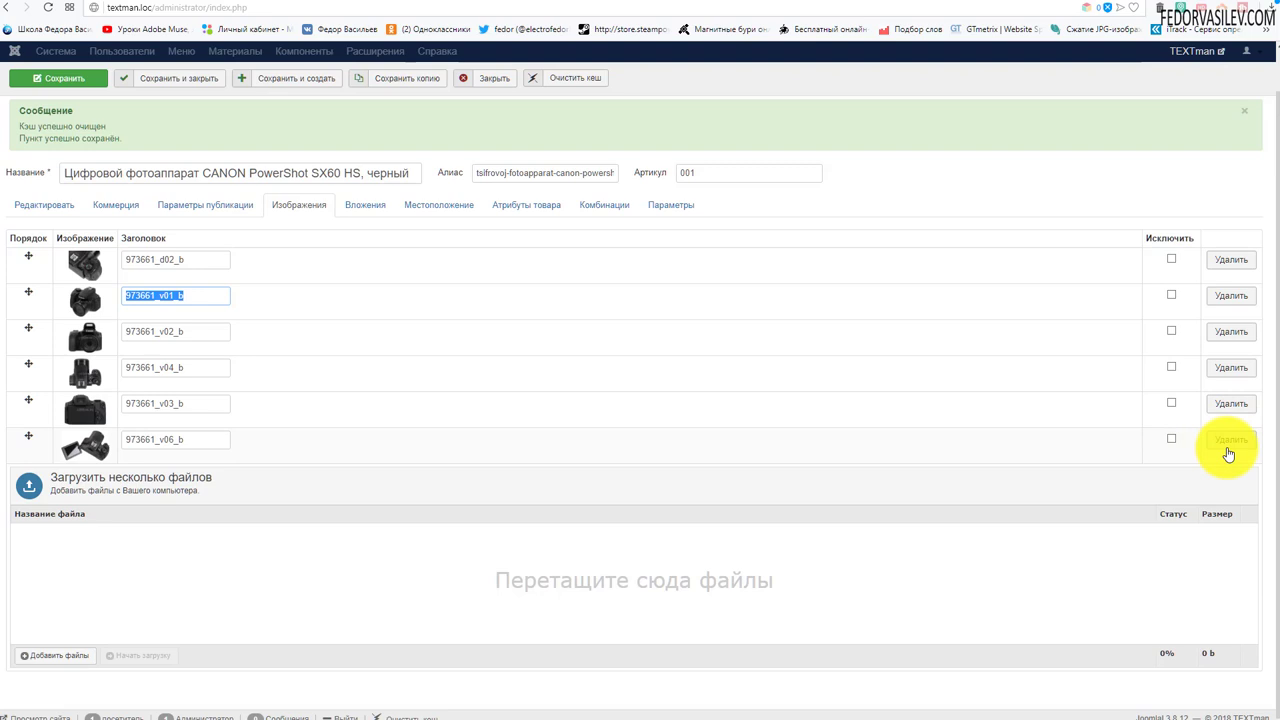
scroll(60, 117, "up", 1)
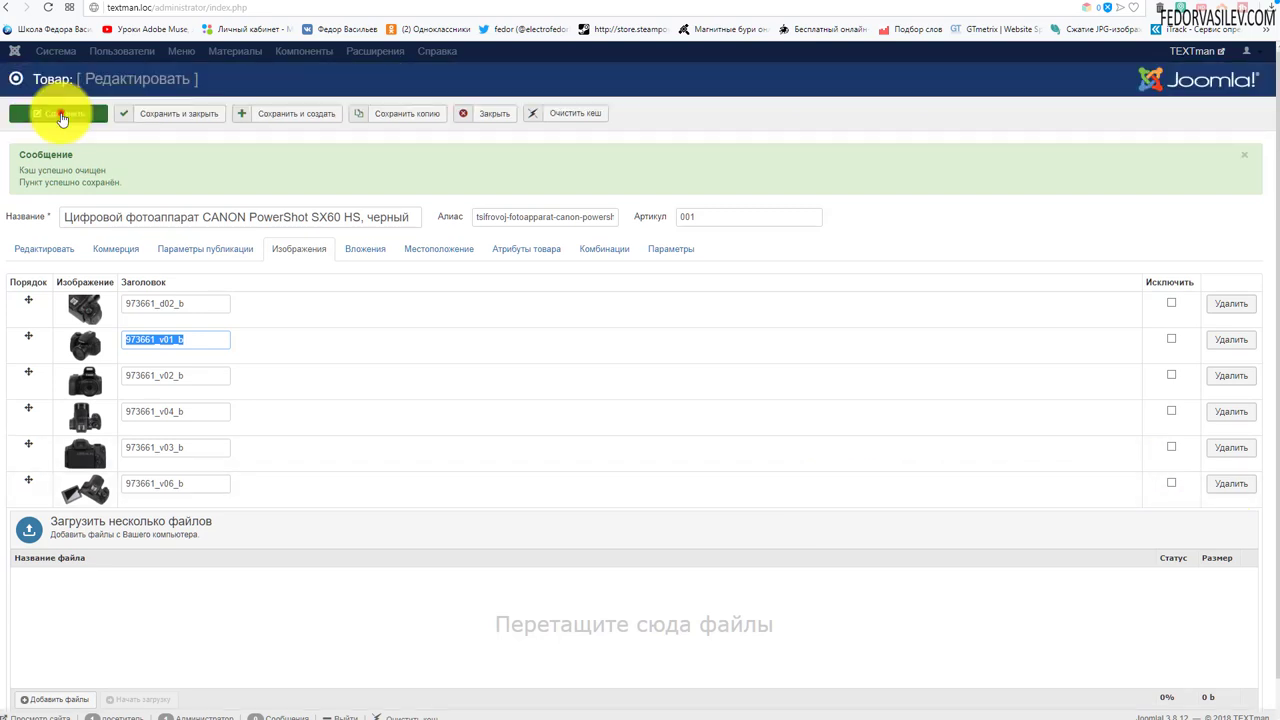
left_click(60, 117)
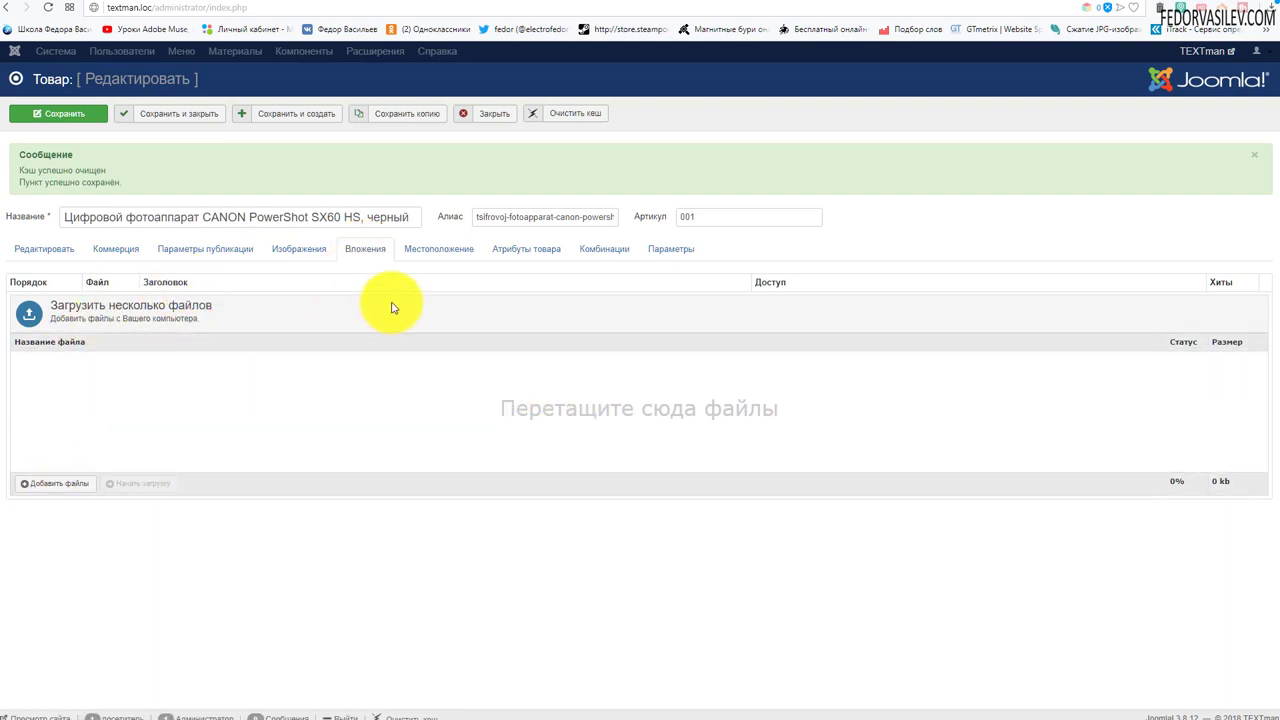
Step: Examine the product's location fields, including the address and the country choices
left_click(436, 254)
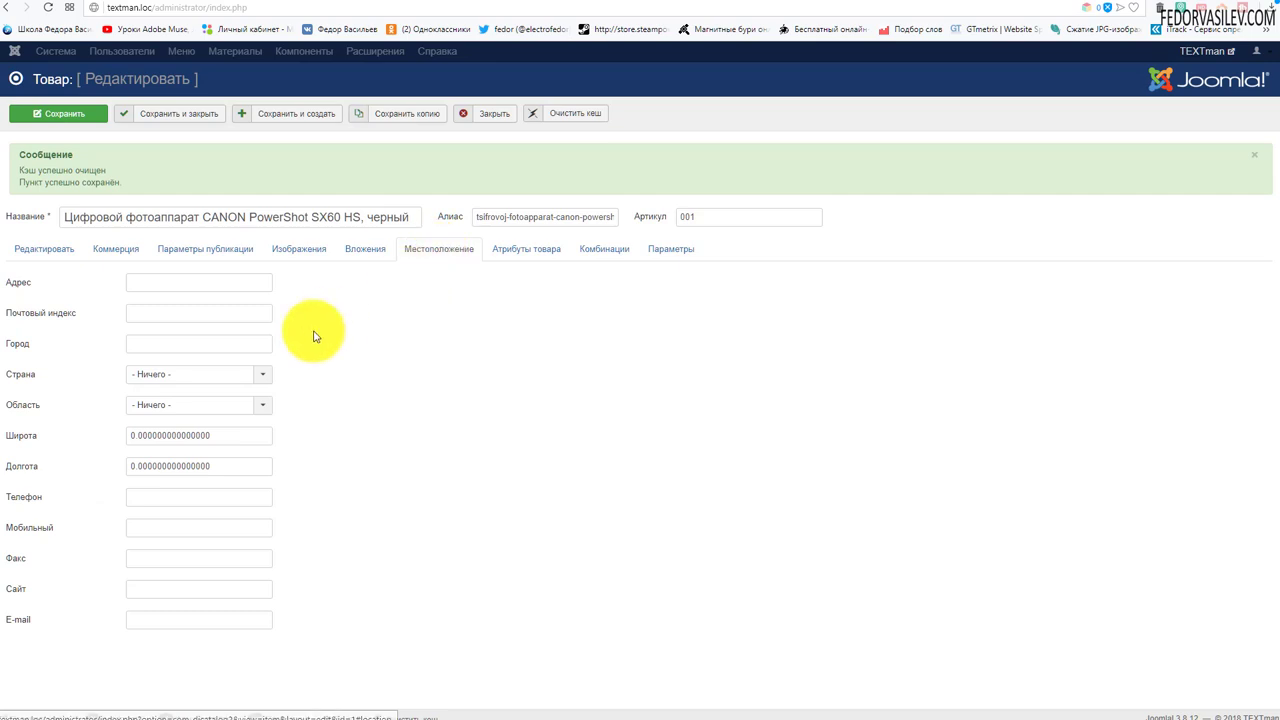
left_click(142, 285)
left_click(405, 361)
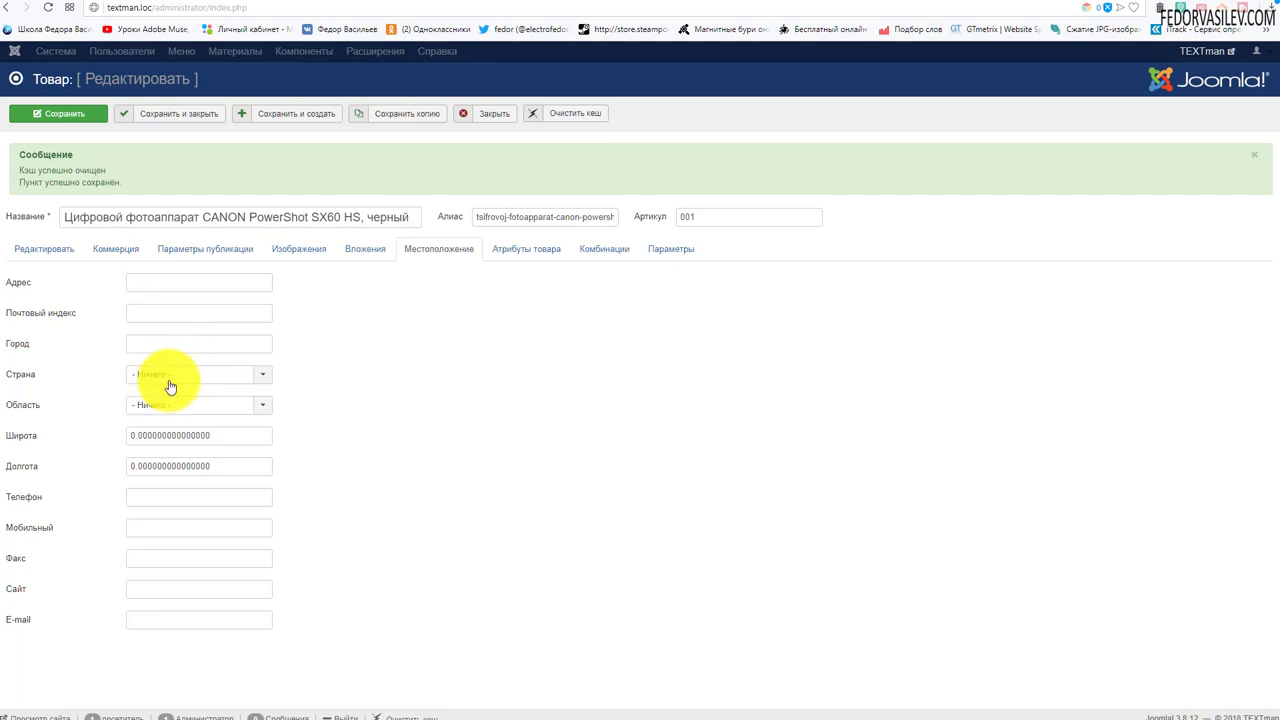
left_click(171, 374)
left_click(370, 404)
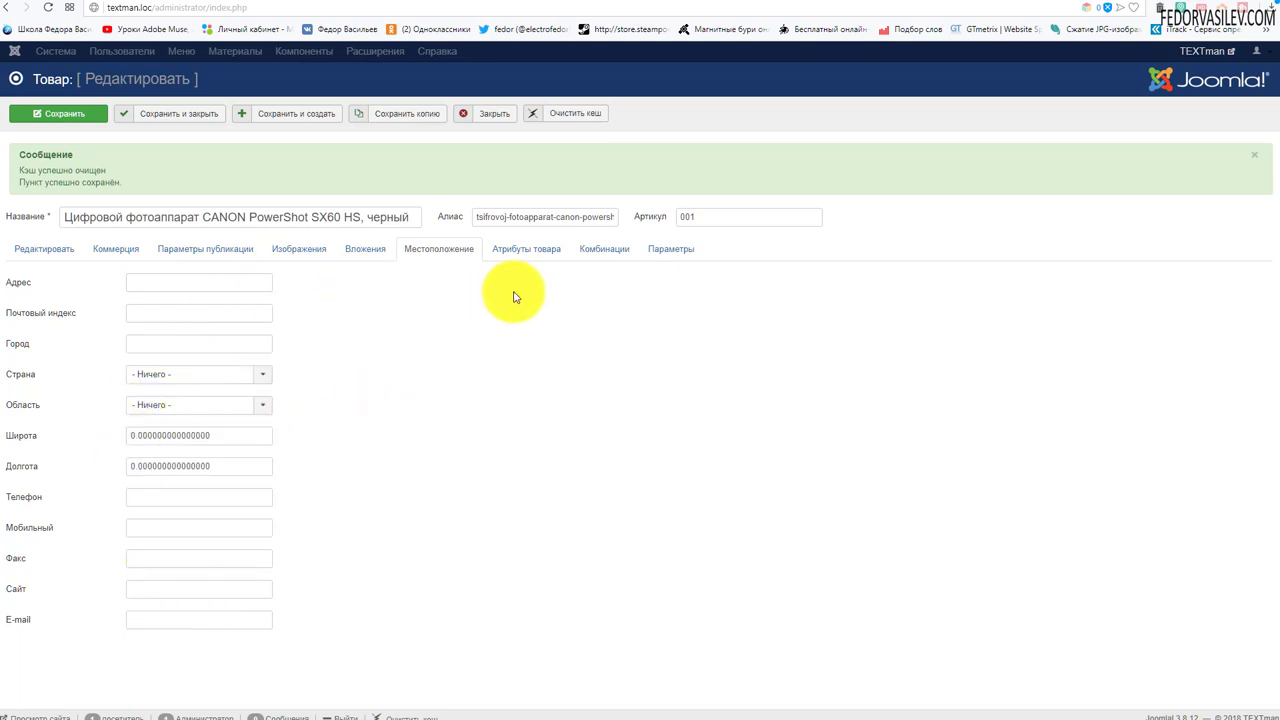
Step: Examine the field group selection in the product's attributes
left_click(521, 251)
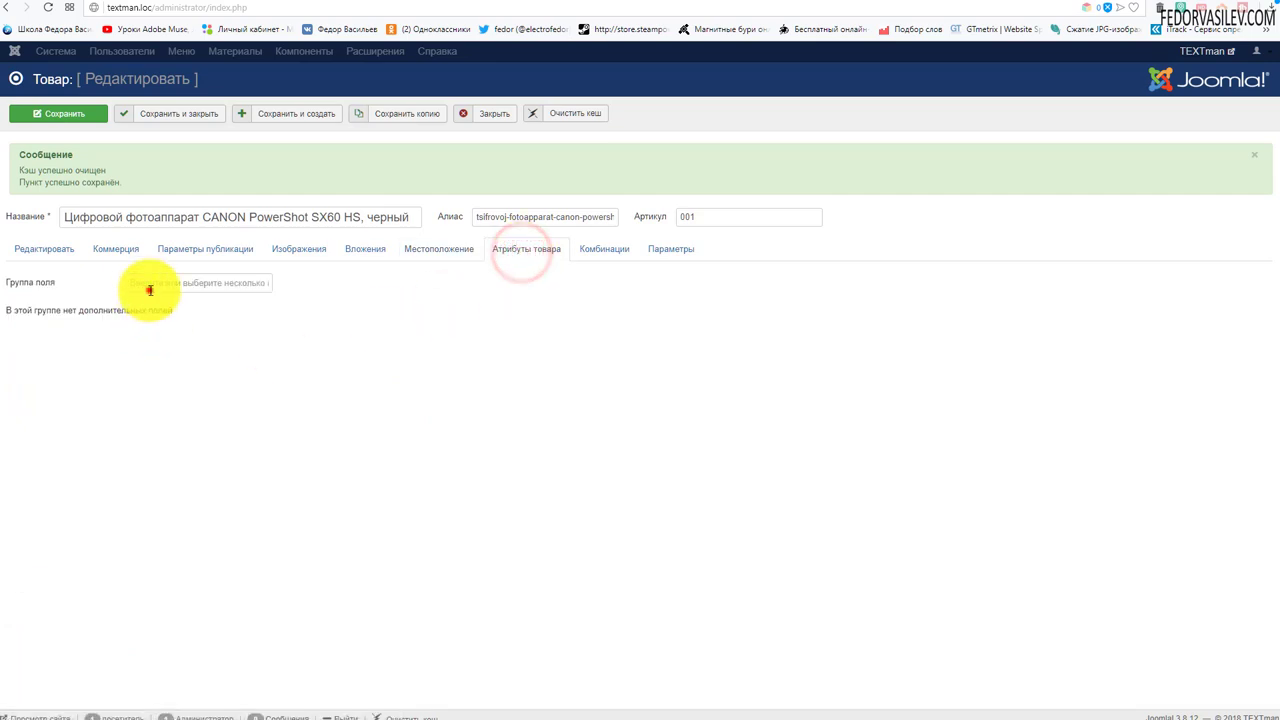
left_click(150, 285)
left_click(58, 393)
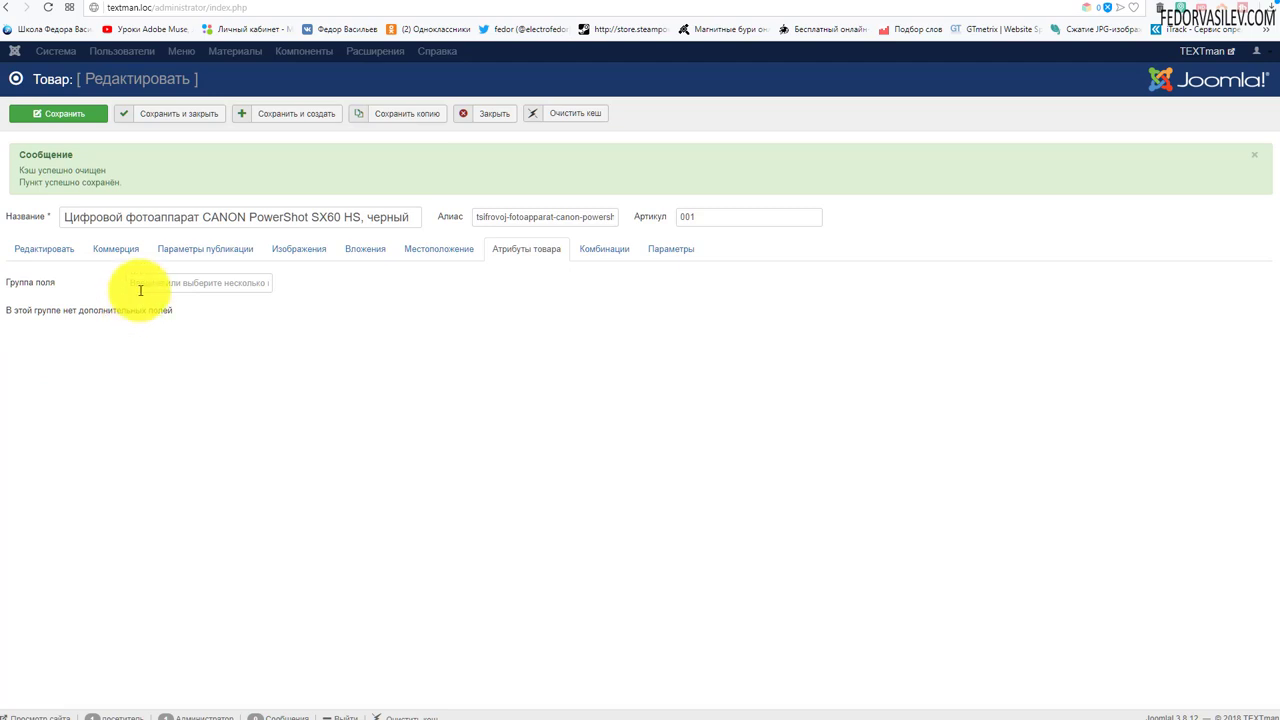
left_click(229, 281)
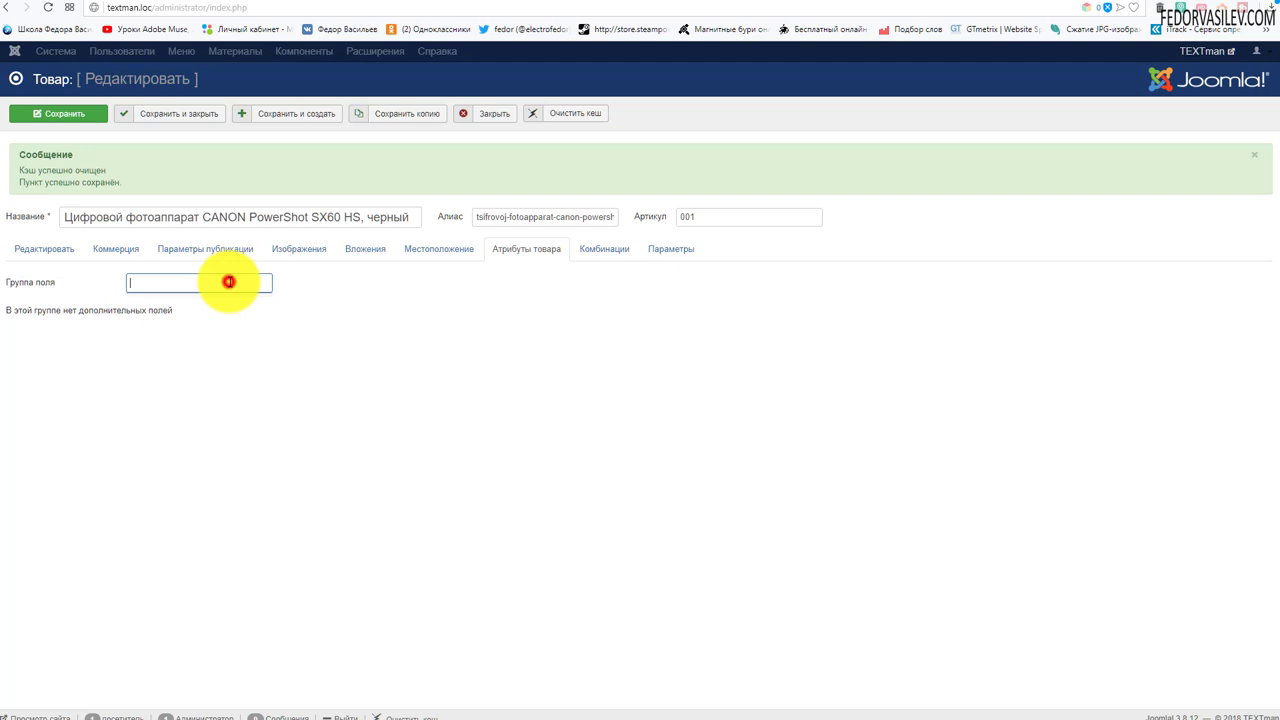
left_click(411, 298)
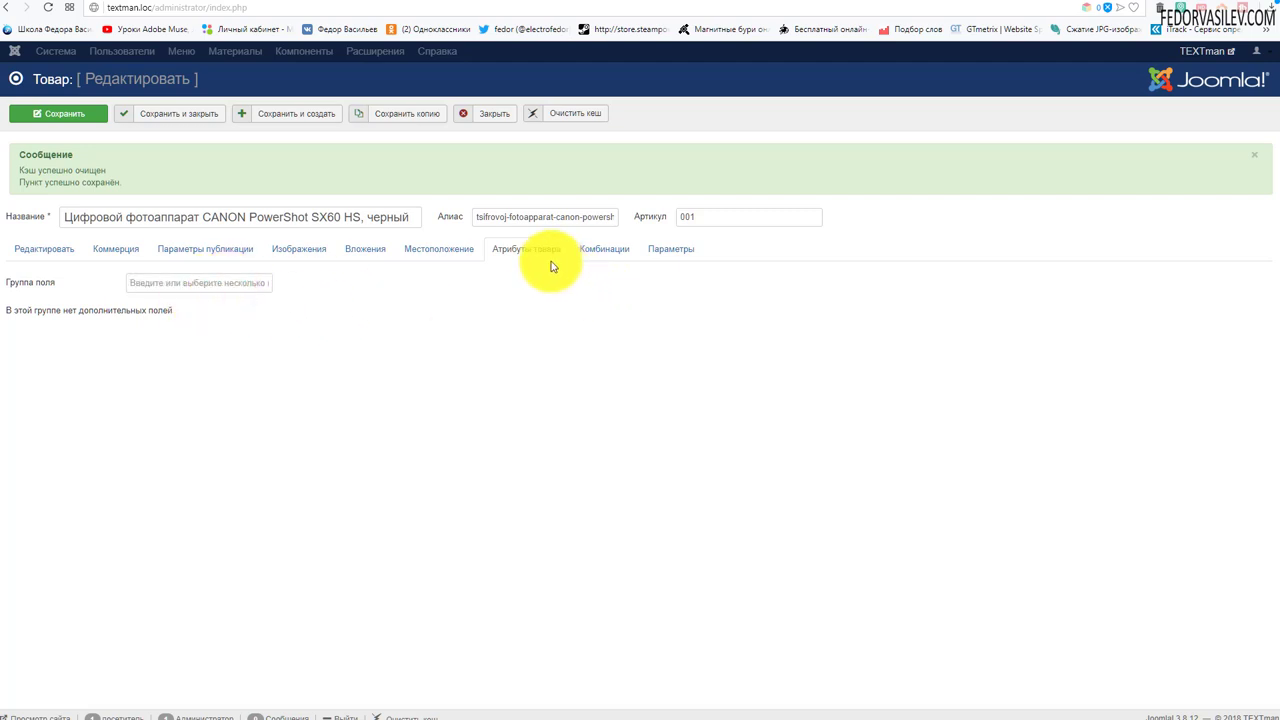
Step: Look through the product's combinations and its display parameters, and save and close the product
left_click(596, 264)
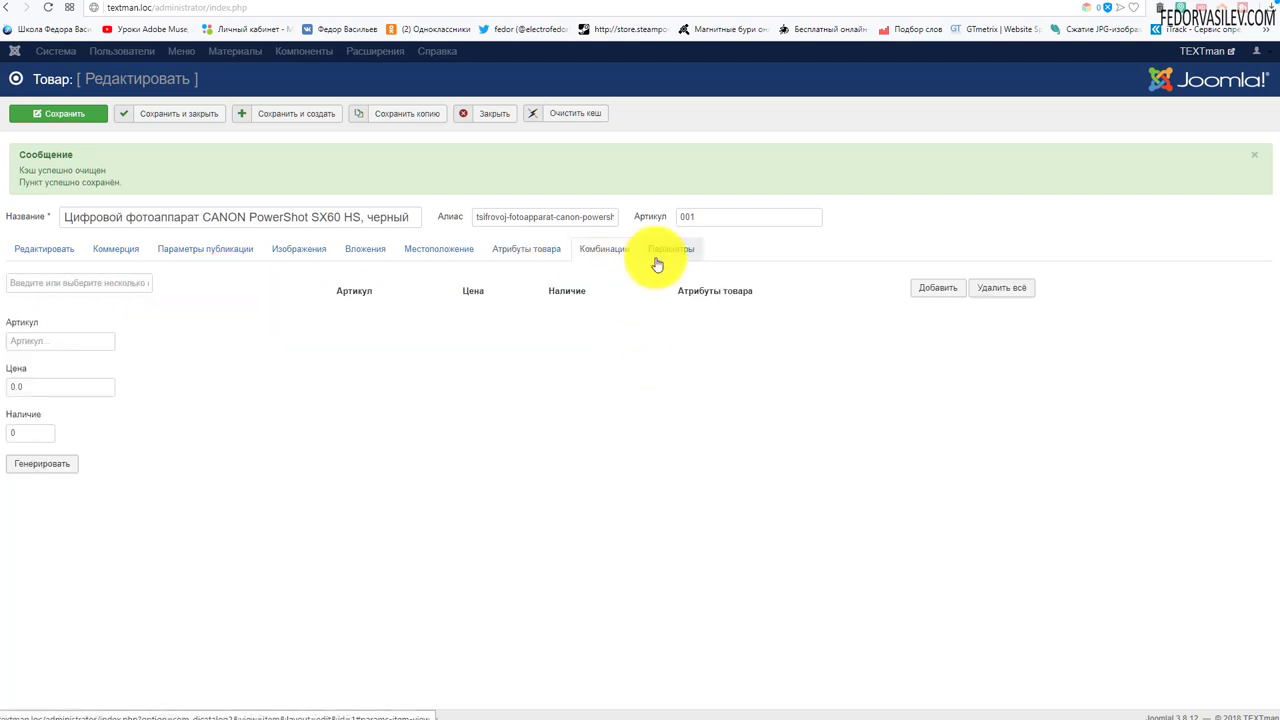
left_click(656, 258)
scroll(674, 337, "down", 15)
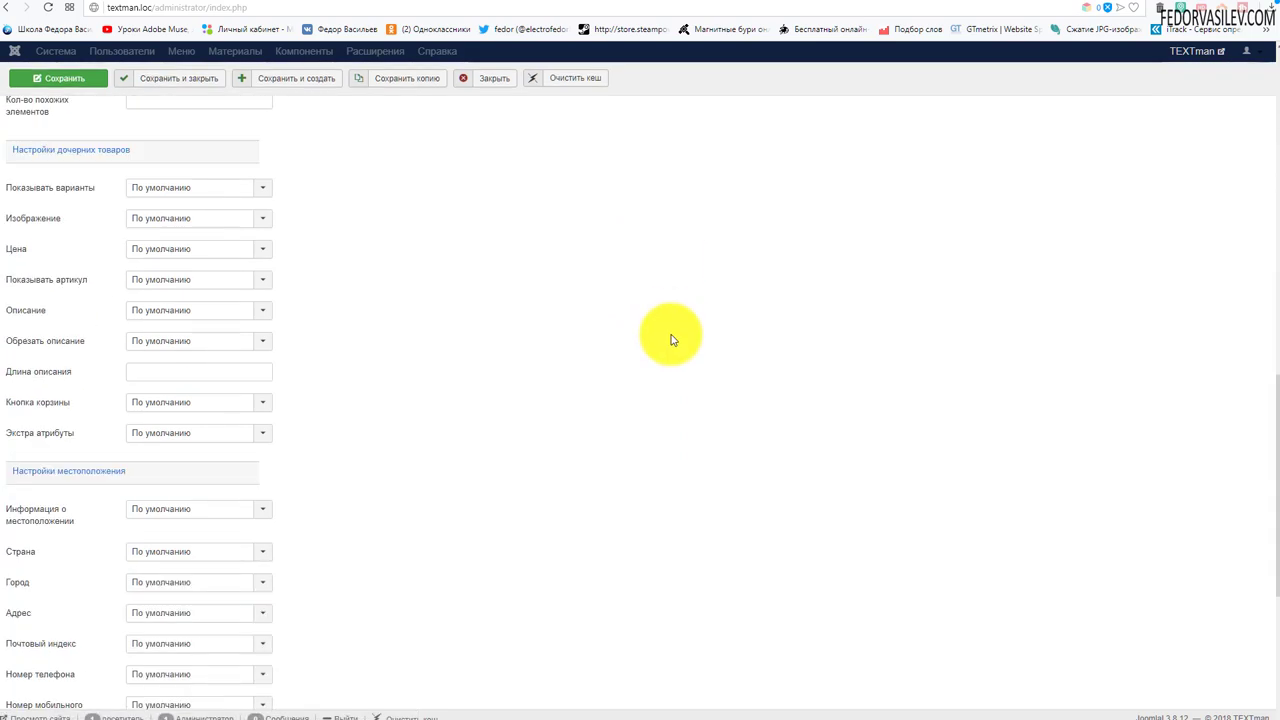
scroll(457, 286, "up", 15)
left_click(191, 114)
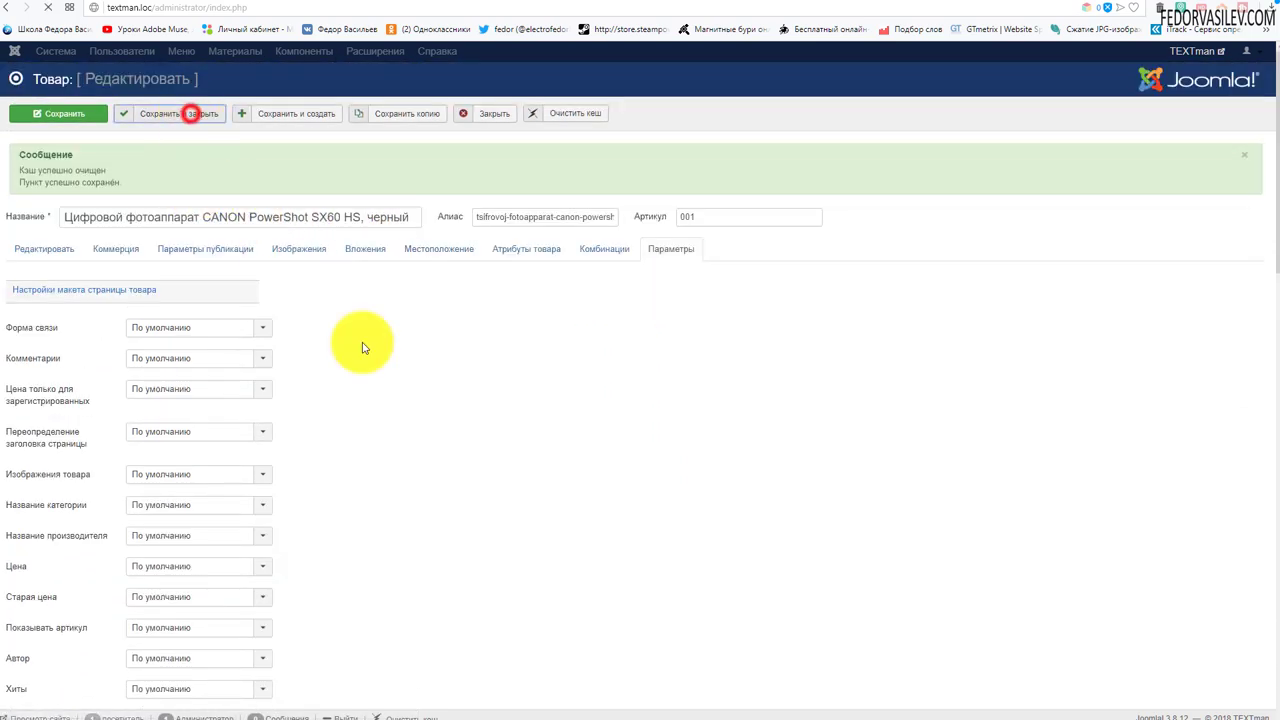